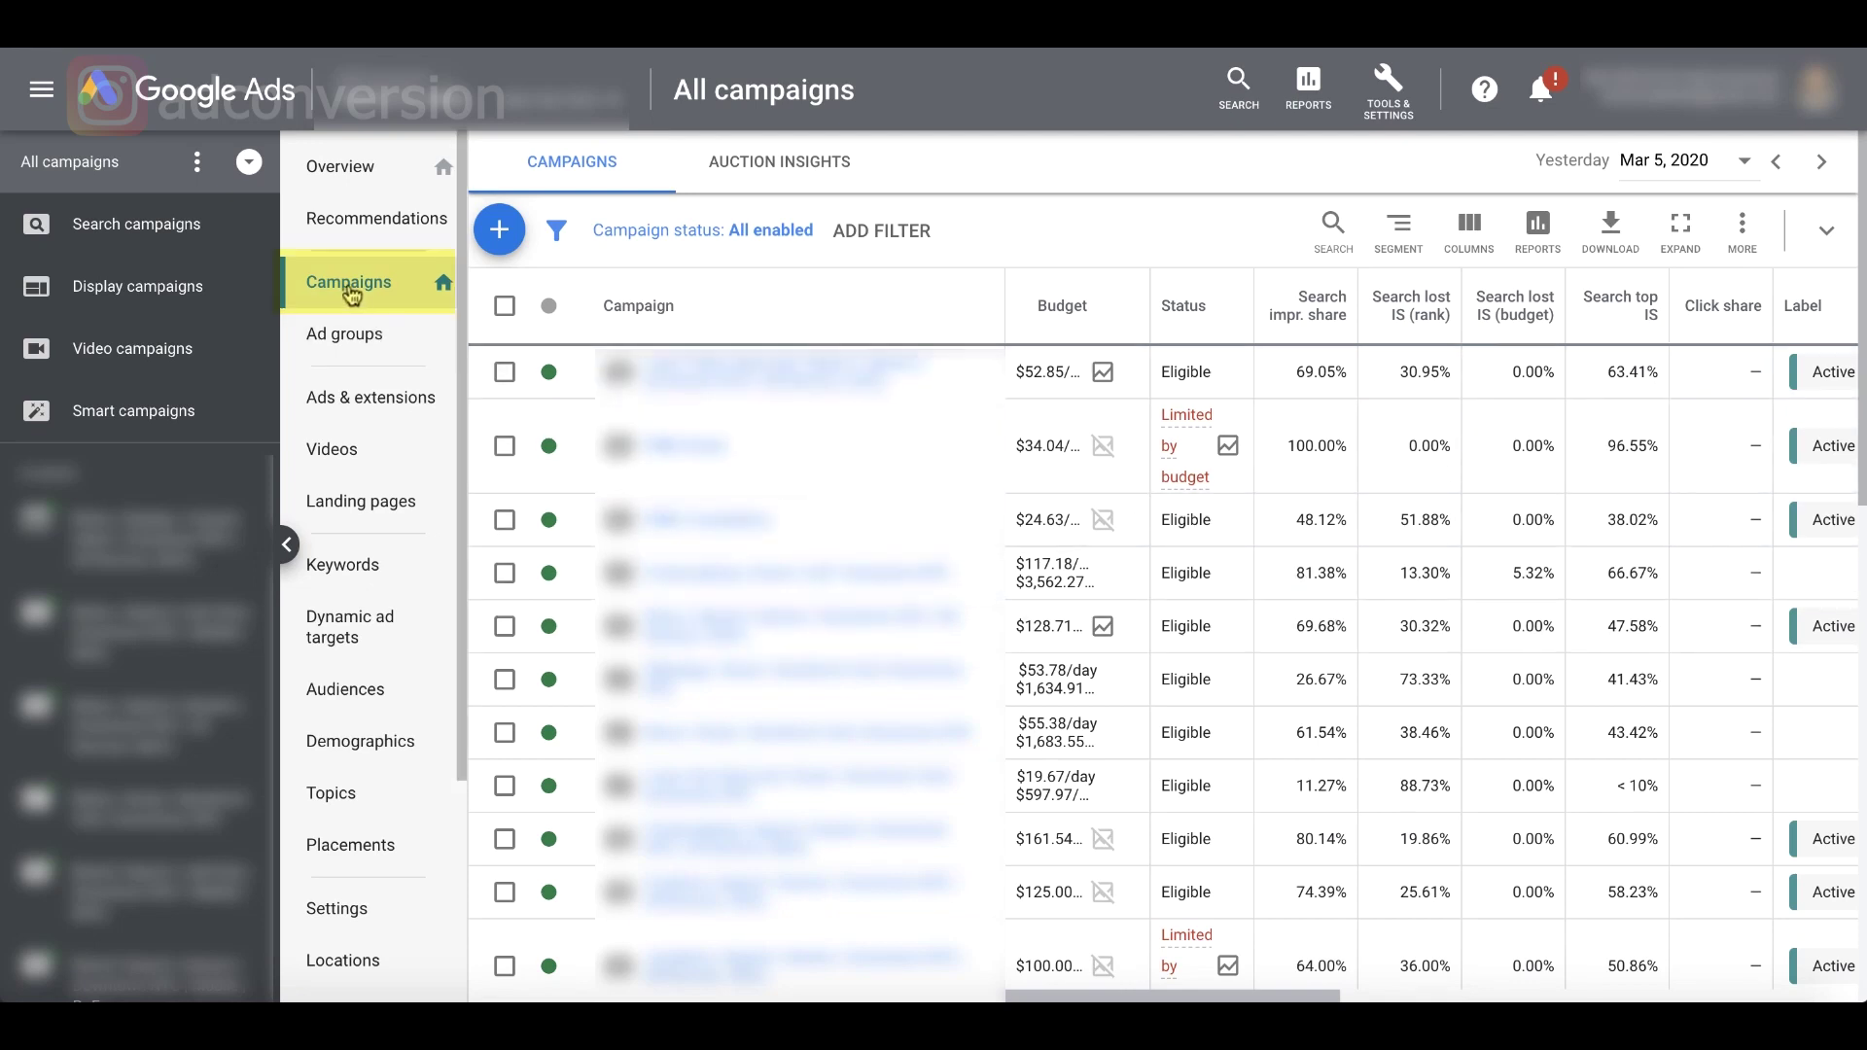
# Step: Open the auction insights for all campaigns
pyautogui.click(766, 167)
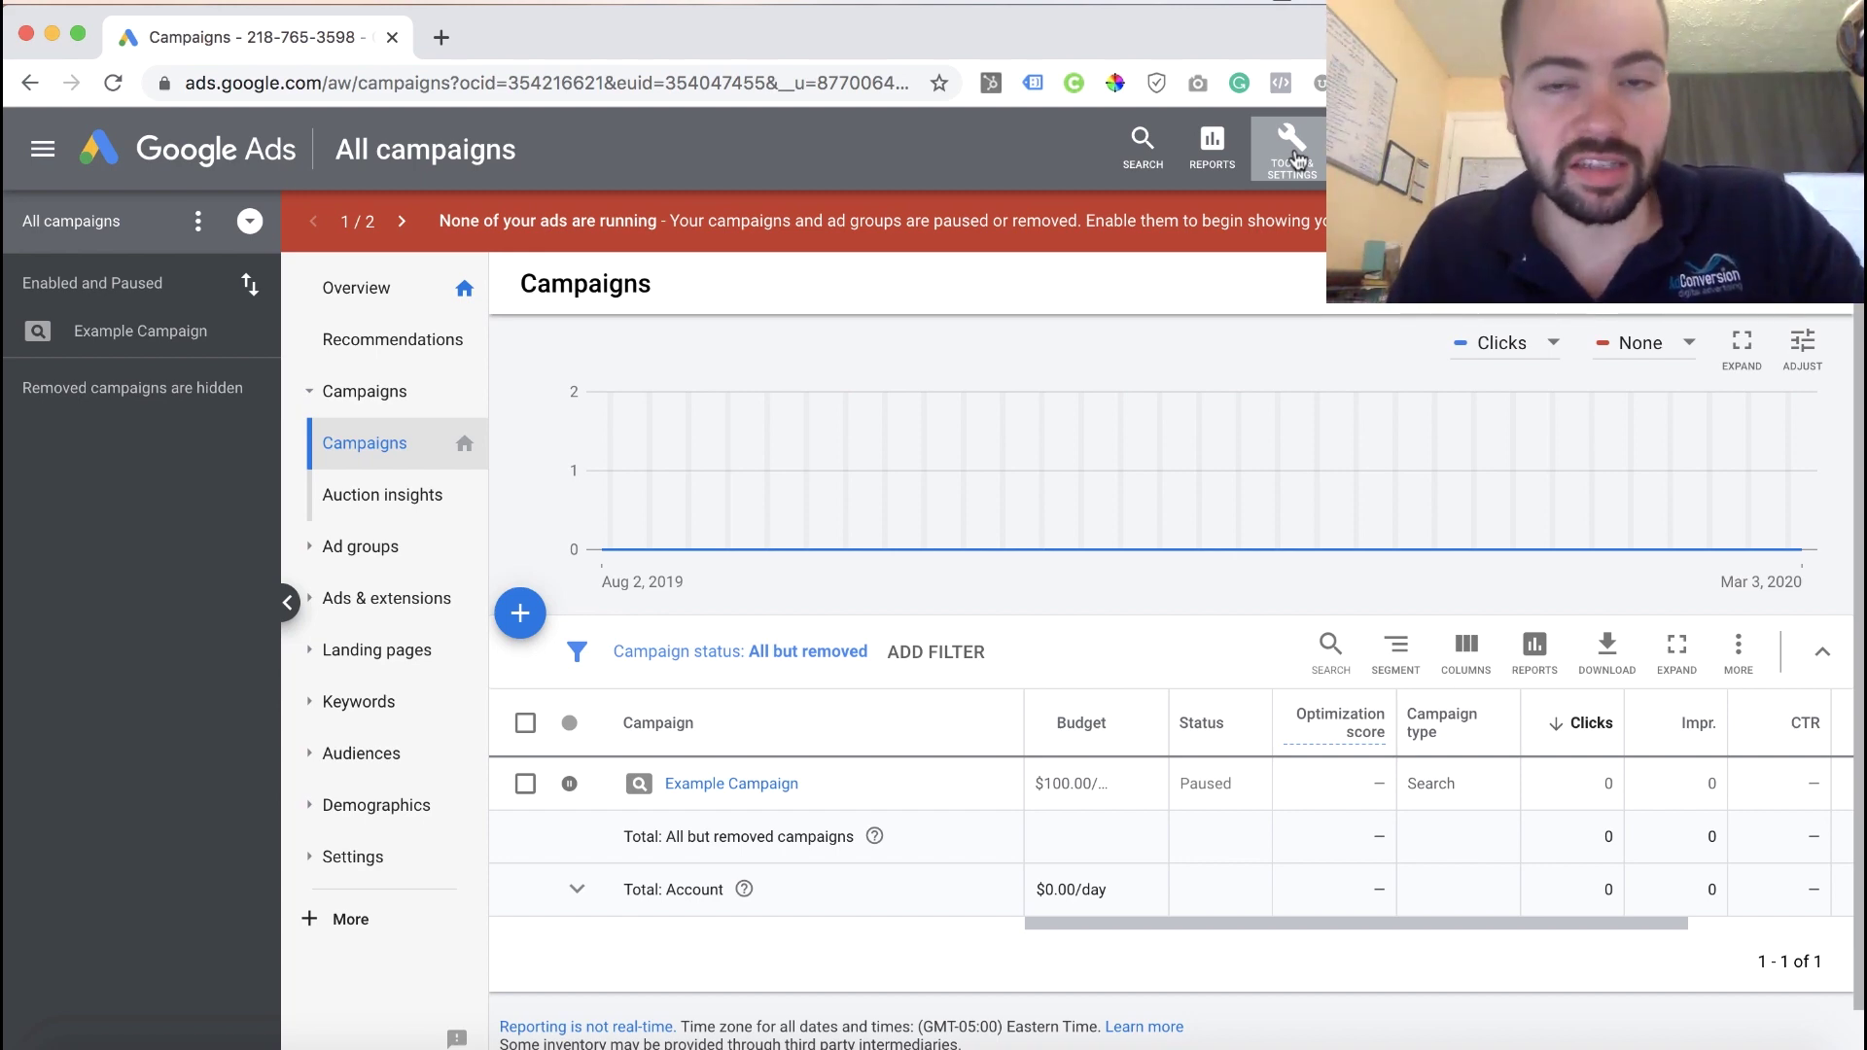
# Step: Open the Ad Preview and Diagnosis tool and set its location to Miami, Florida, United States
pyautogui.moveTo(900, 452)
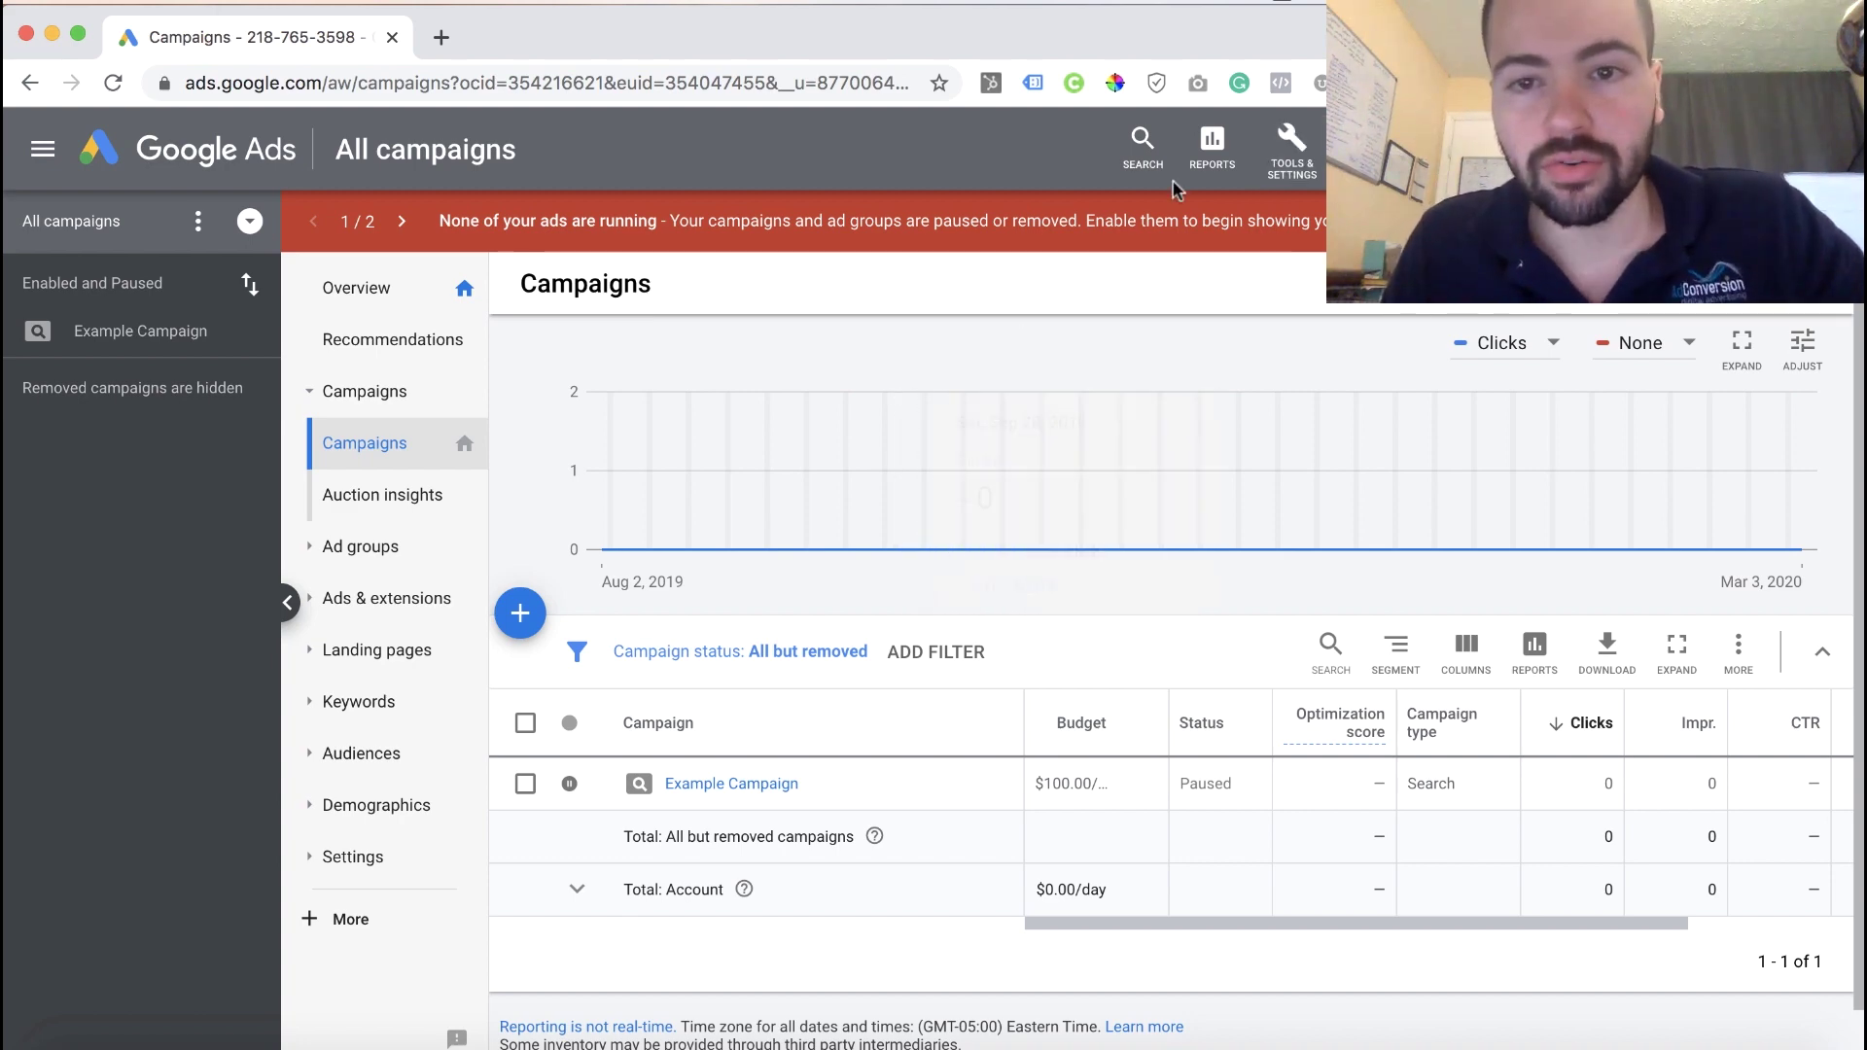
pyautogui.click(1290, 141)
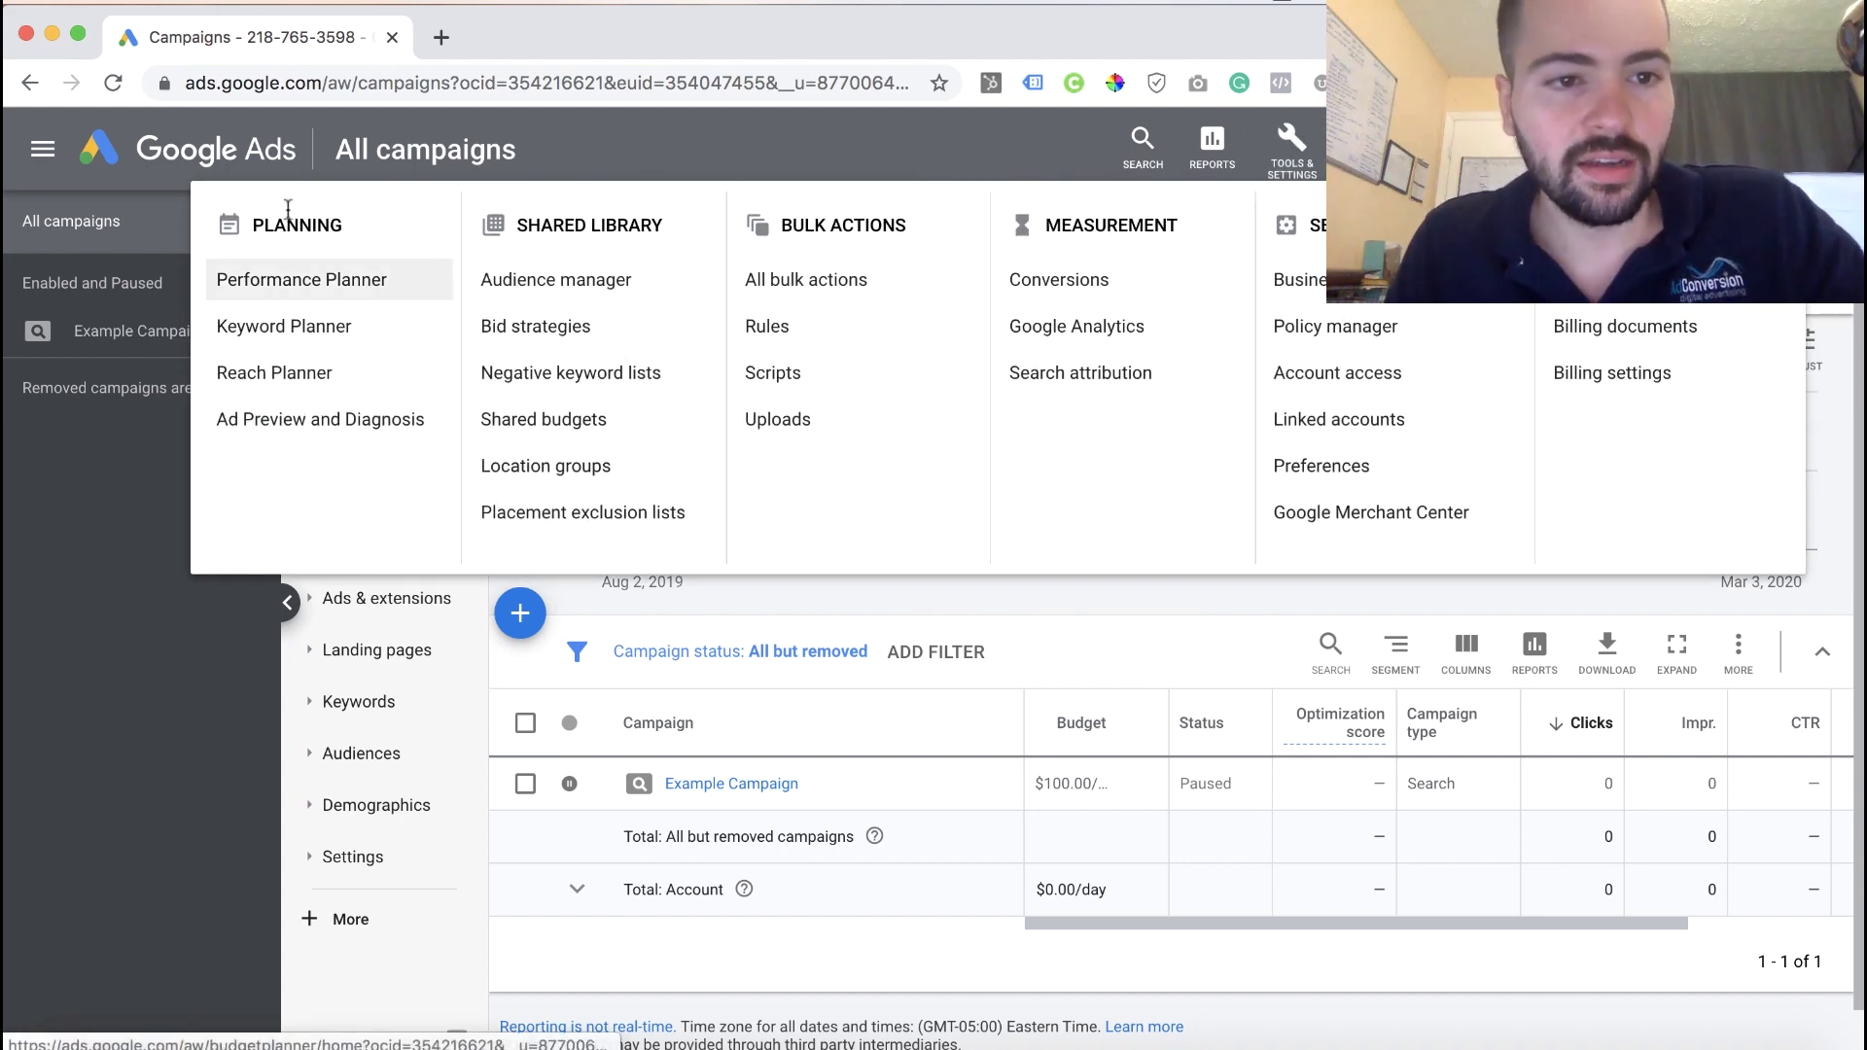
pyautogui.click(332, 420)
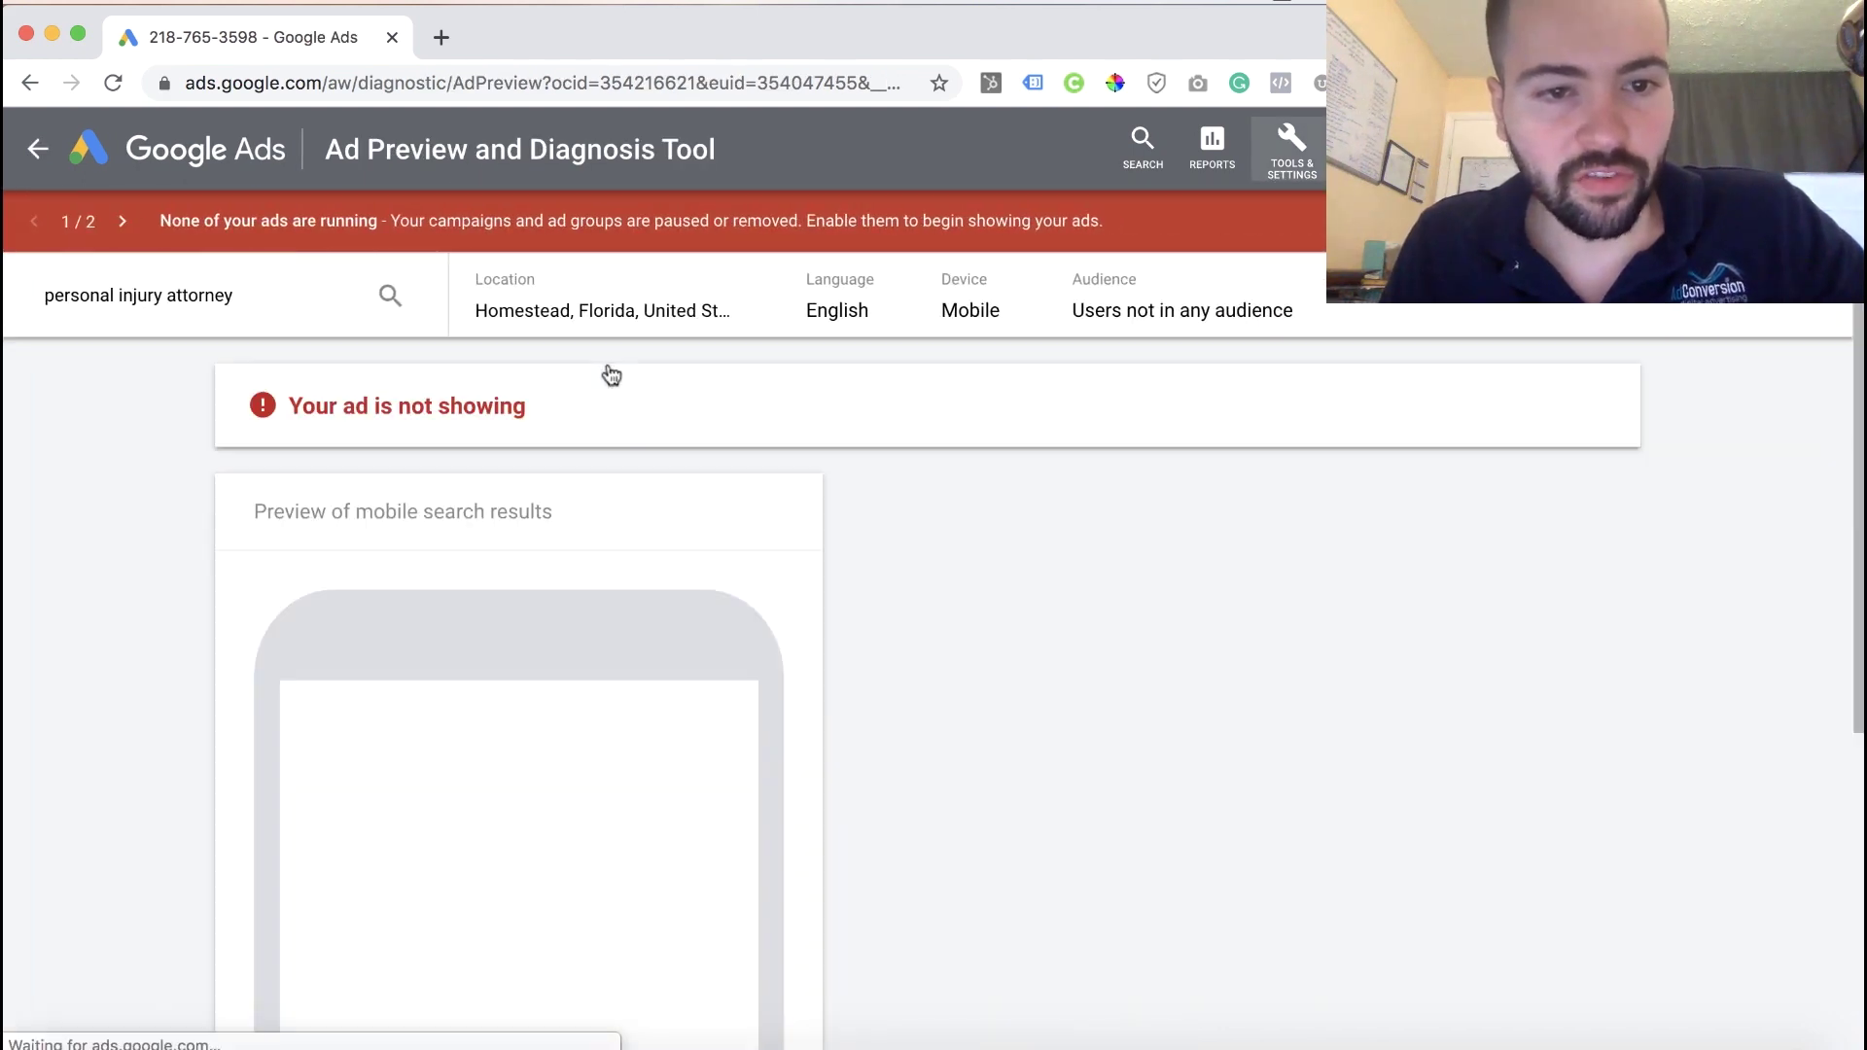
pyautogui.click(610, 309)
pyautogui.write('miami')
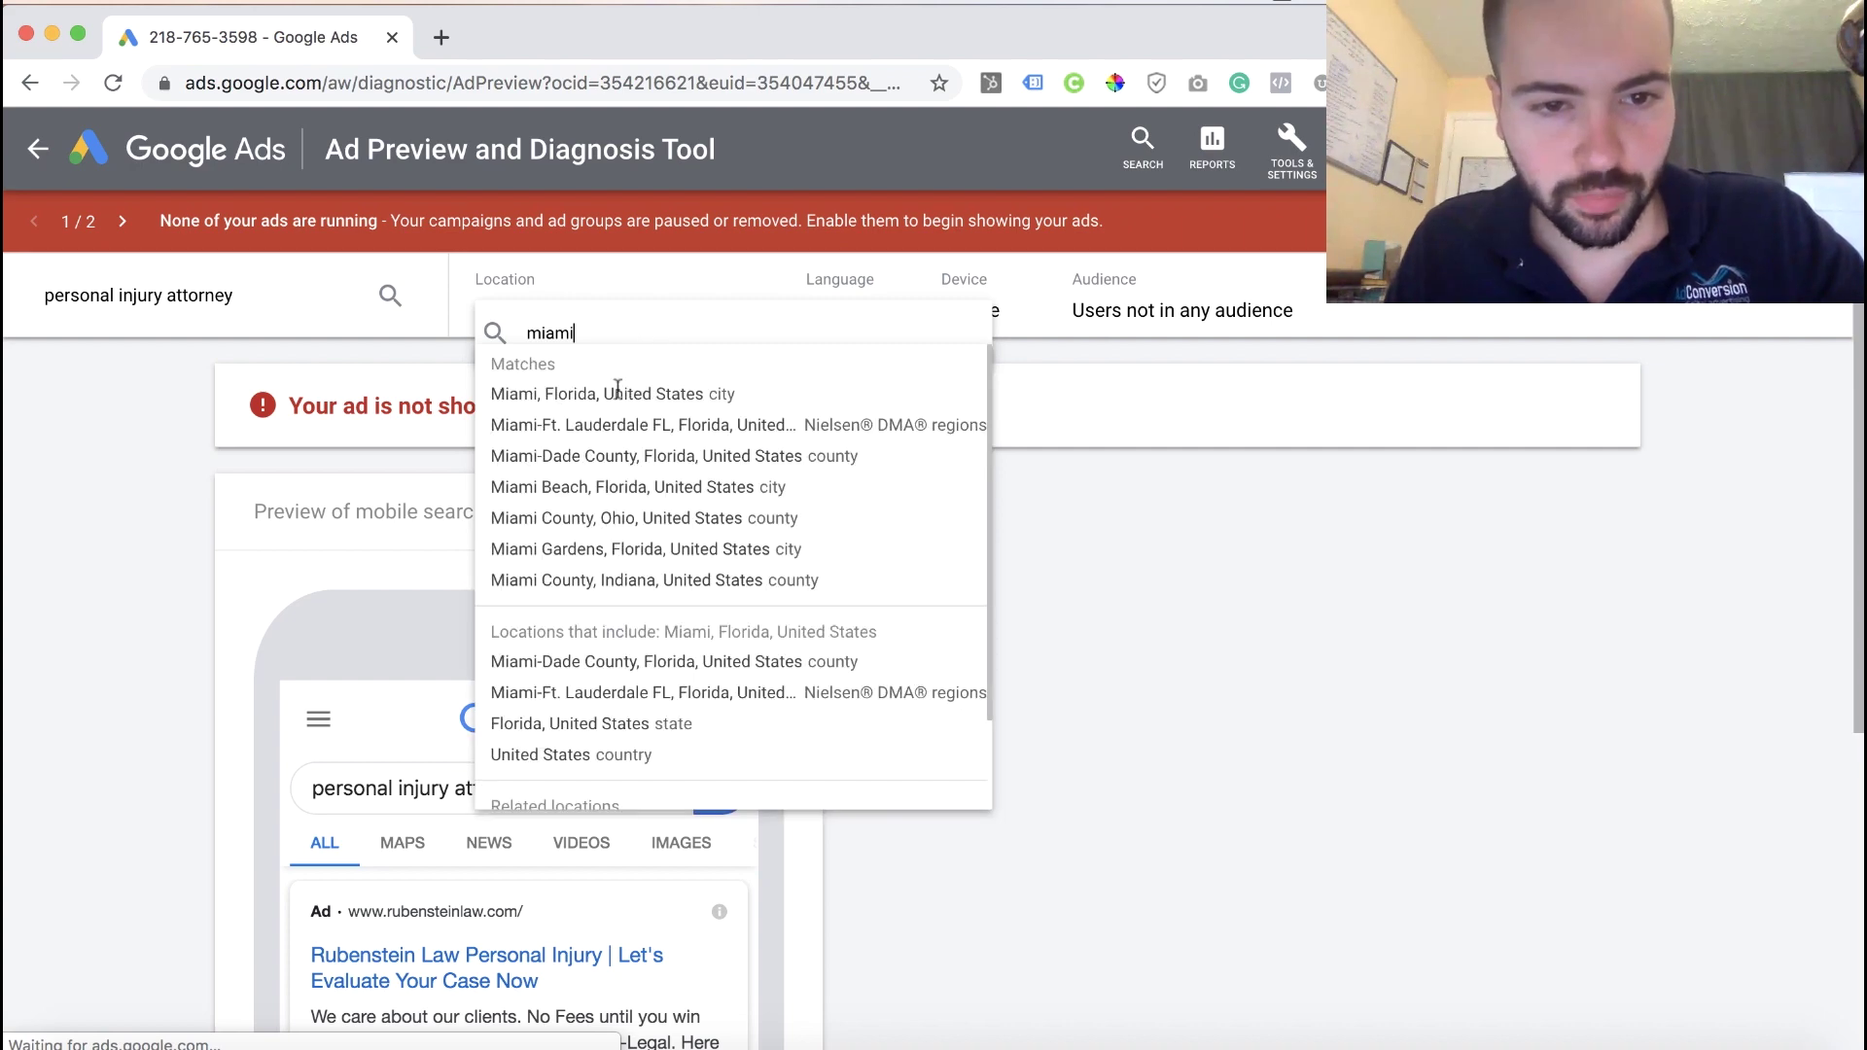
pyautogui.press('Return')
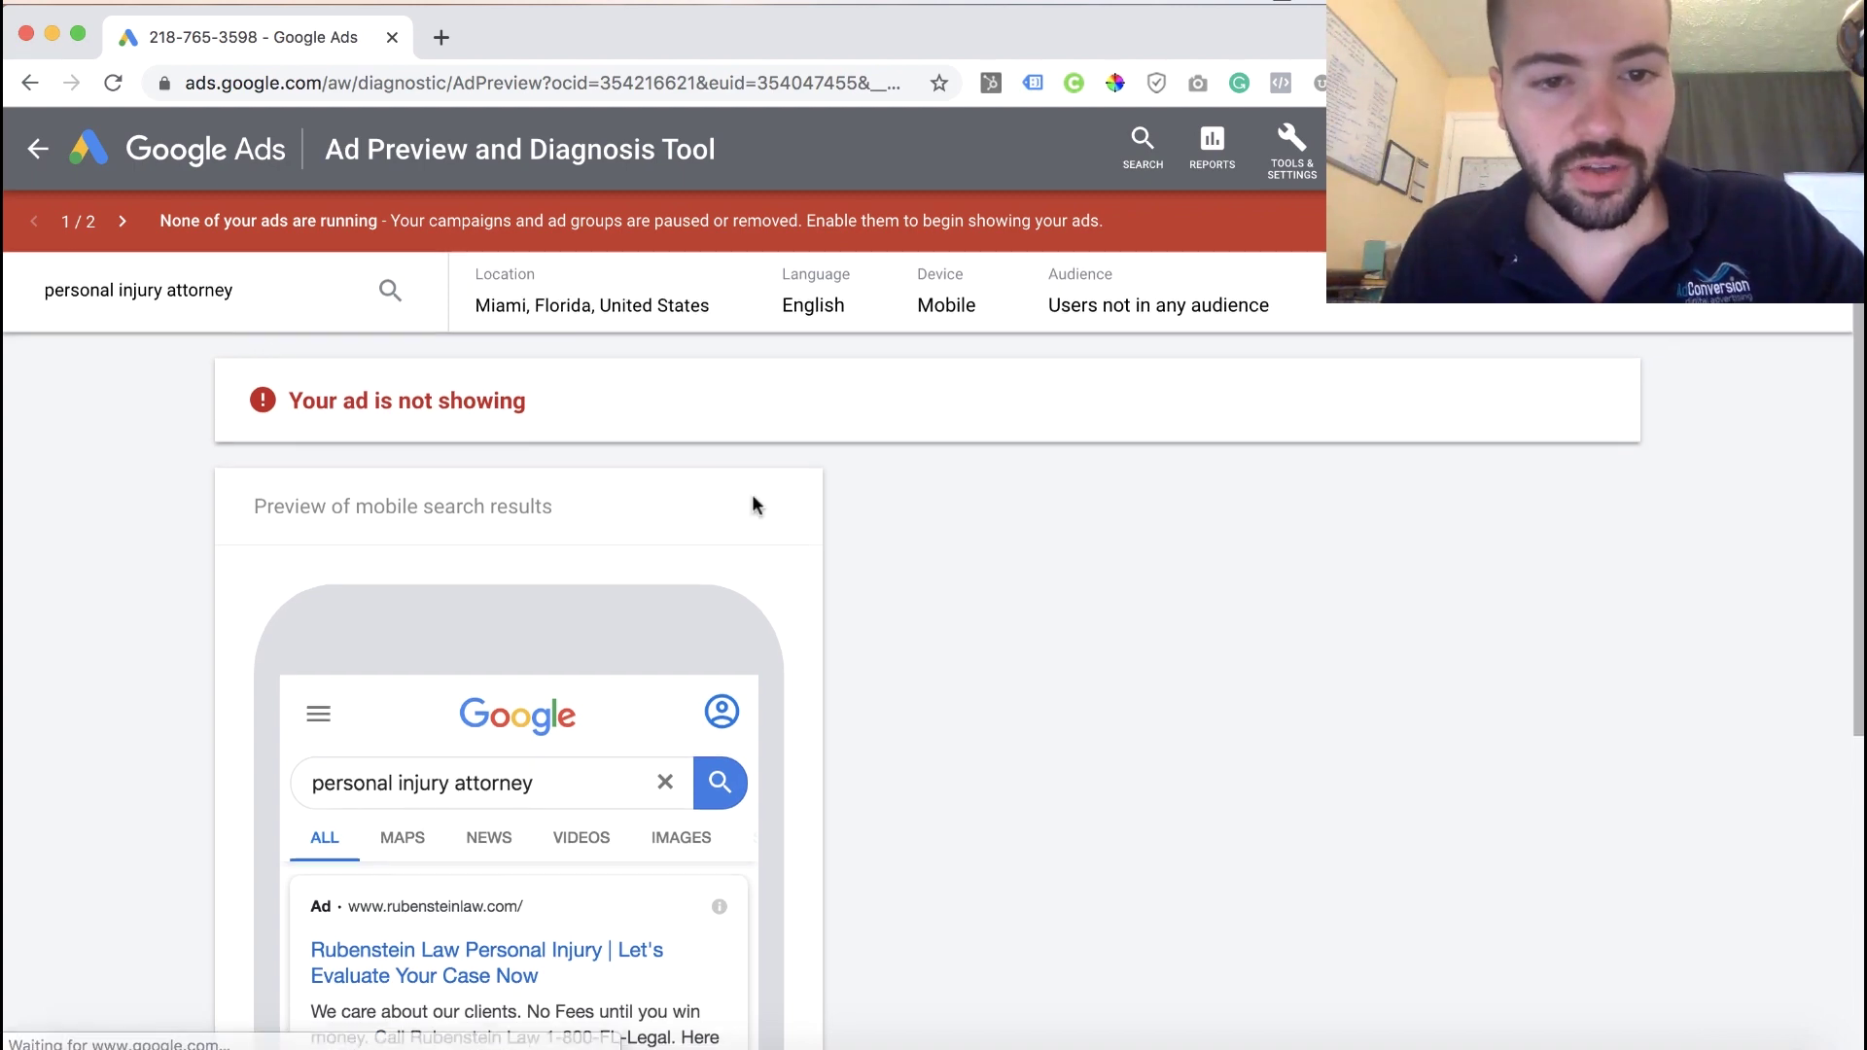
# Step: Examine the competitor ads in the mobile search results preview for "personal injury attorney" in Miami
pyautogui.scroll(-5, 751, 494)
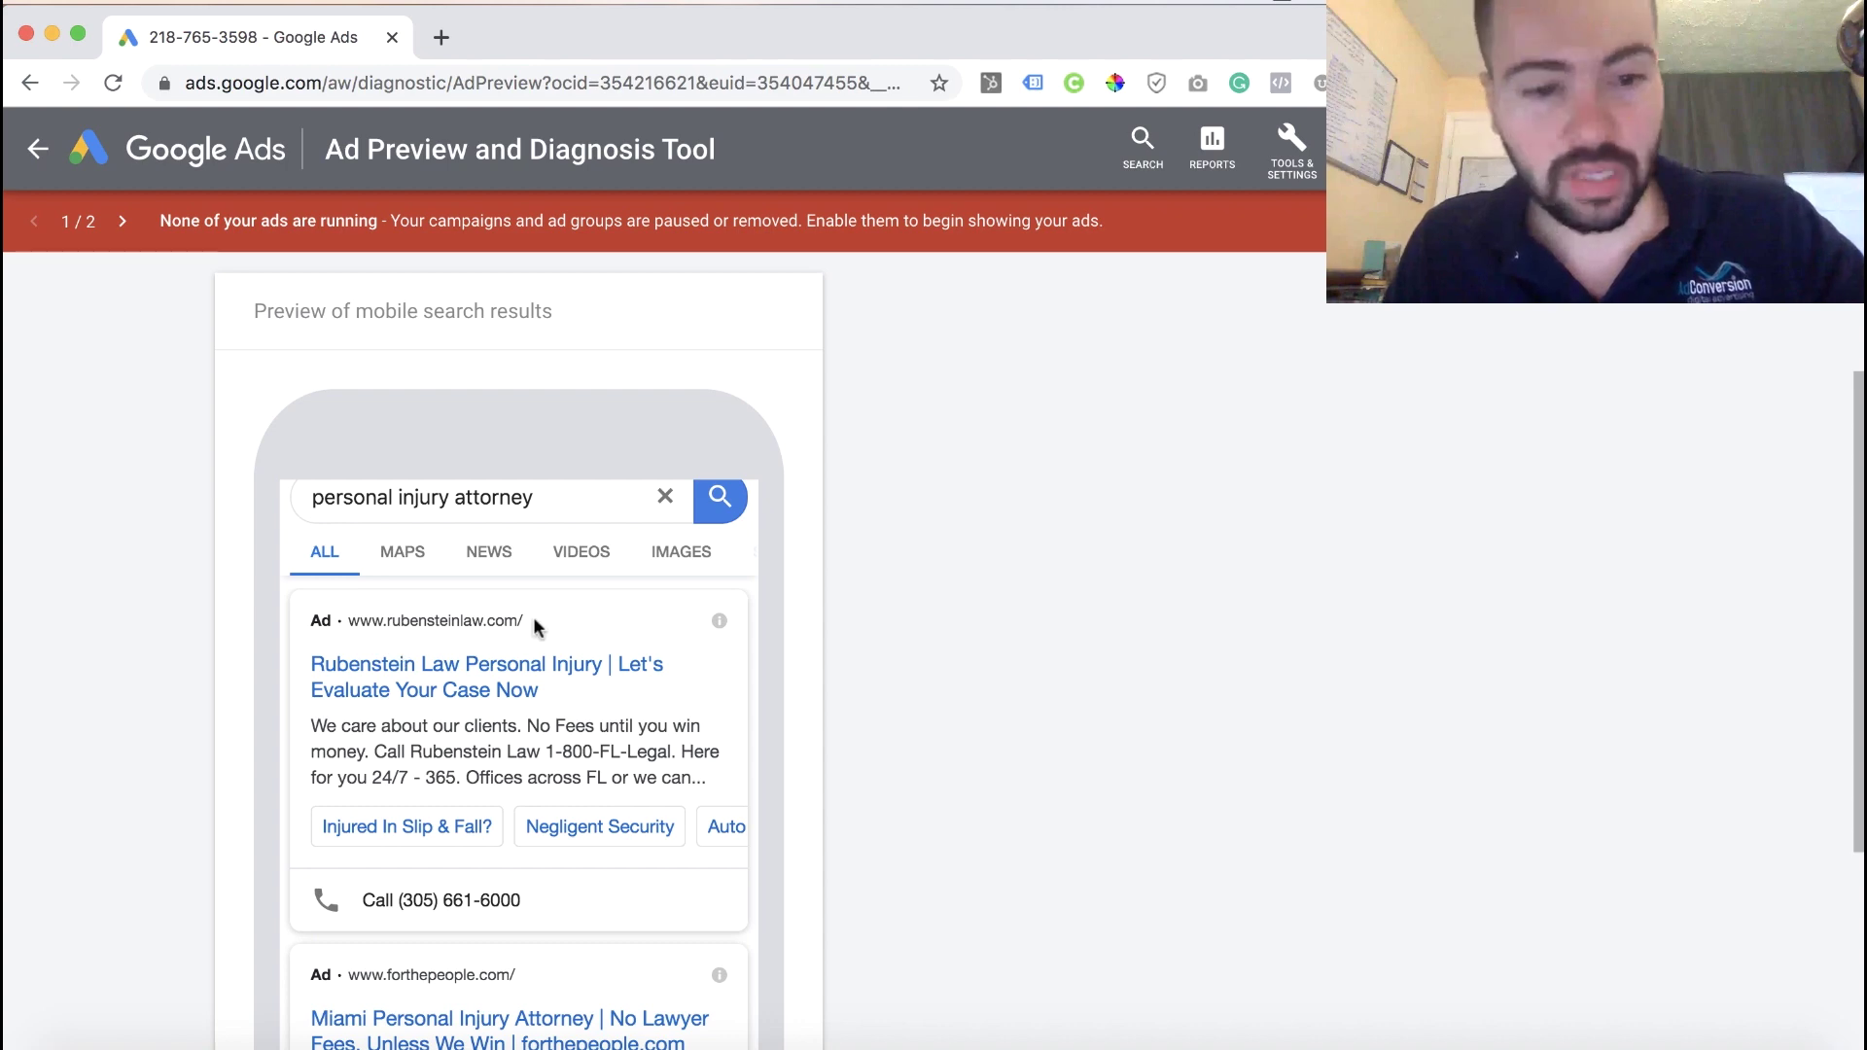
pyautogui.scroll(2, 560, 663)
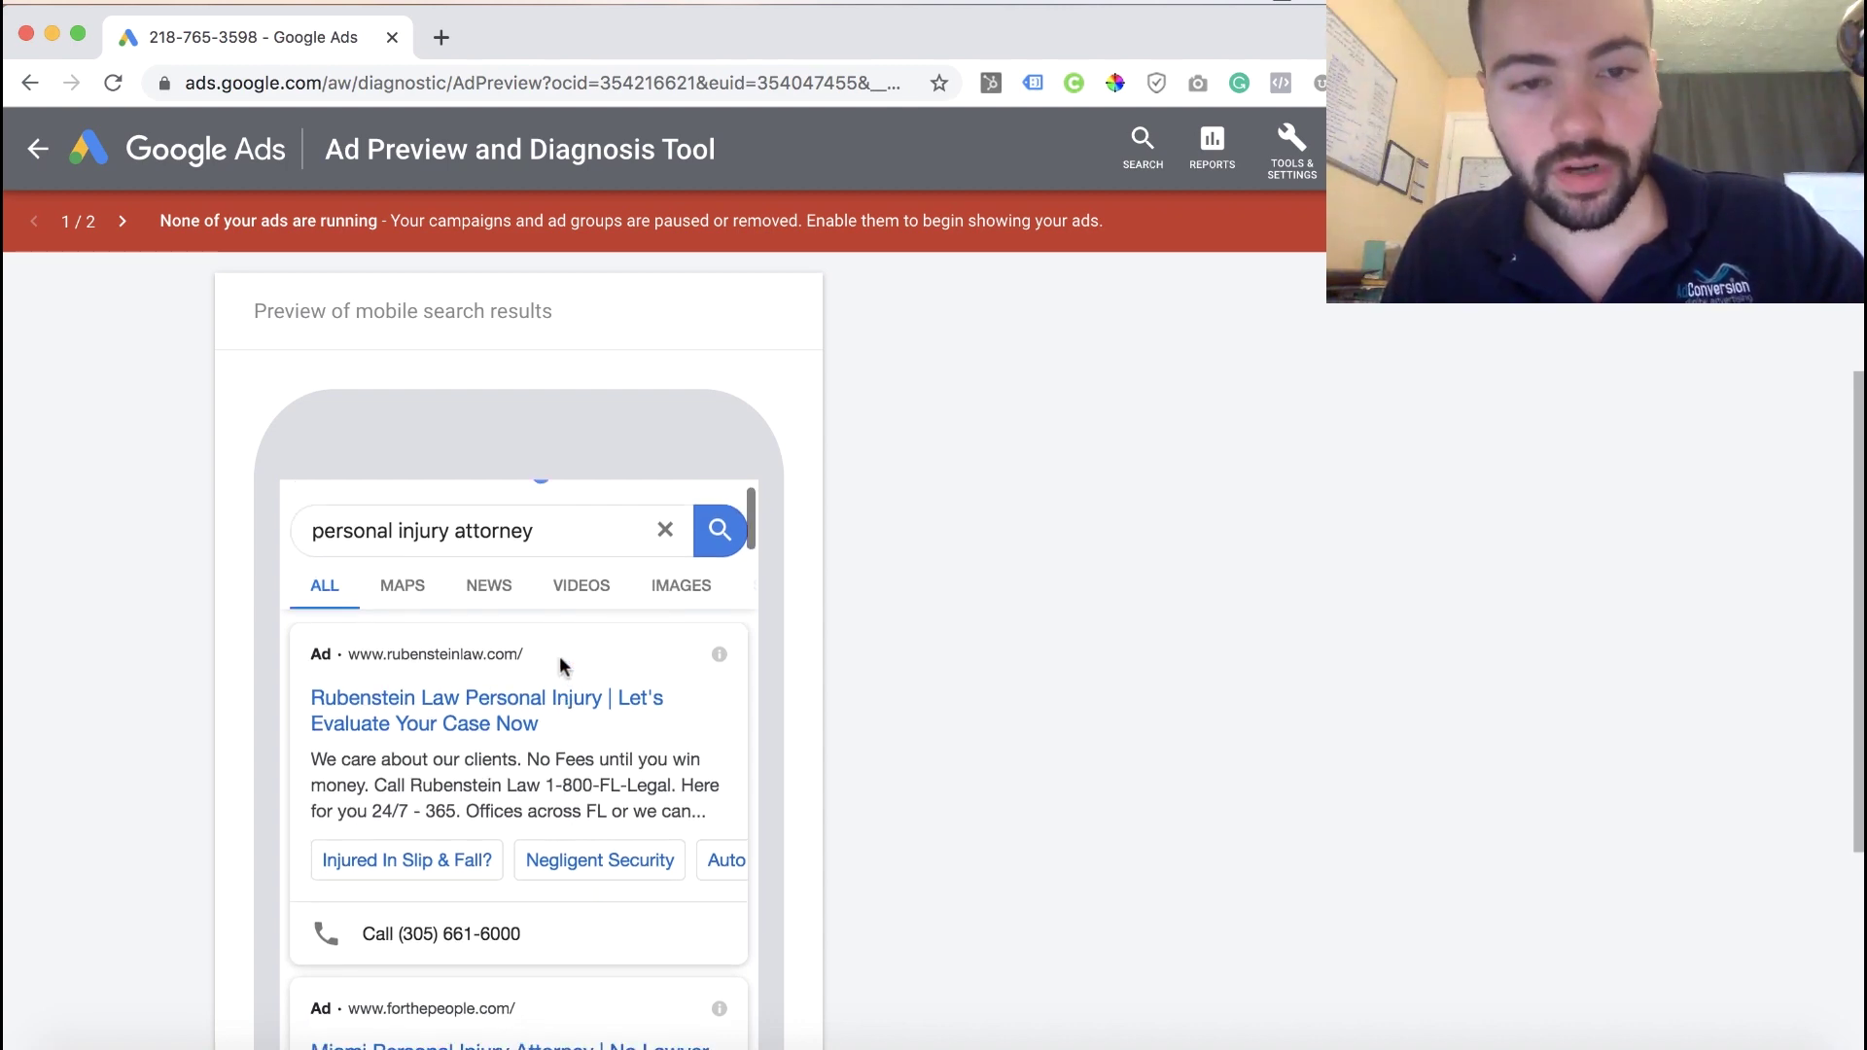
pyautogui.scroll(-1, 559, 655)
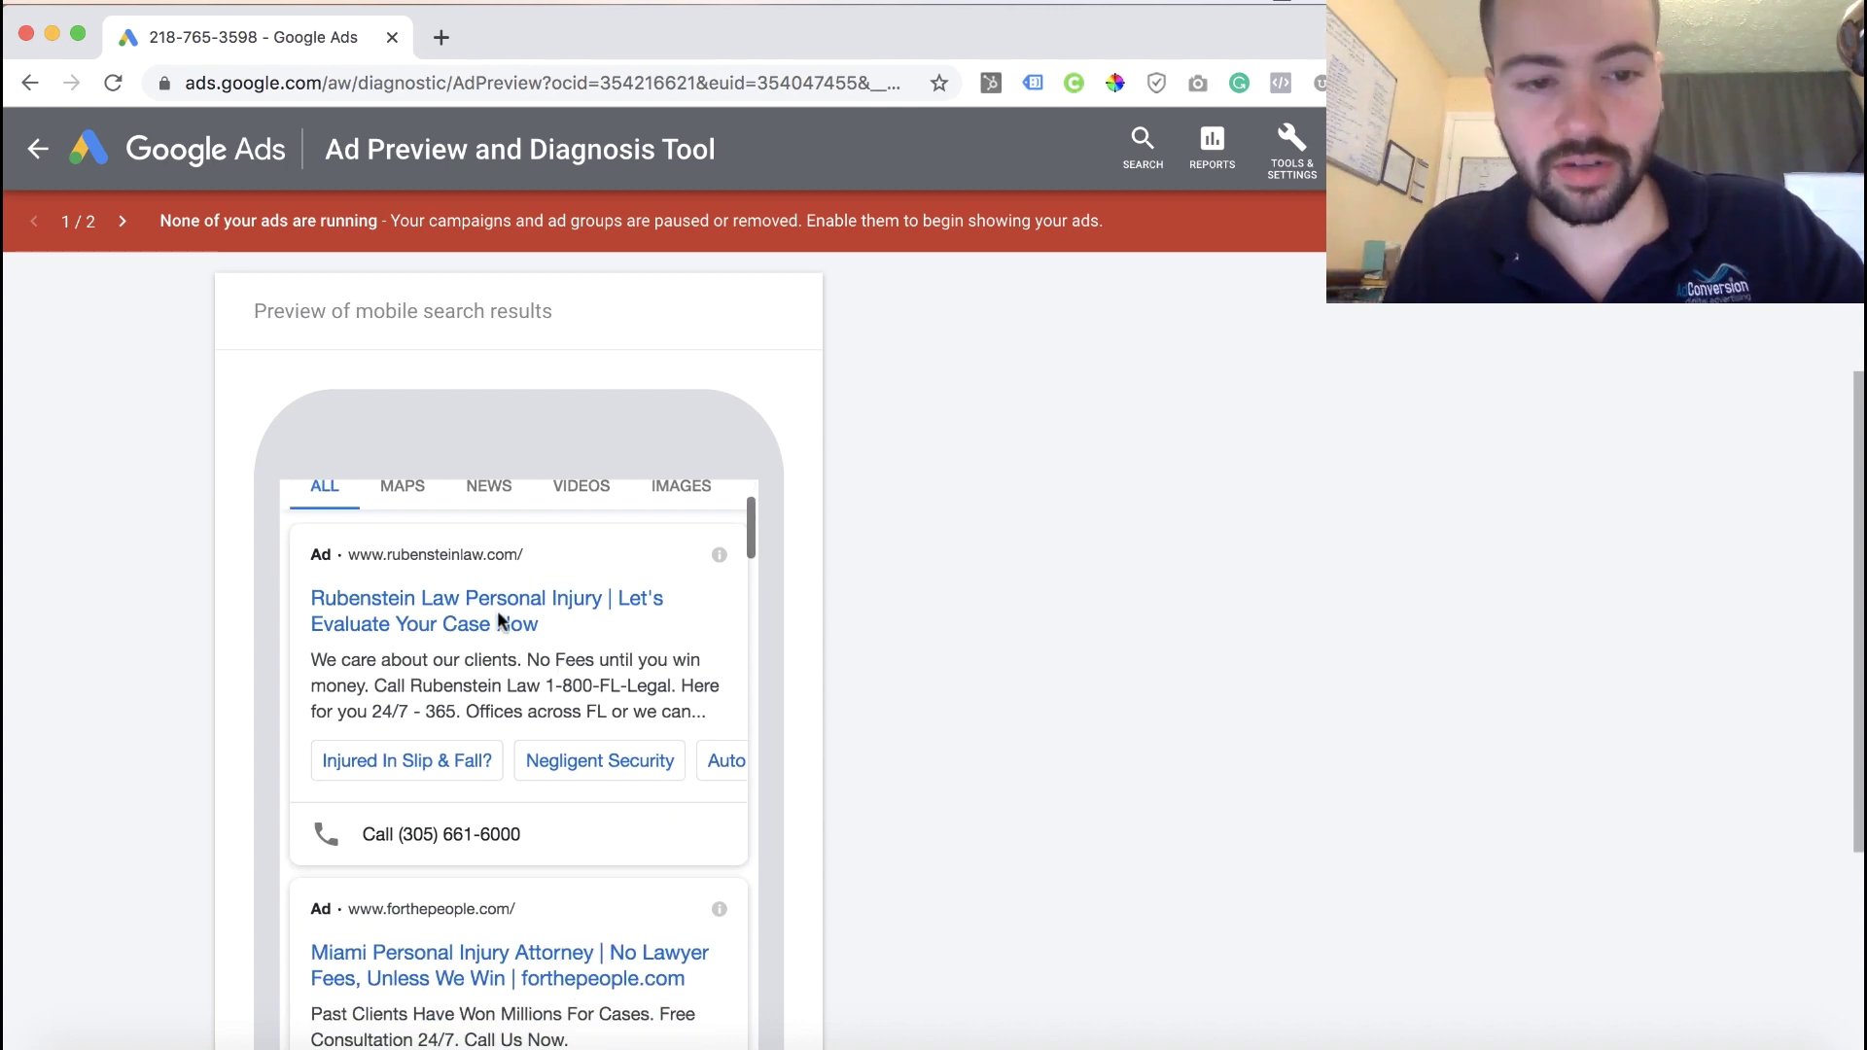
pyautogui.scroll(-1, 497, 610)
pyautogui.scroll(1, 486, 519)
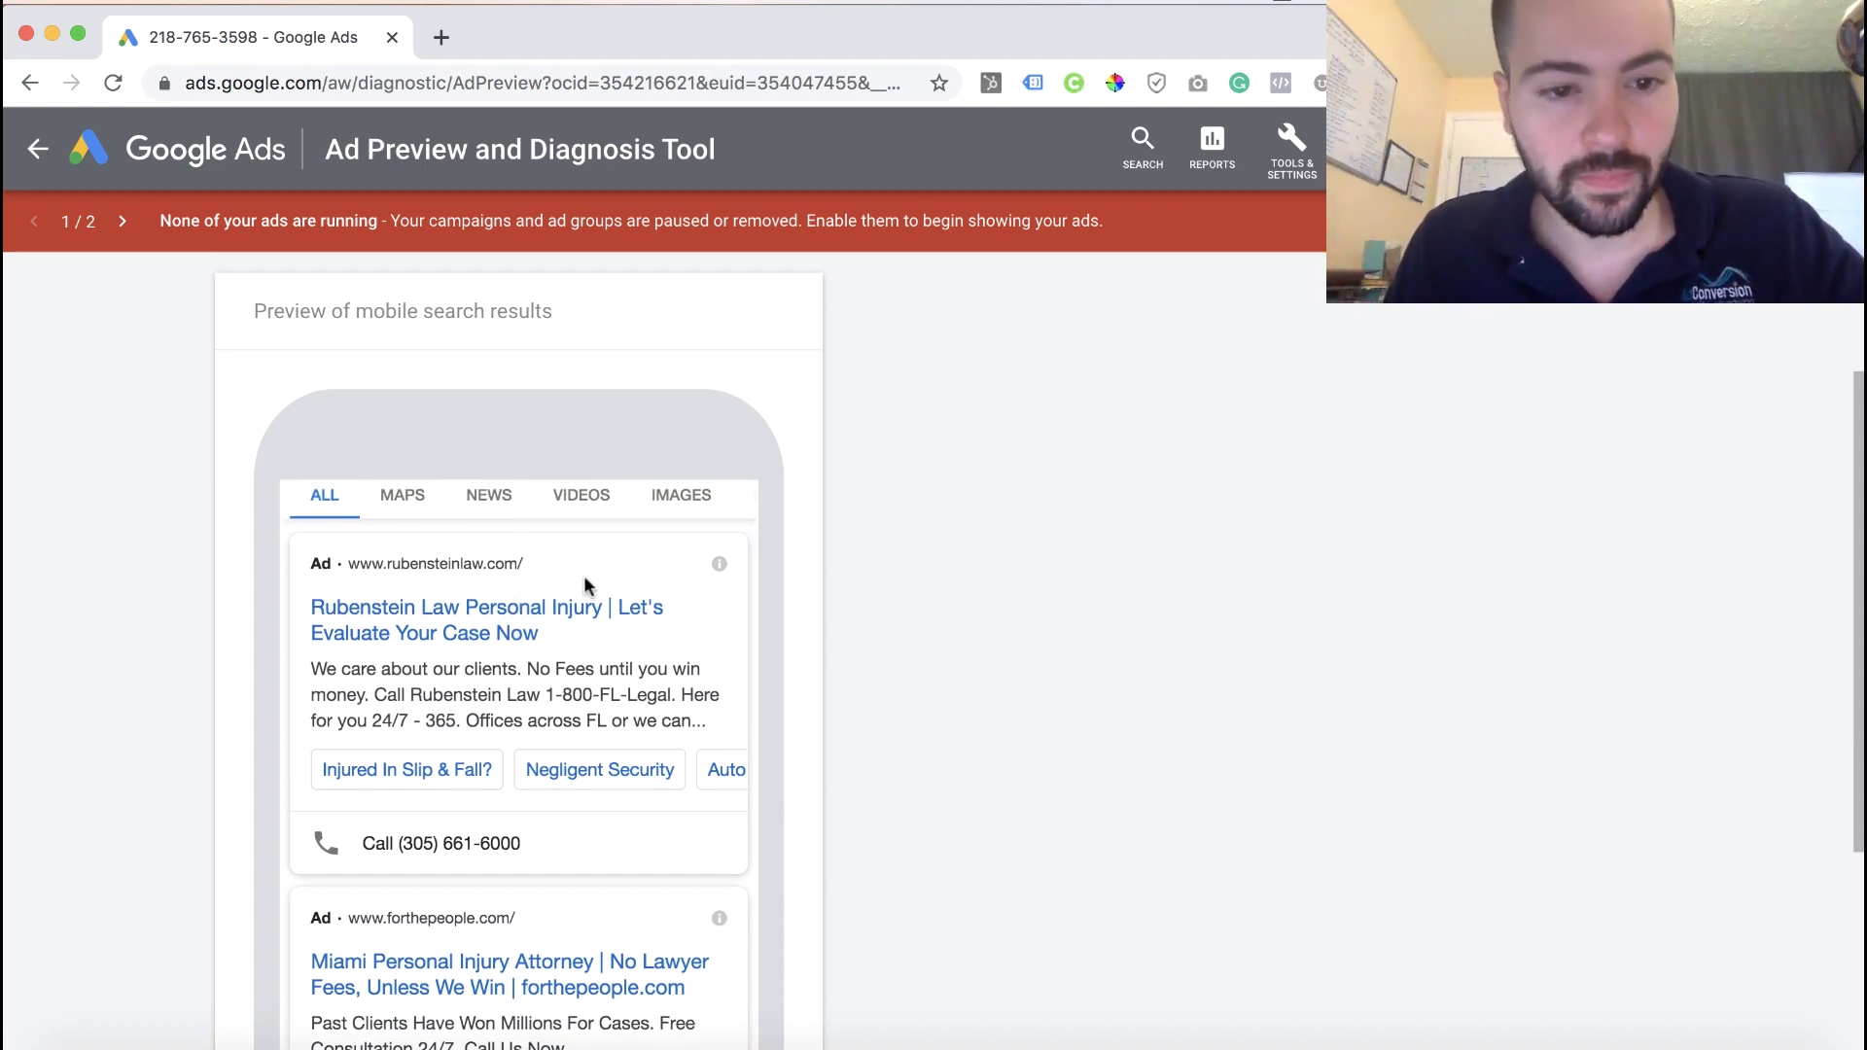
pyautogui.scroll(-2, 584, 575)
pyautogui.scroll(-5, 562, 680)
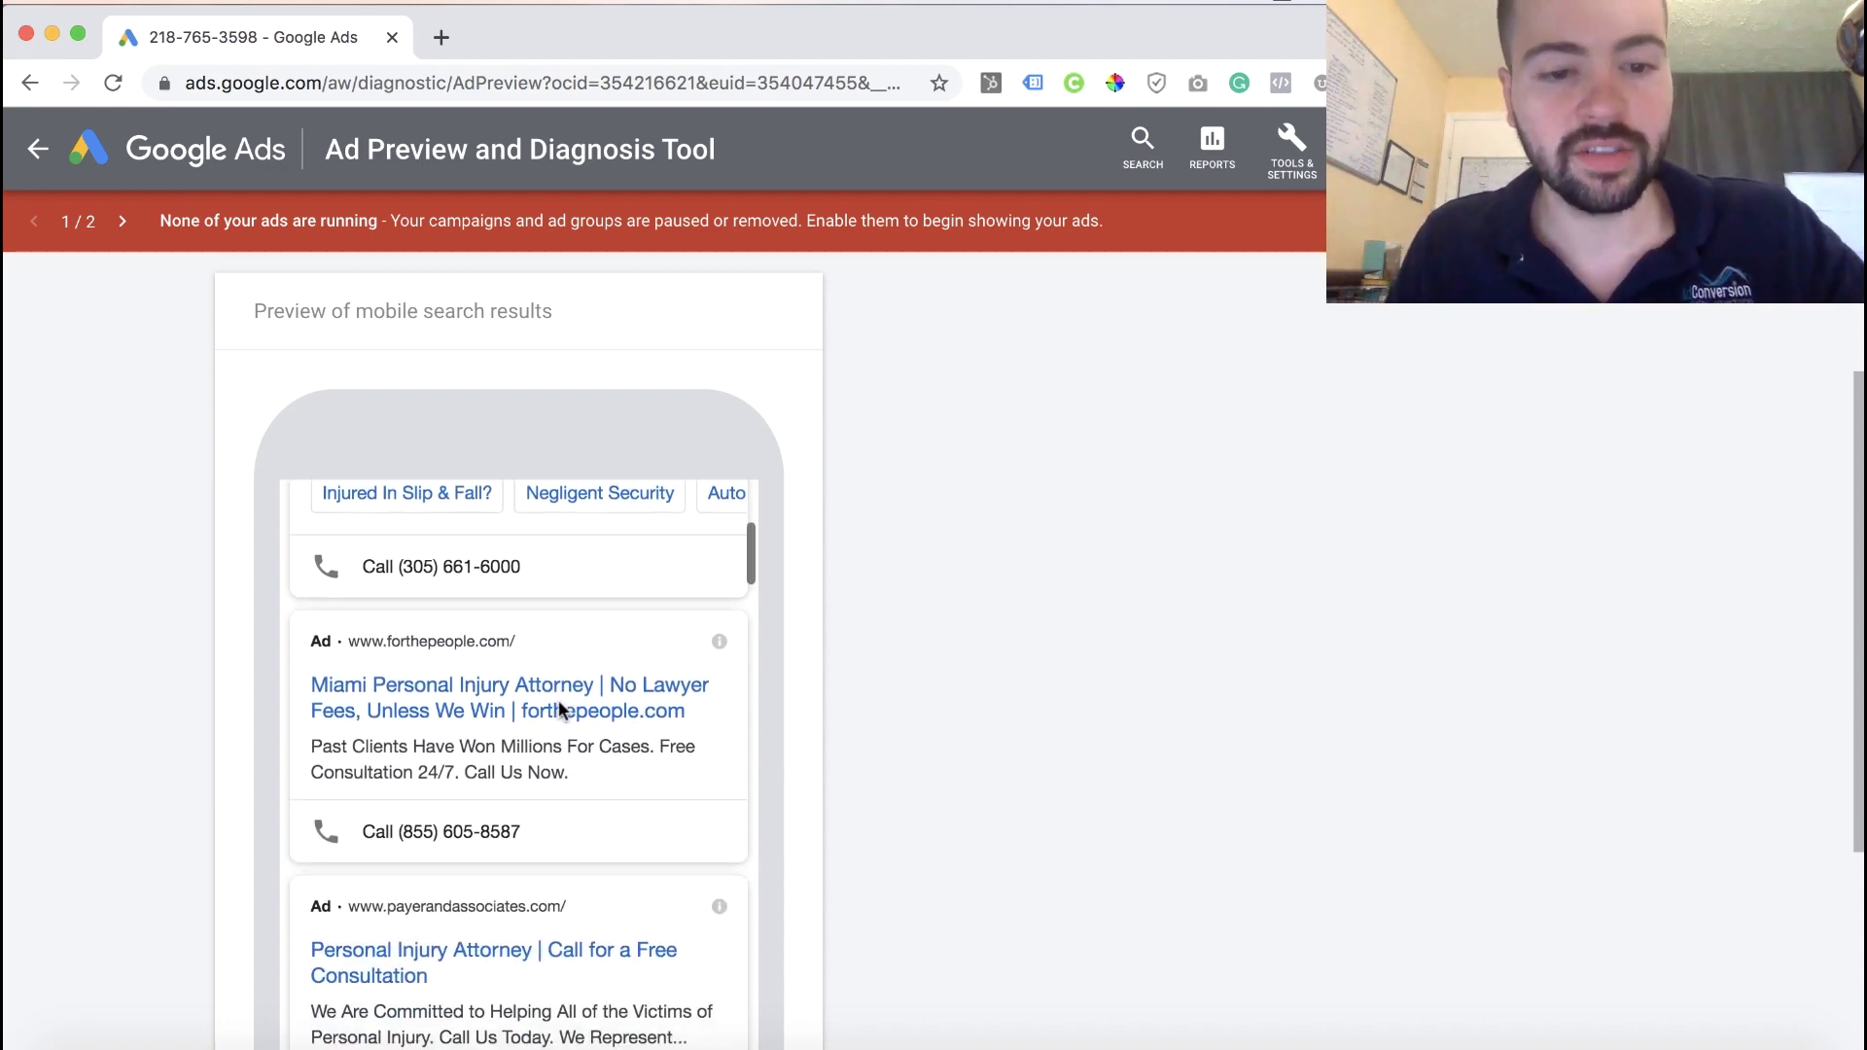
pyautogui.scroll(-3, 559, 674)
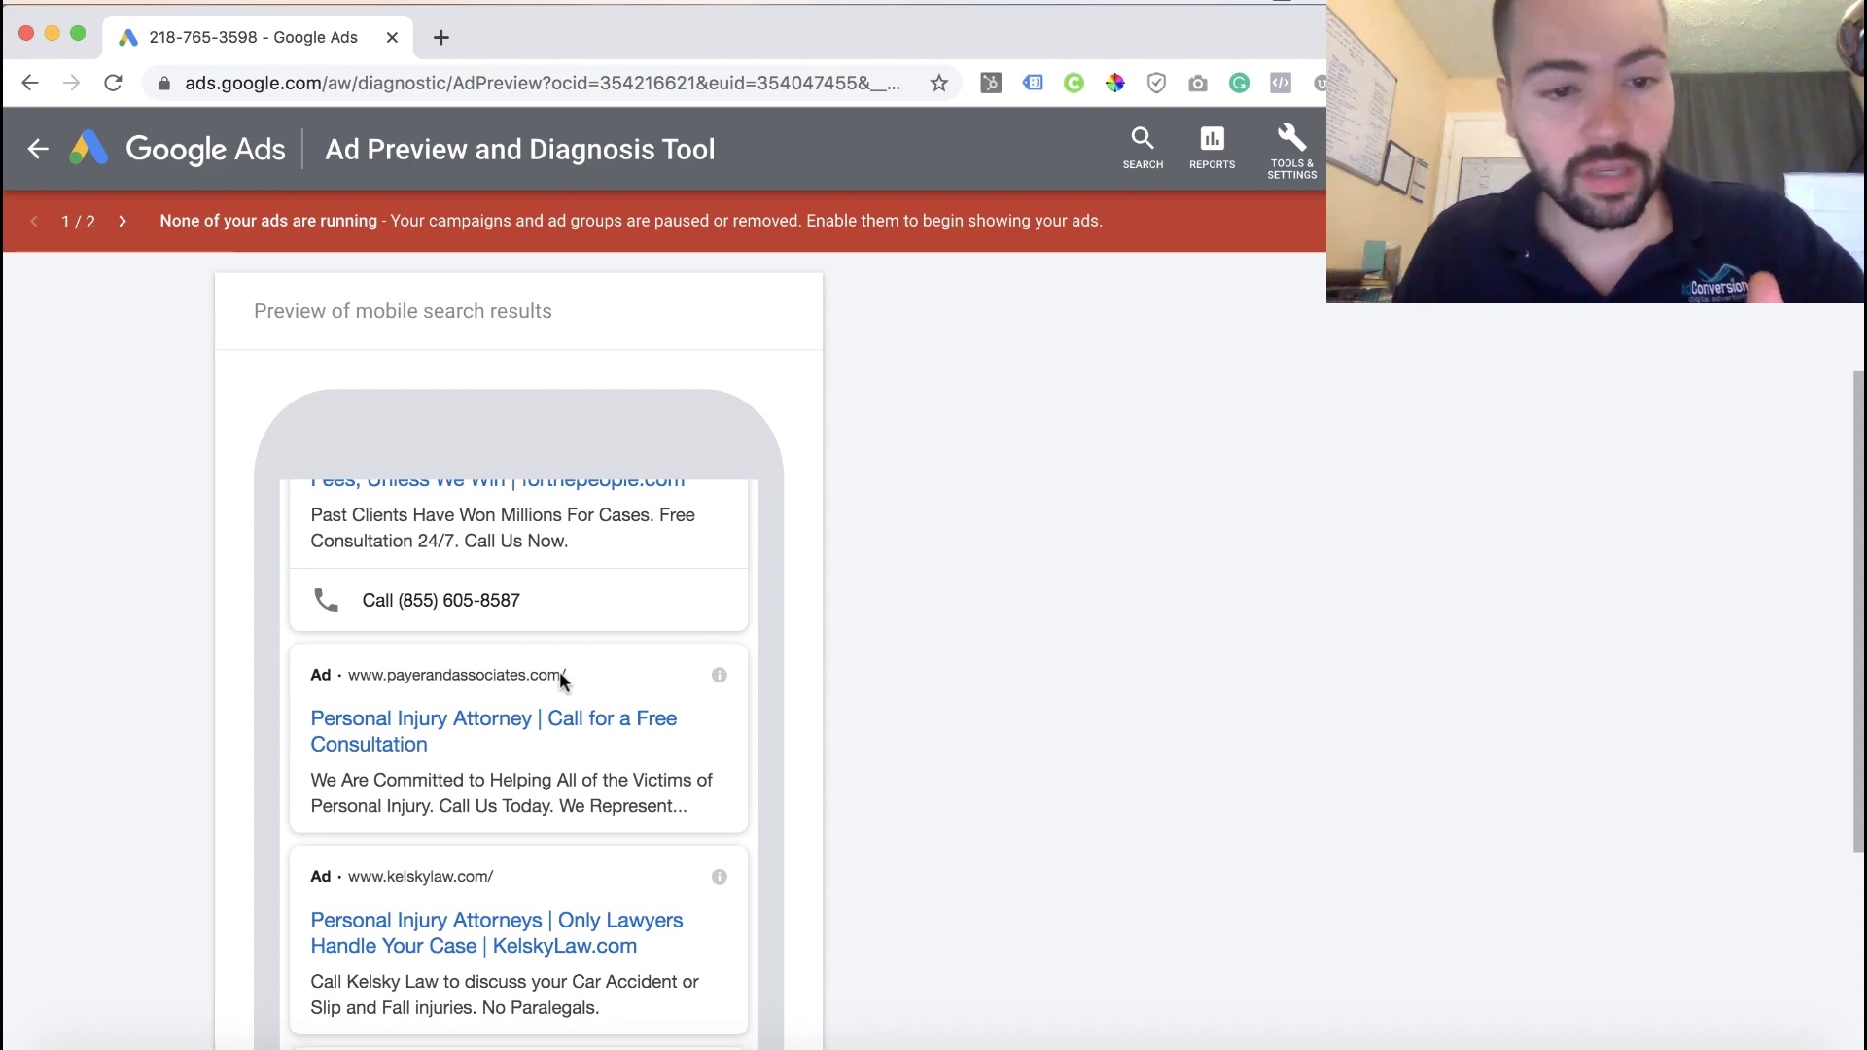
pyautogui.scroll(8, 558, 670)
pyautogui.scroll(3, 559, 671)
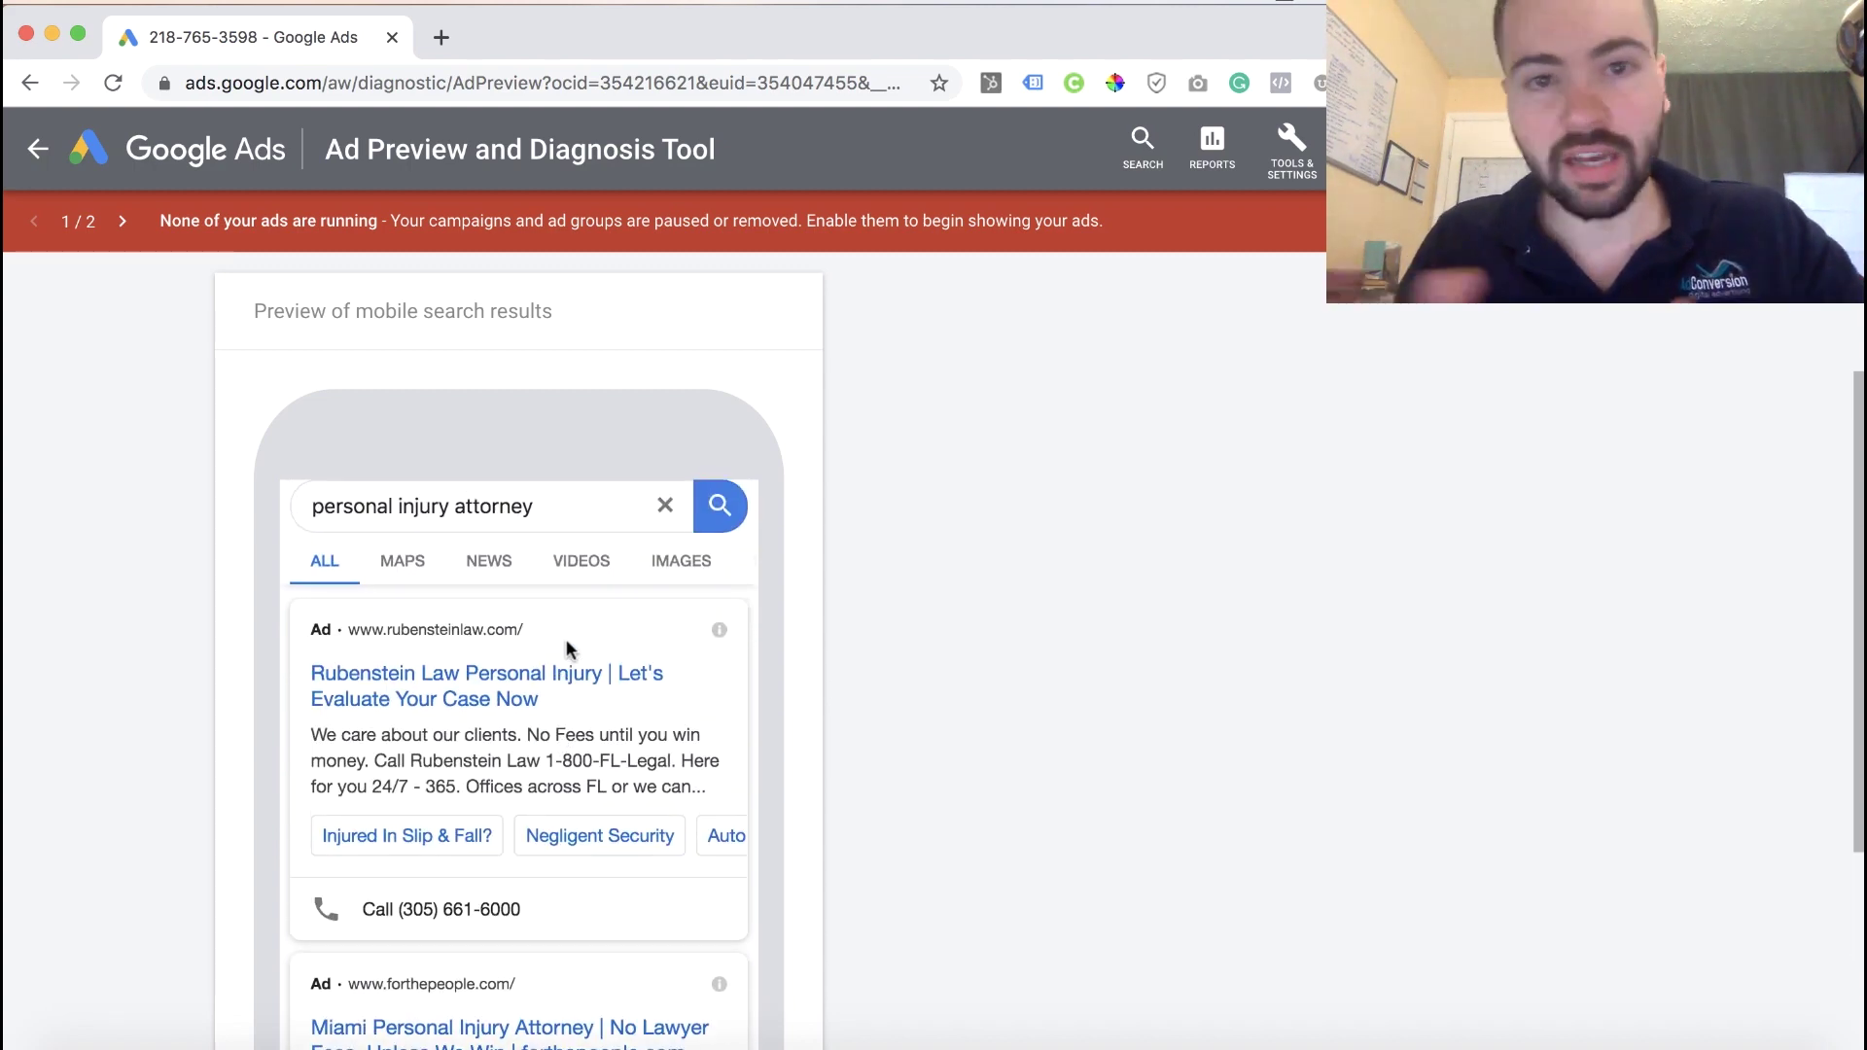
pyautogui.scroll(-8, 579, 630)
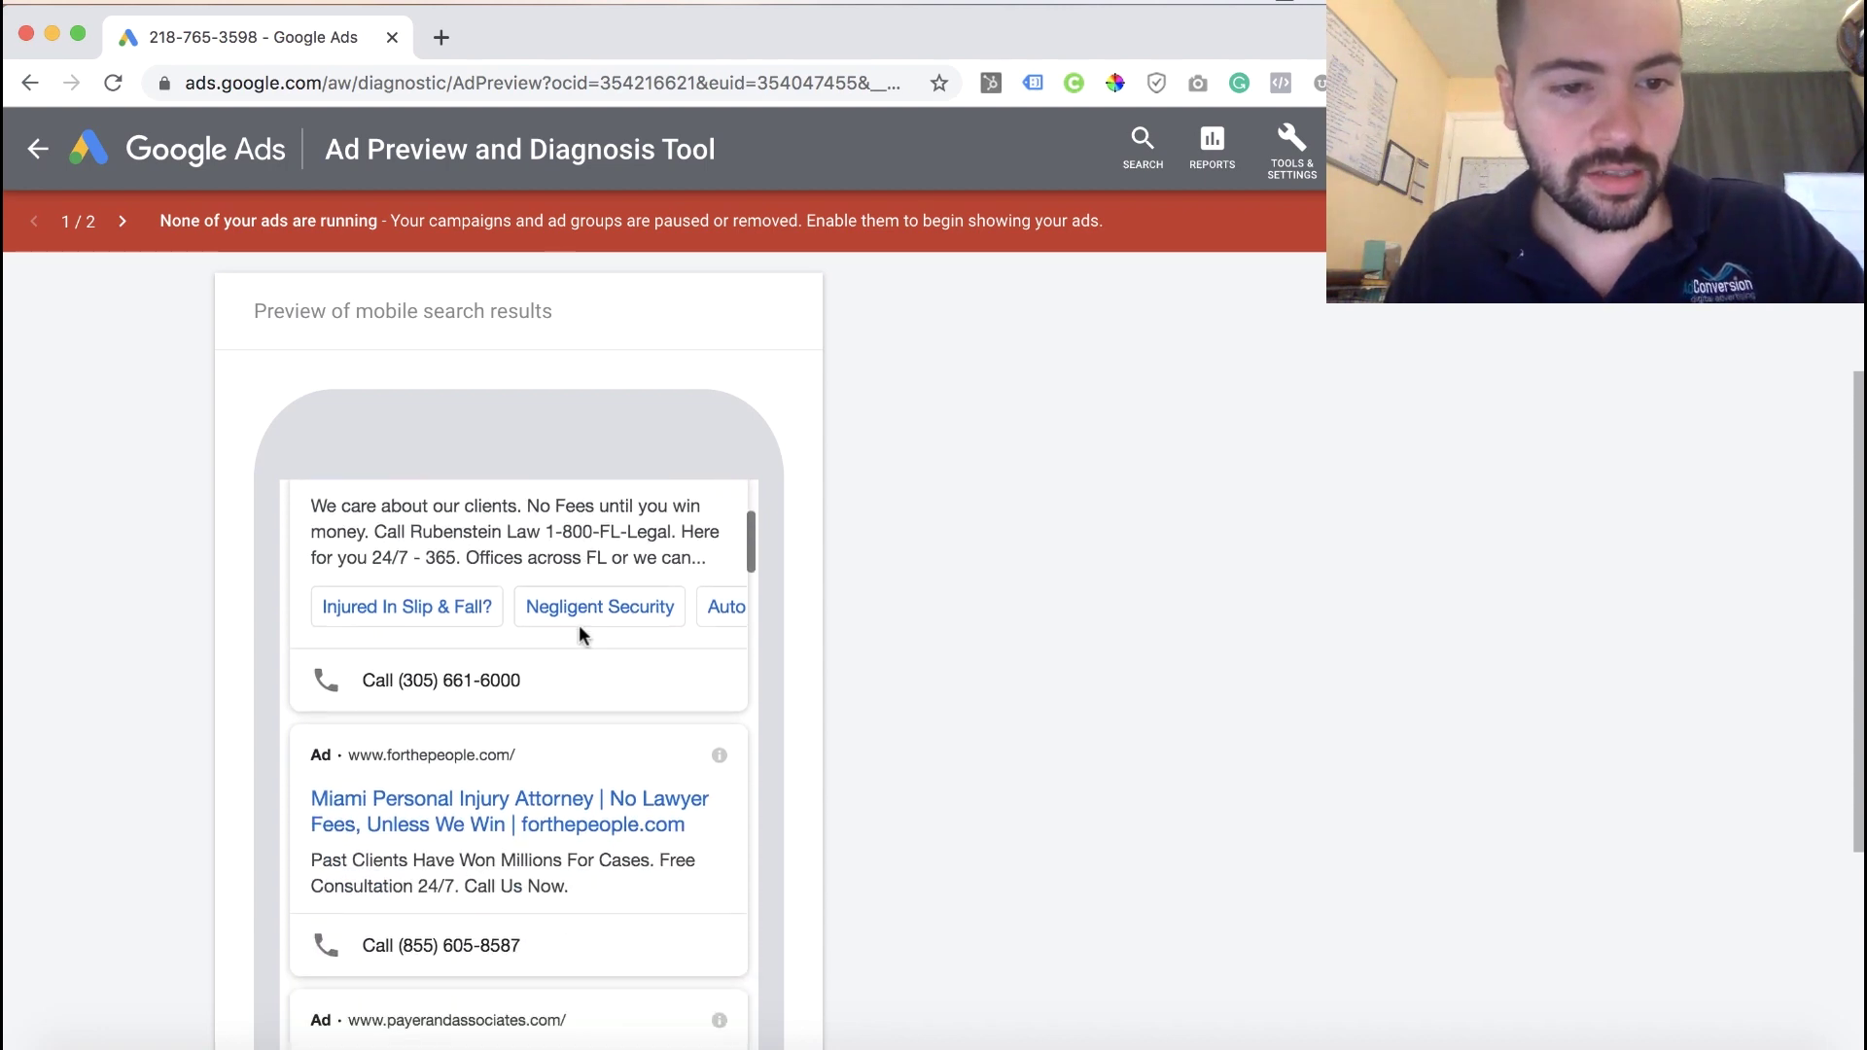
pyautogui.scroll(-8, 579, 634)
pyautogui.scroll(15, 579, 634)
pyautogui.scroll(4, 580, 634)
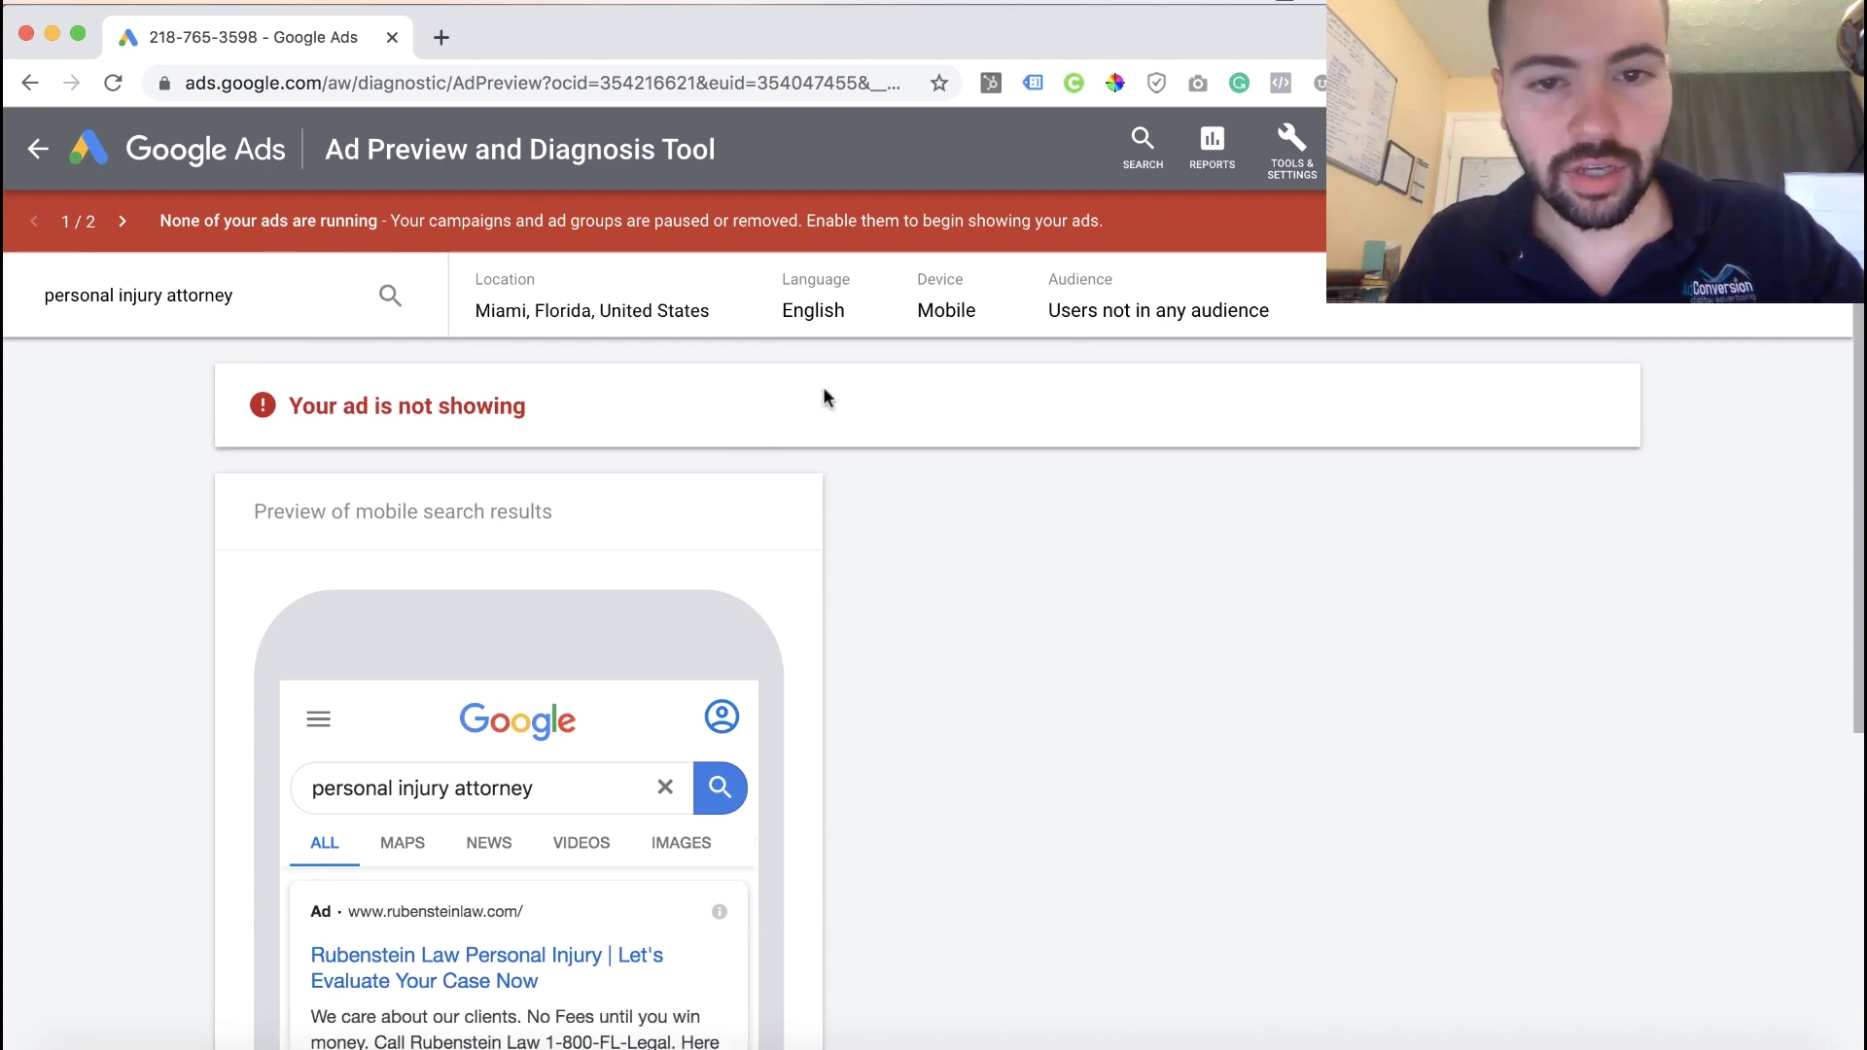
# Step: Set the preview device to Desktop and examine the competitor ads throughout the first page of search results
pyautogui.click(1005, 321)
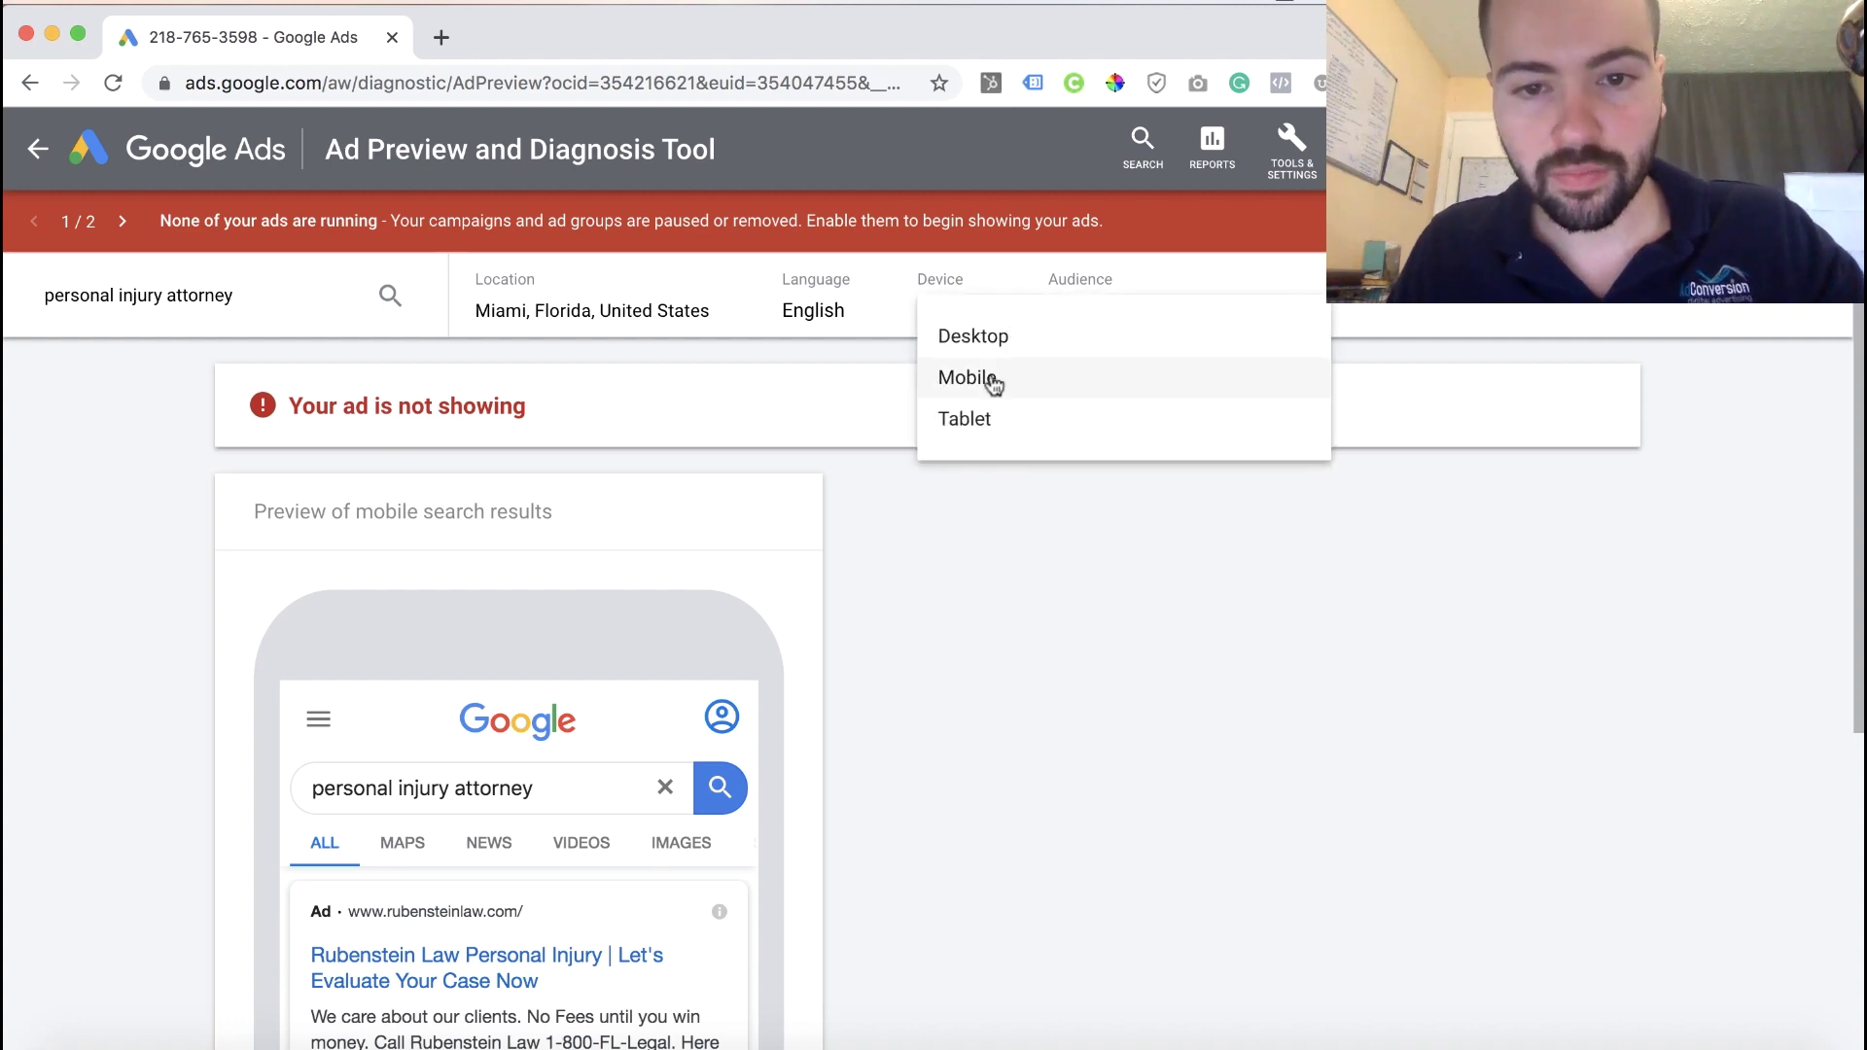
pyautogui.click(1001, 337)
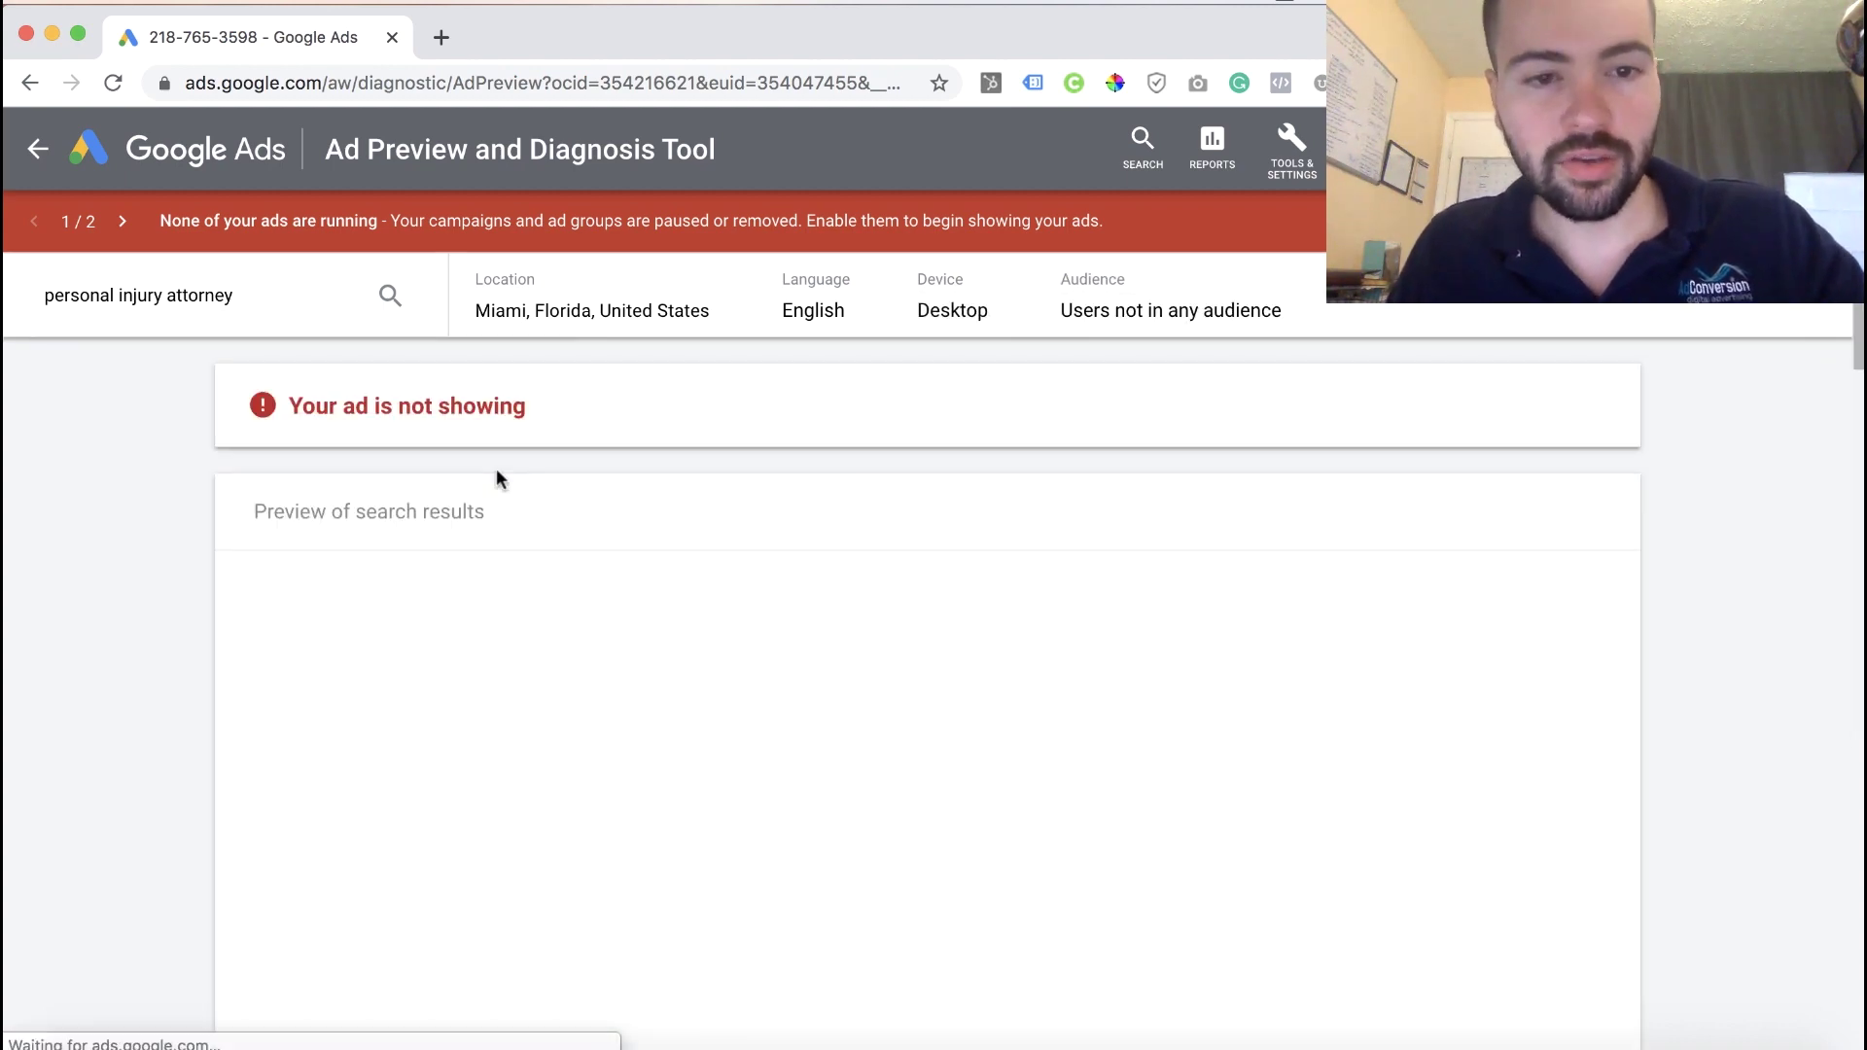
pyautogui.scroll(-3, 1379, 532)
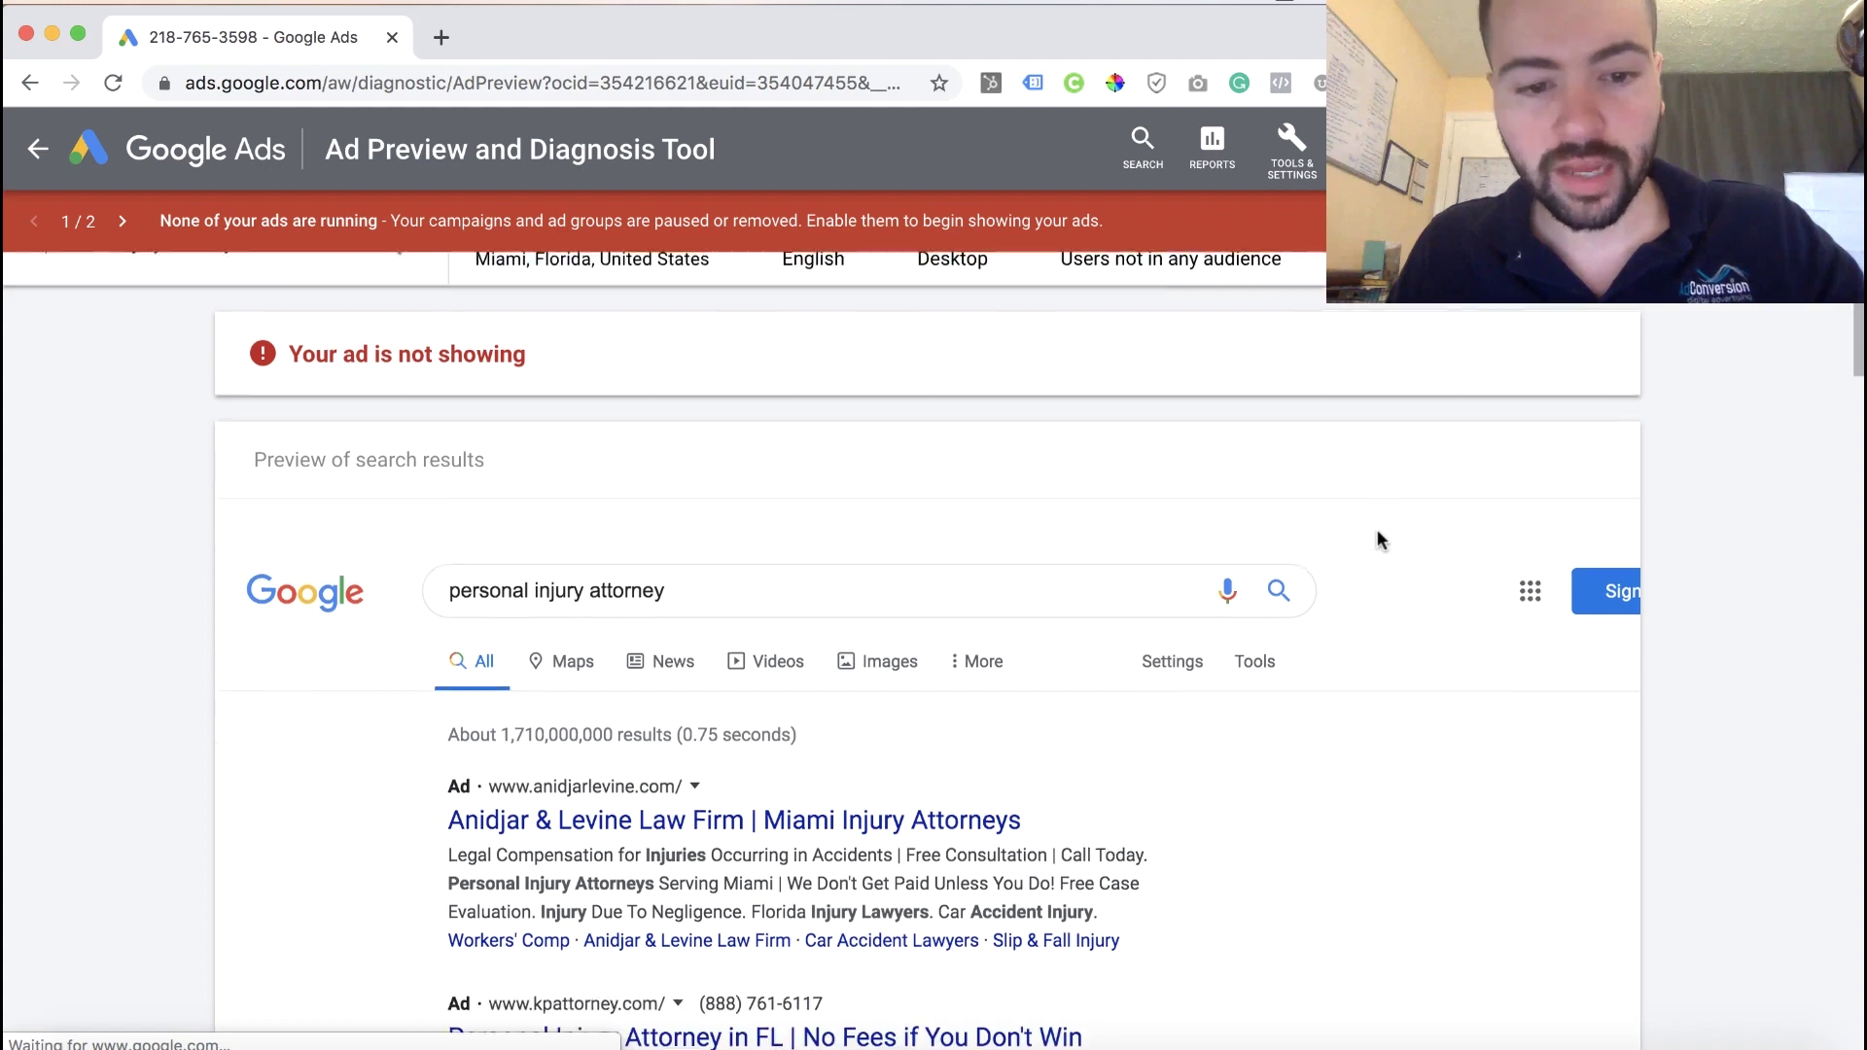
pyautogui.scroll(-2, 625, 552)
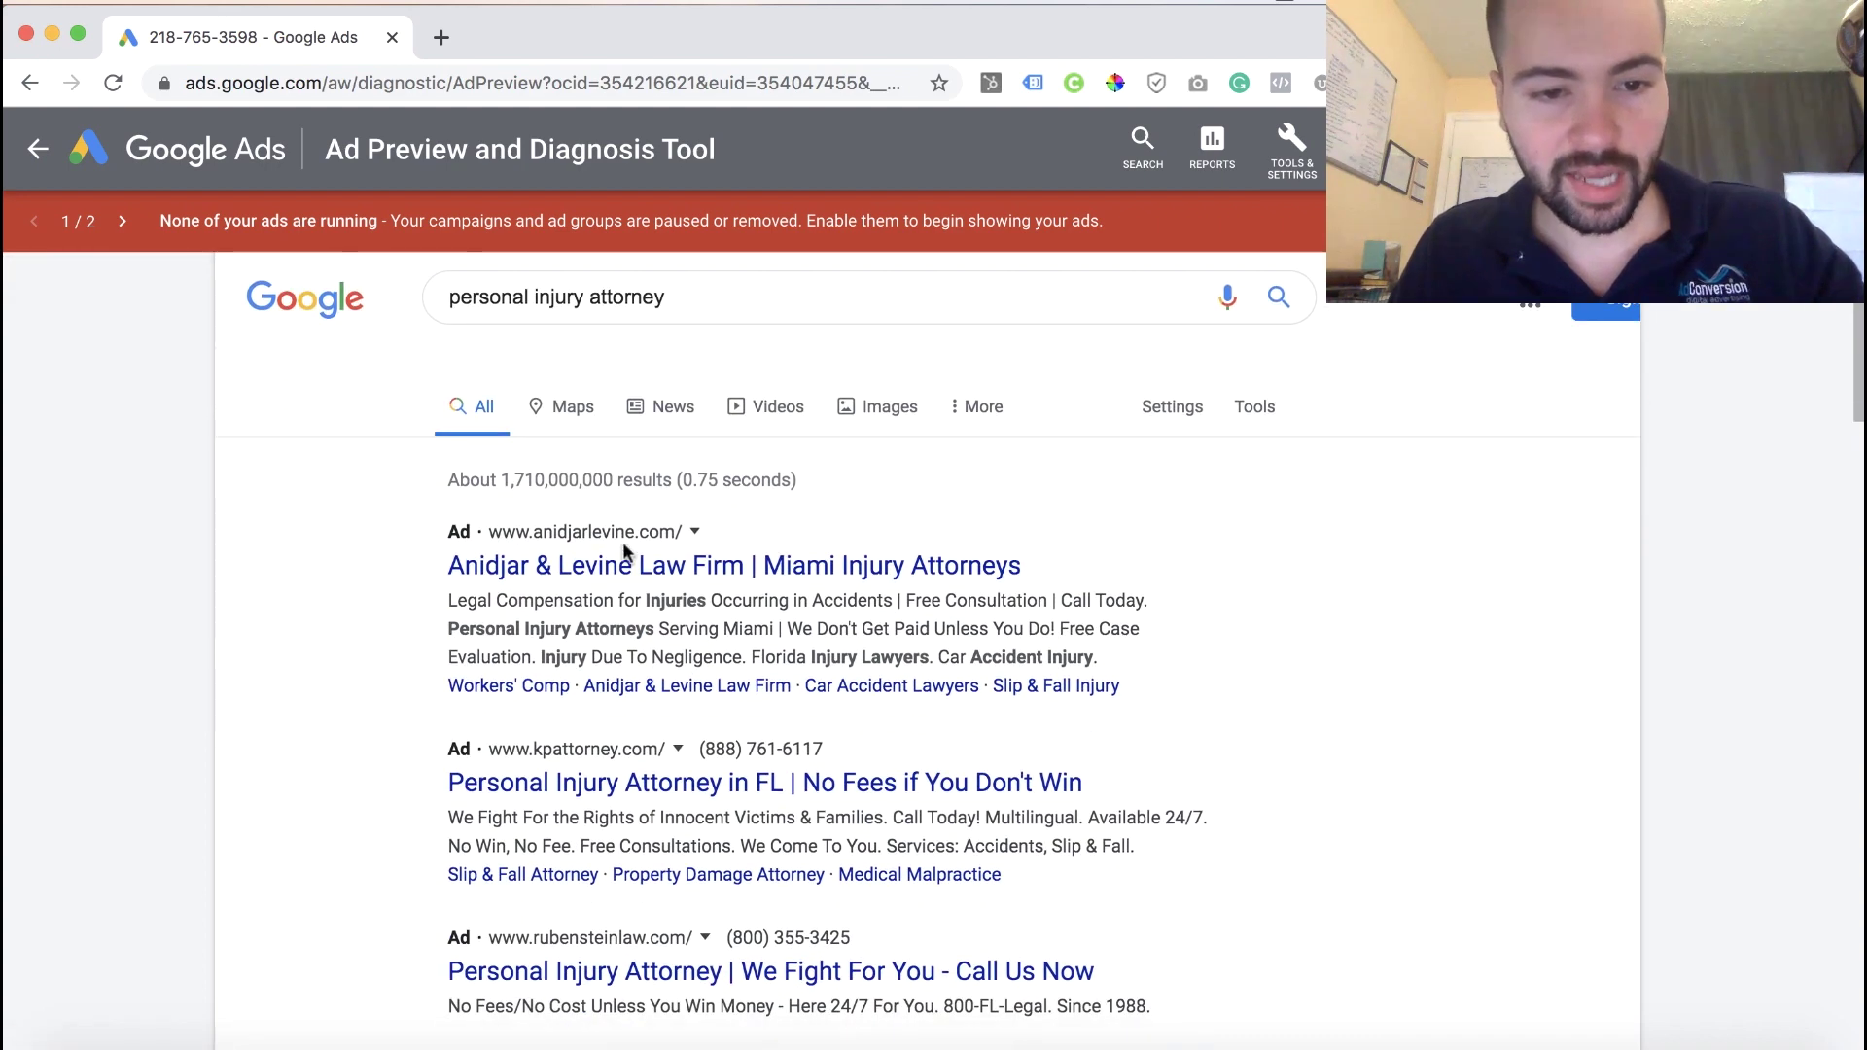
pyautogui.scroll(-5, 627, 552)
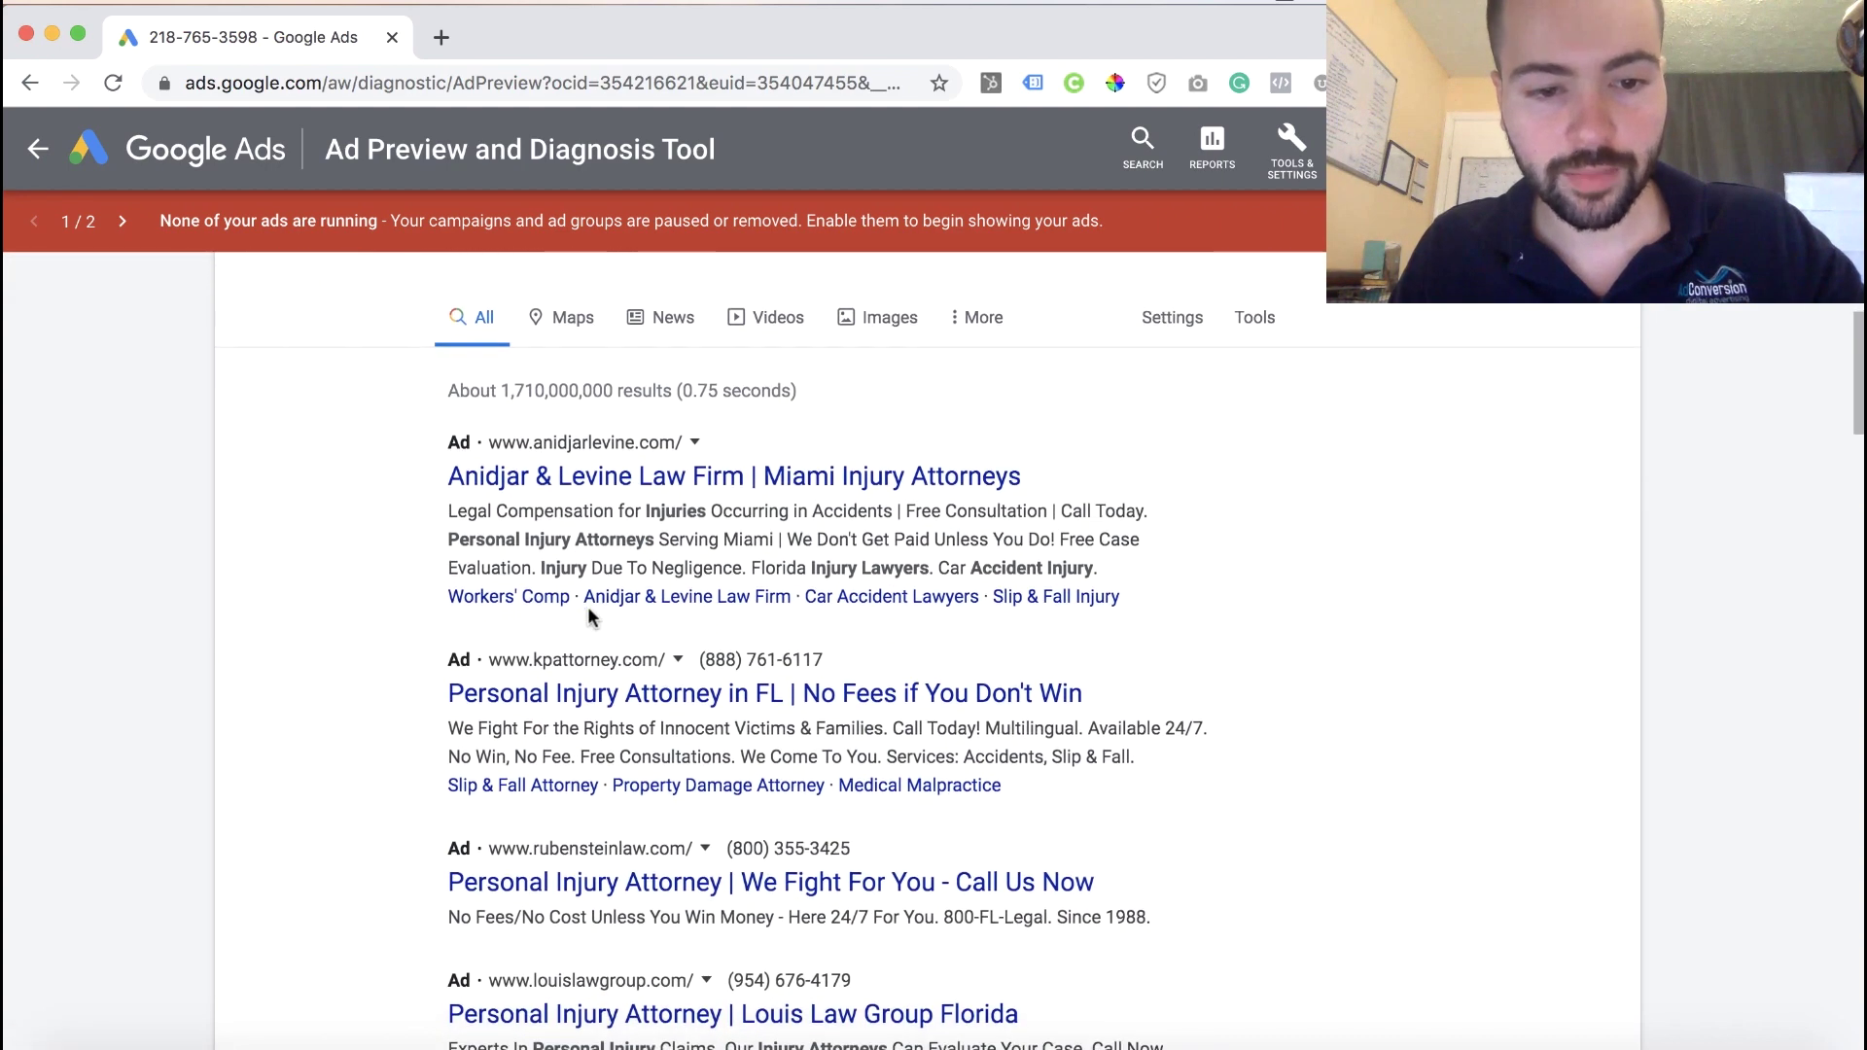
pyautogui.scroll(10, 590, 616)
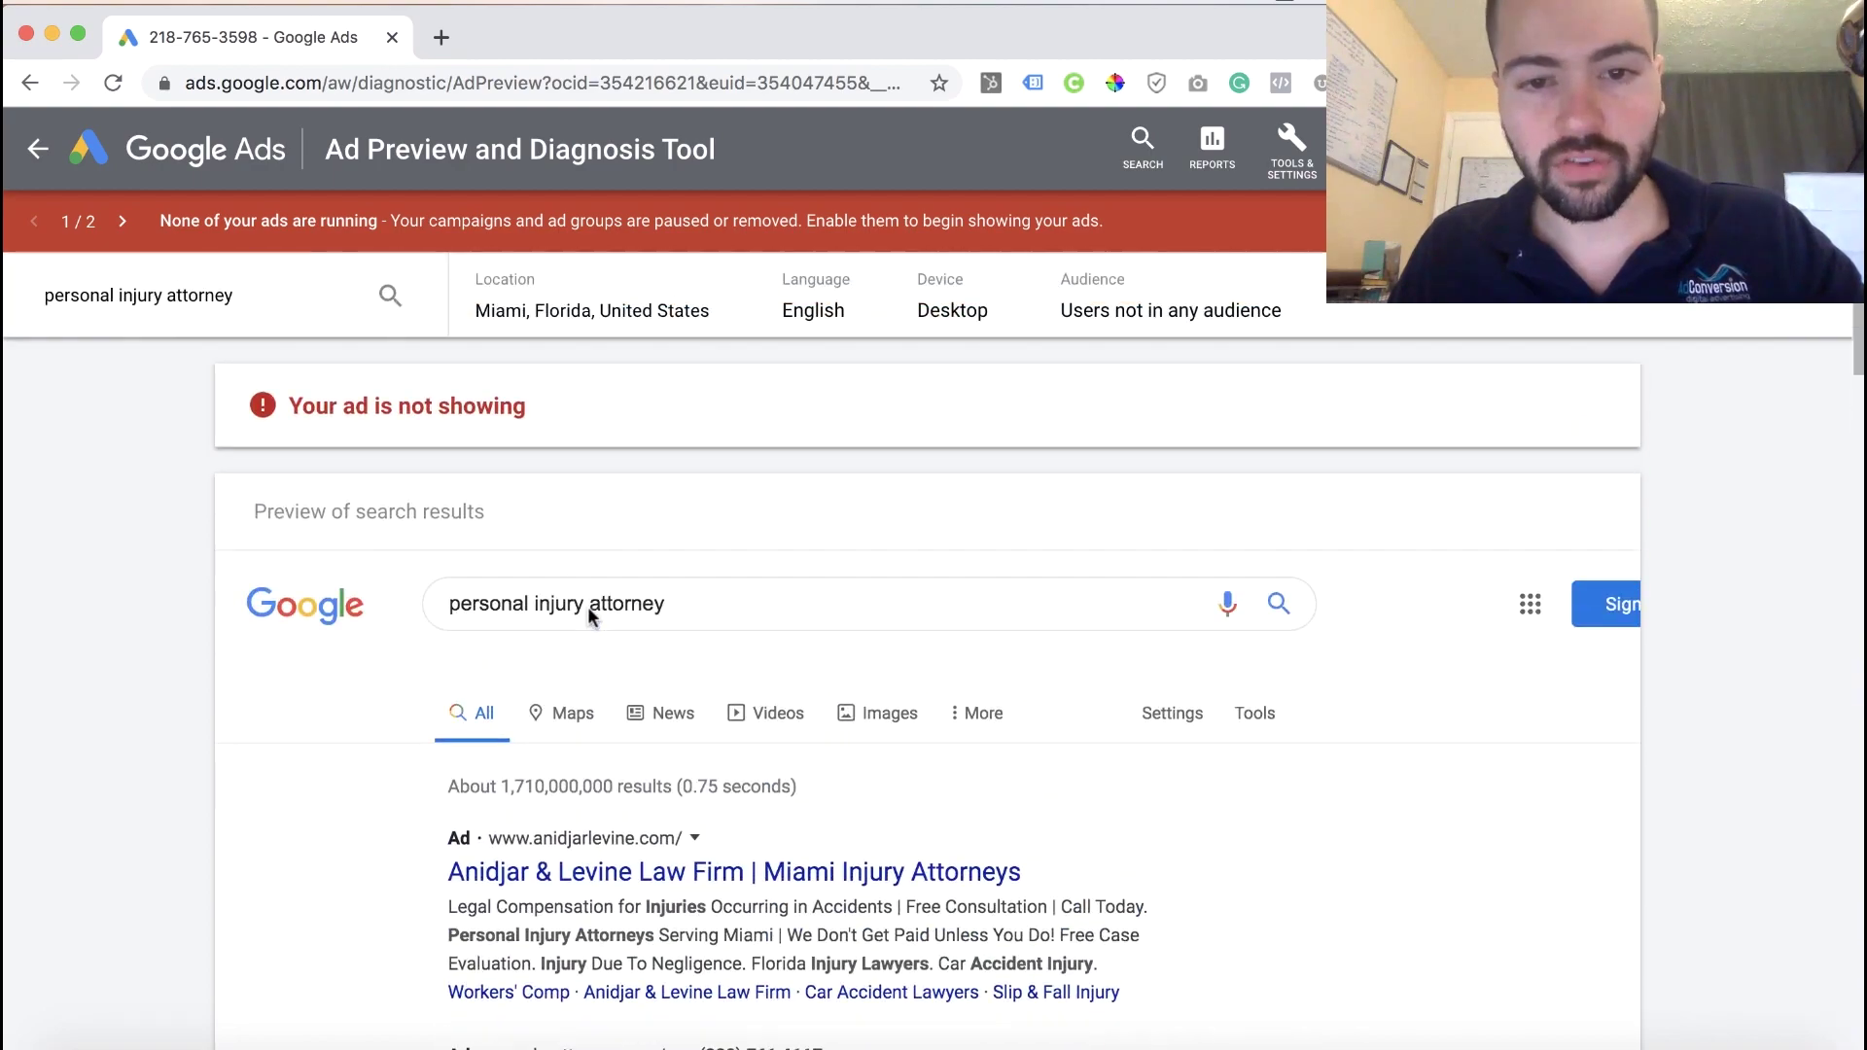
pyautogui.scroll(-20, 829, 601)
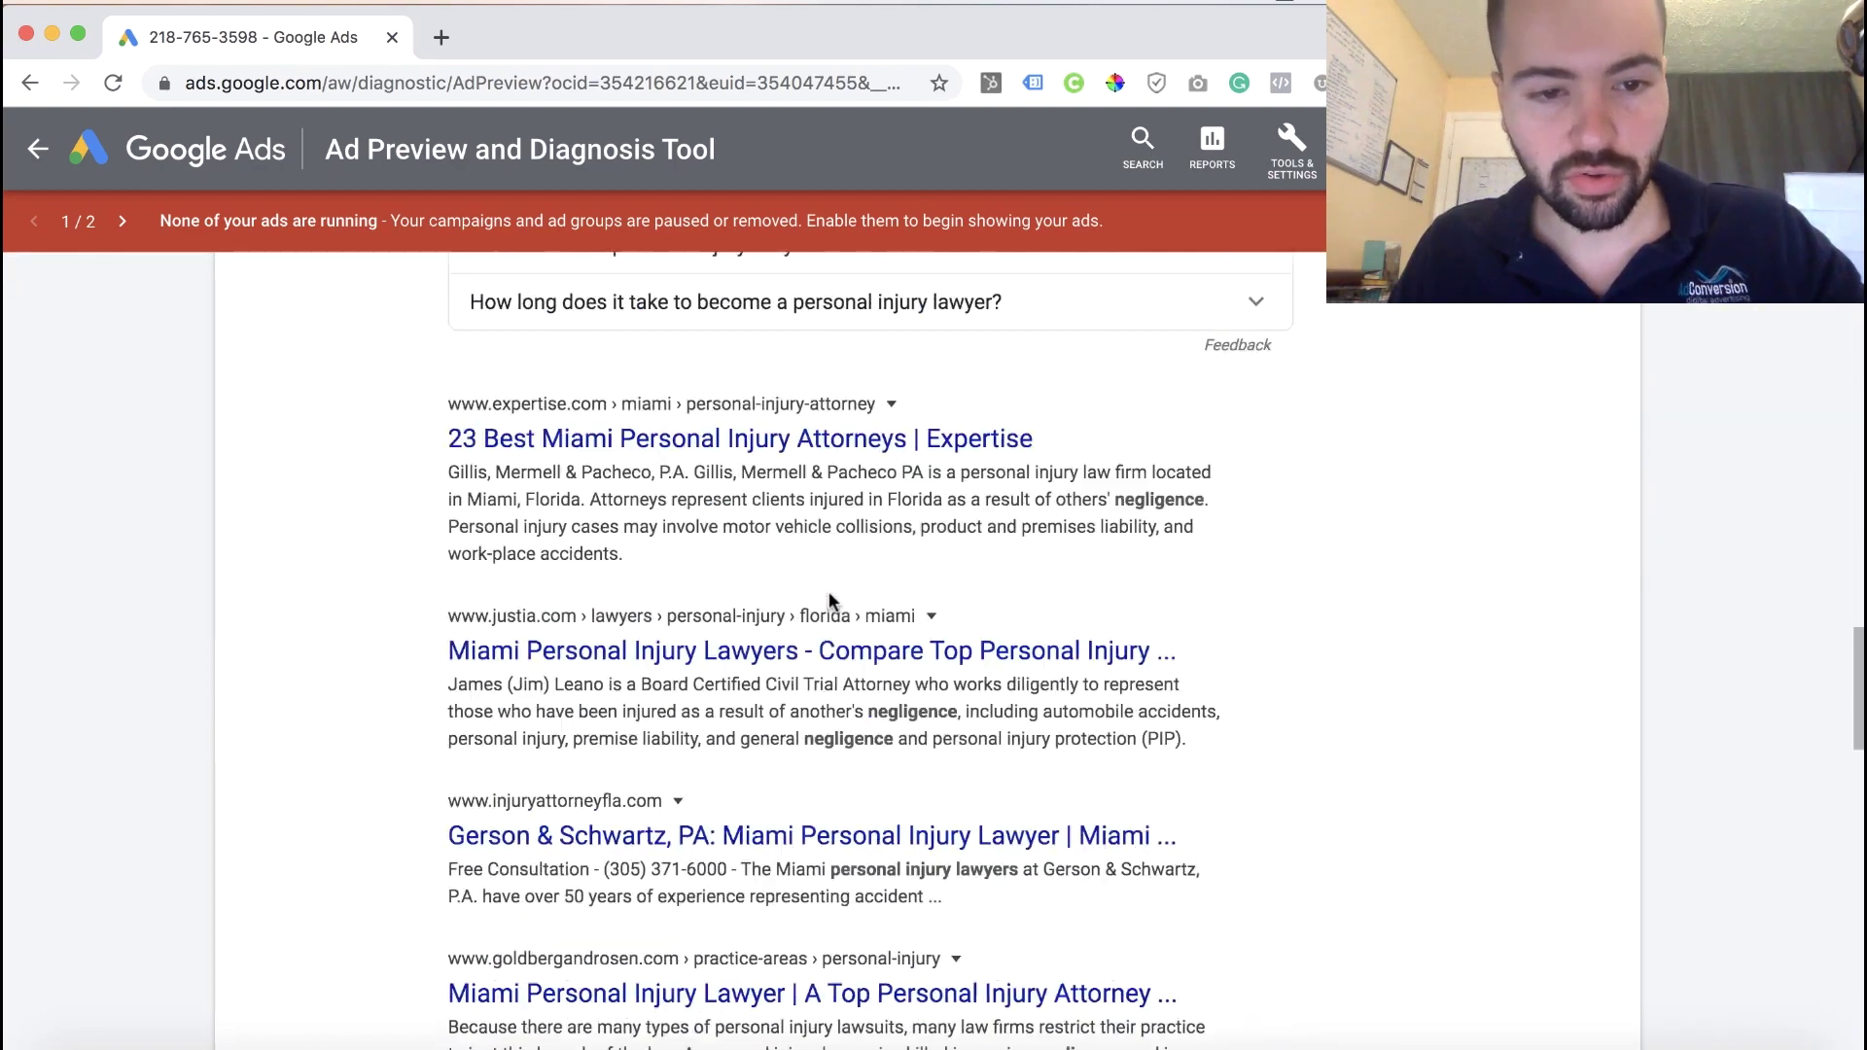
pyautogui.scroll(-5, 830, 602)
pyautogui.scroll(2, 829, 602)
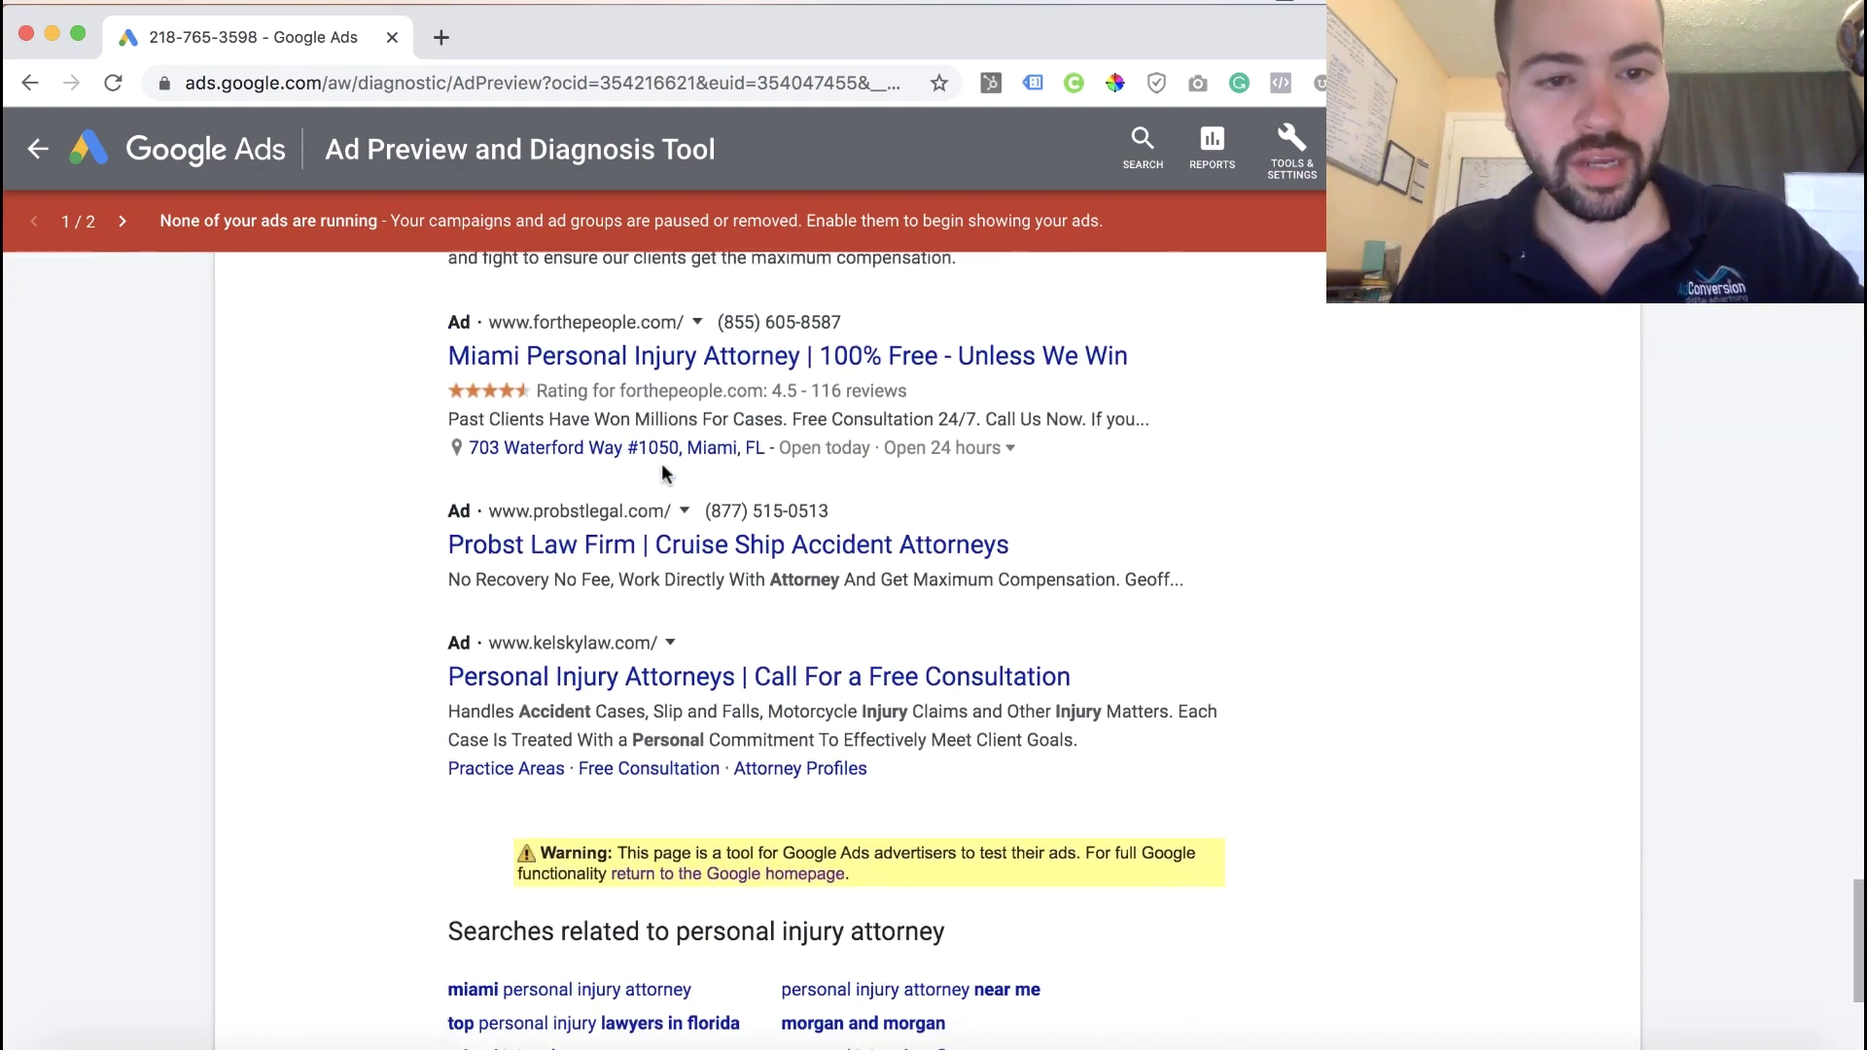
pyautogui.scroll(-5, 643, 491)
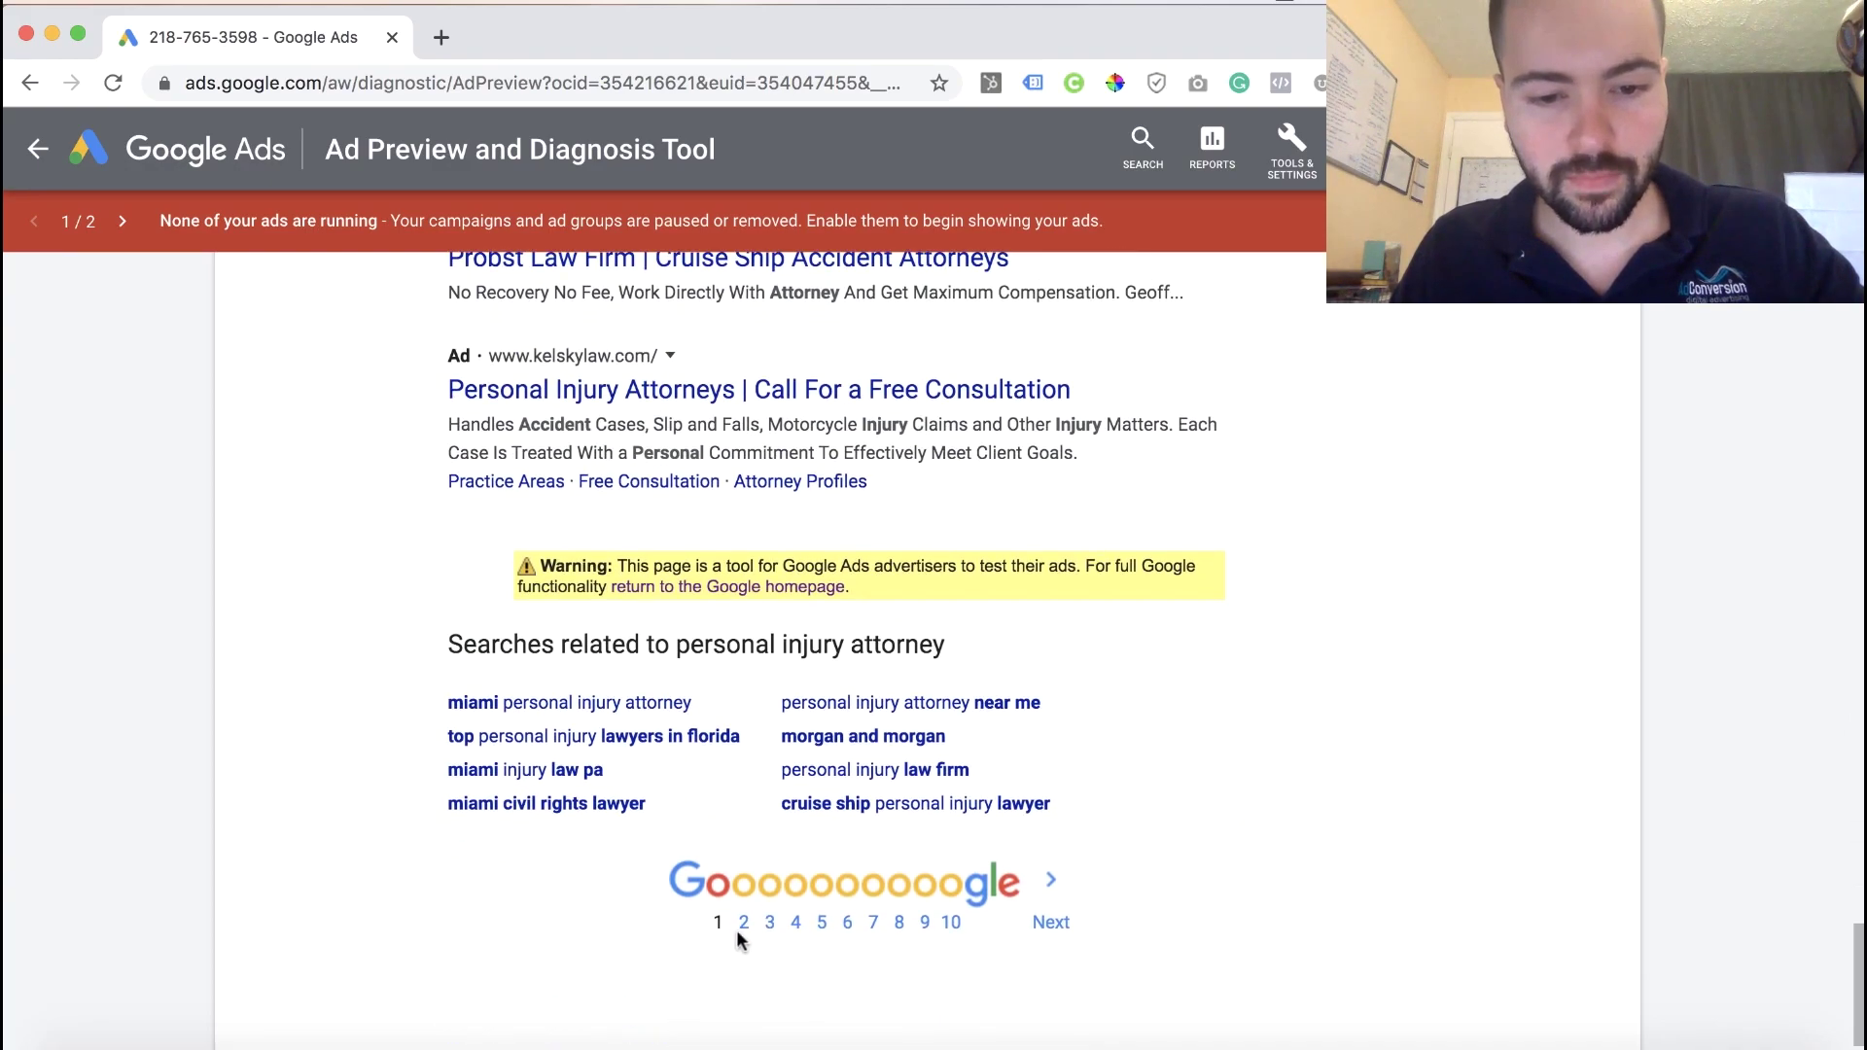
pyautogui.scroll(20, 756, 882)
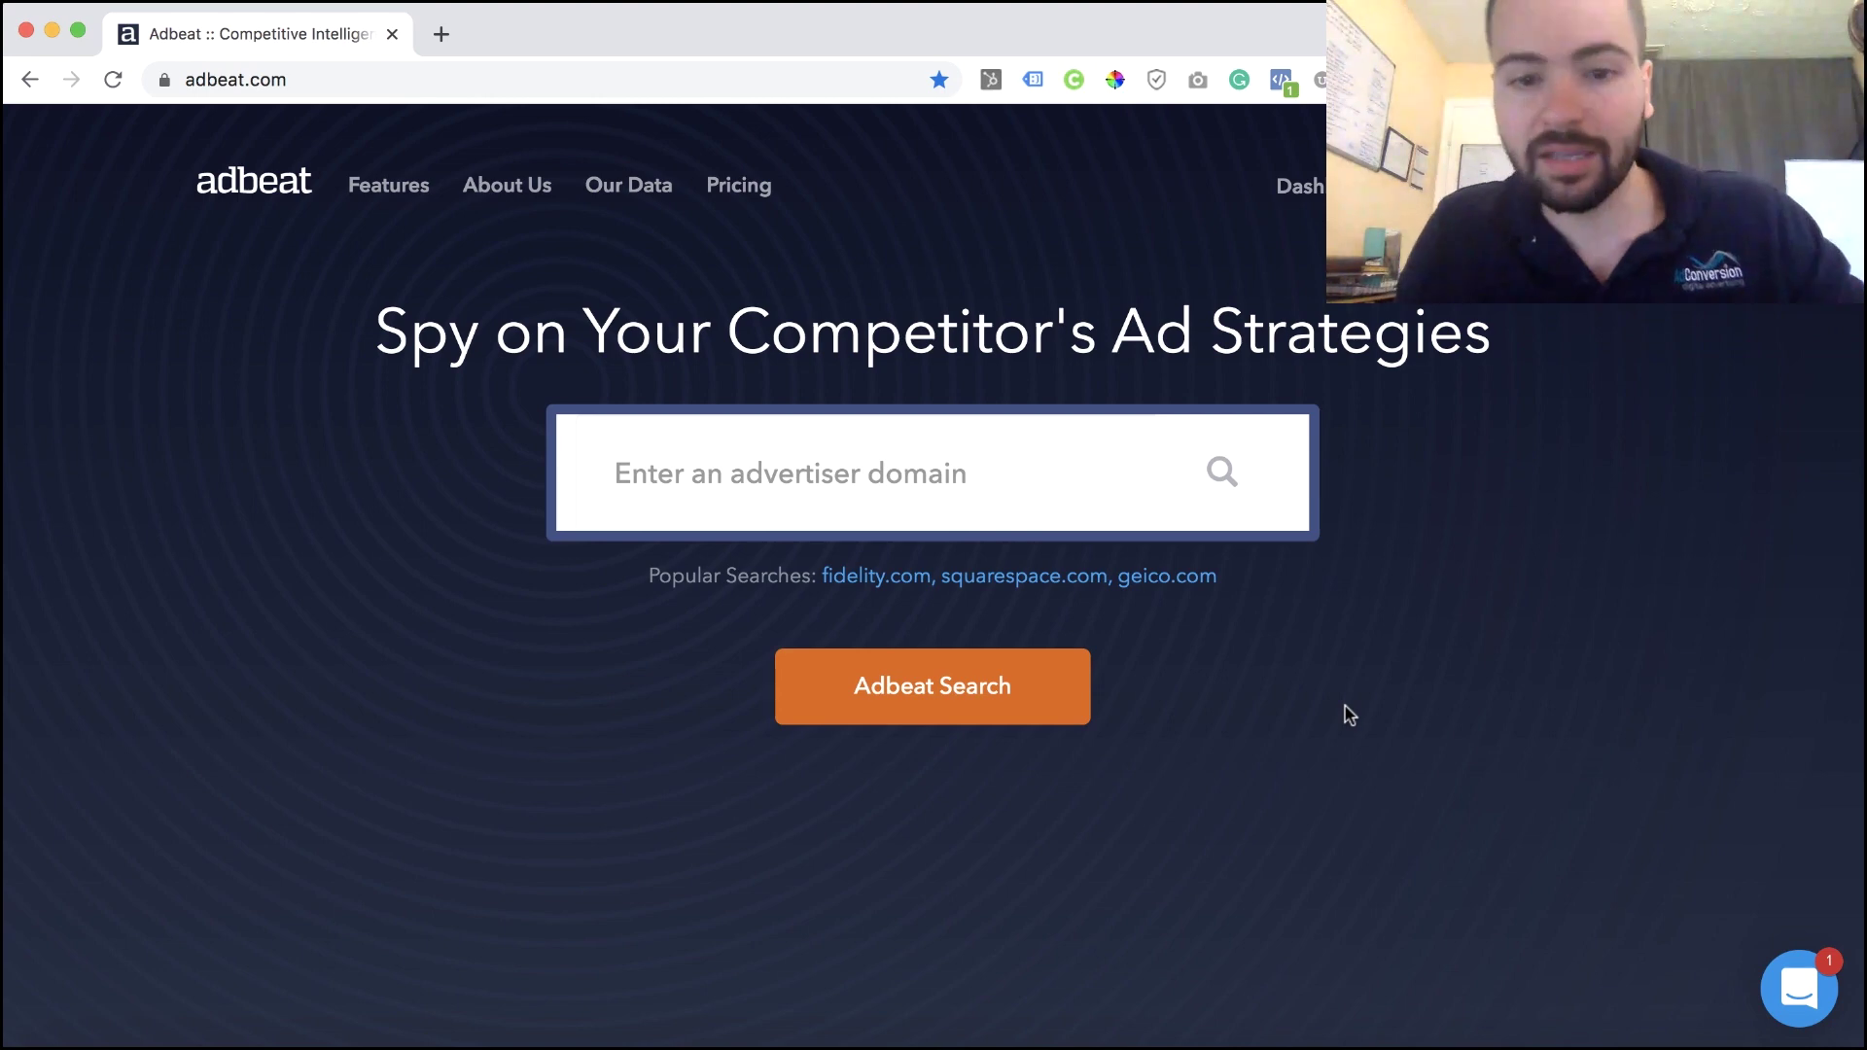
# Step: Switch to Adbeat and look up the advertiser domain nike.com
pyautogui.click(885, 494)
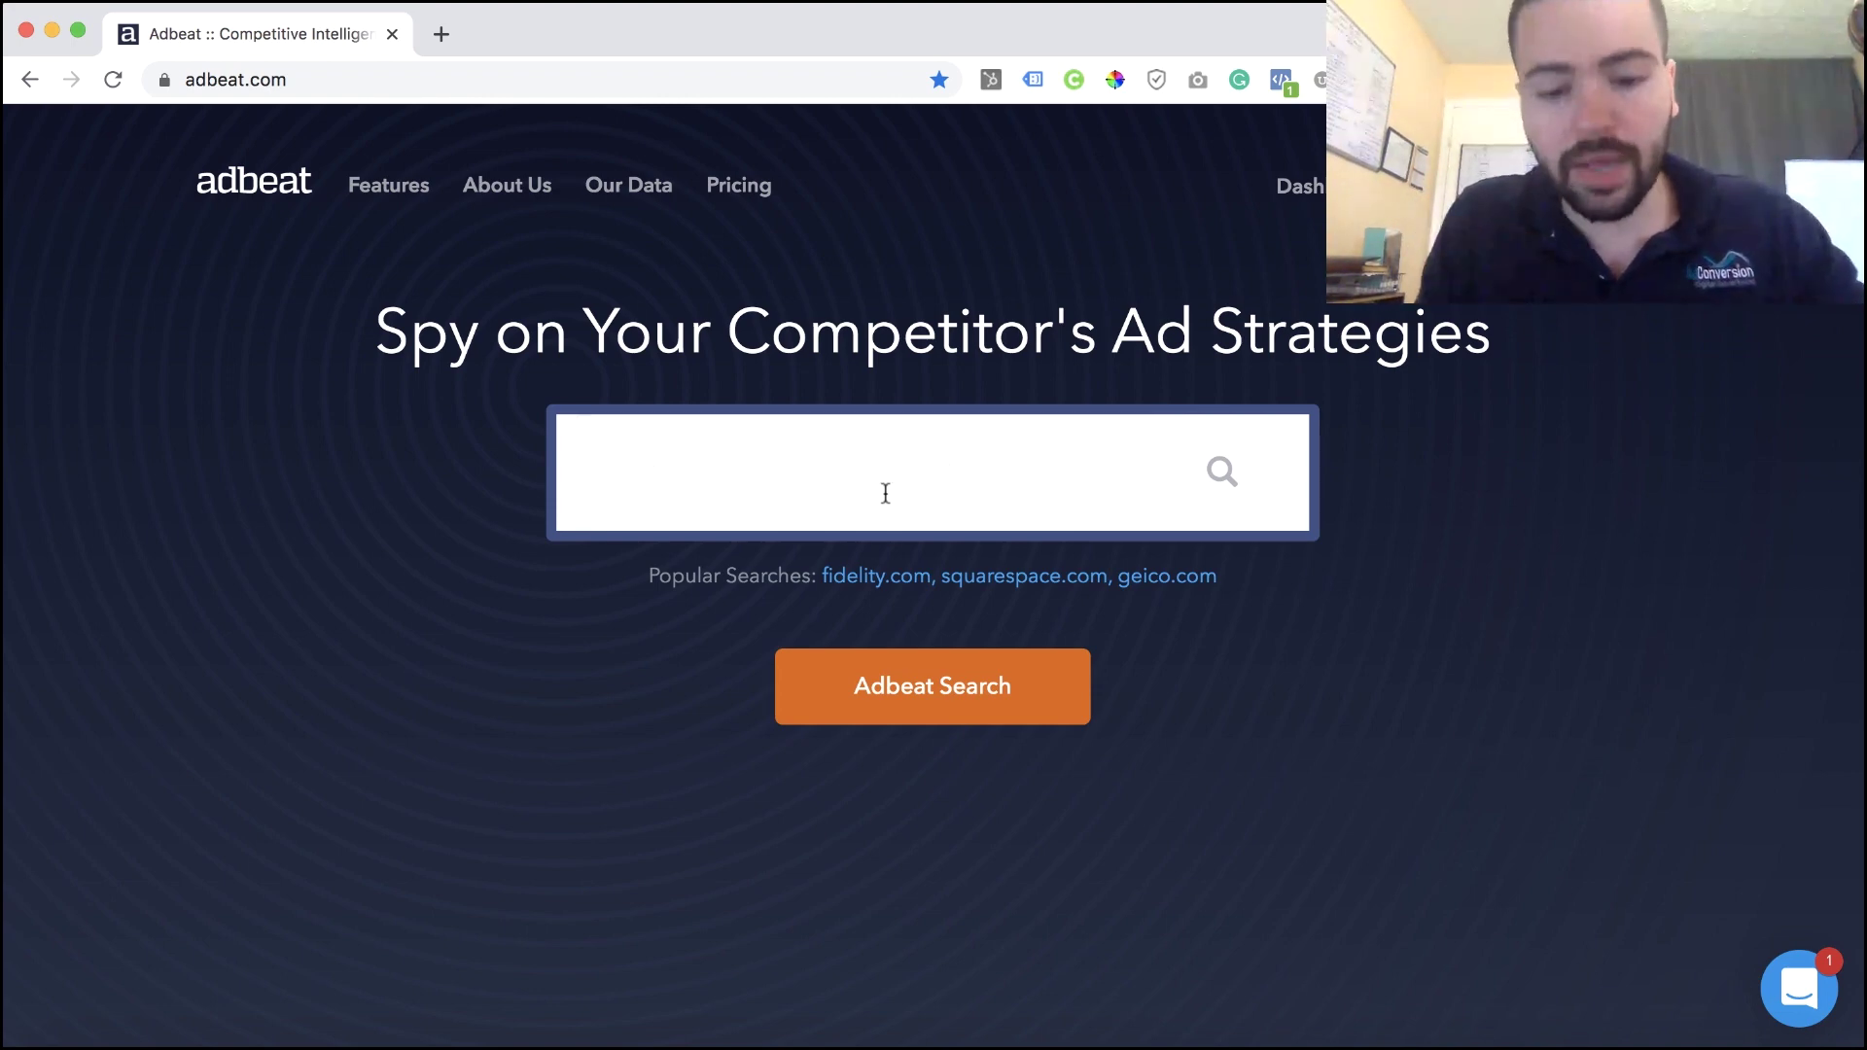
pyautogui.write('nike.com')
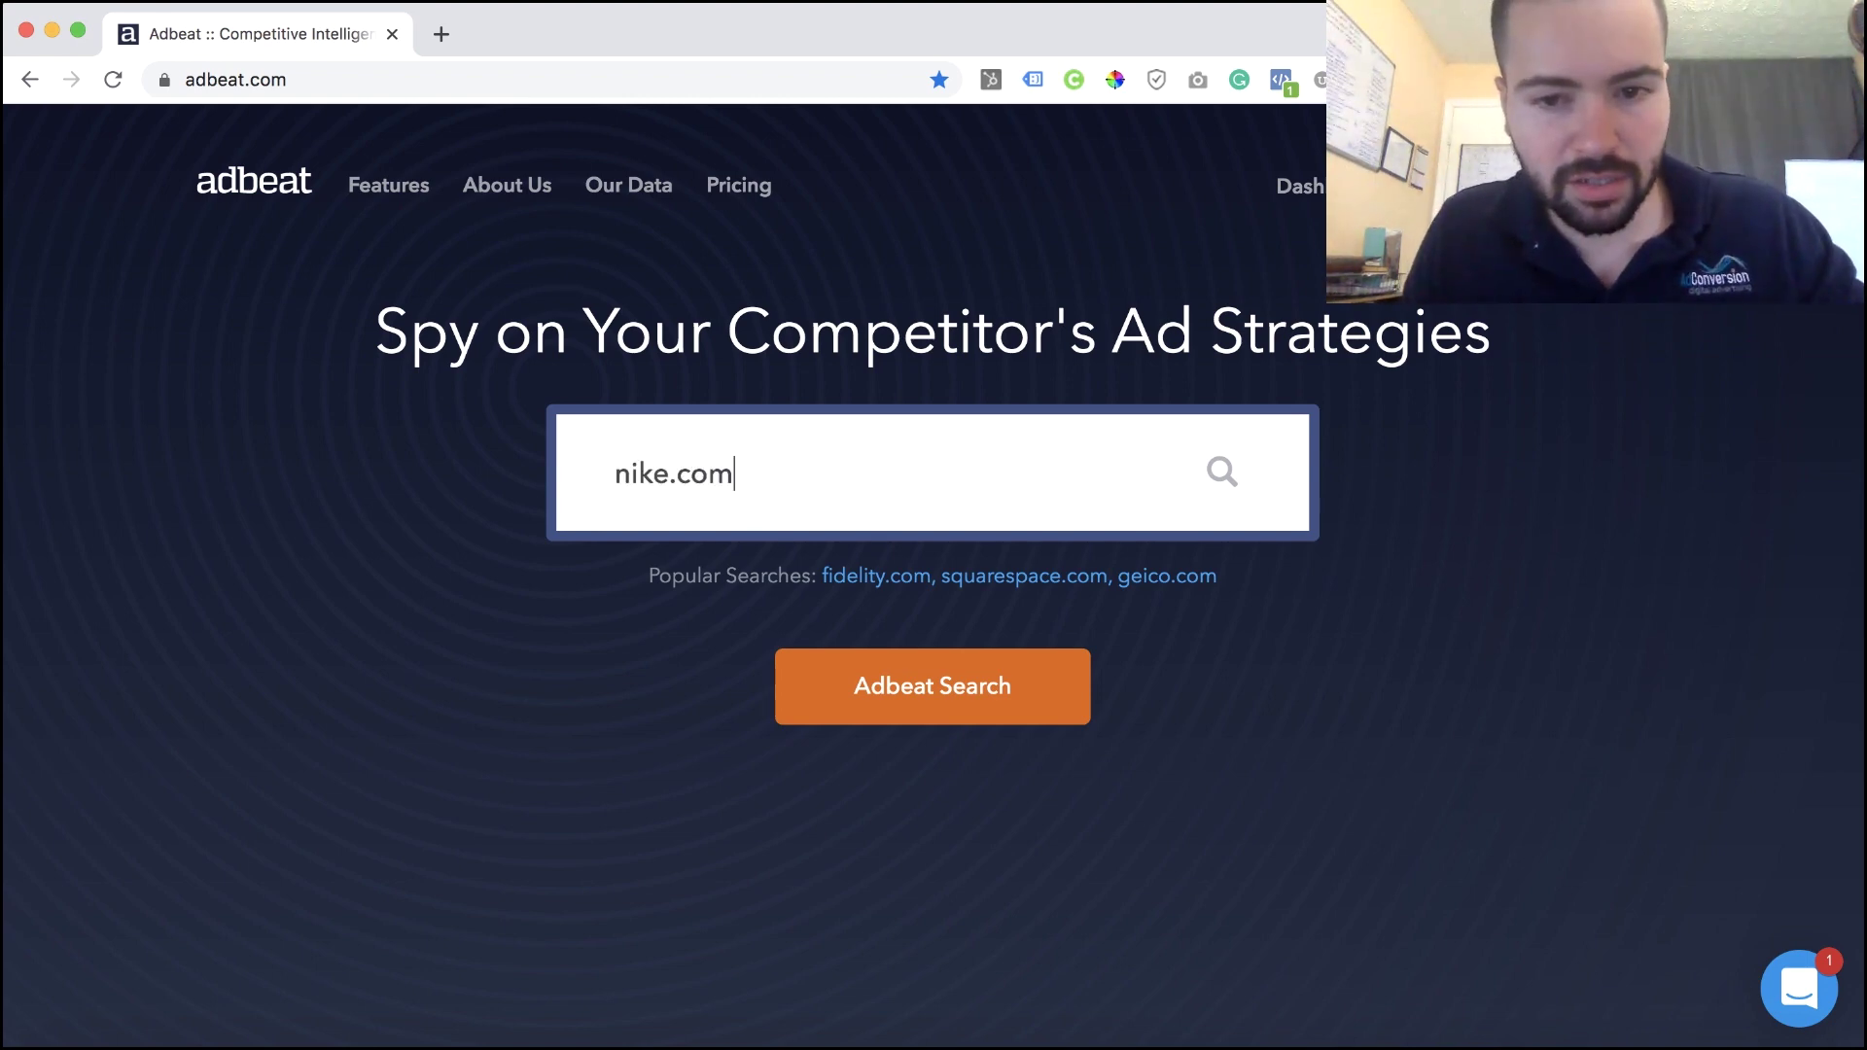
pyautogui.press('Return')
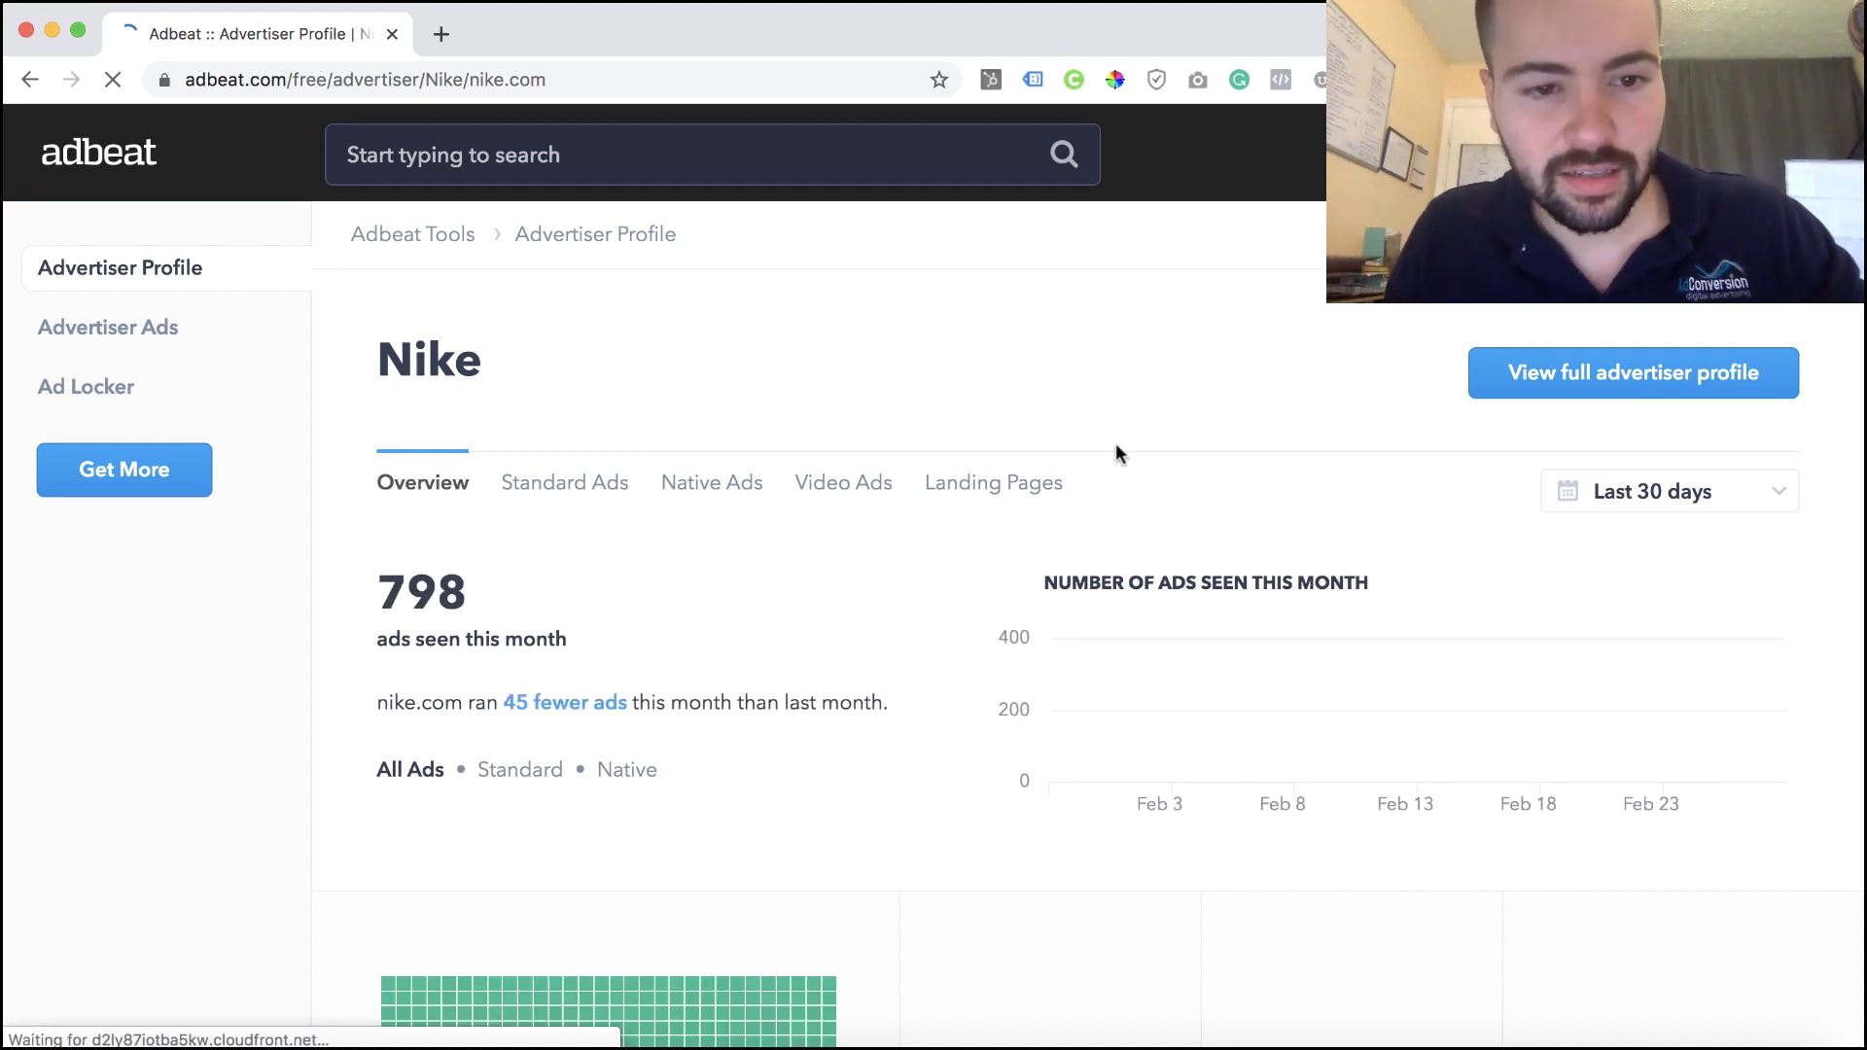
# Step: Examine Nike's advertiser overview, including the monthly ad activity chart and the split between direct, native and programmatic ad channels
pyautogui.scroll(-1, 1142, 312)
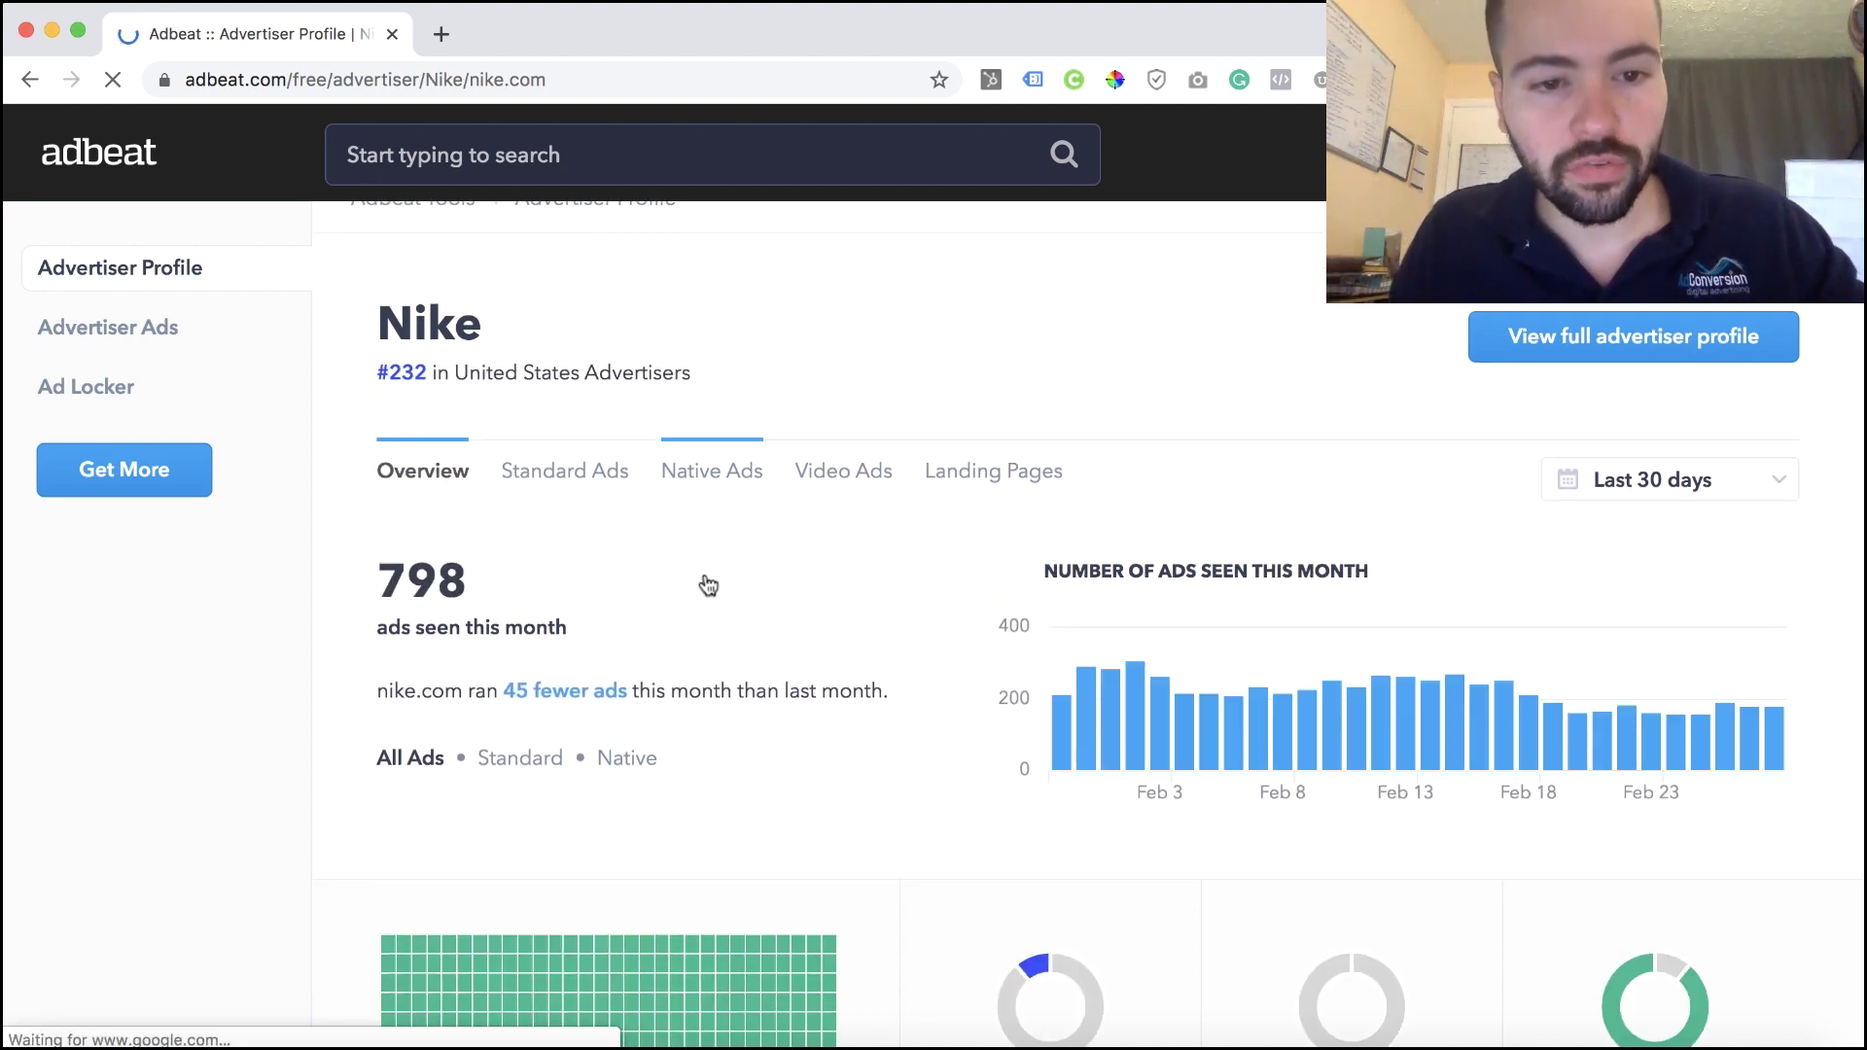
pyautogui.scroll(1, 705, 592)
pyautogui.scroll(-1, 605, 570)
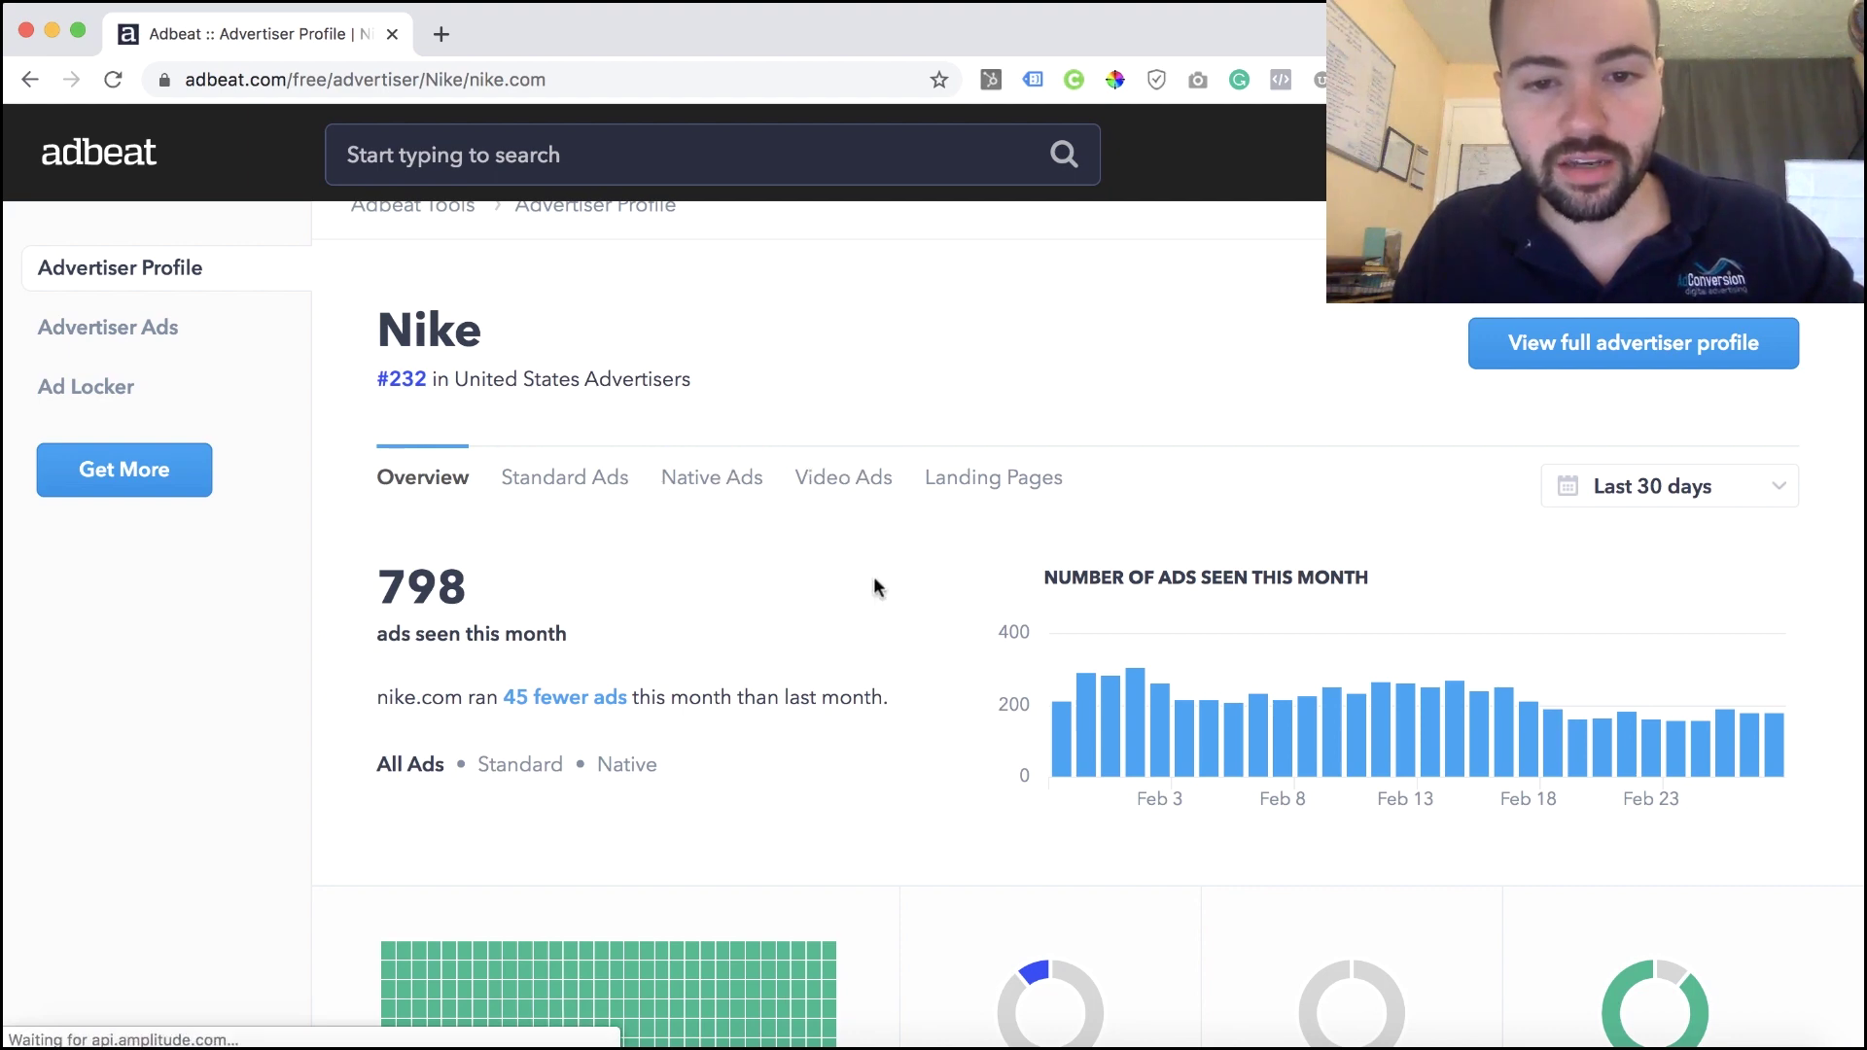
pyautogui.scroll(-6, 960, 423)
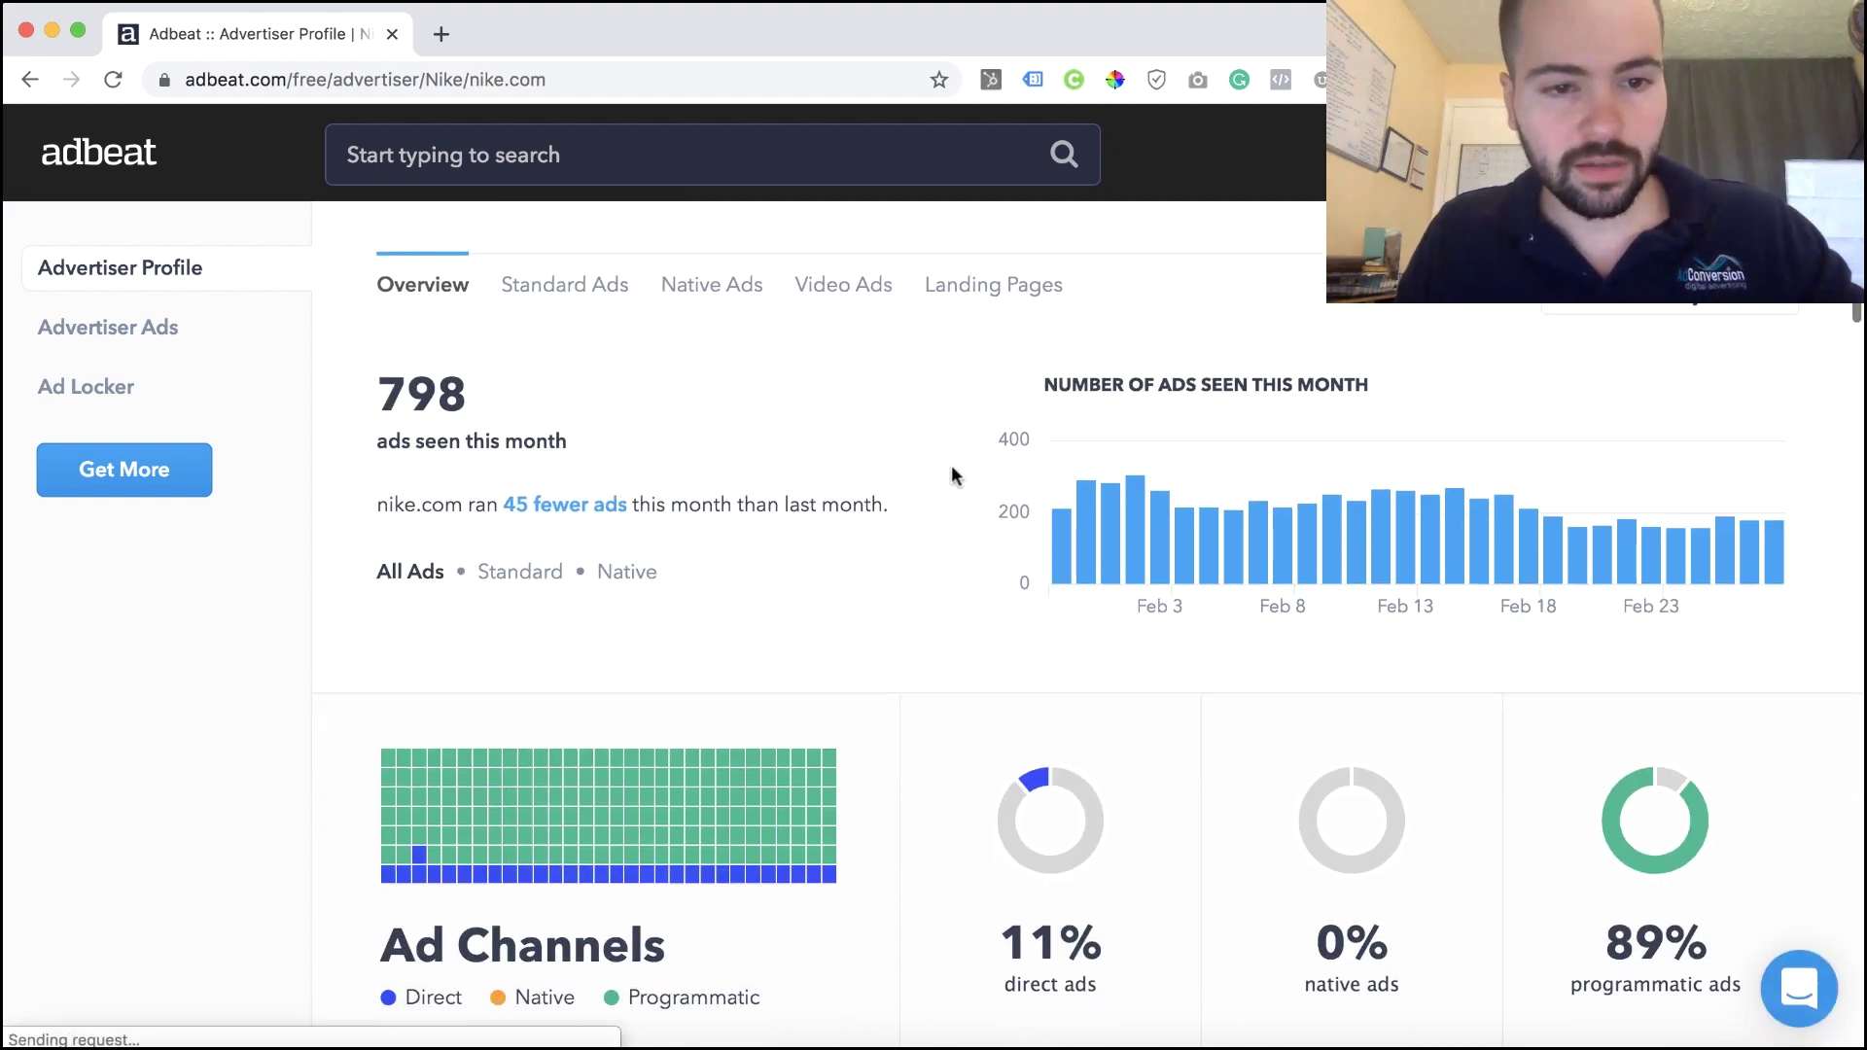
pyautogui.scroll(-5, 879, 408)
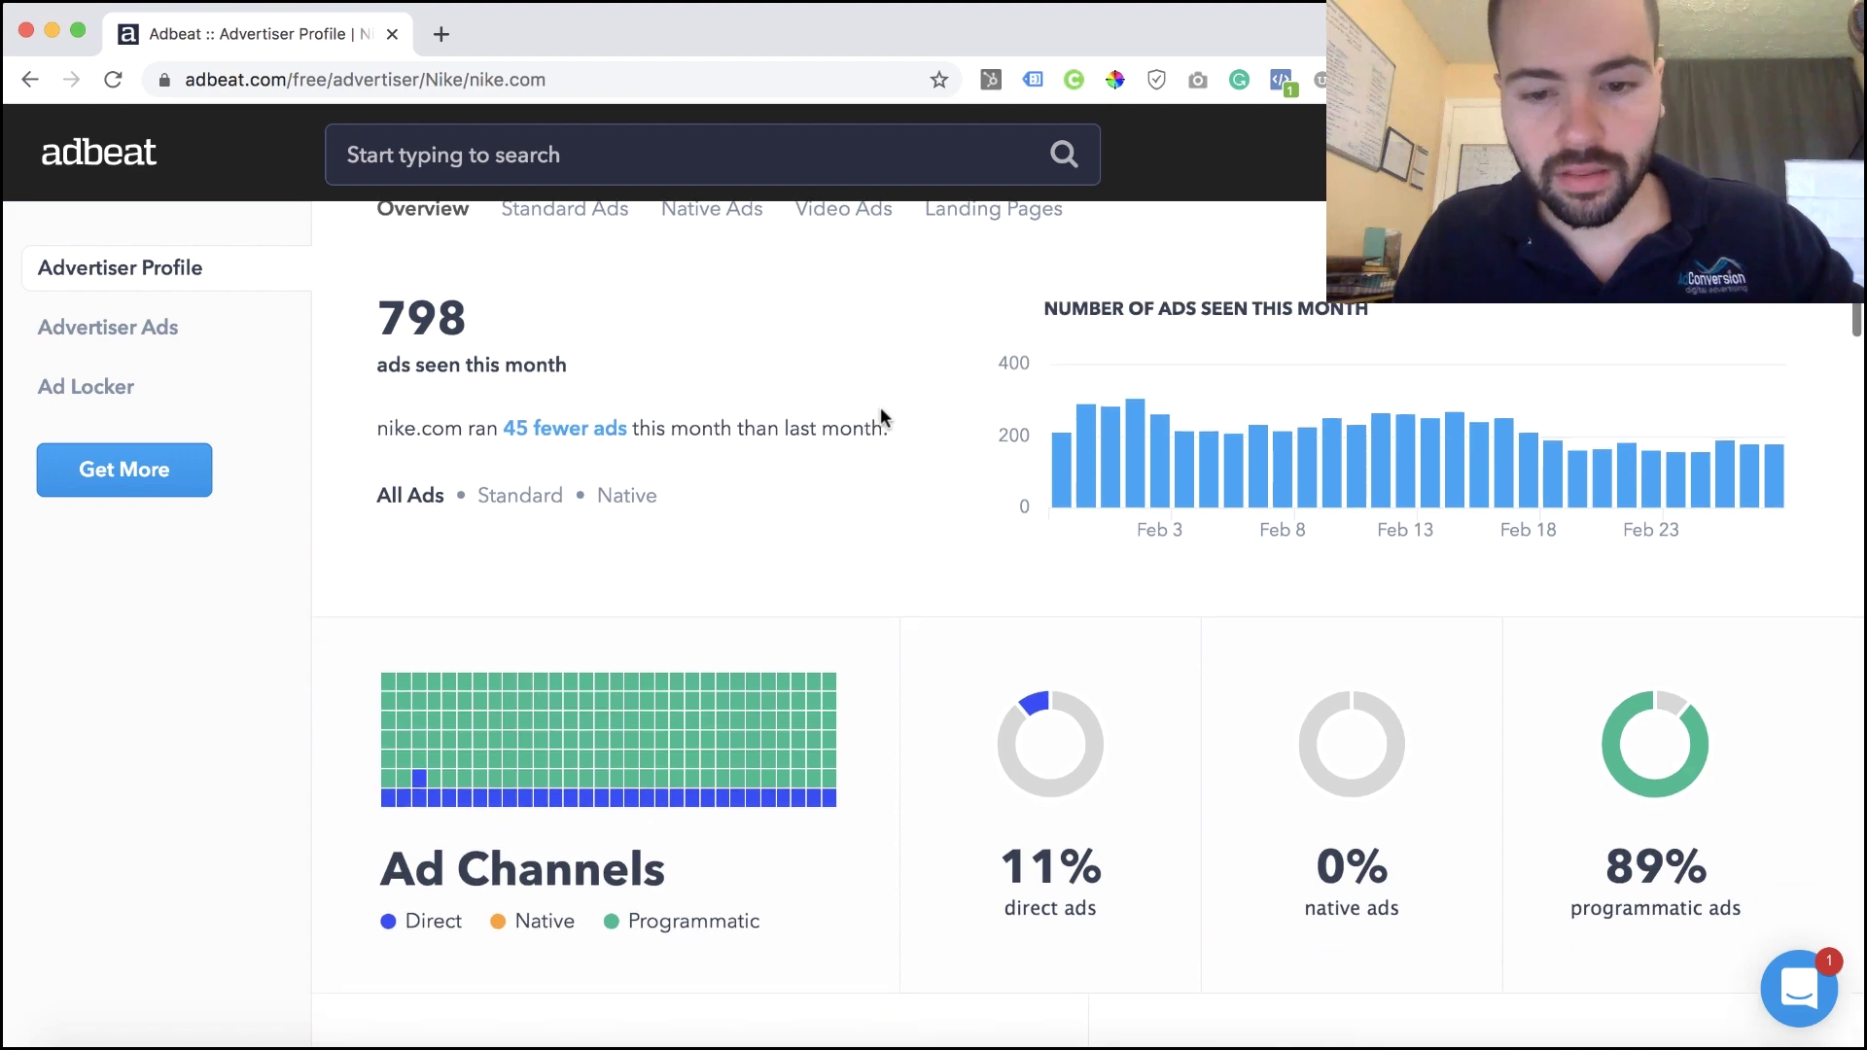
pyautogui.moveTo(933, 652)
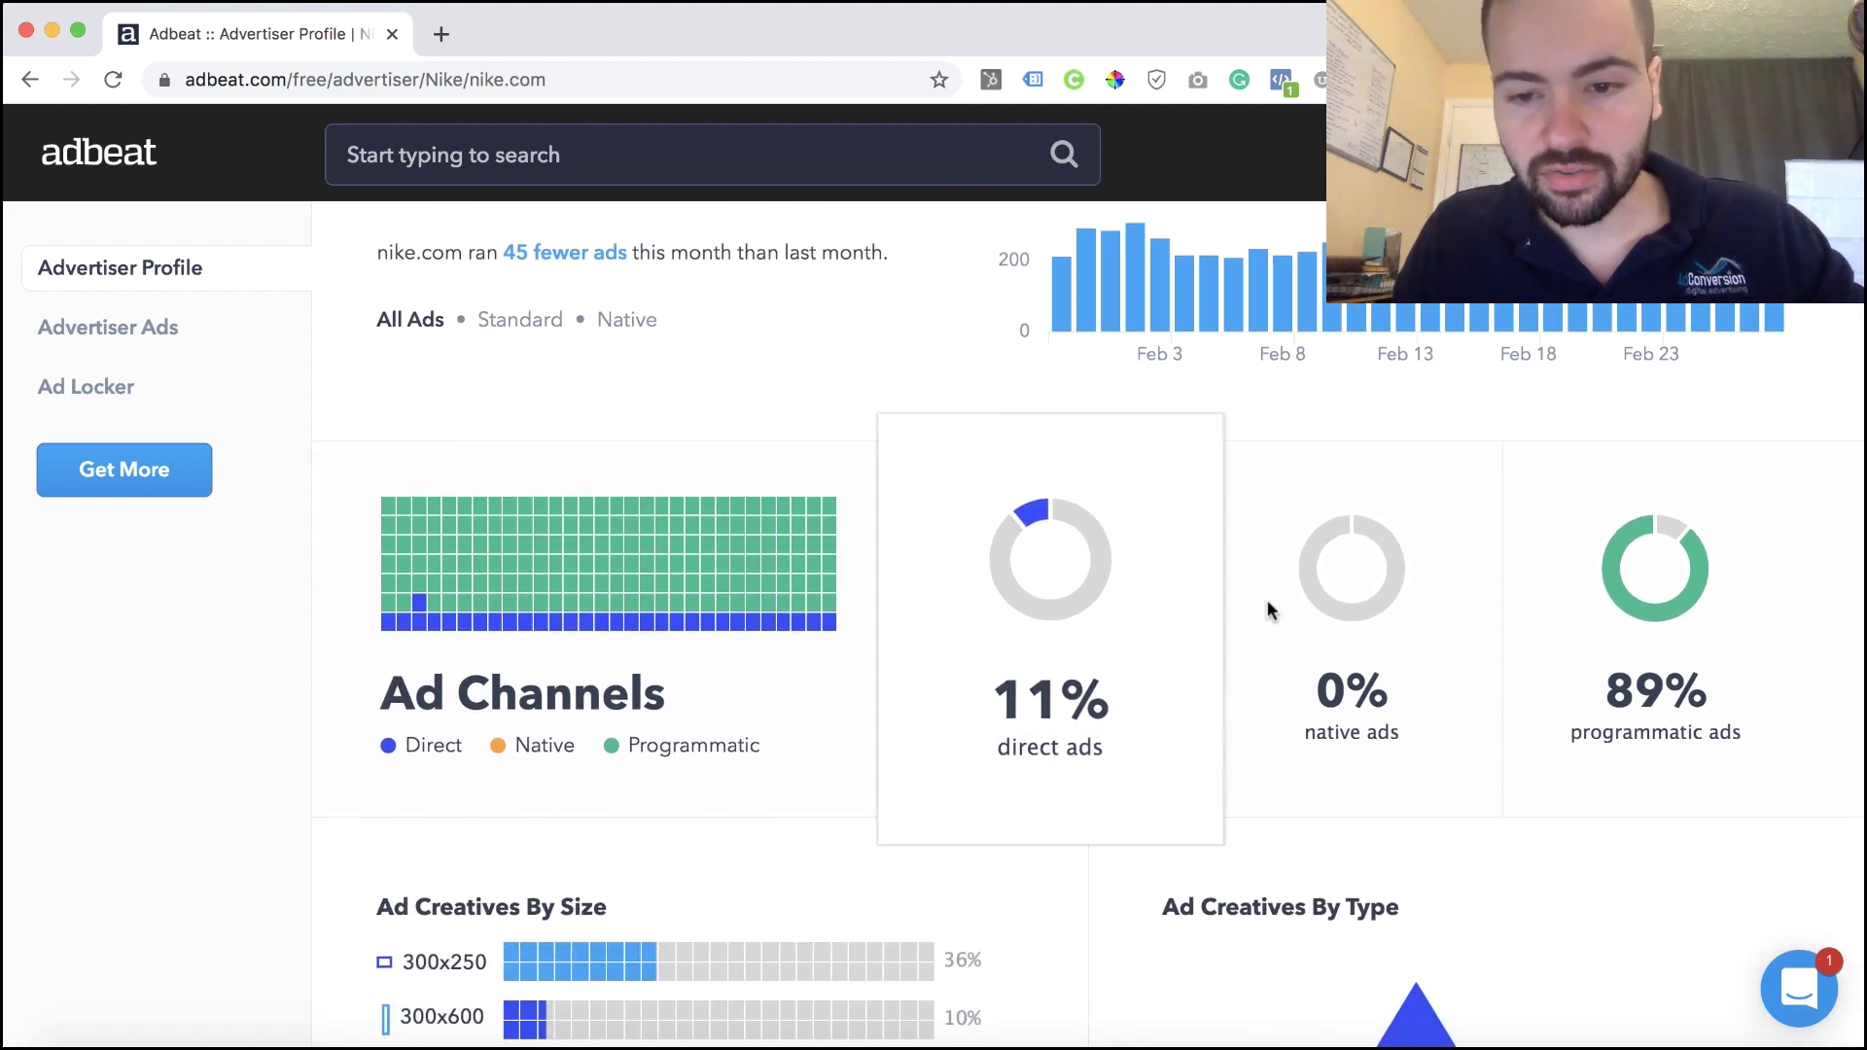
pyautogui.scroll(-2, 857, 330)
pyautogui.scroll(-8, 855, 331)
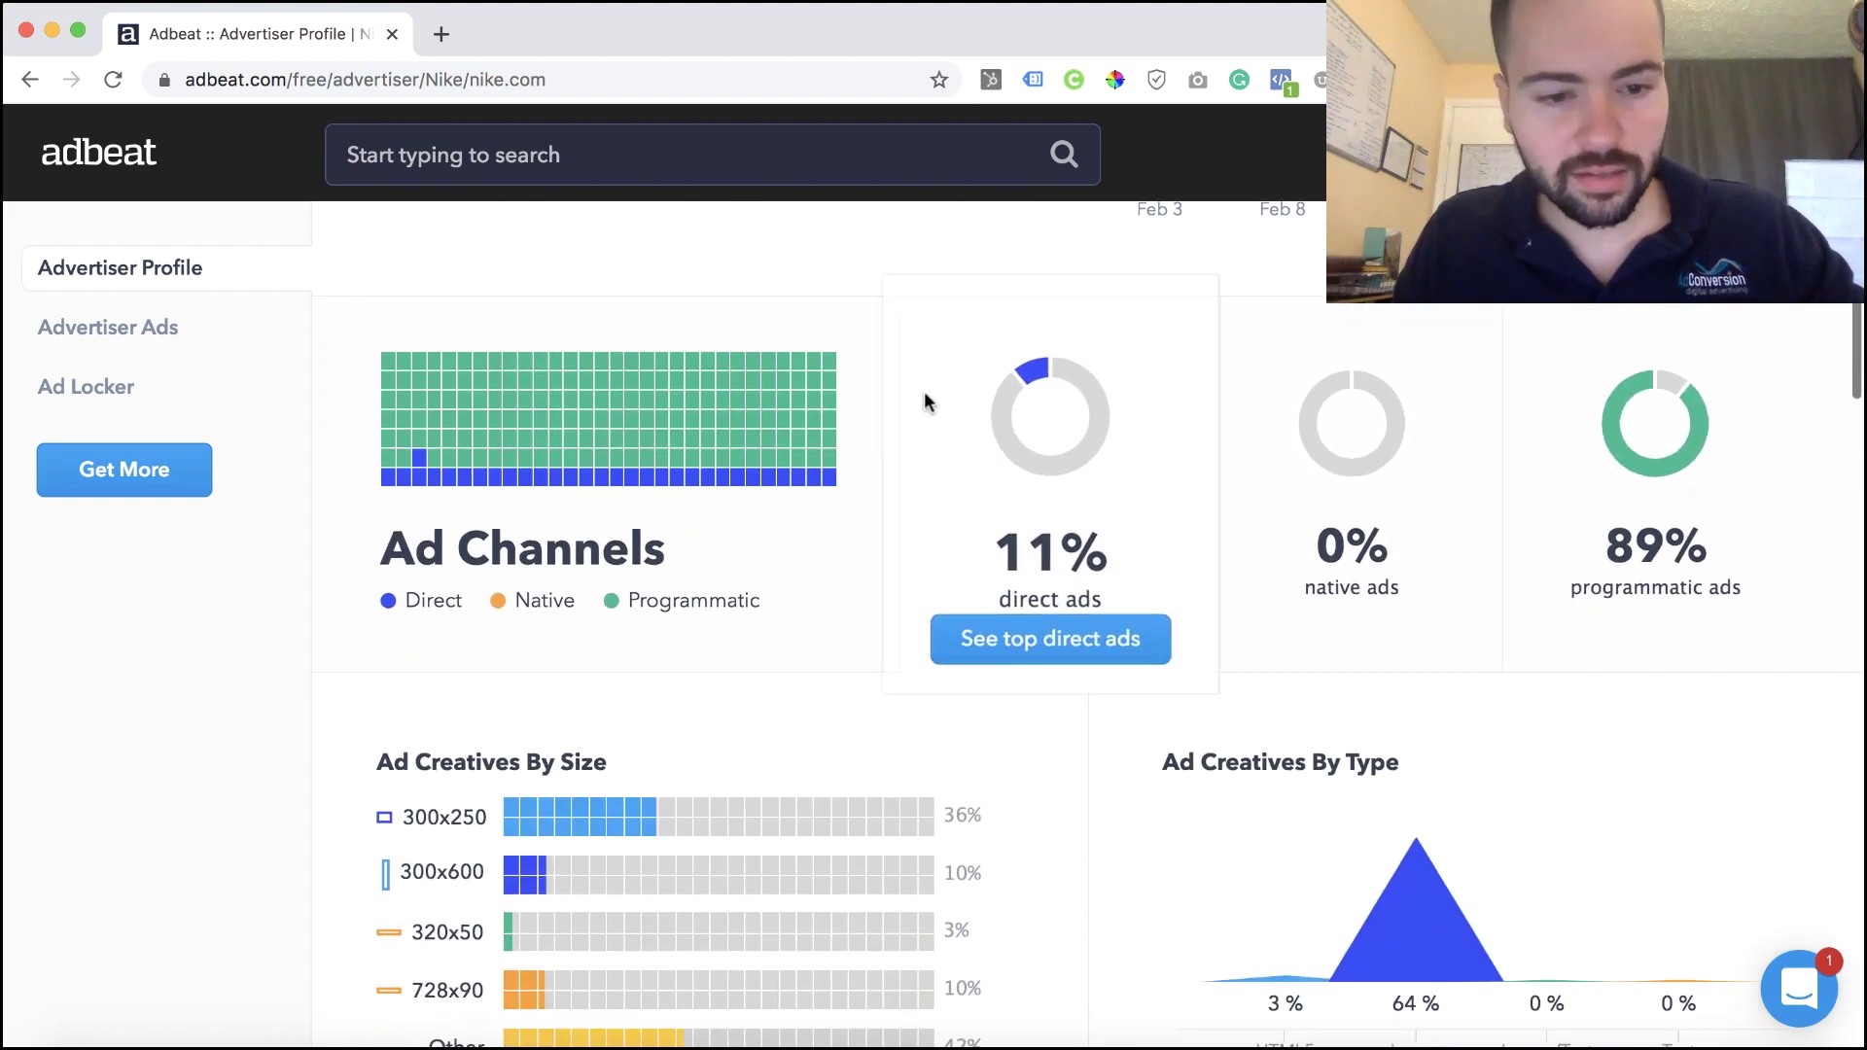
# Step: Examine the breakdown of Nike's ad creatives by size and by type, including the sample ads for individual categories
pyautogui.moveTo(515, 451)
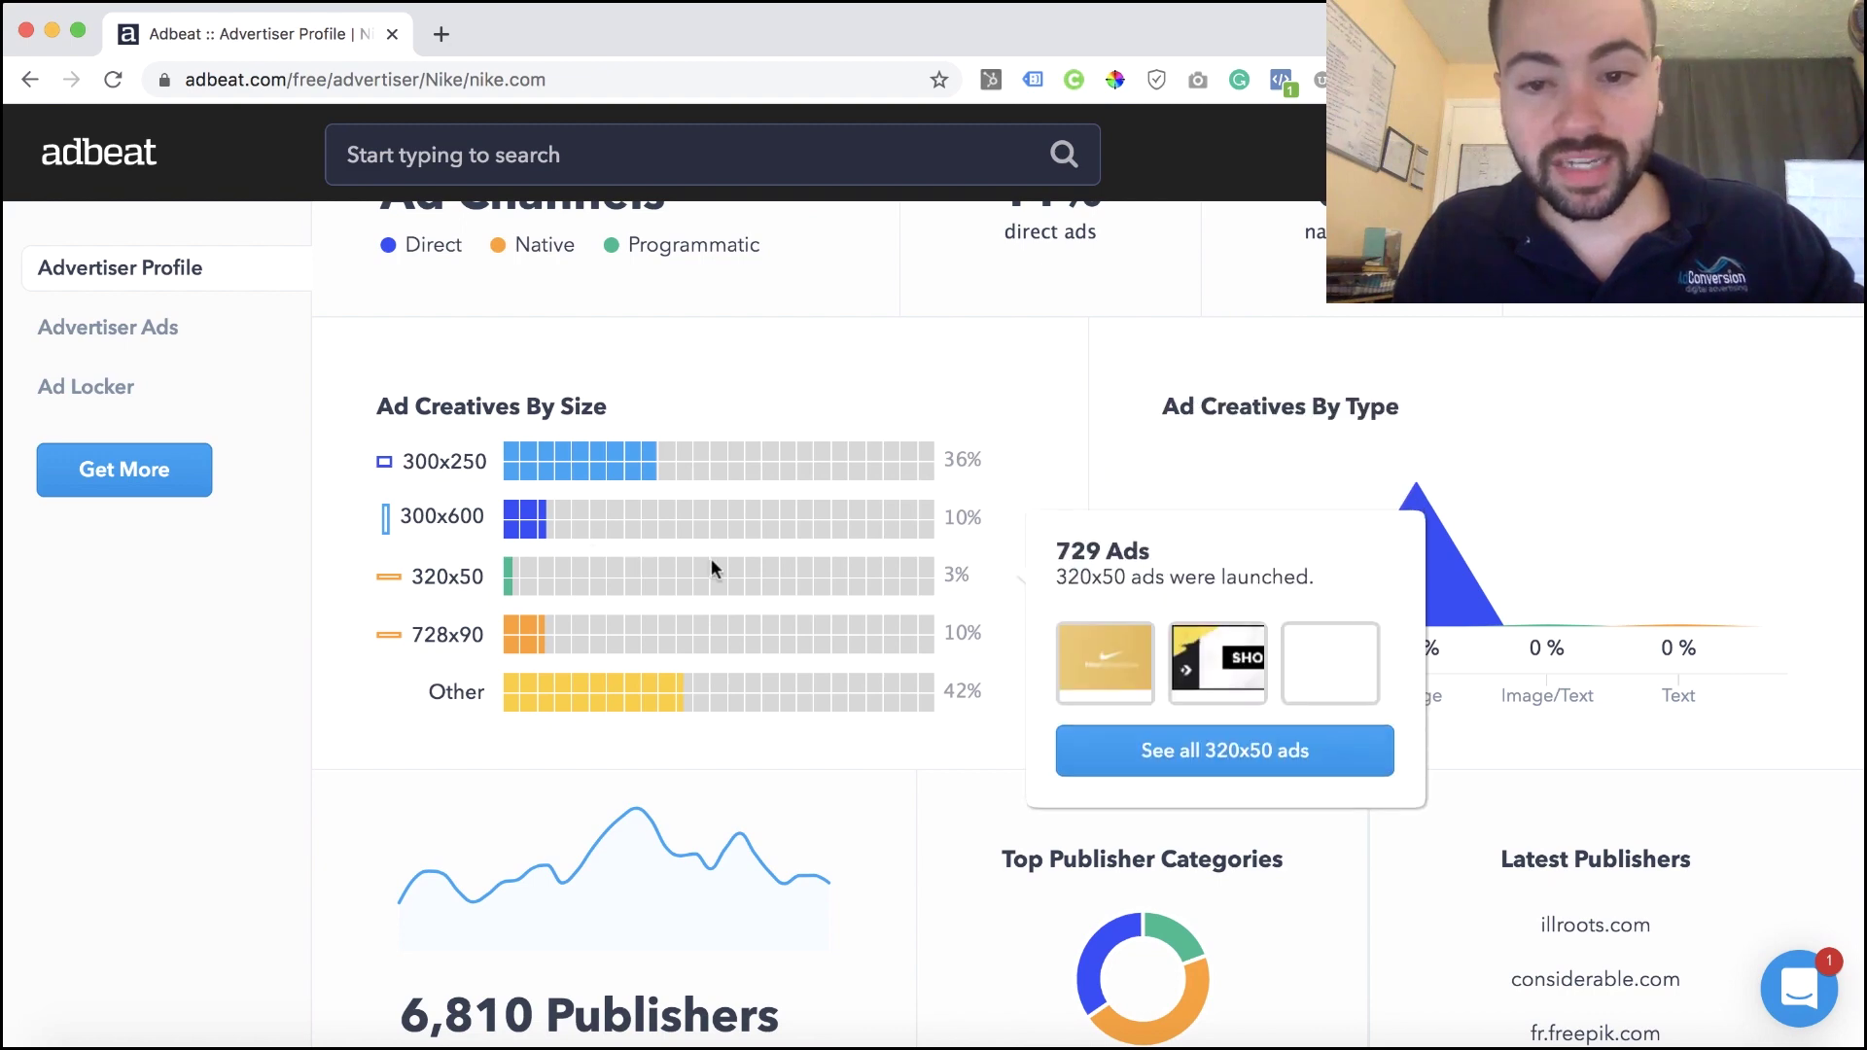
pyautogui.moveTo(1025, 293)
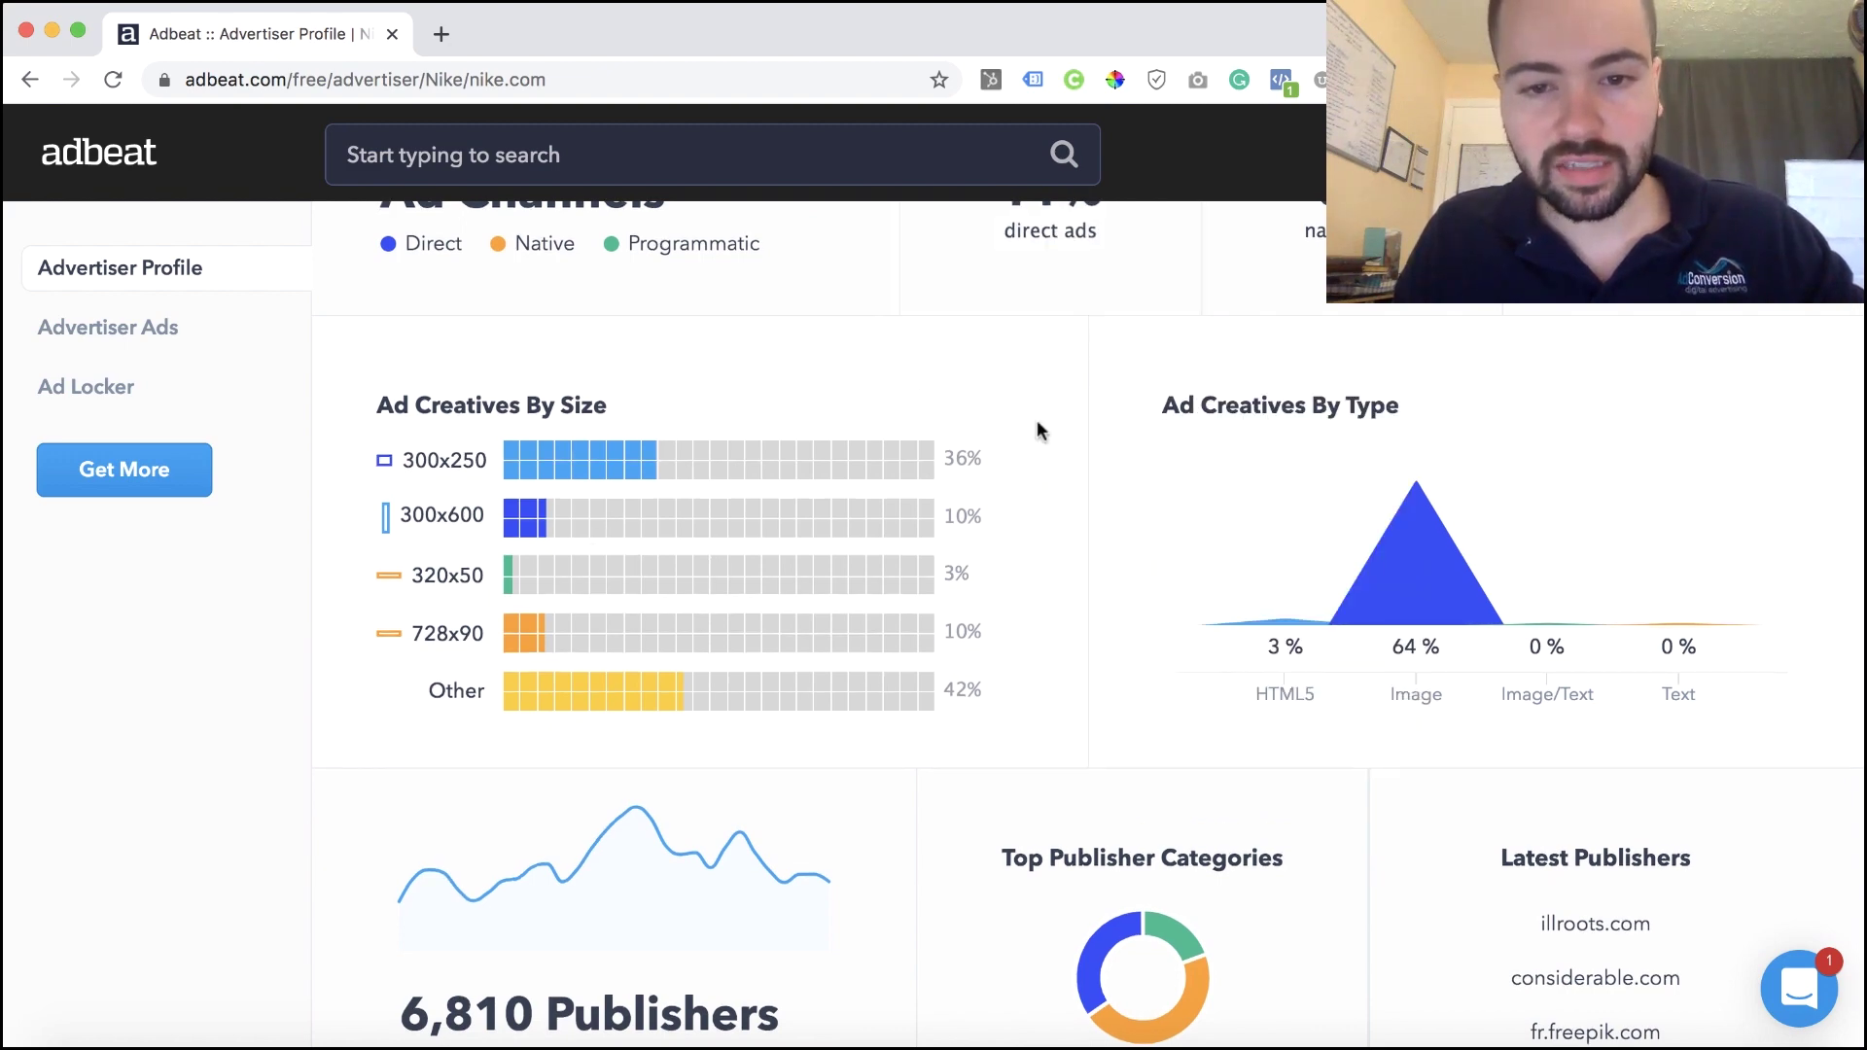
pyautogui.scroll(-1, 1036, 418)
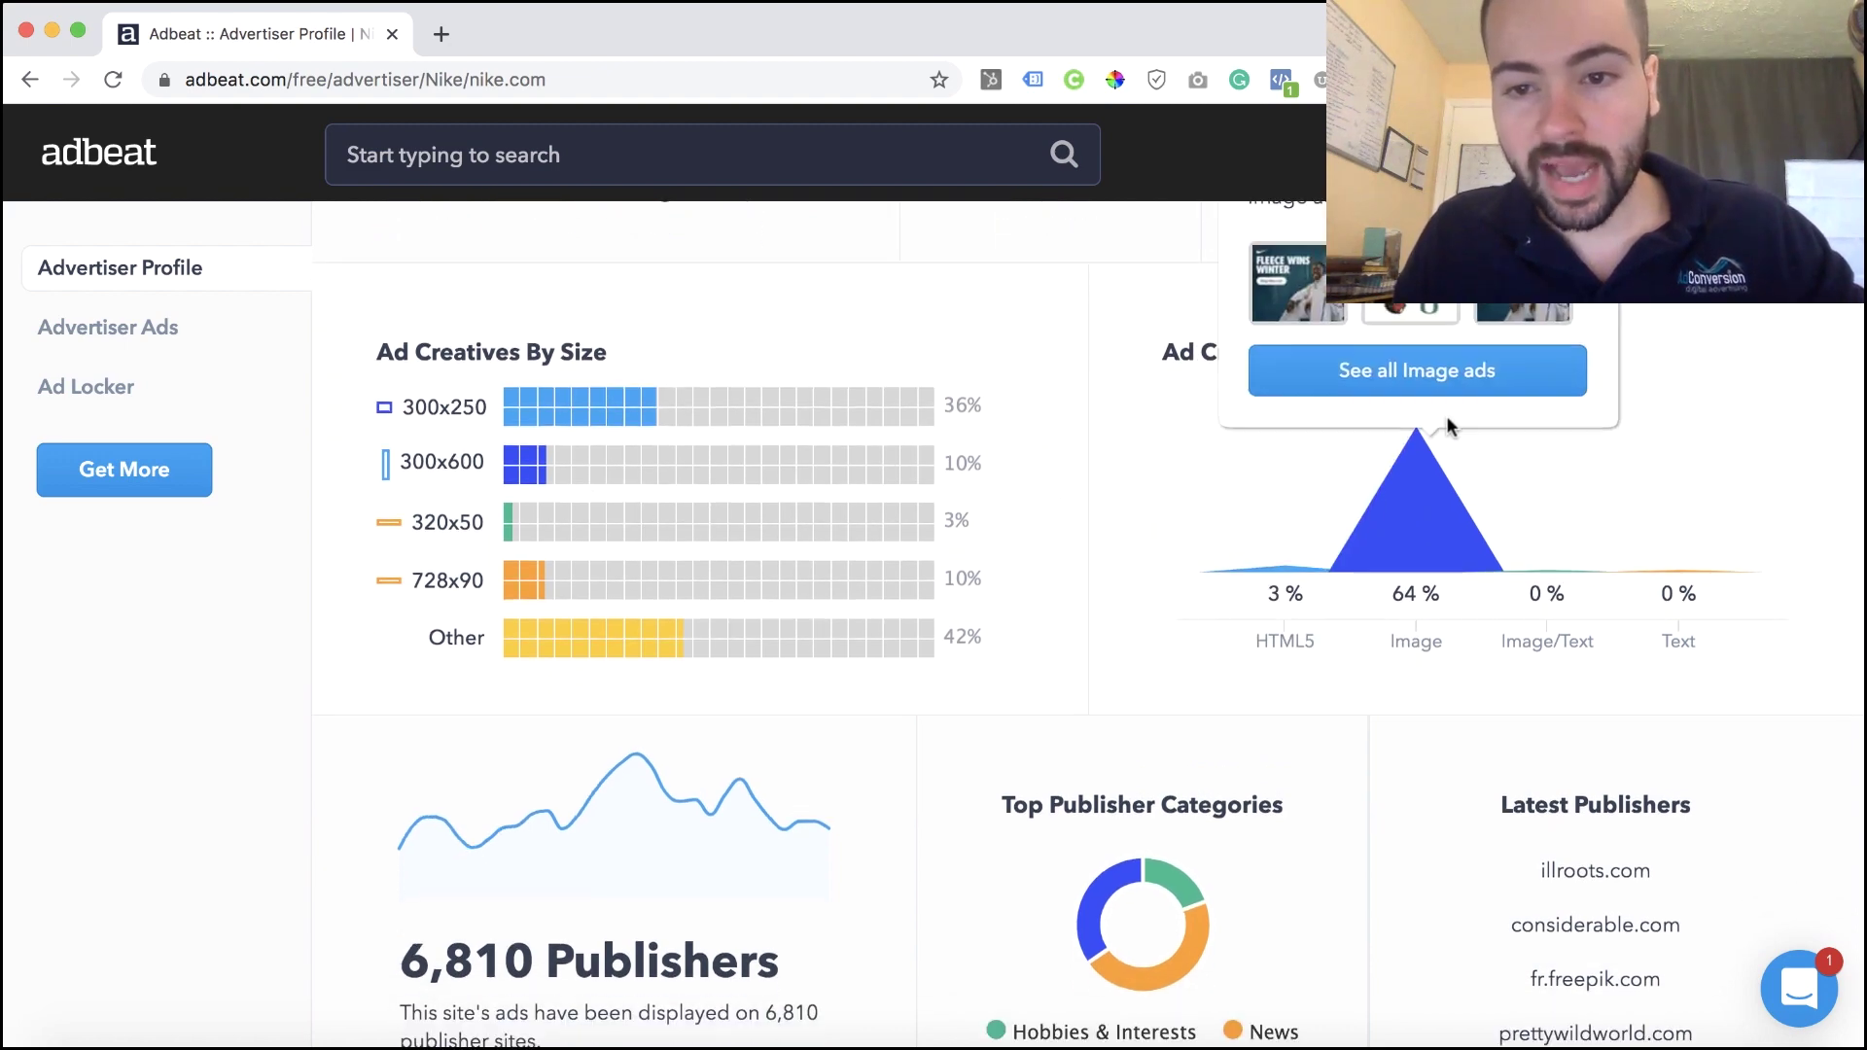
pyautogui.moveTo(1507, 452)
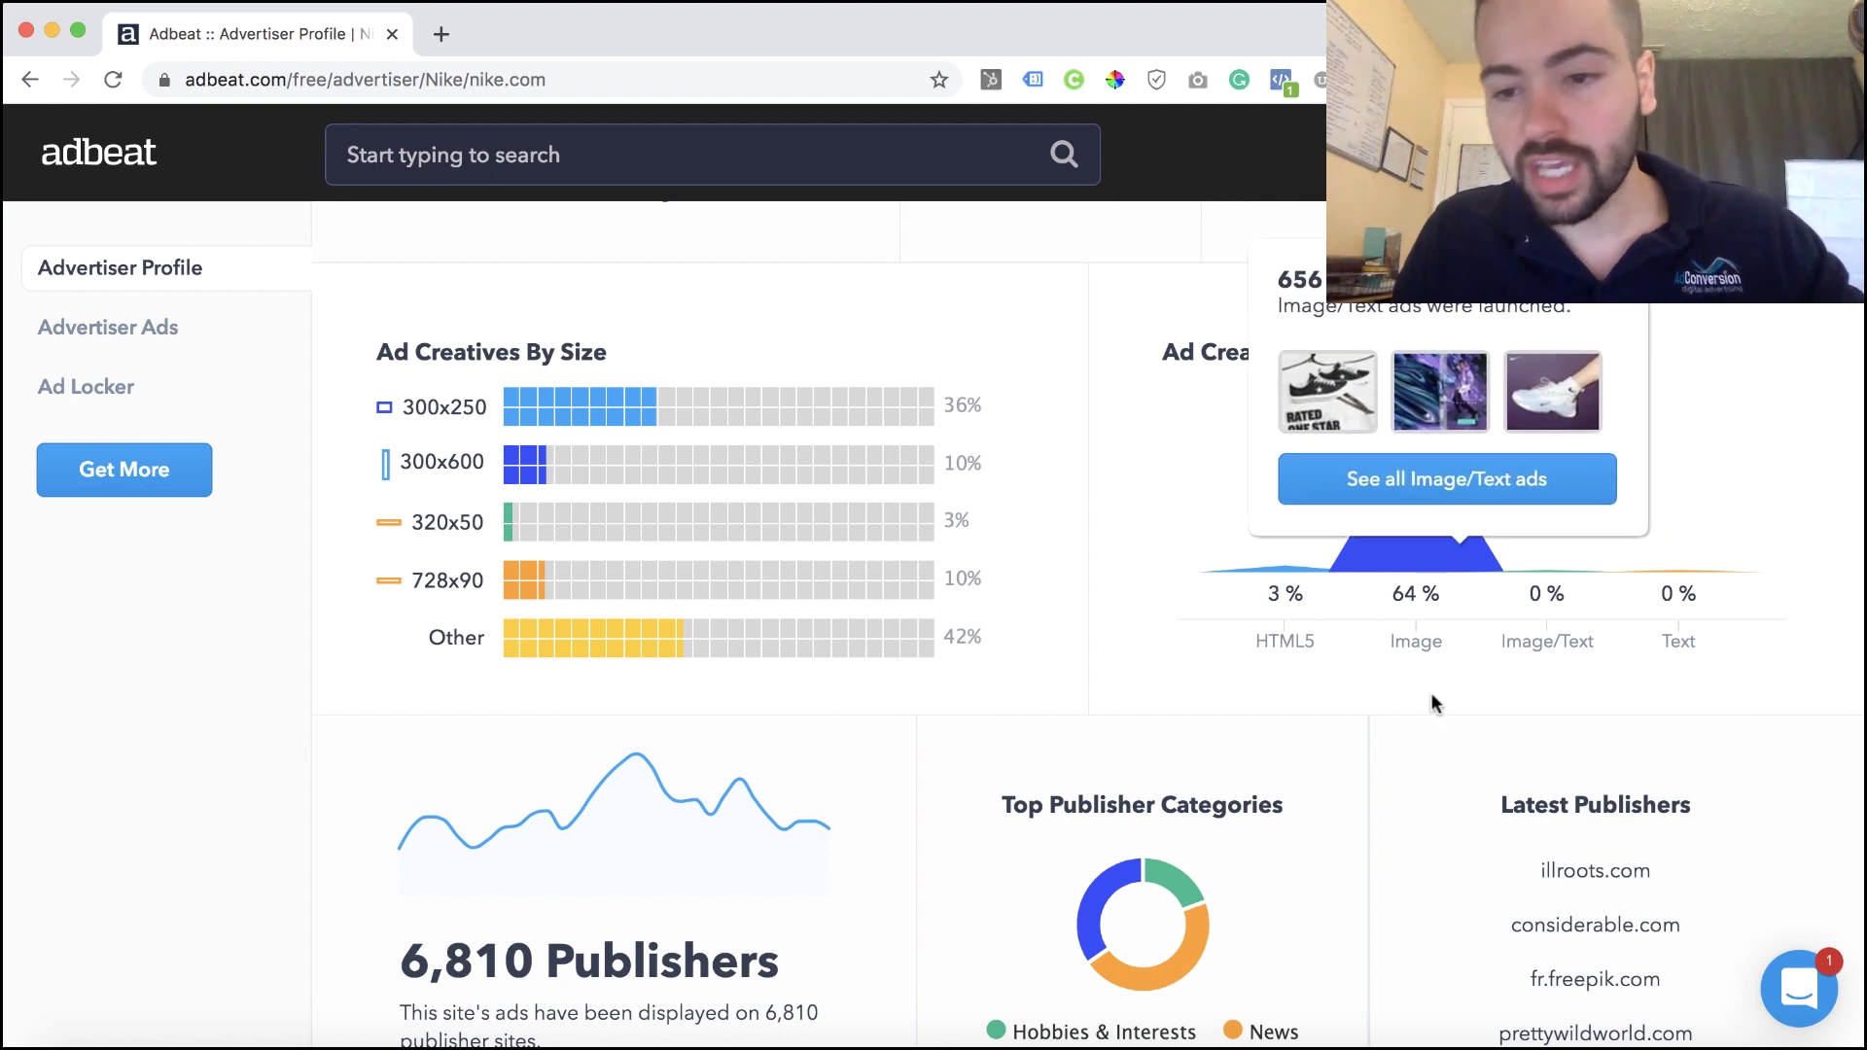
pyautogui.moveTo(1130, 510)
# Step: Review Nike's publisher data, including the top publisher categories and the latest publishers
pyautogui.scroll(-4, 1118, 477)
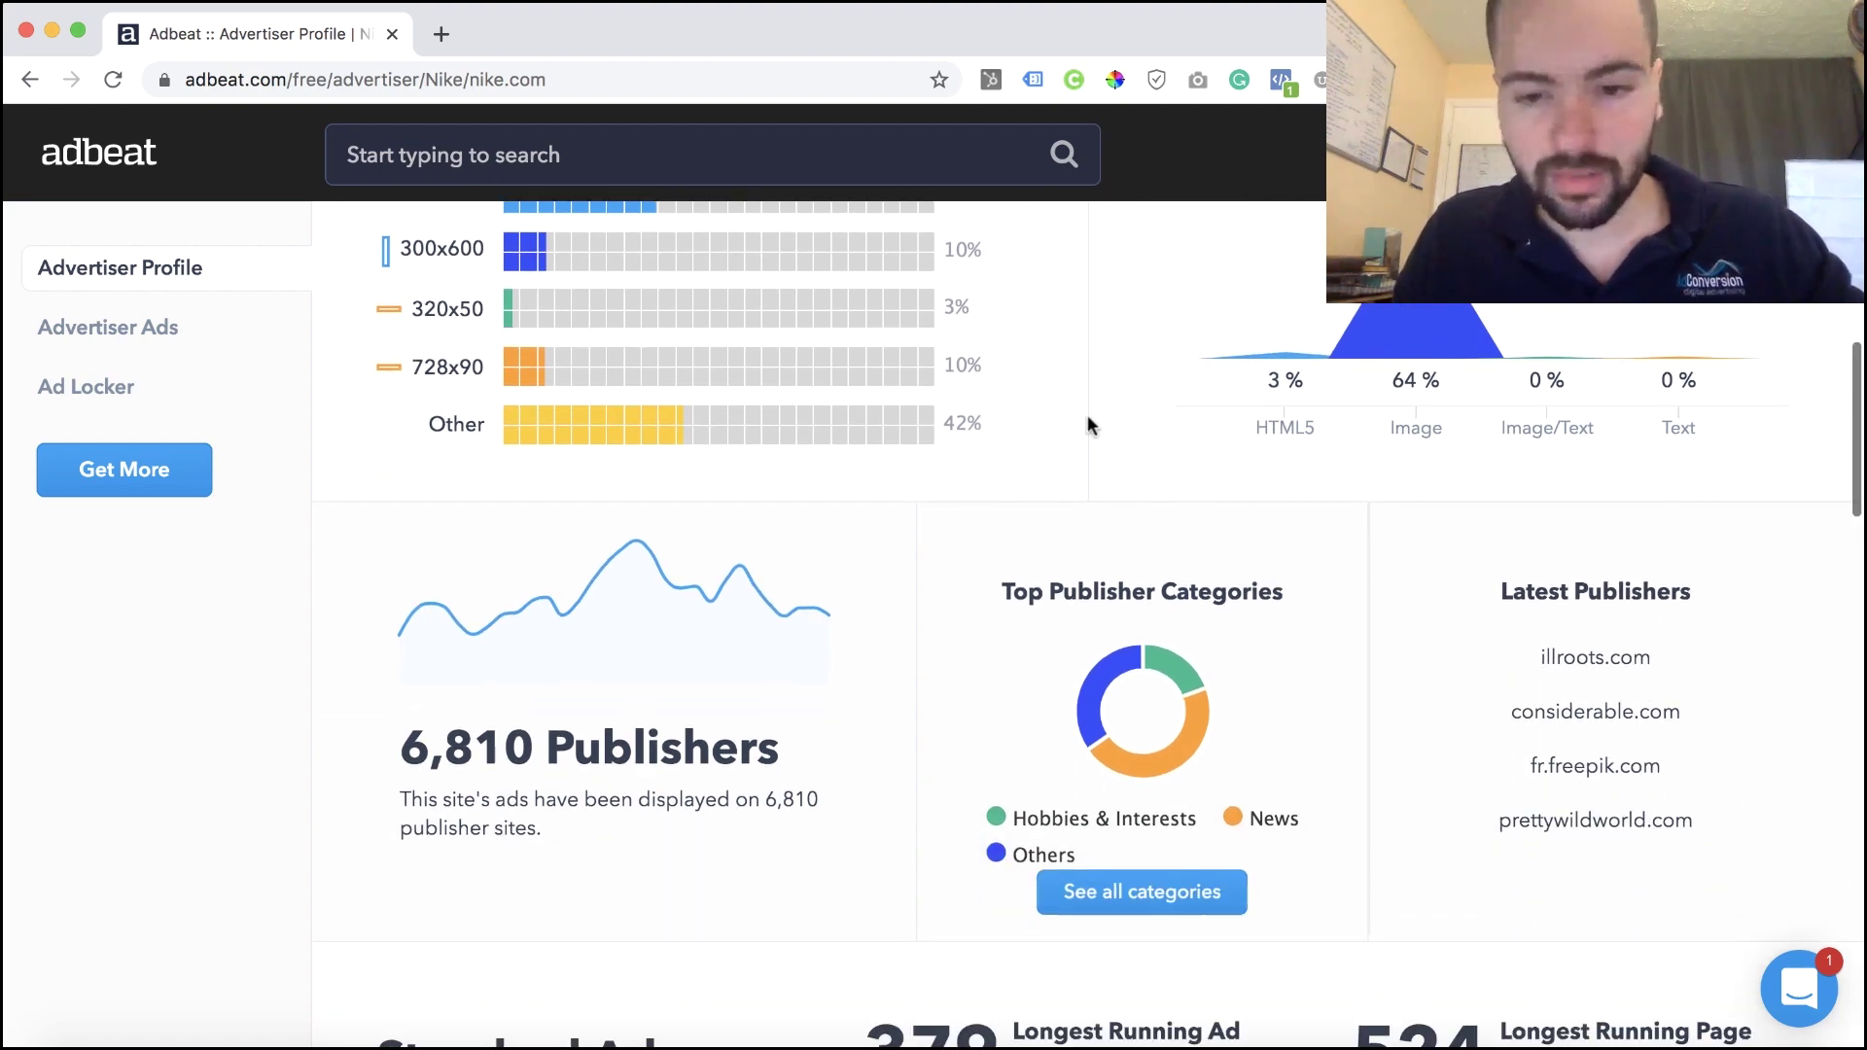
pyautogui.scroll(-5, 1089, 428)
pyautogui.moveTo(966, 471)
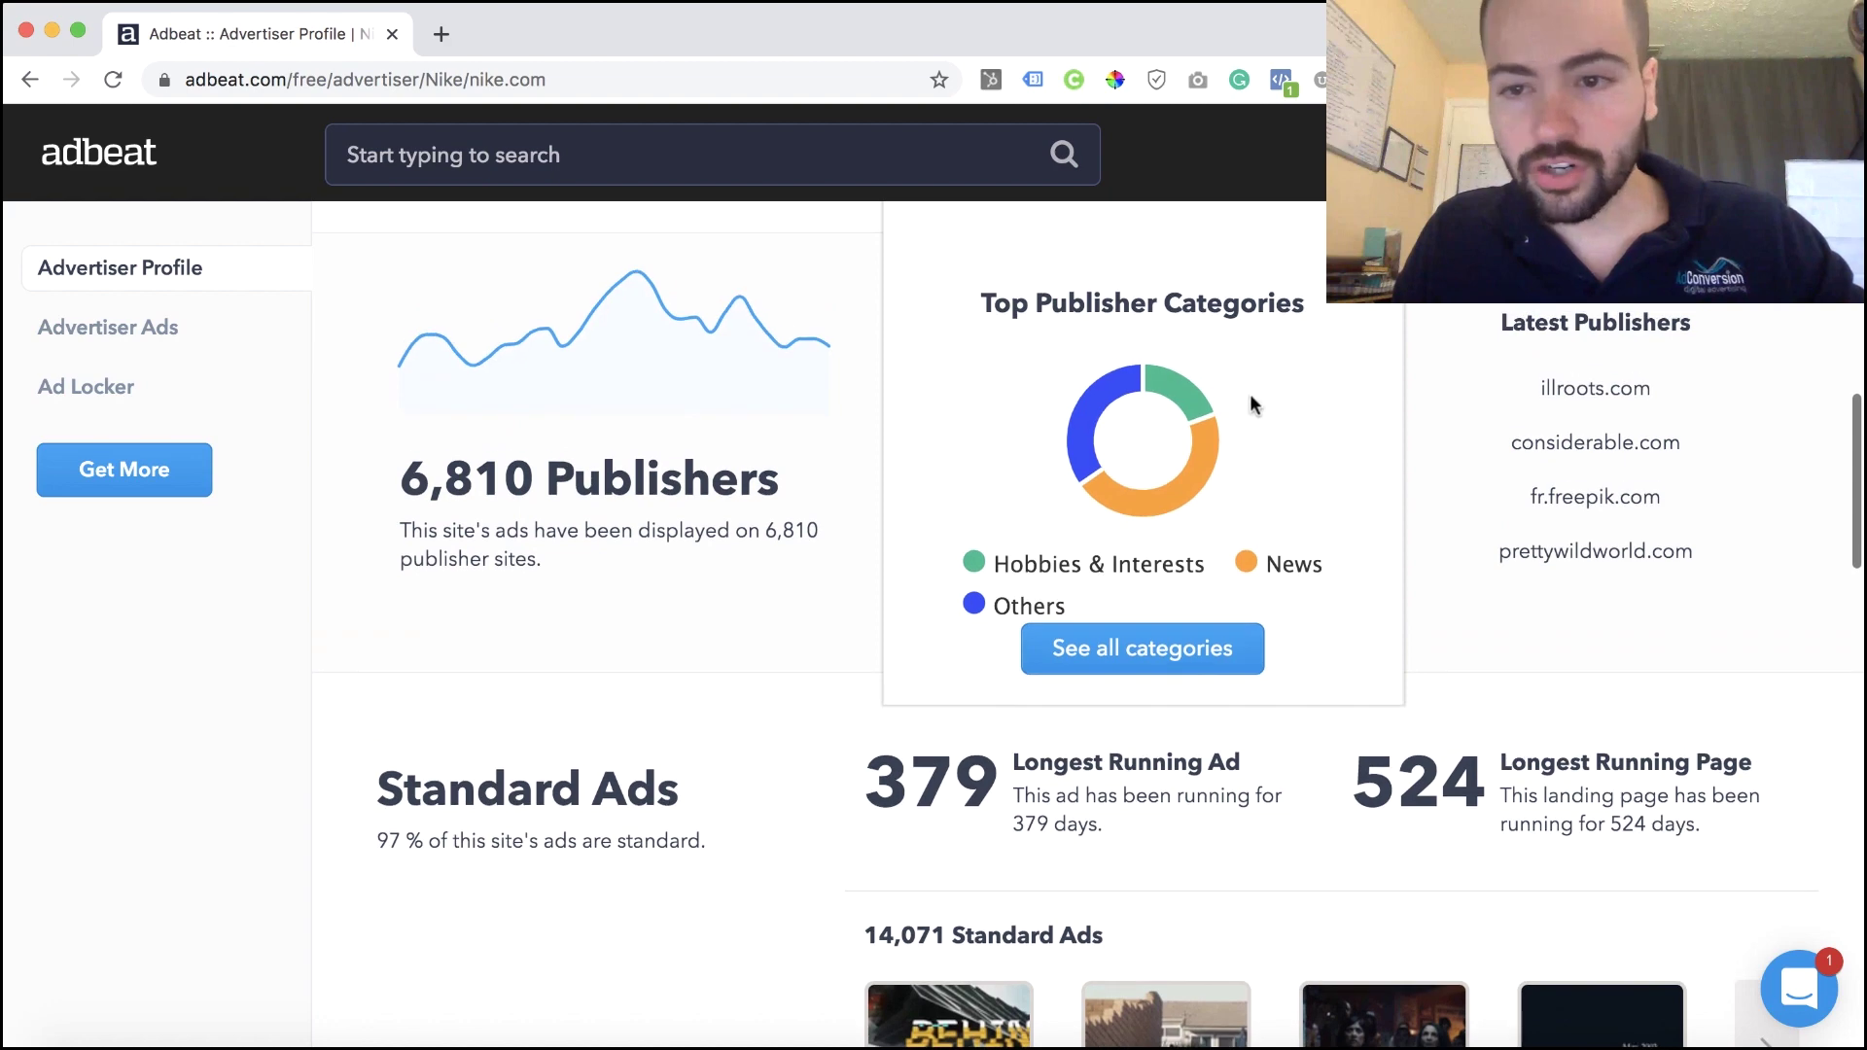
pyautogui.scroll(-8, 1017, 389)
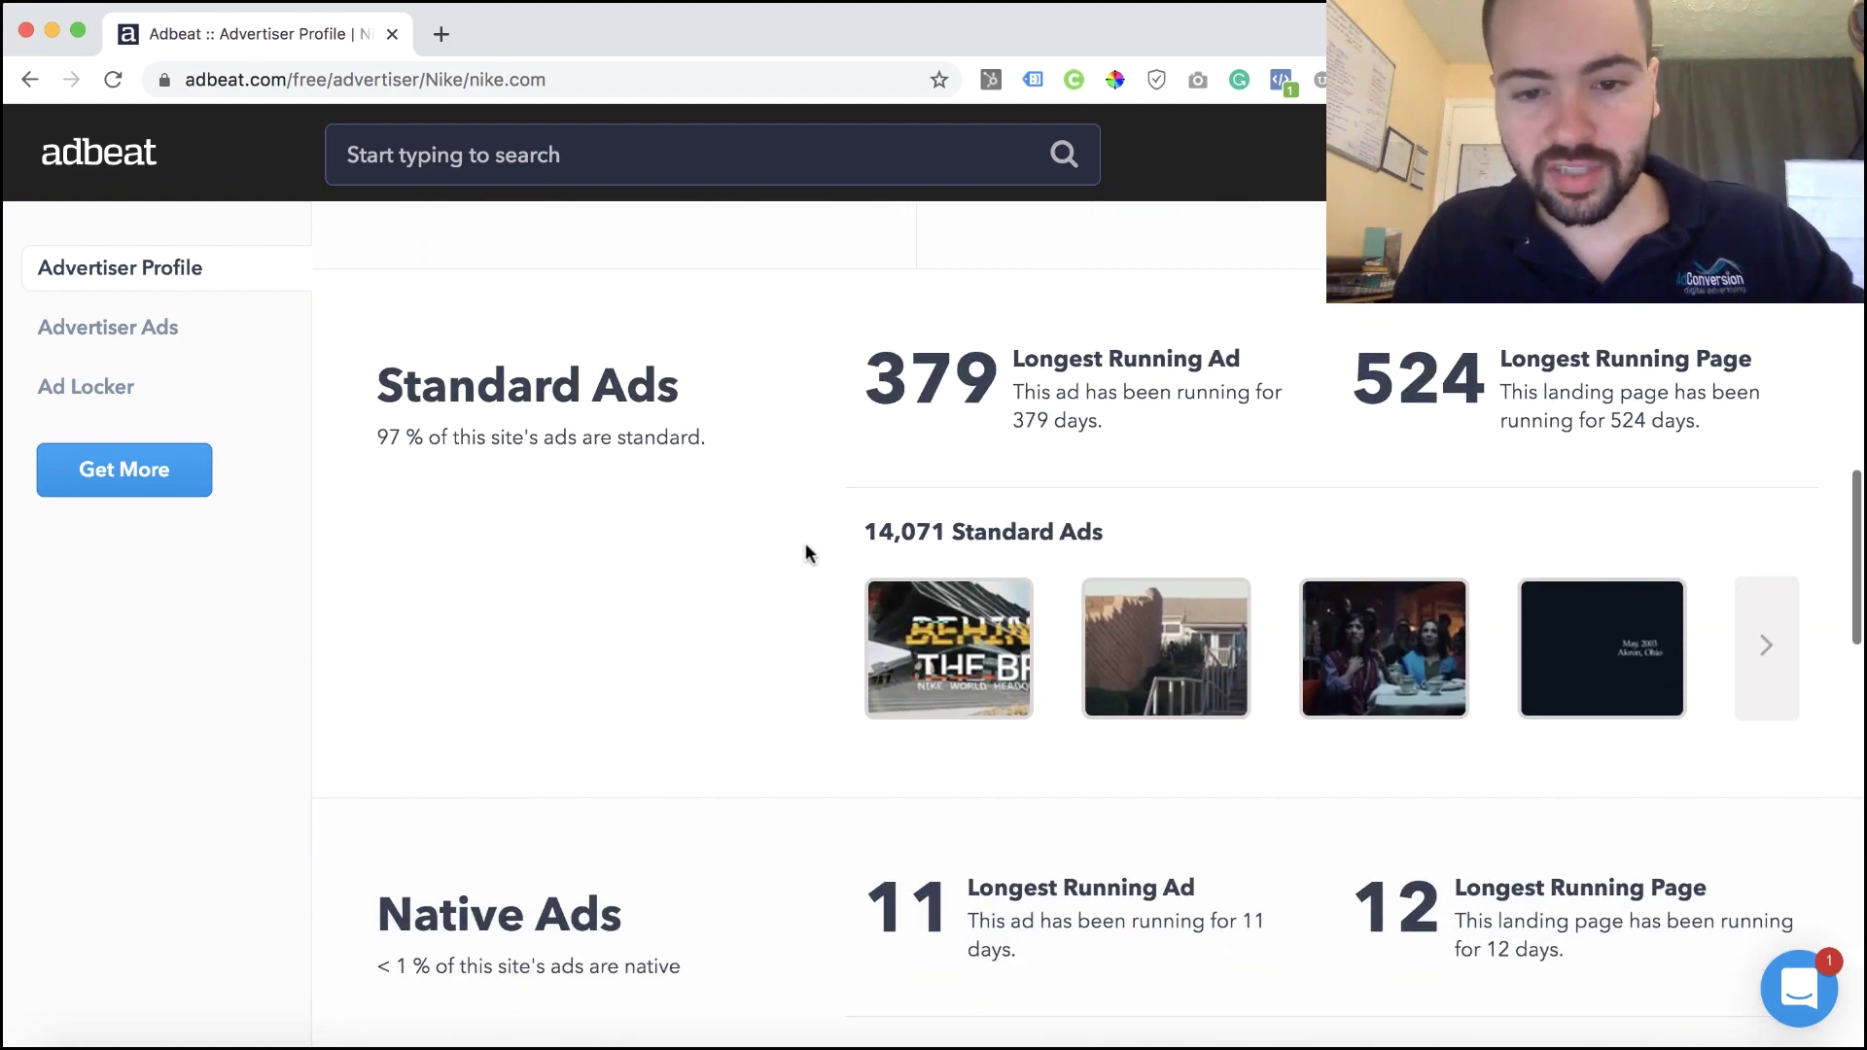
pyautogui.scroll(-1, 709, 683)
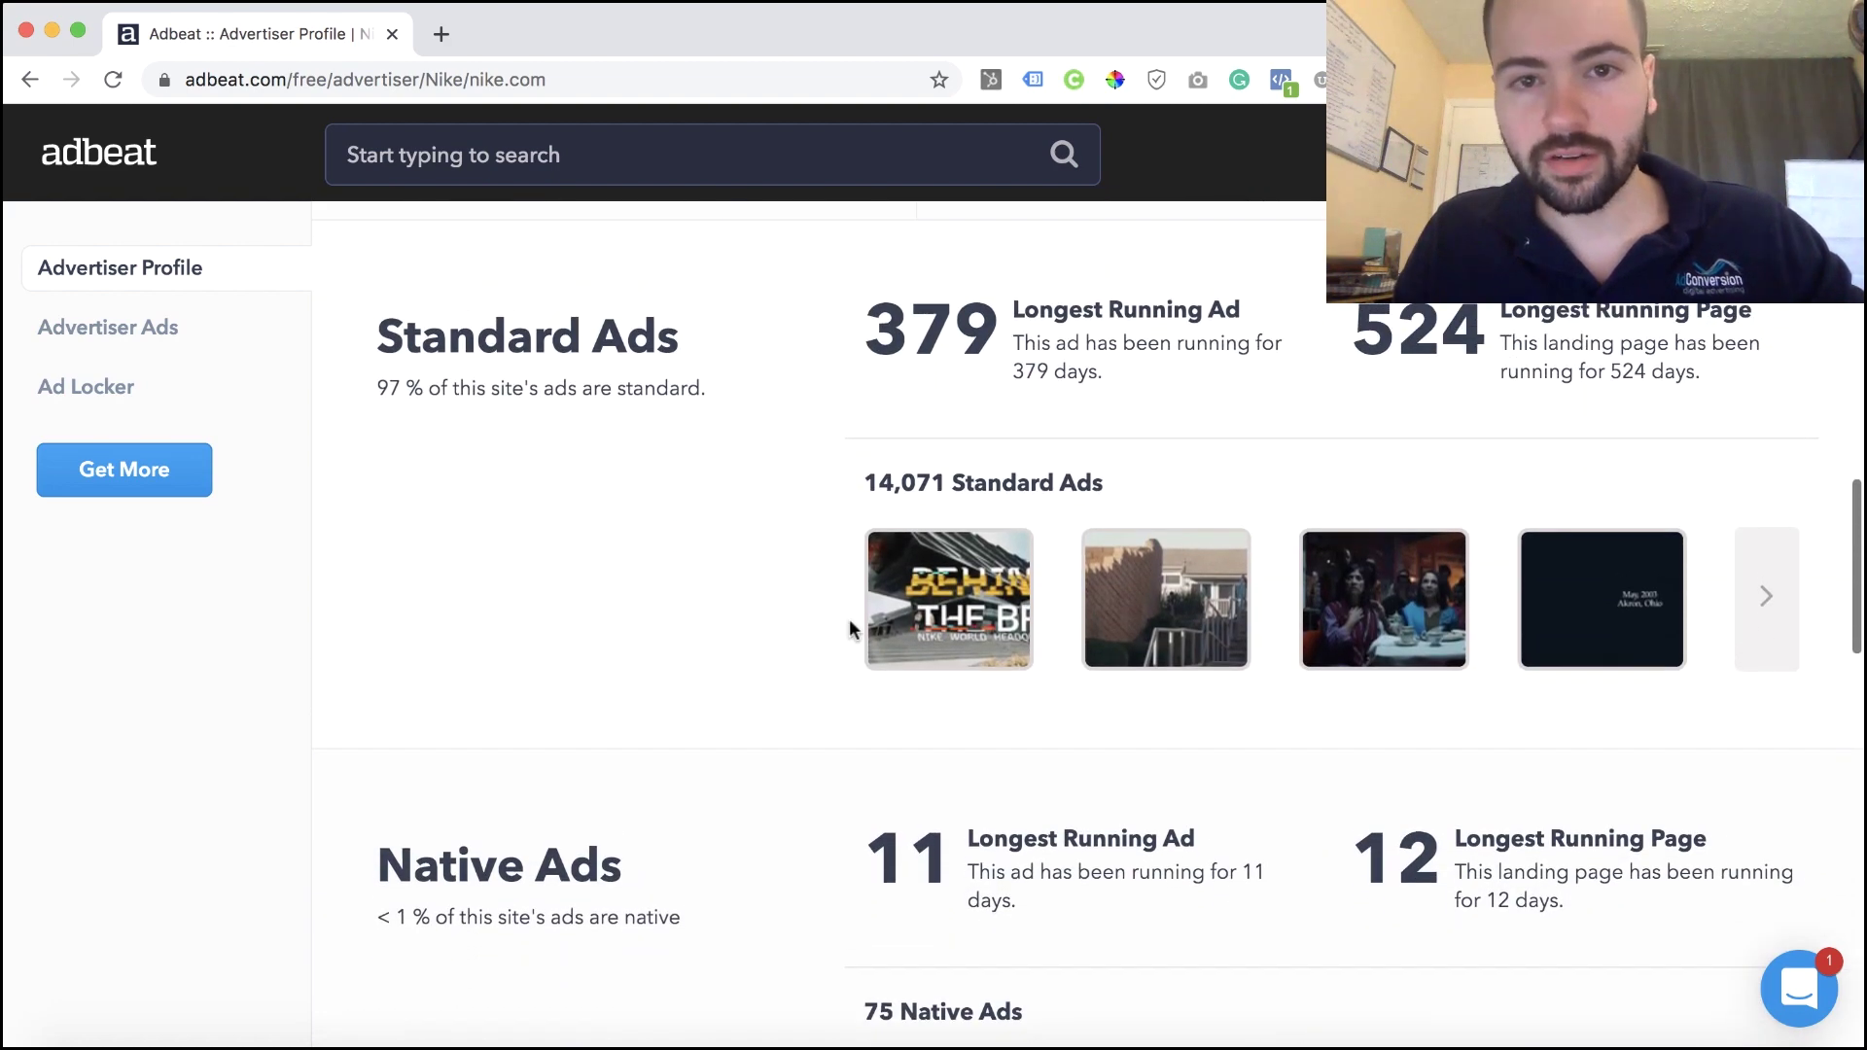
pyautogui.scroll(-1, 849, 572)
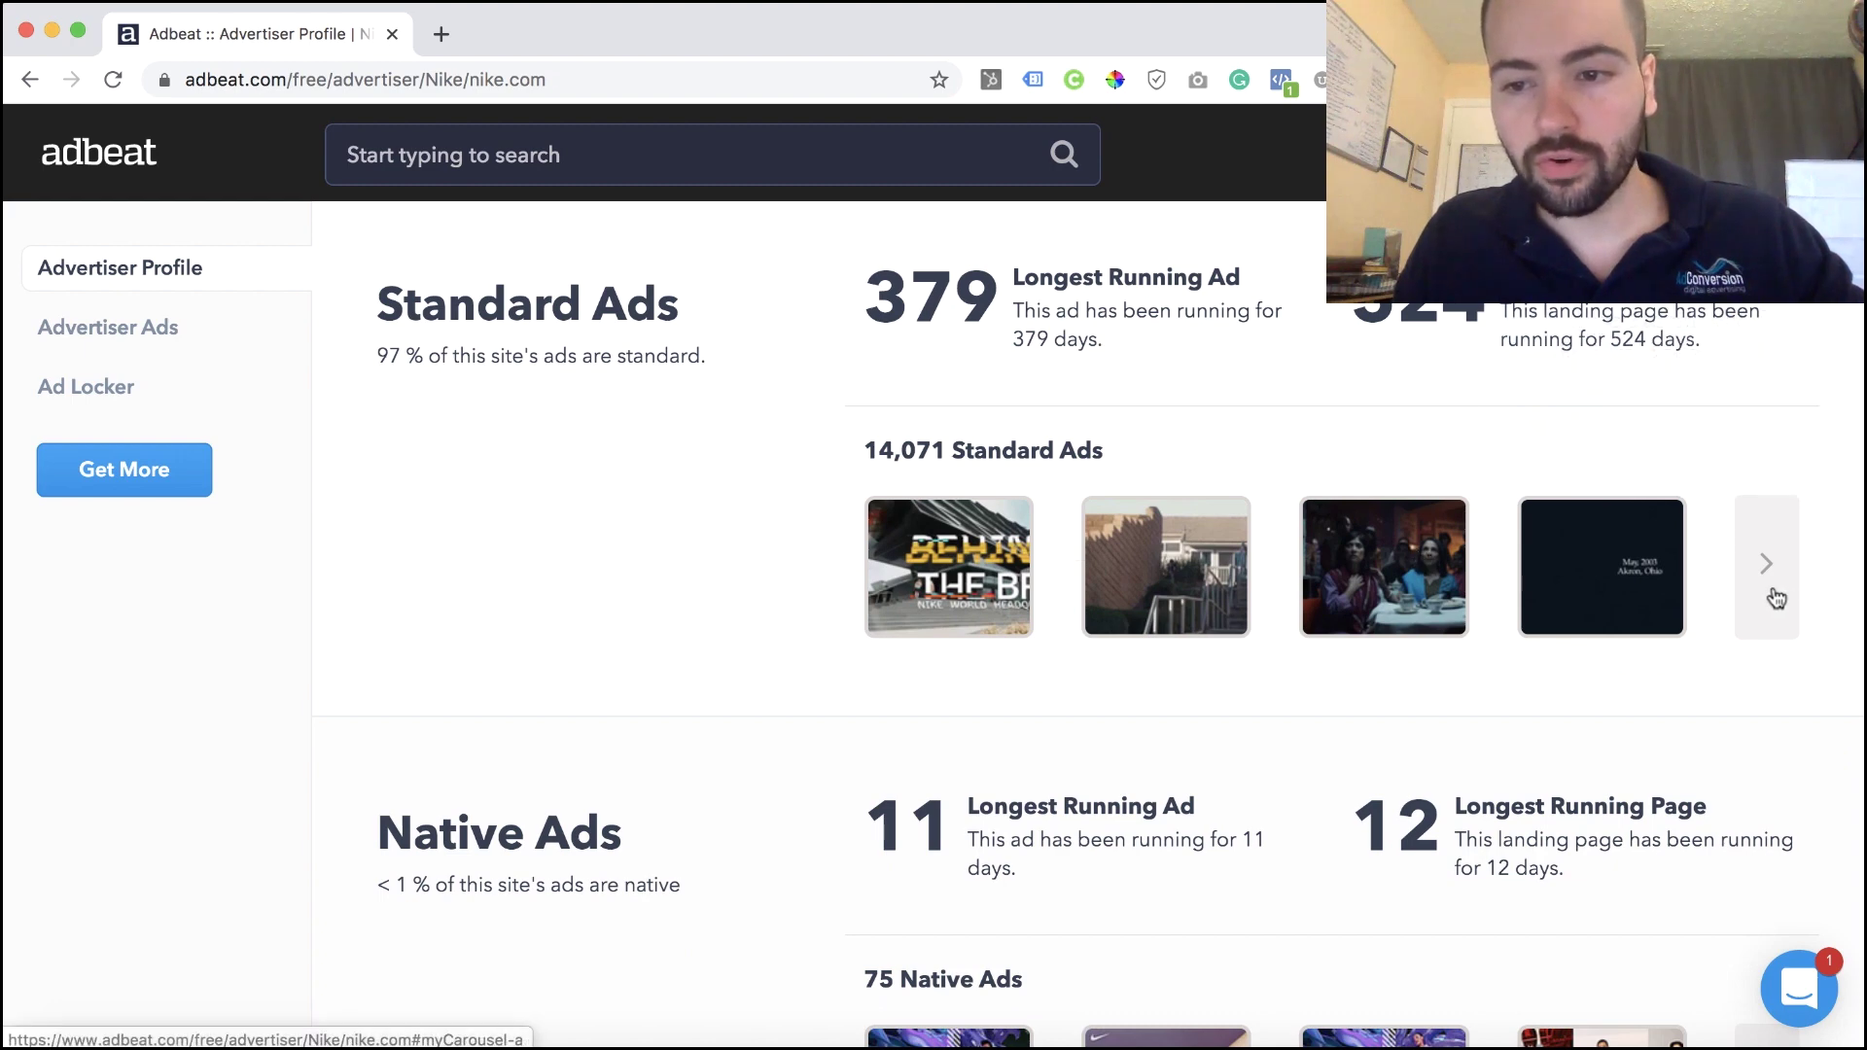
pyautogui.scroll(-7, 1095, 700)
pyautogui.scroll(-3, 1040, 675)
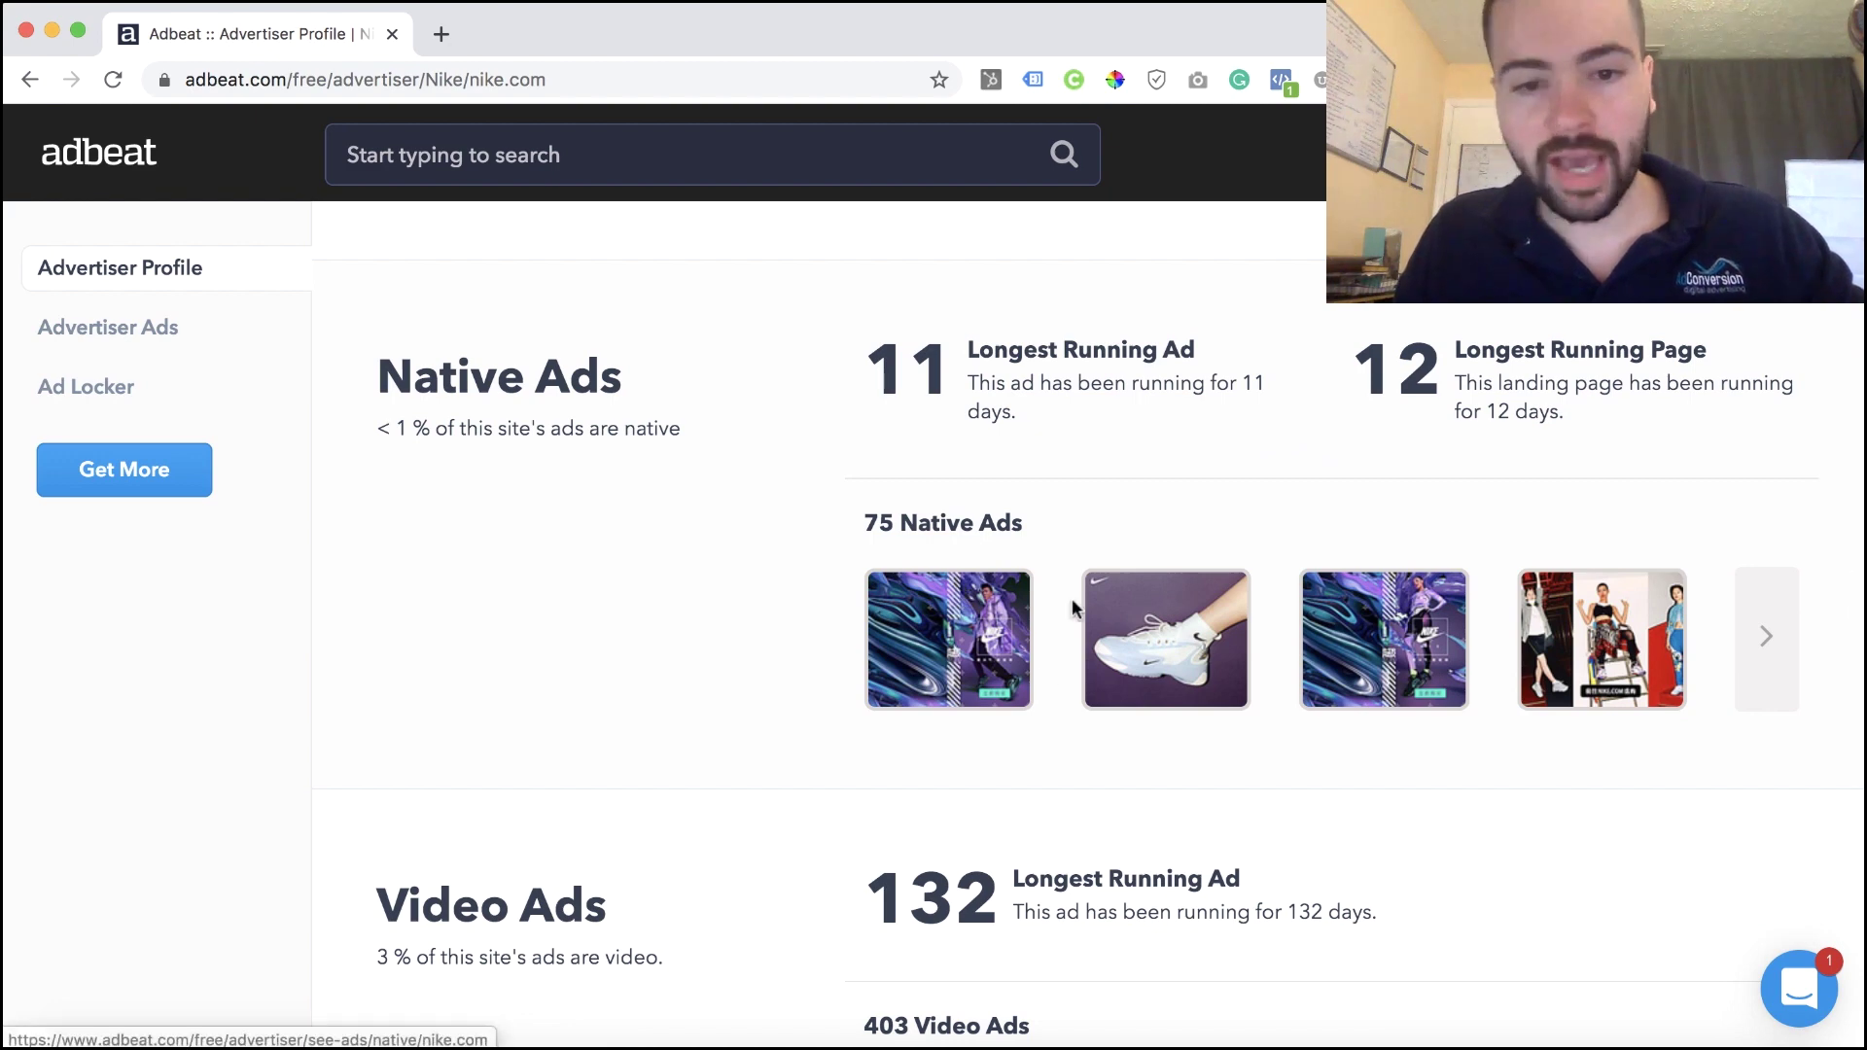
pyautogui.scroll(9, 1074, 607)
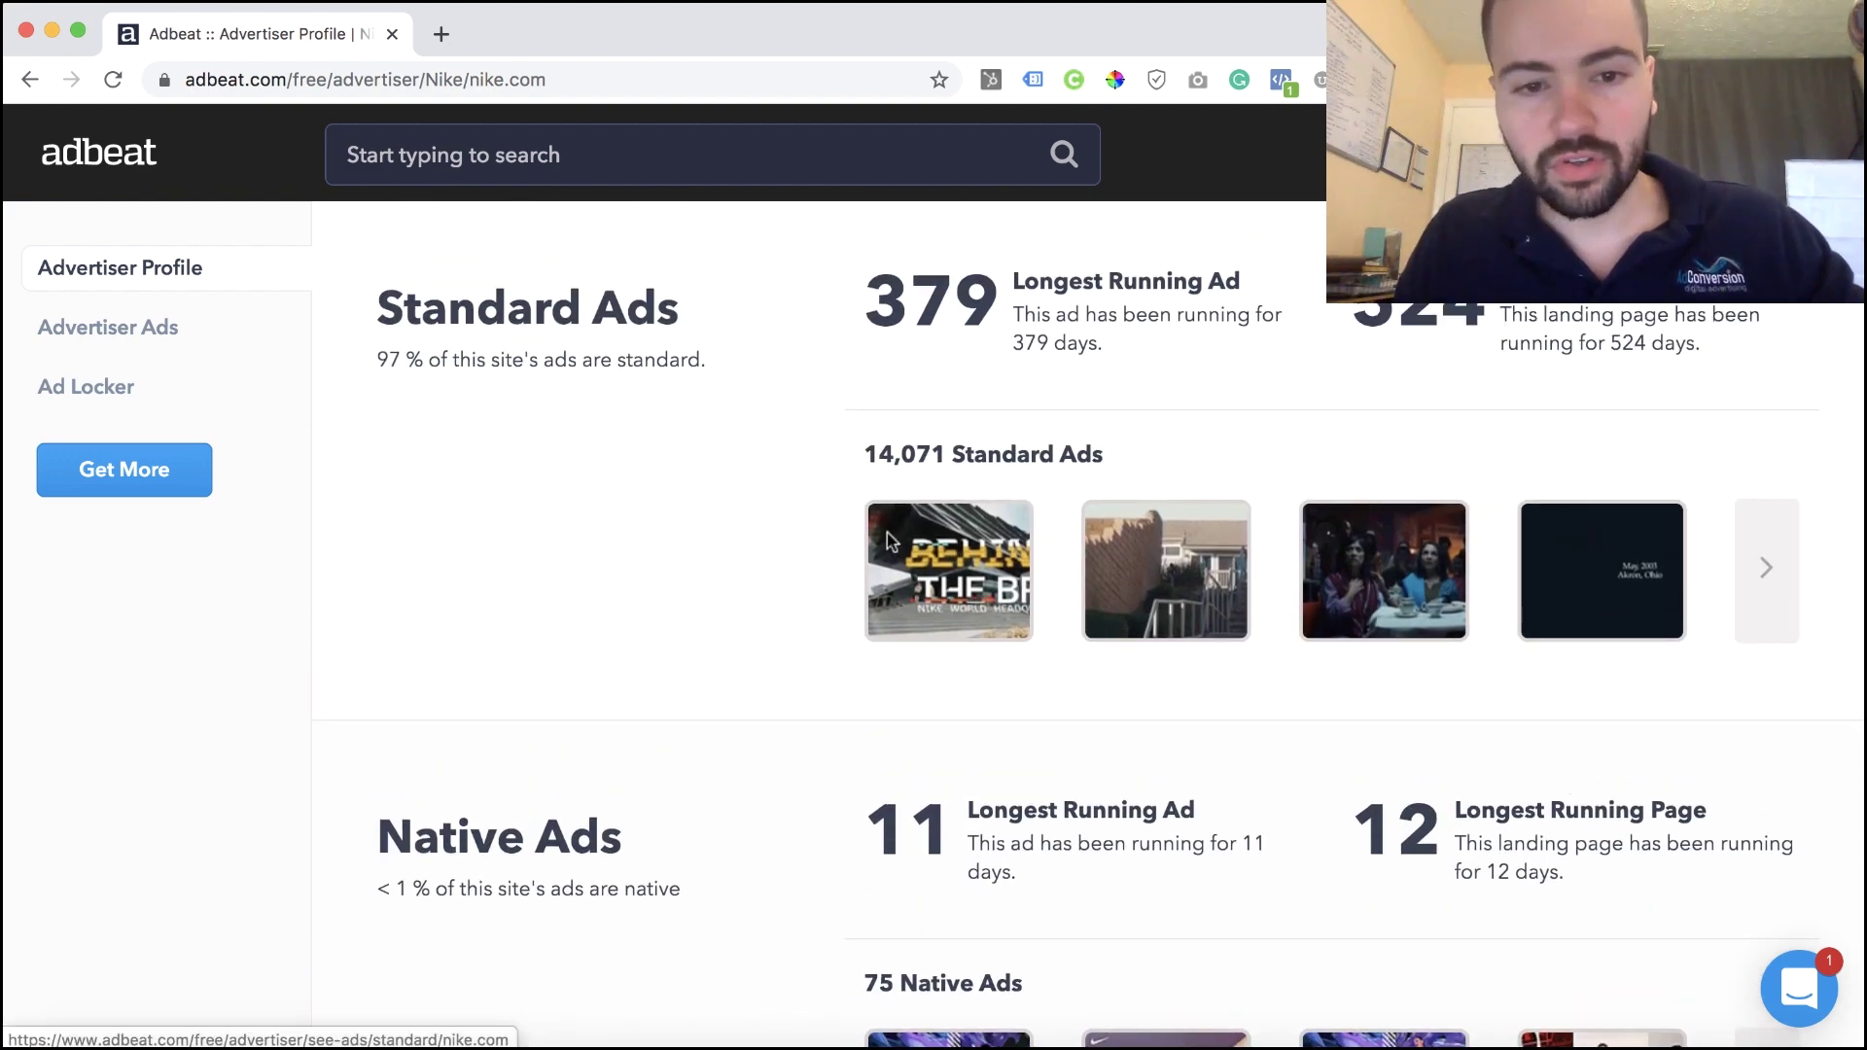
pyautogui.scroll(-14, 879, 484)
pyautogui.scroll(-2, 881, 481)
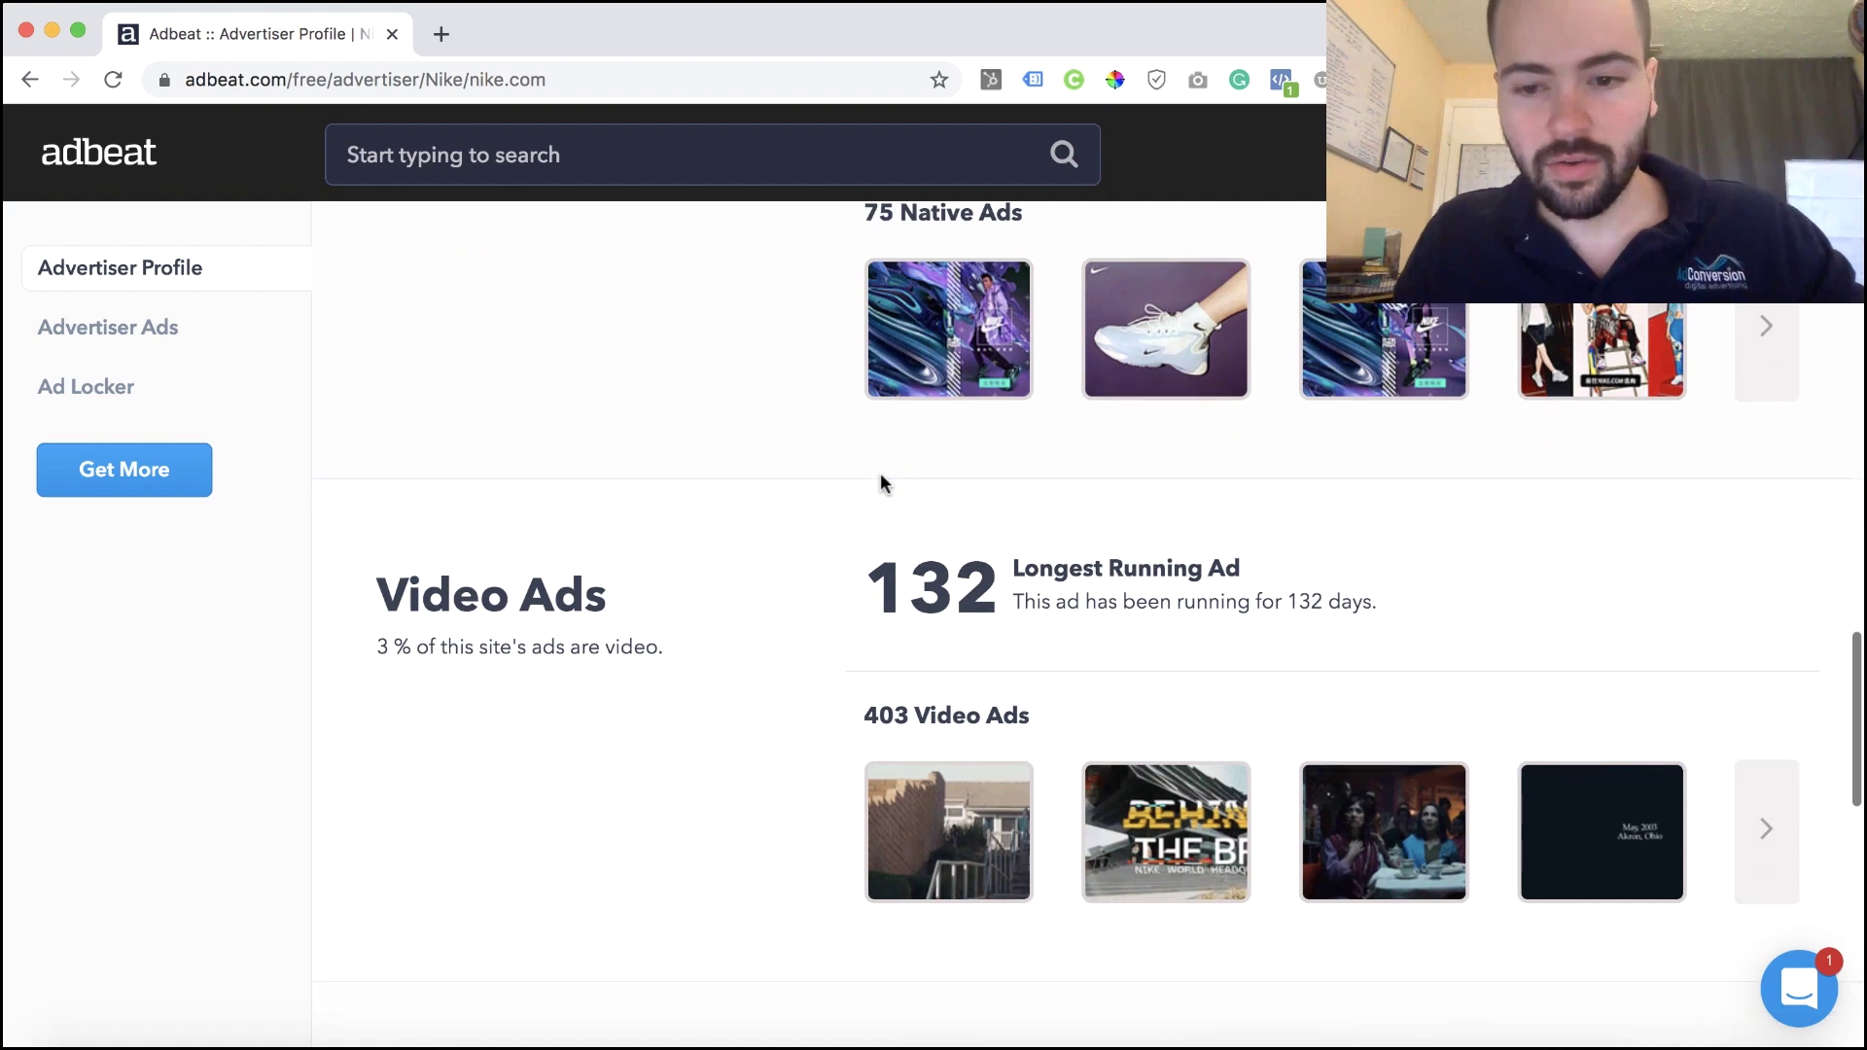
pyautogui.scroll(-4, 880, 475)
pyautogui.scroll(-1, 881, 475)
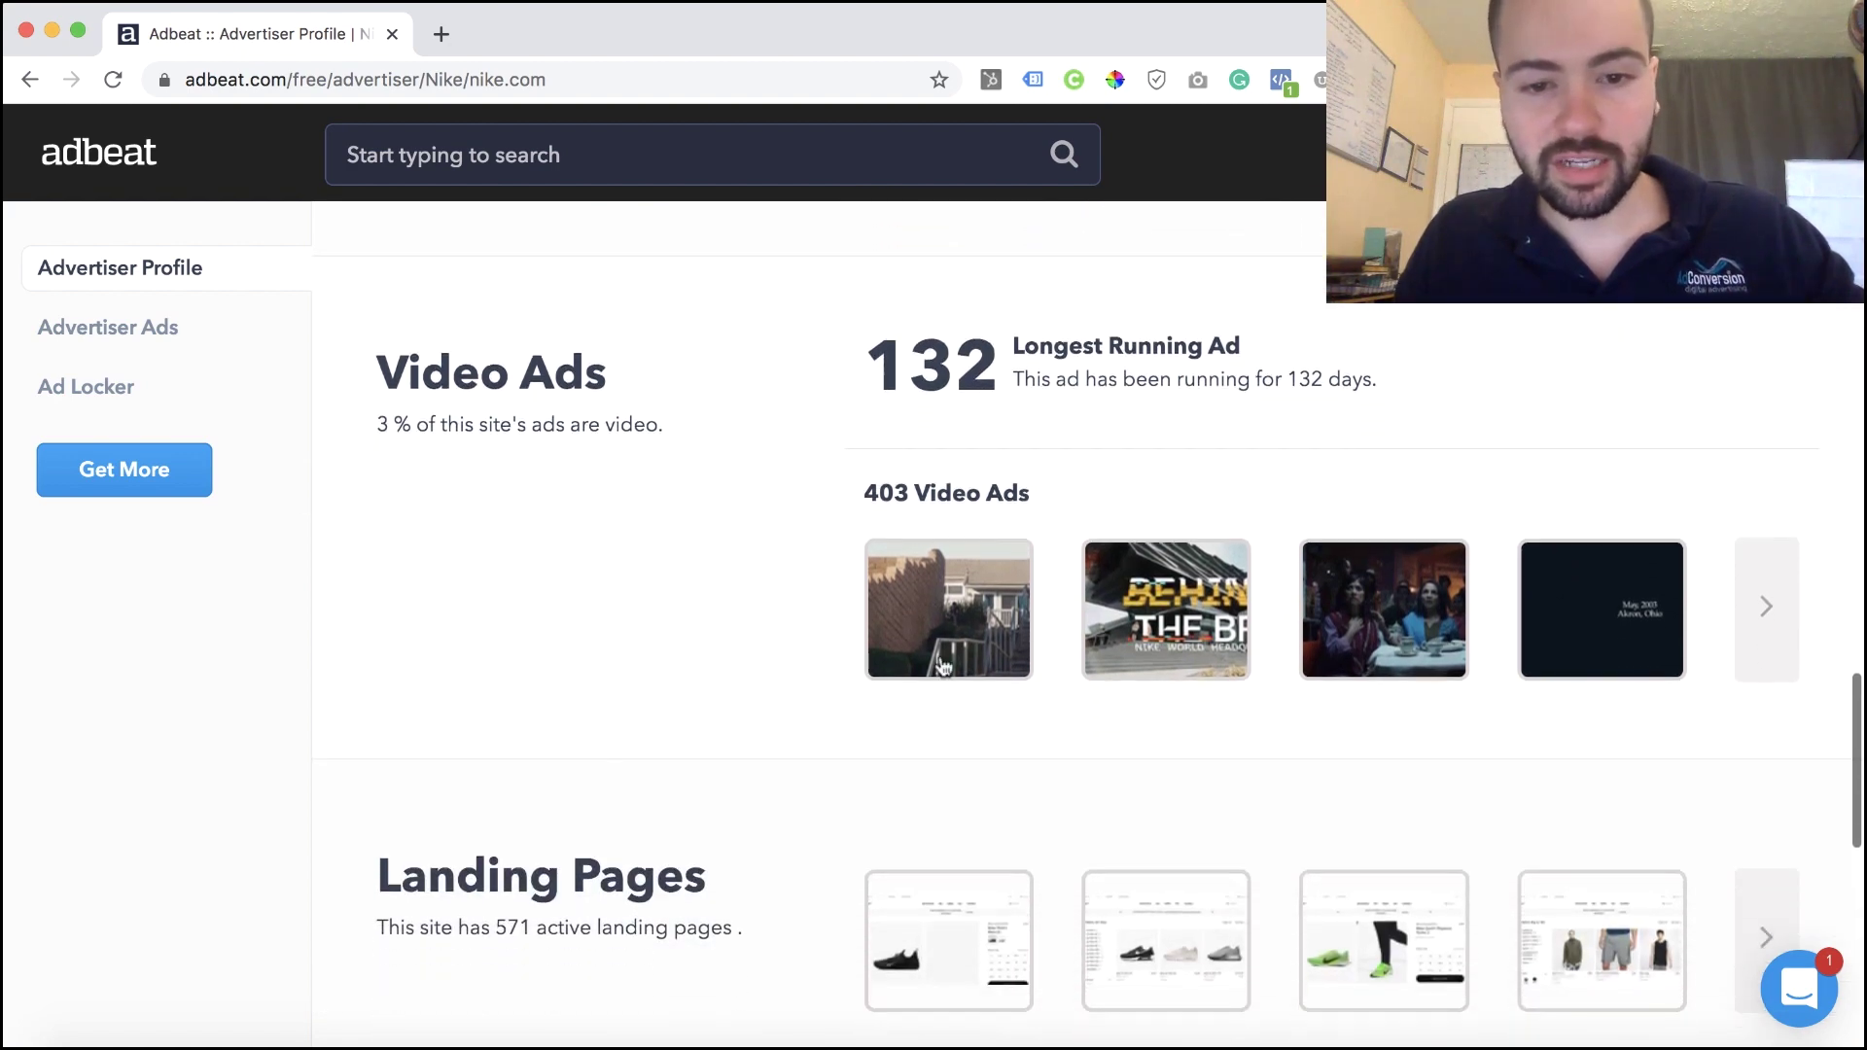
# Step: Review Nike's landing pages and the similar advertisers suggested at the end of the profile
pyautogui.scroll(-7, 827, 564)
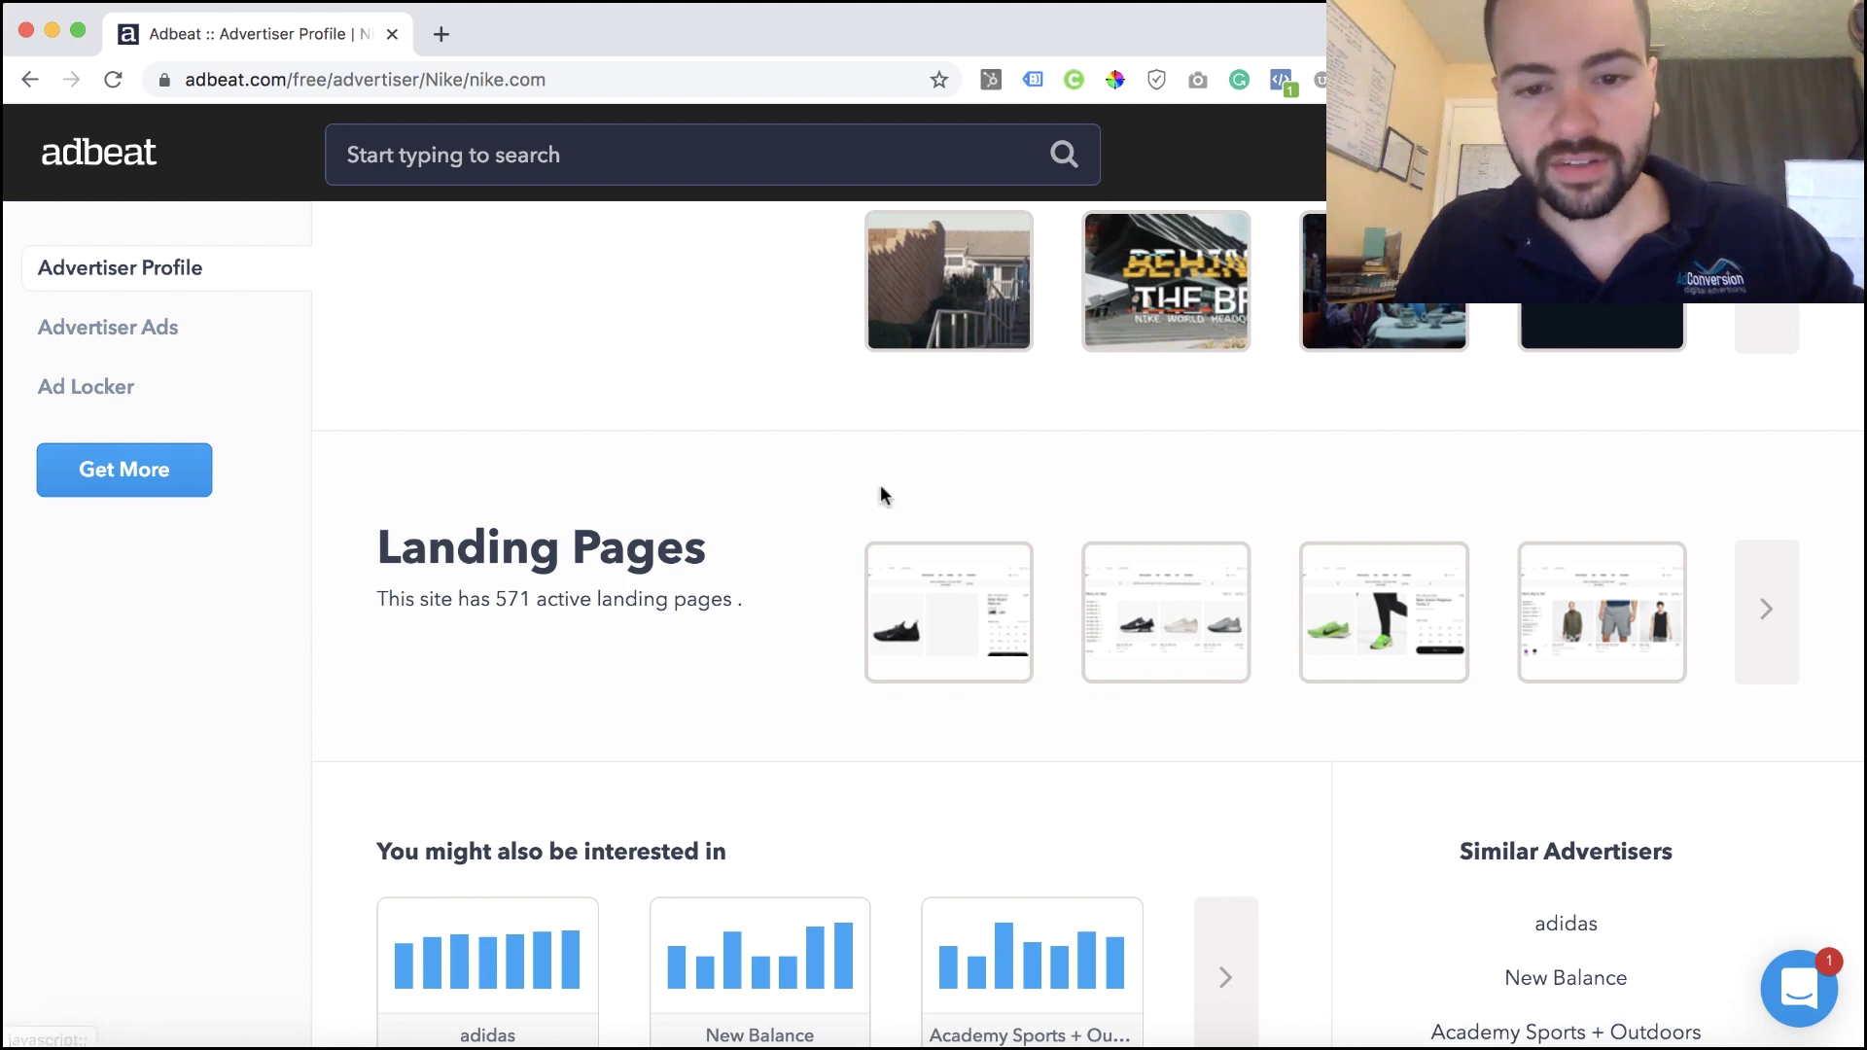
pyautogui.scroll(-8, 881, 495)
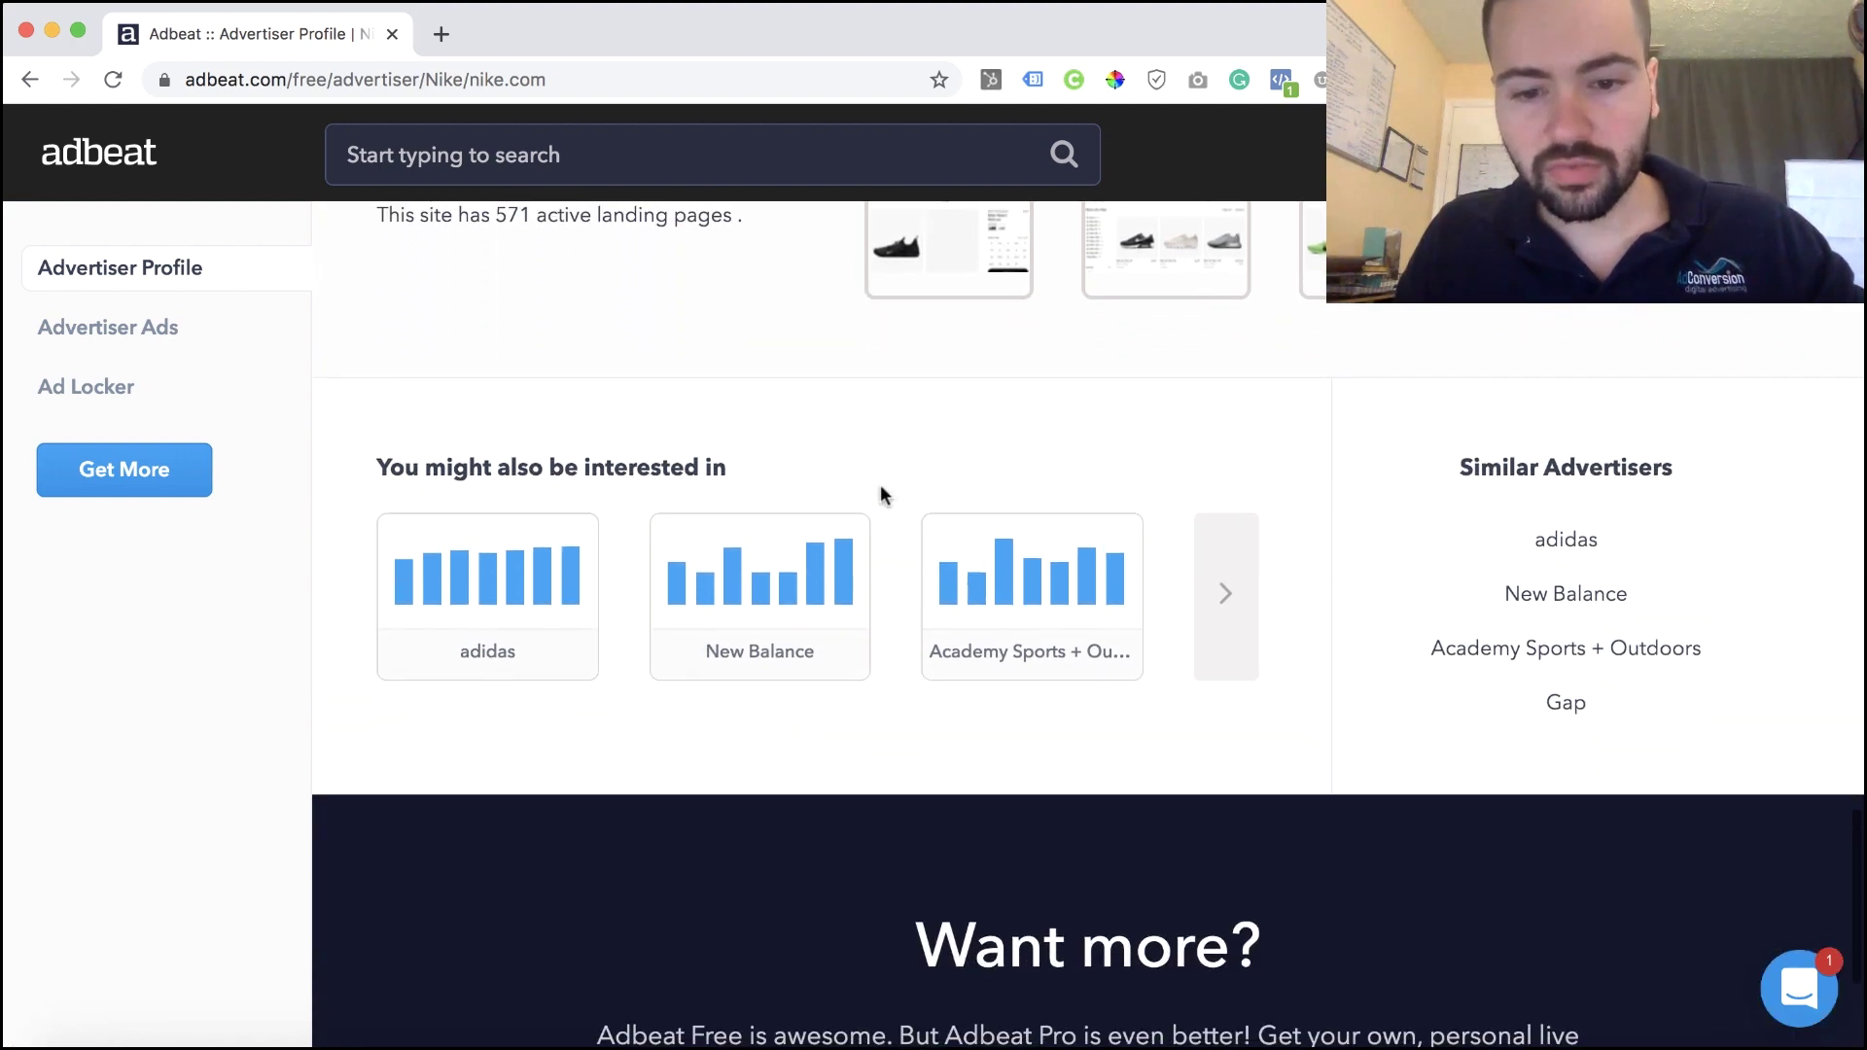
pyautogui.scroll(6, 881, 495)
pyautogui.scroll(-7, 881, 495)
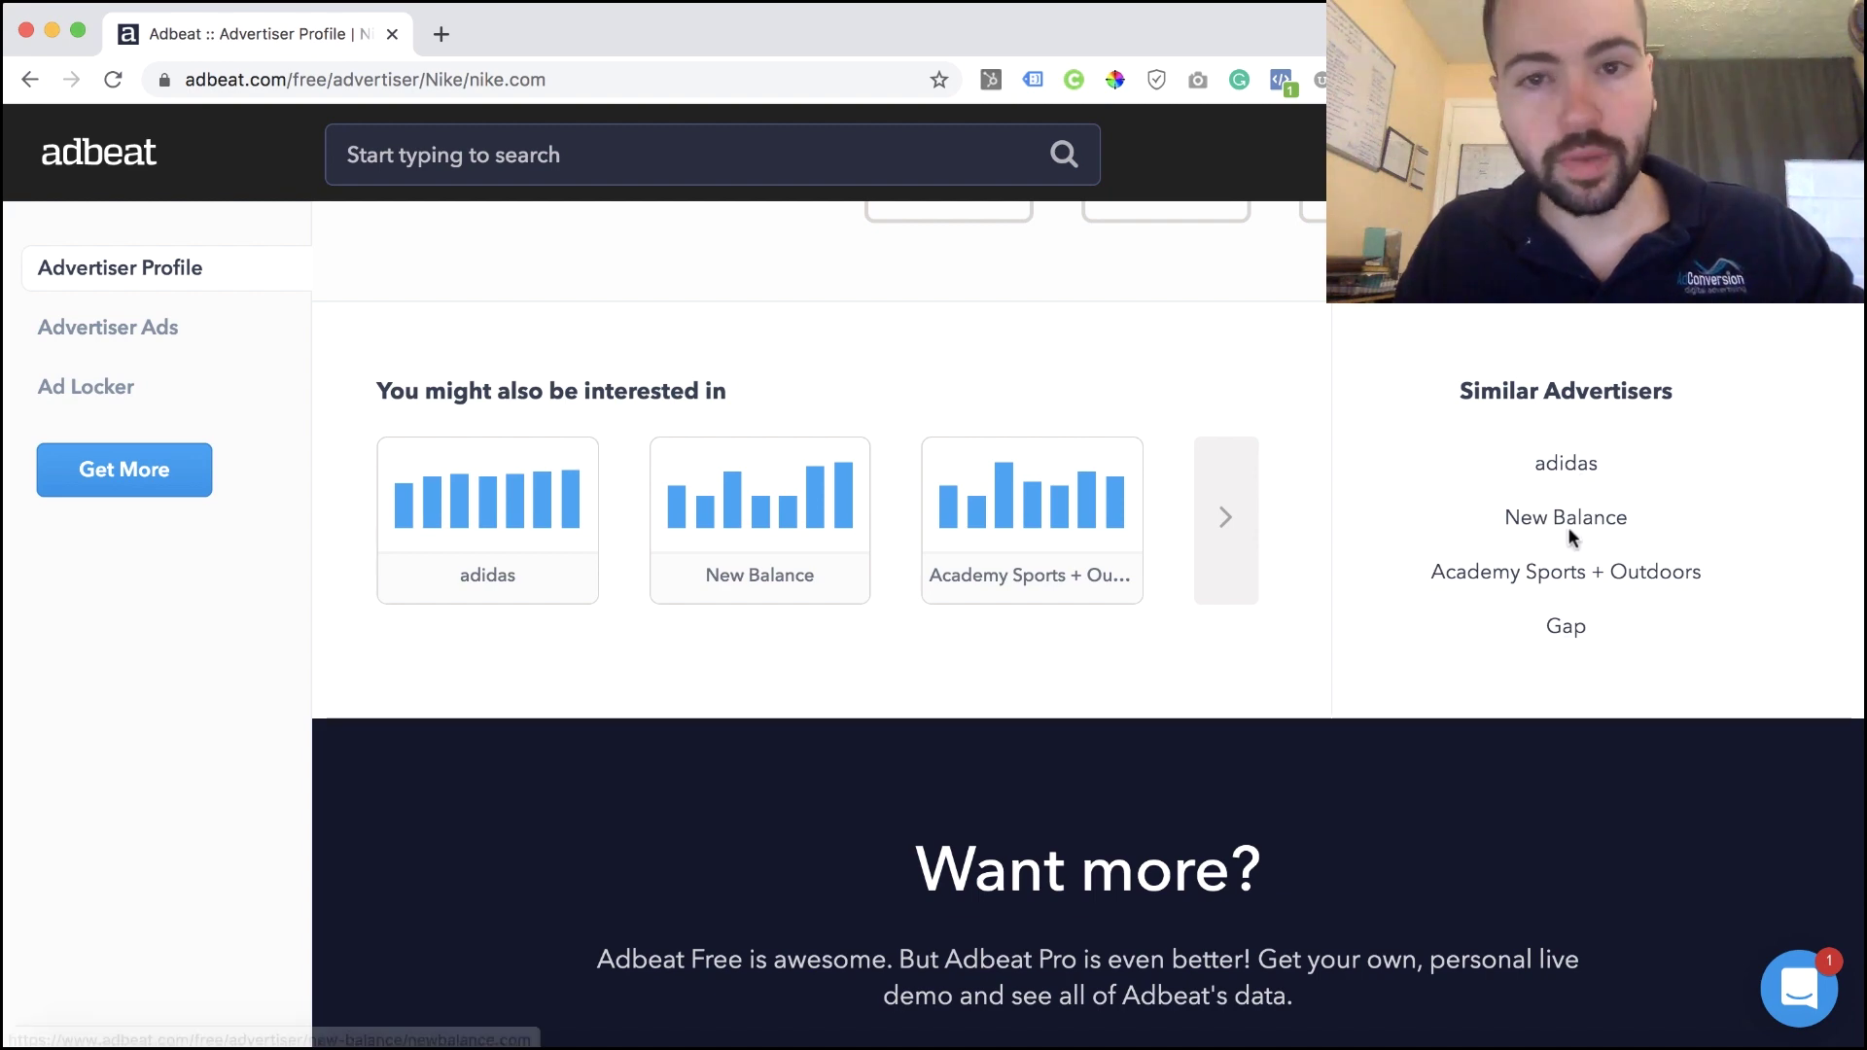
pyautogui.scroll(-5, 1242, 496)
# Step: Return to the Standard Ads section and open Nike's full ad gallery from its first sample ad
pyautogui.scroll(15, 1245, 484)
pyautogui.scroll(5, 1245, 488)
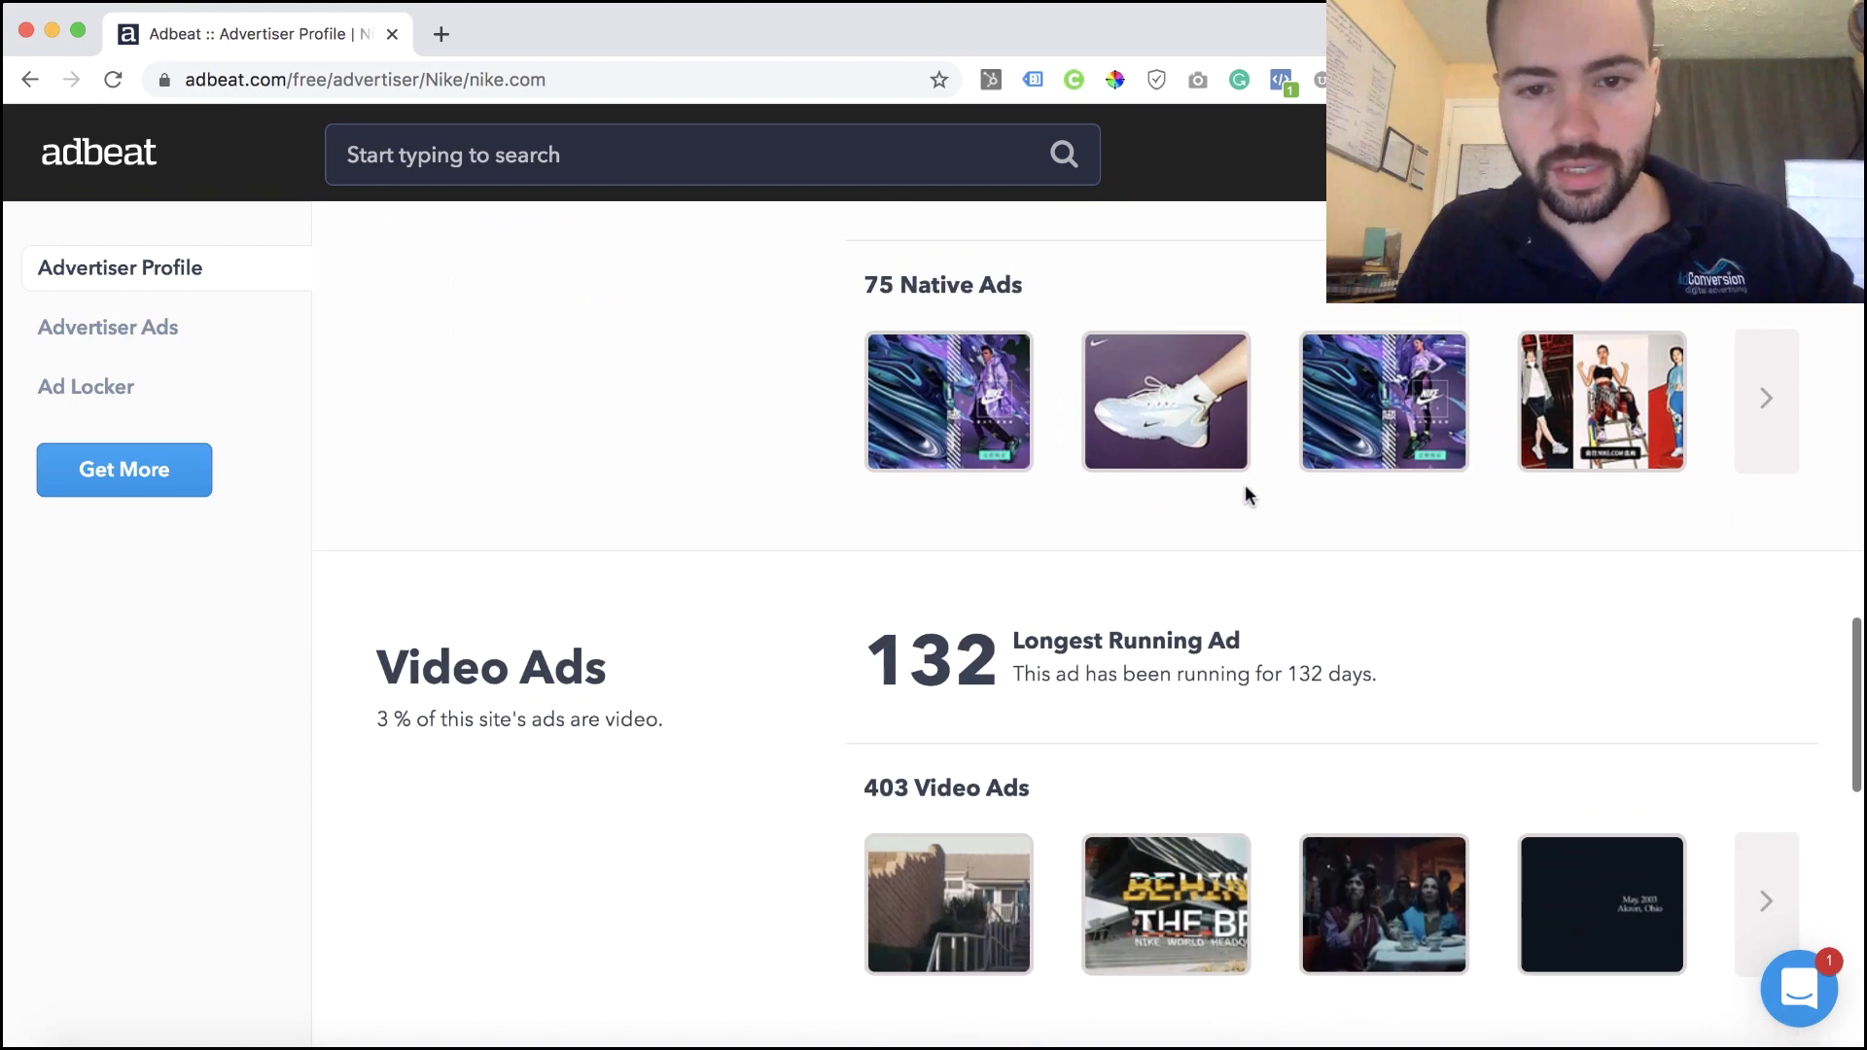
pyautogui.scroll(3, 1243, 492)
pyautogui.scroll(5, 938, 532)
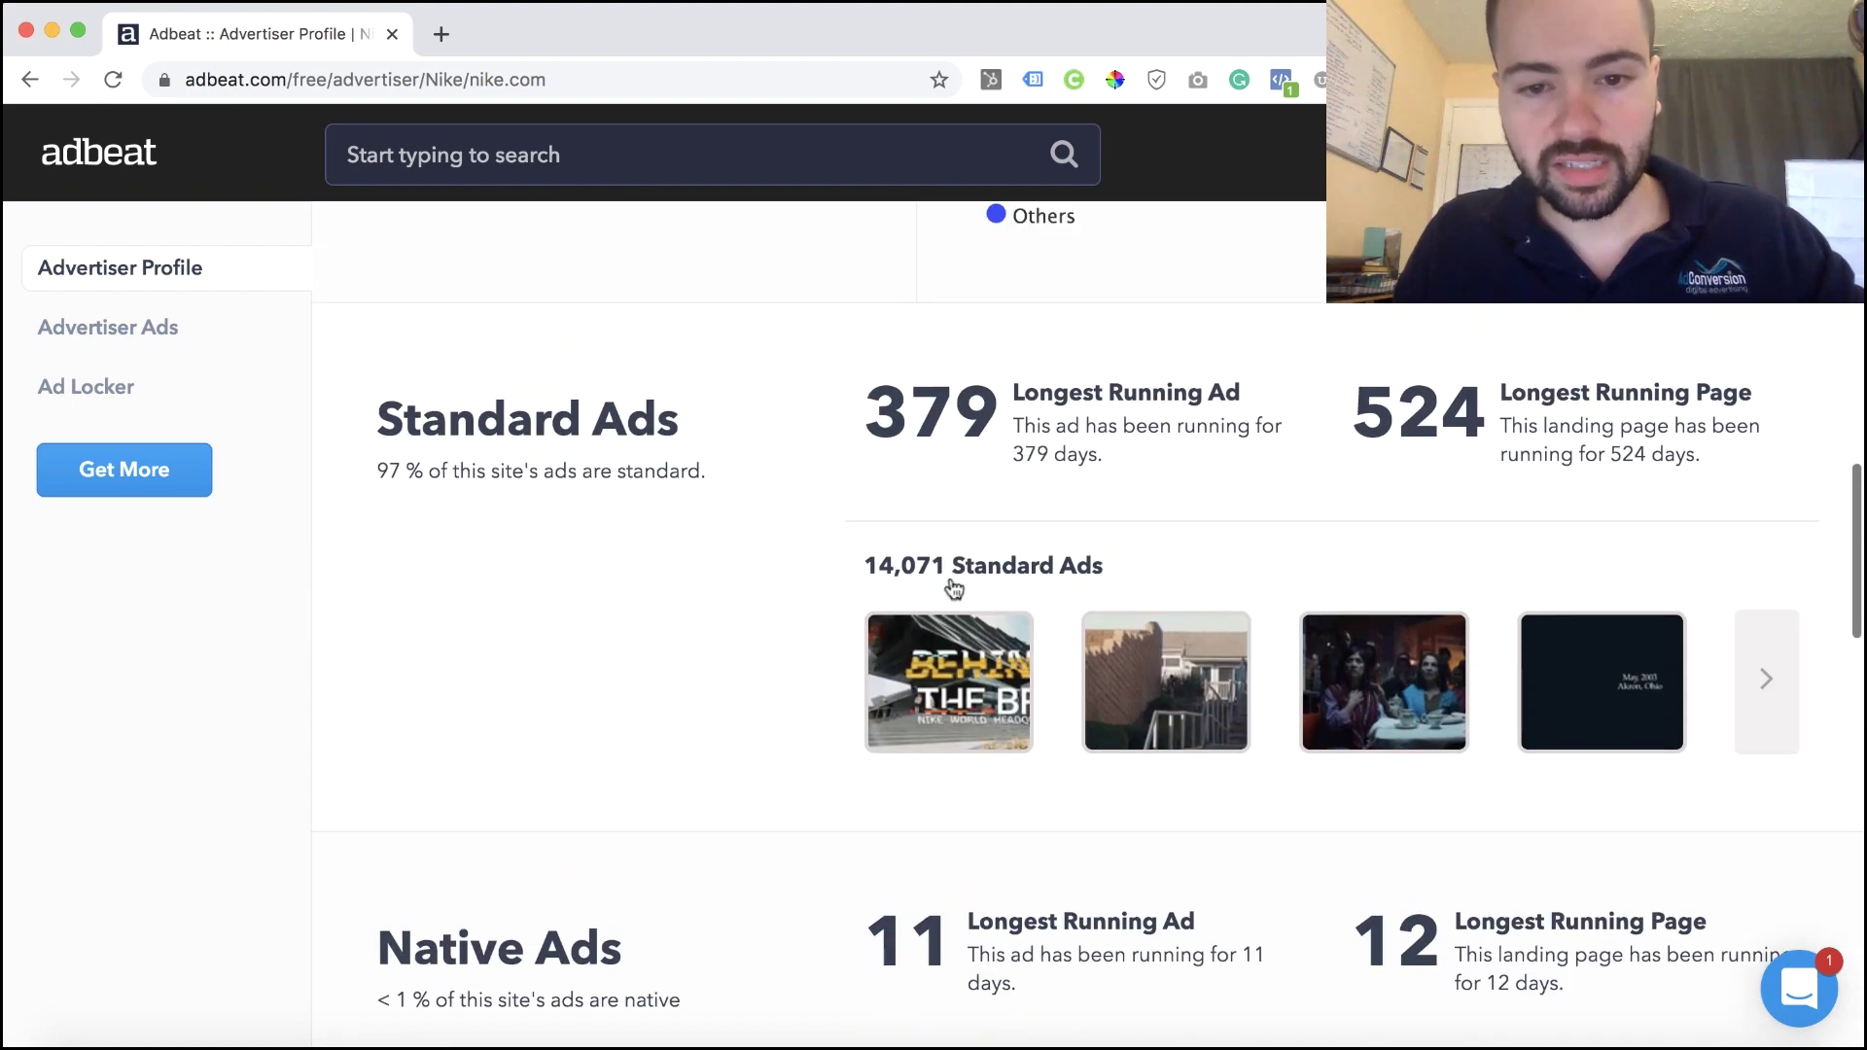
pyautogui.click(948, 677)
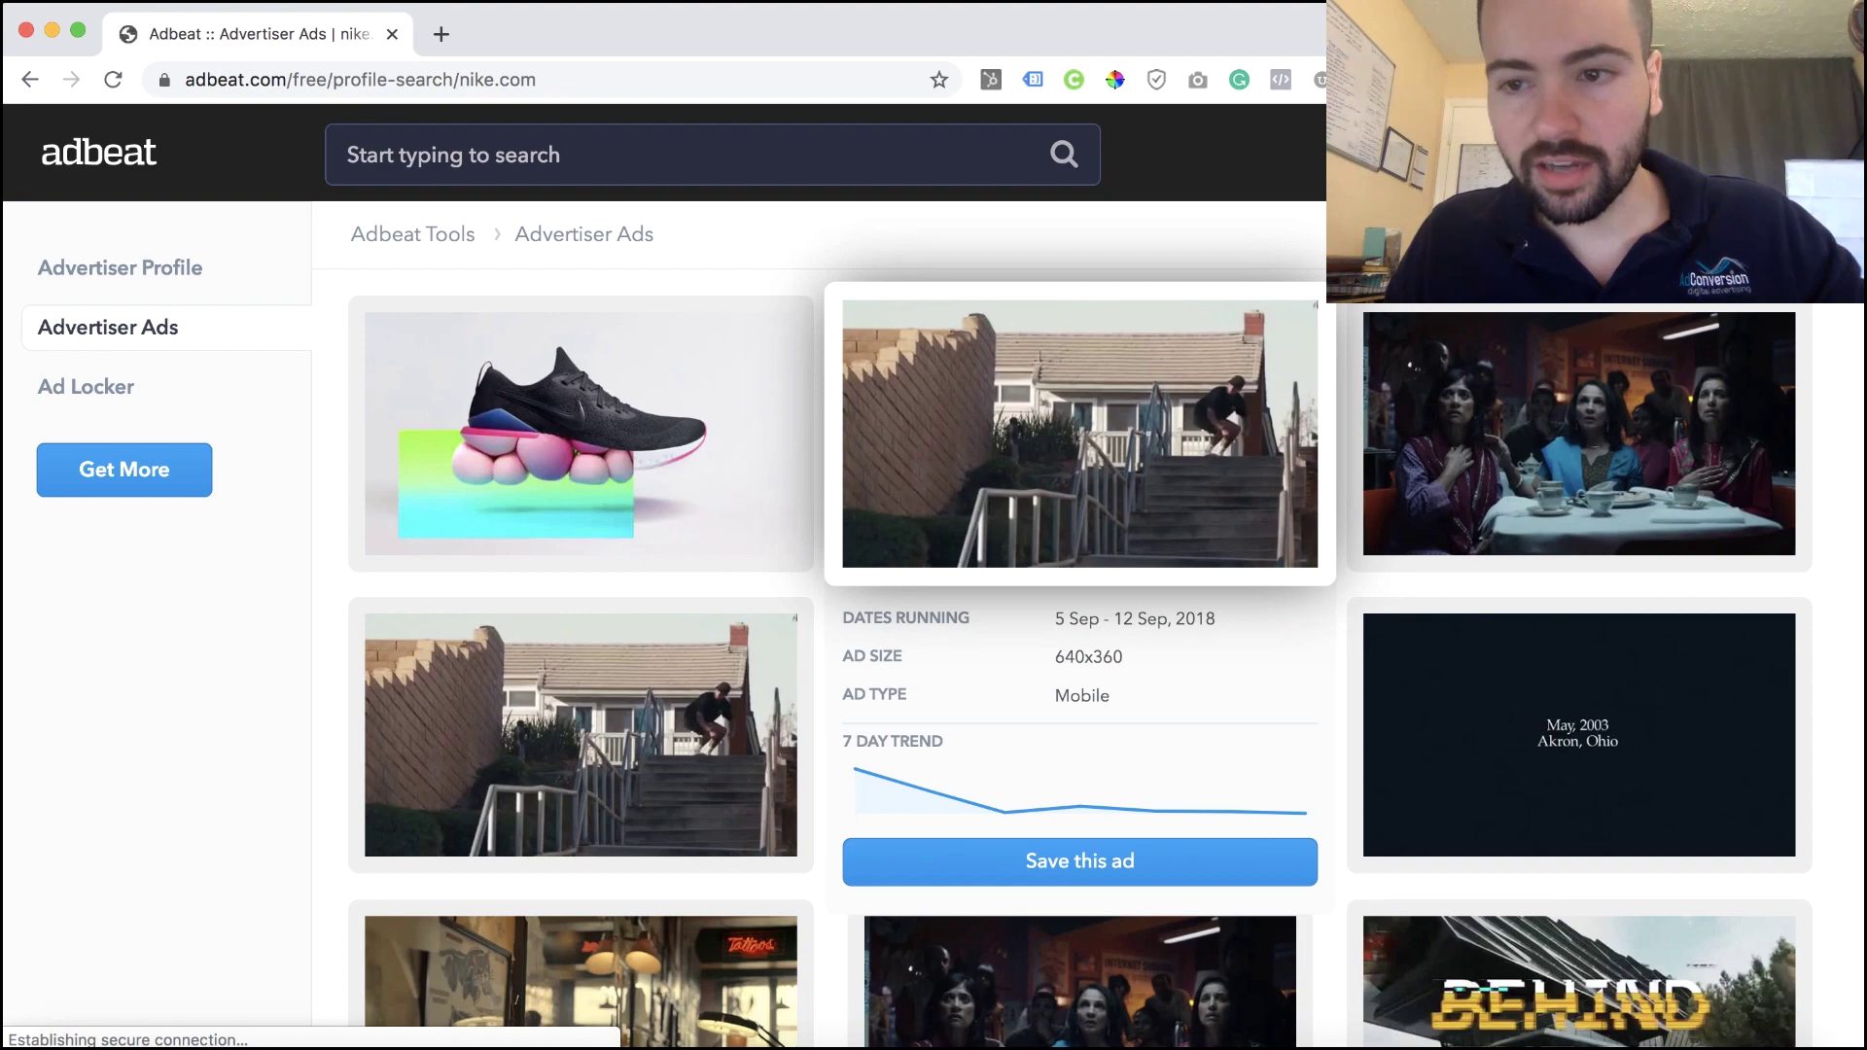
# Step: Browse Nike's ad gallery to examine the creatives and their running dates, ad sizes, ad types and trends
pyautogui.scroll(-2, 1824, 310)
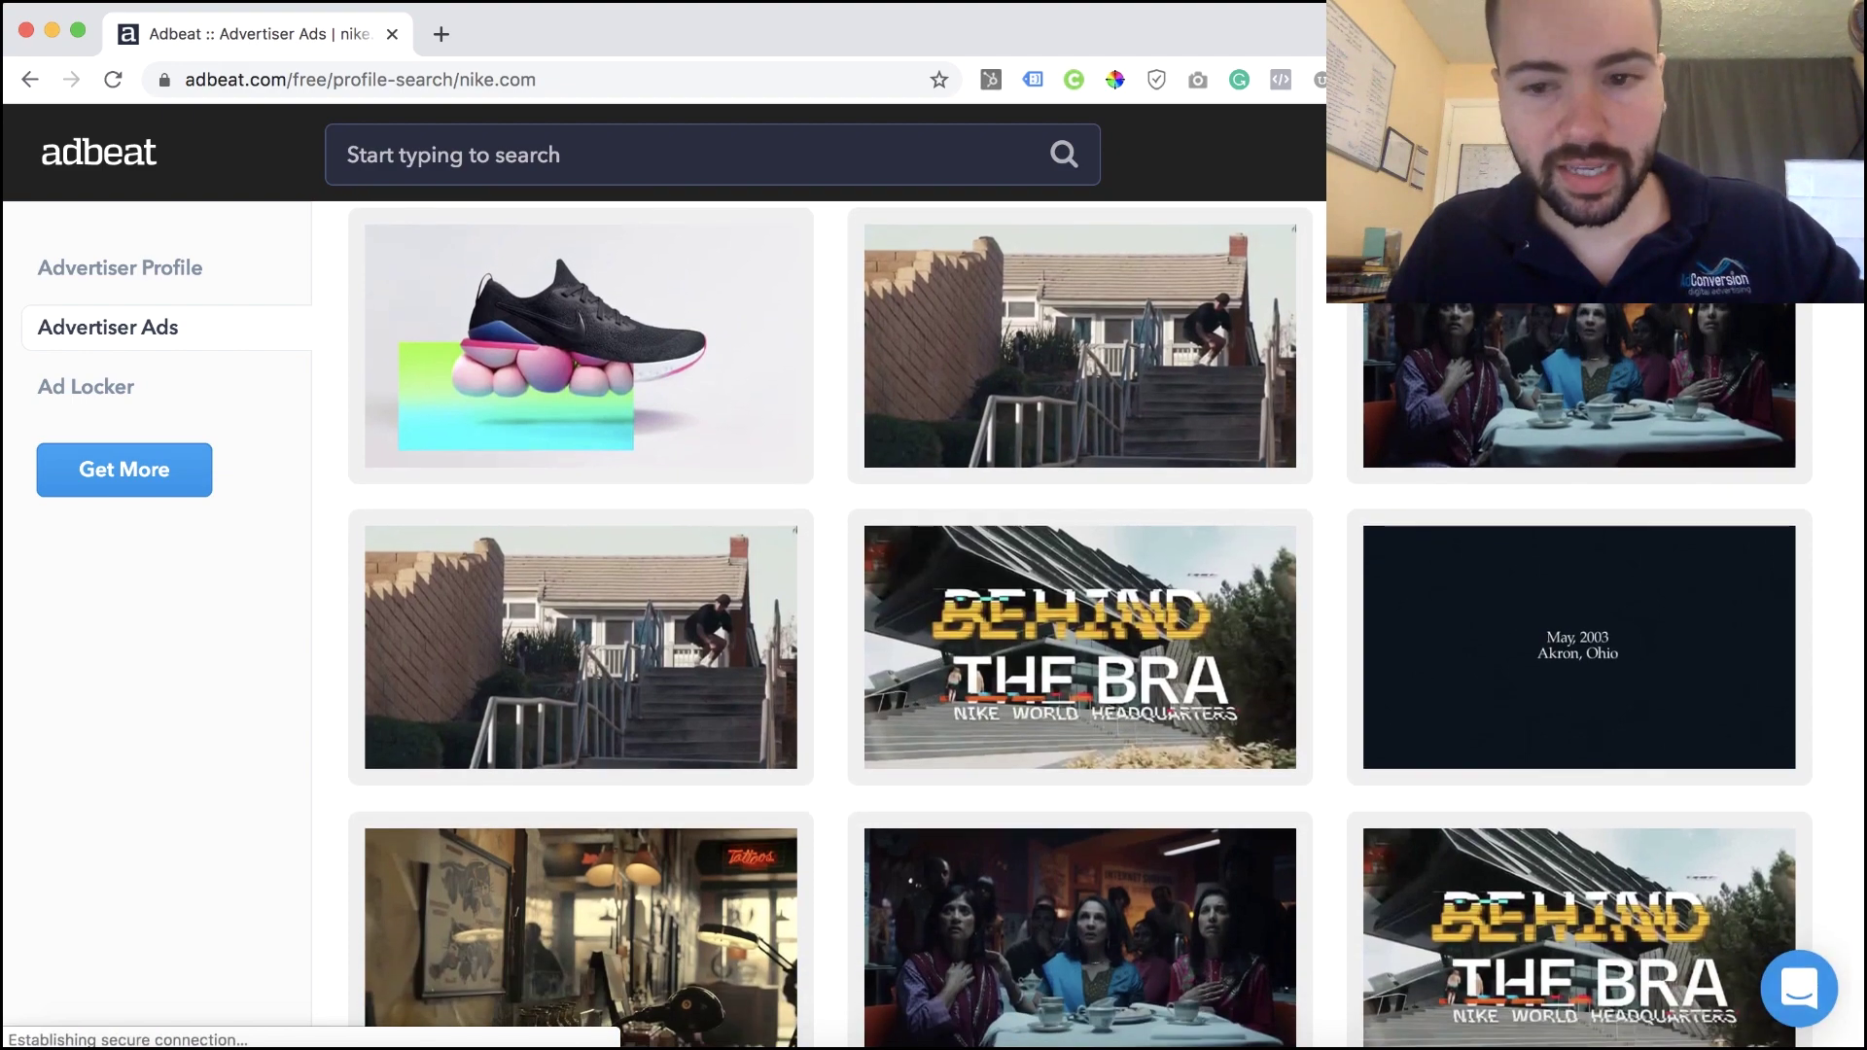
pyautogui.scroll(-3, 1824, 310)
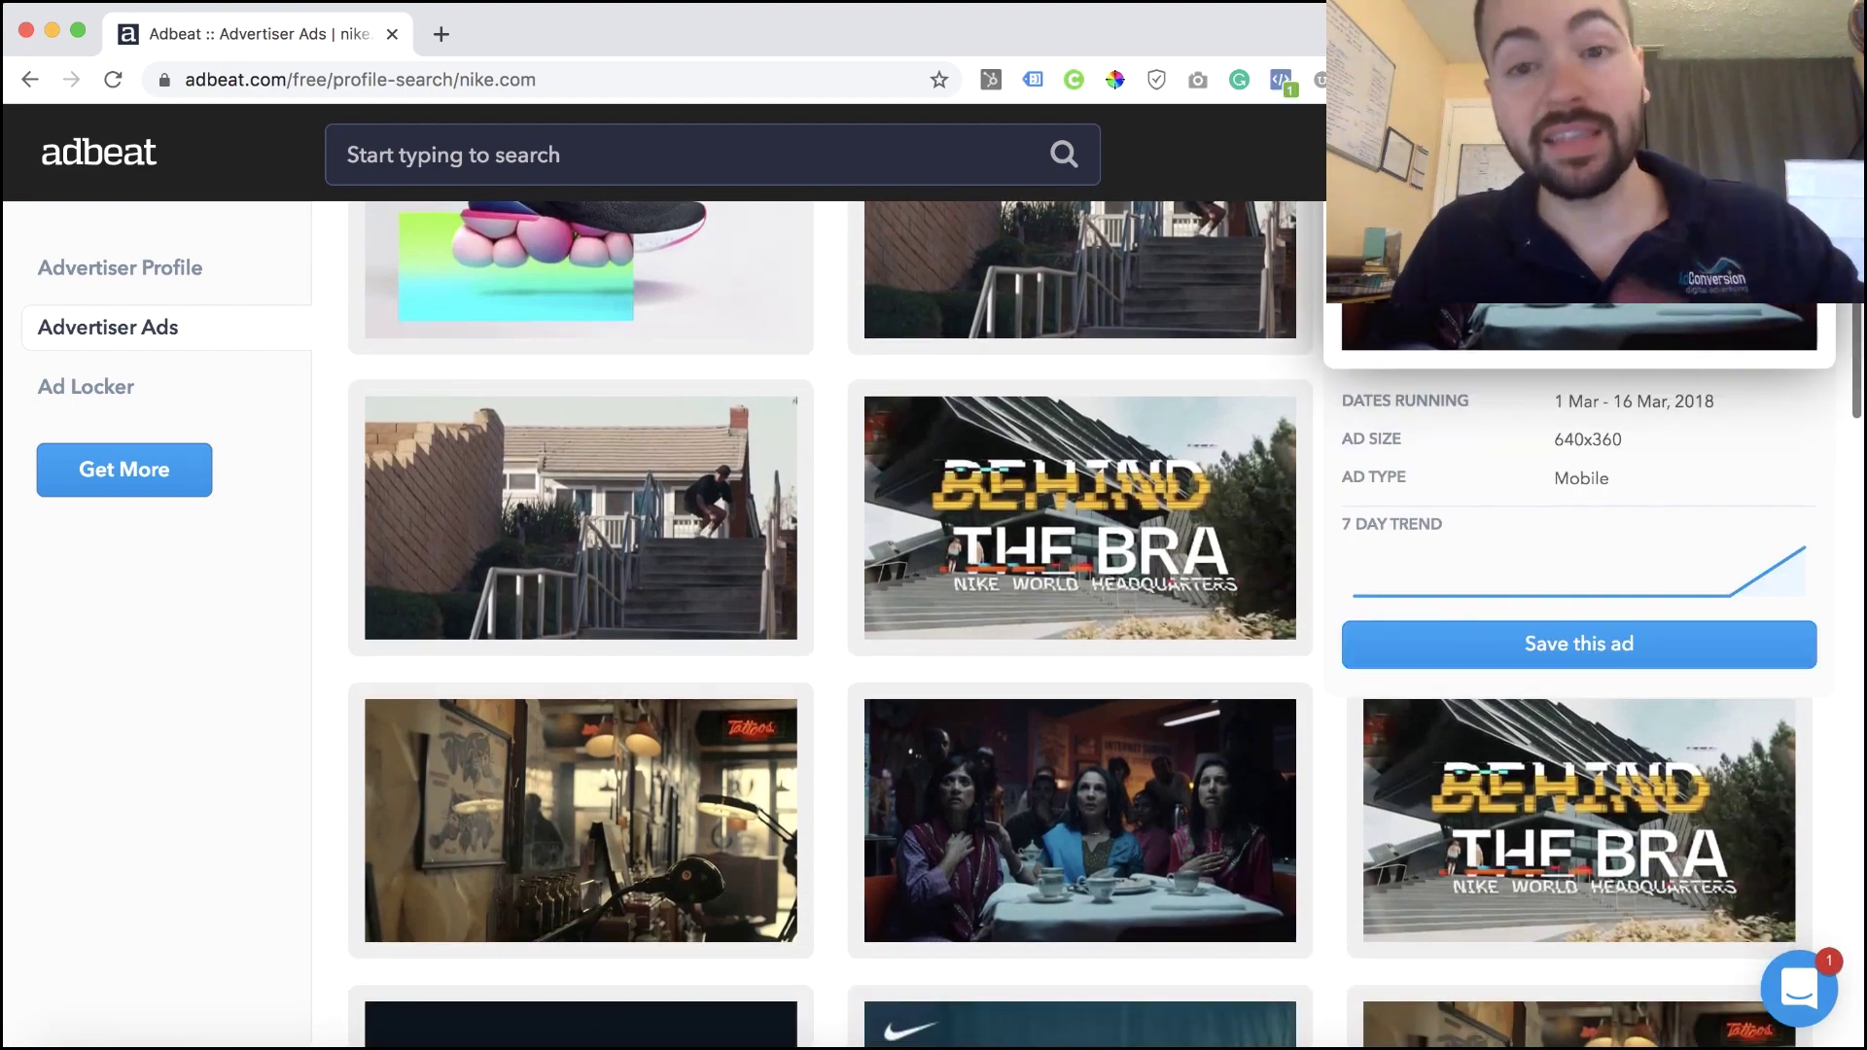
pyautogui.scroll(-4, 1840, 348)
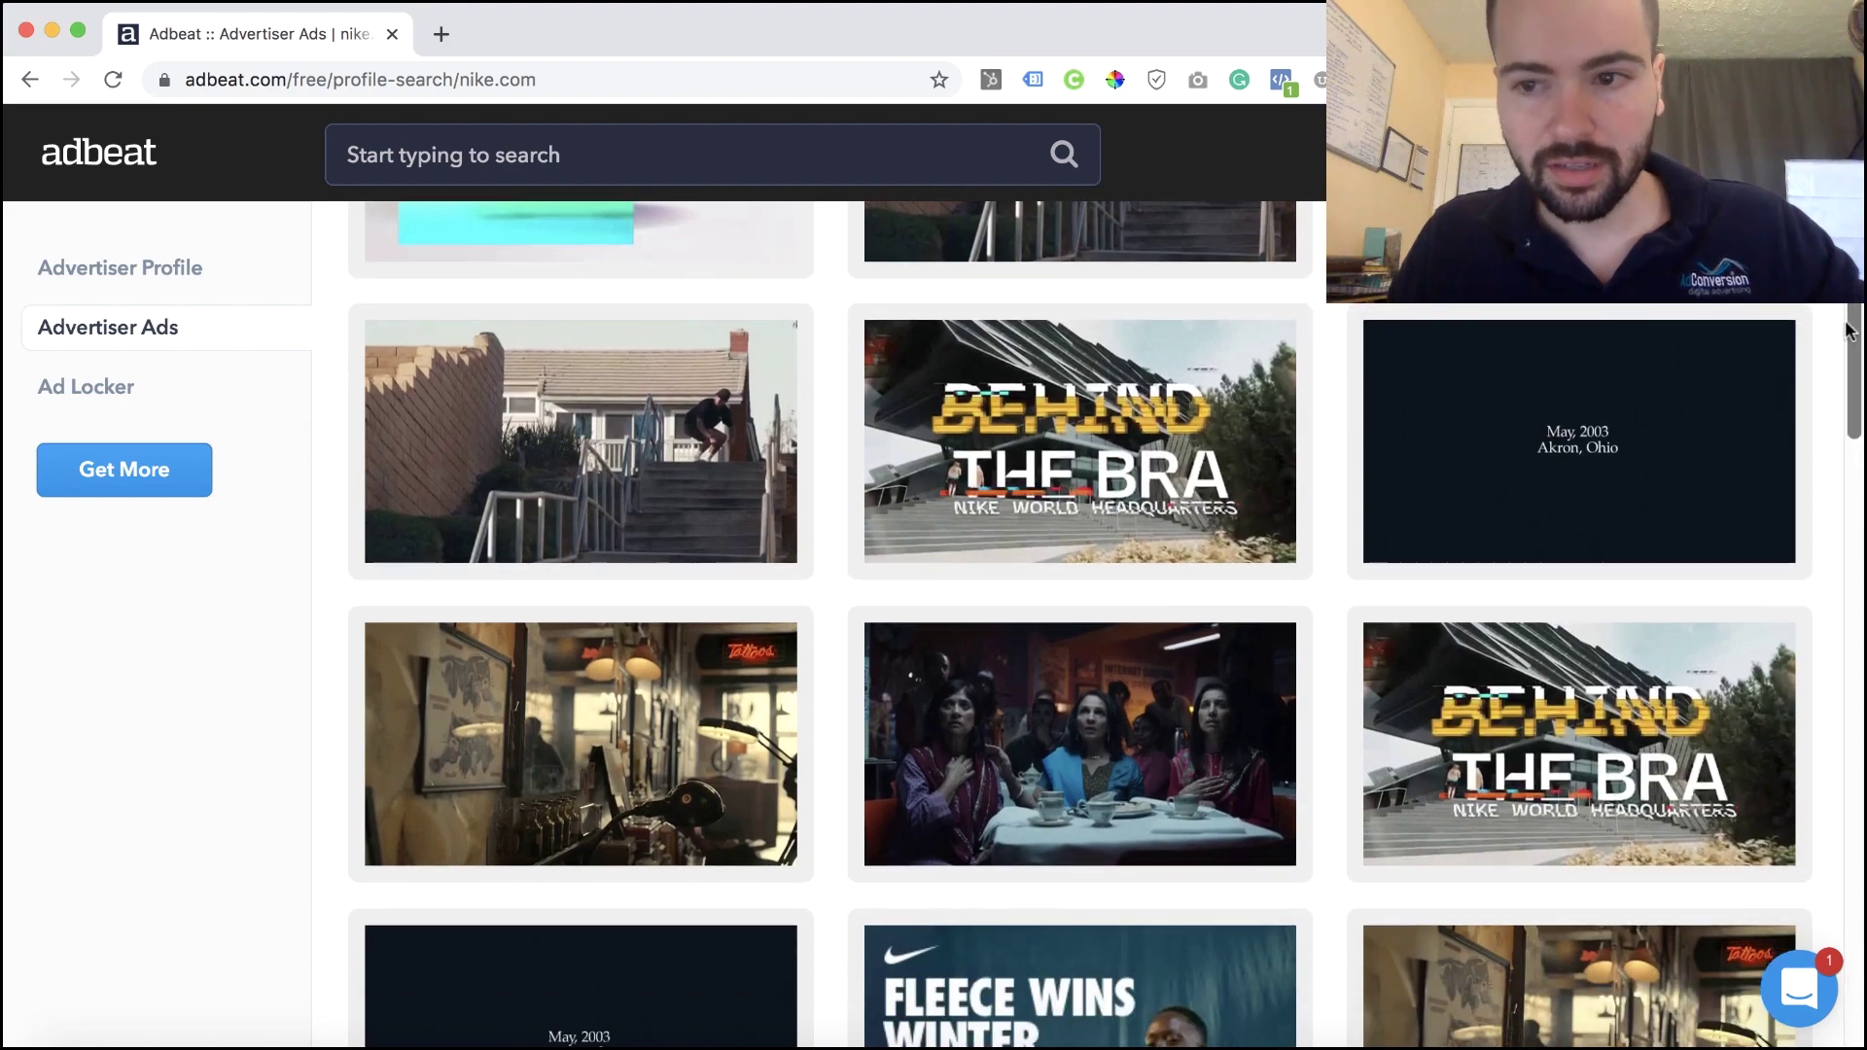
pyautogui.scroll(-10, 1840, 348)
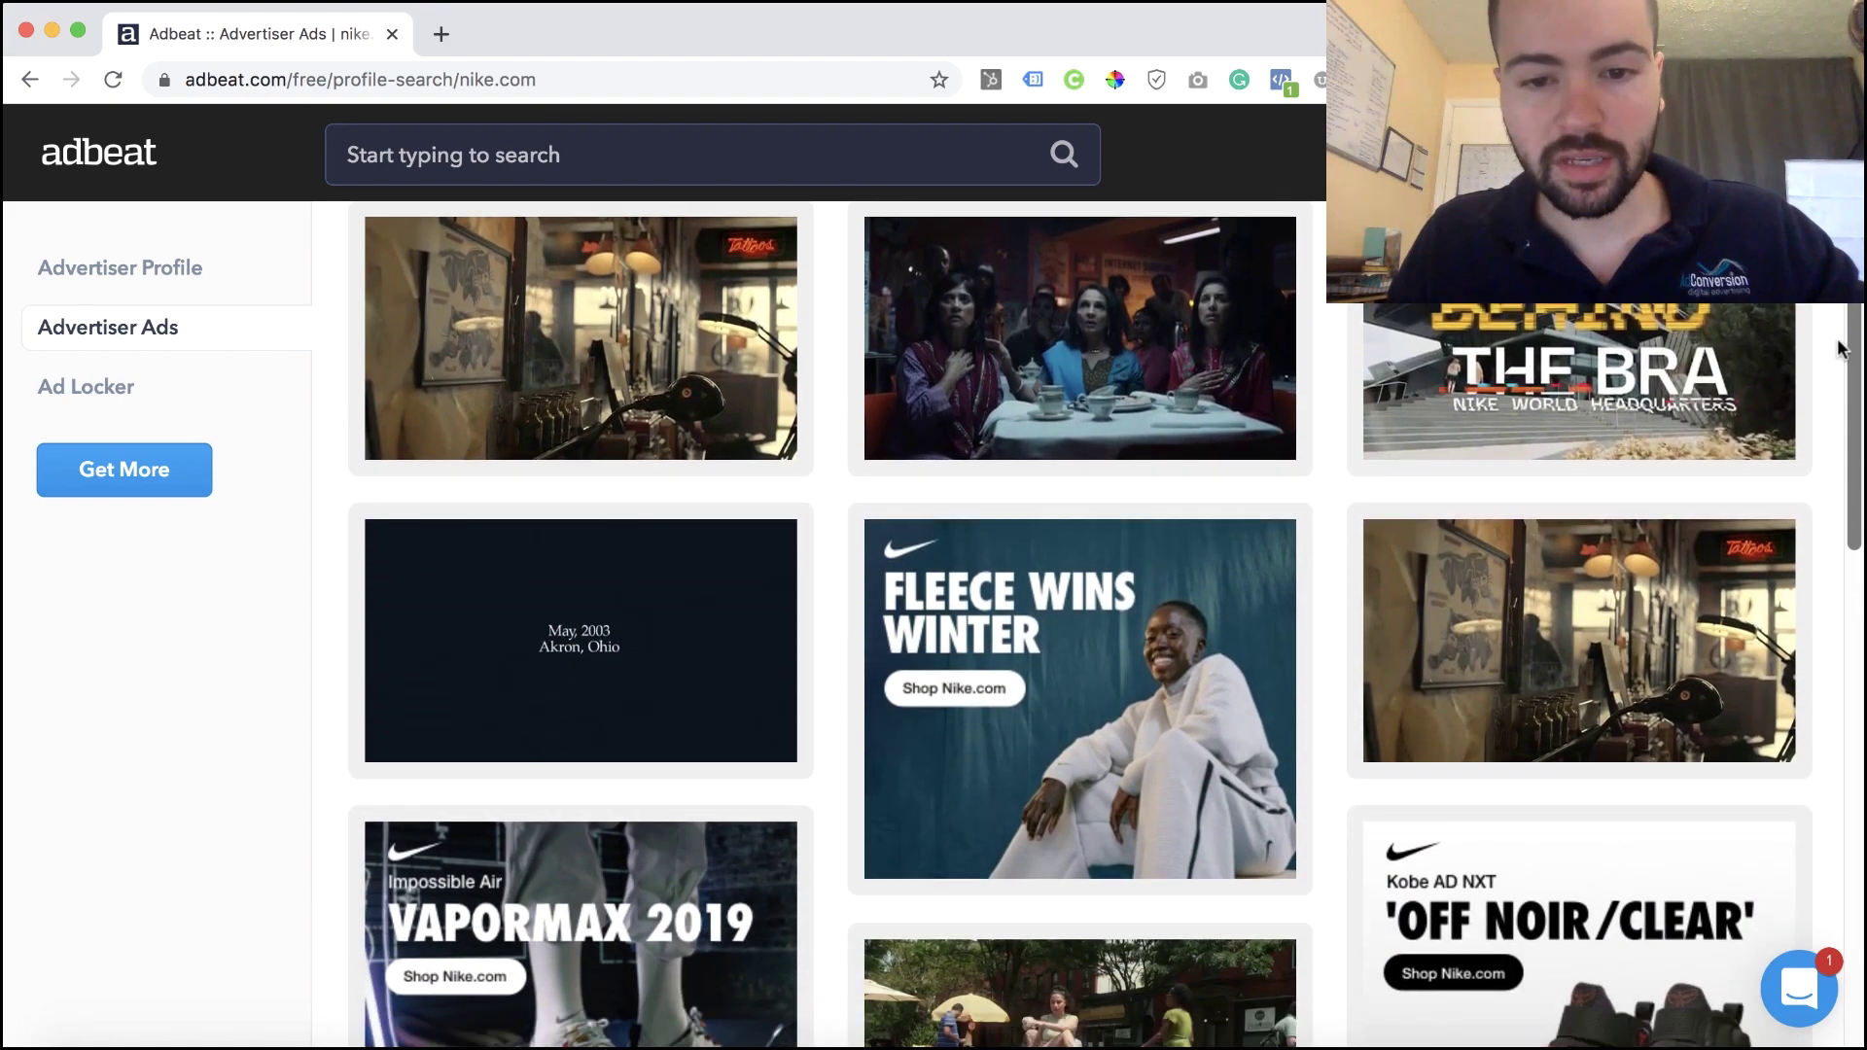
pyautogui.scroll(-2, 1832, 392)
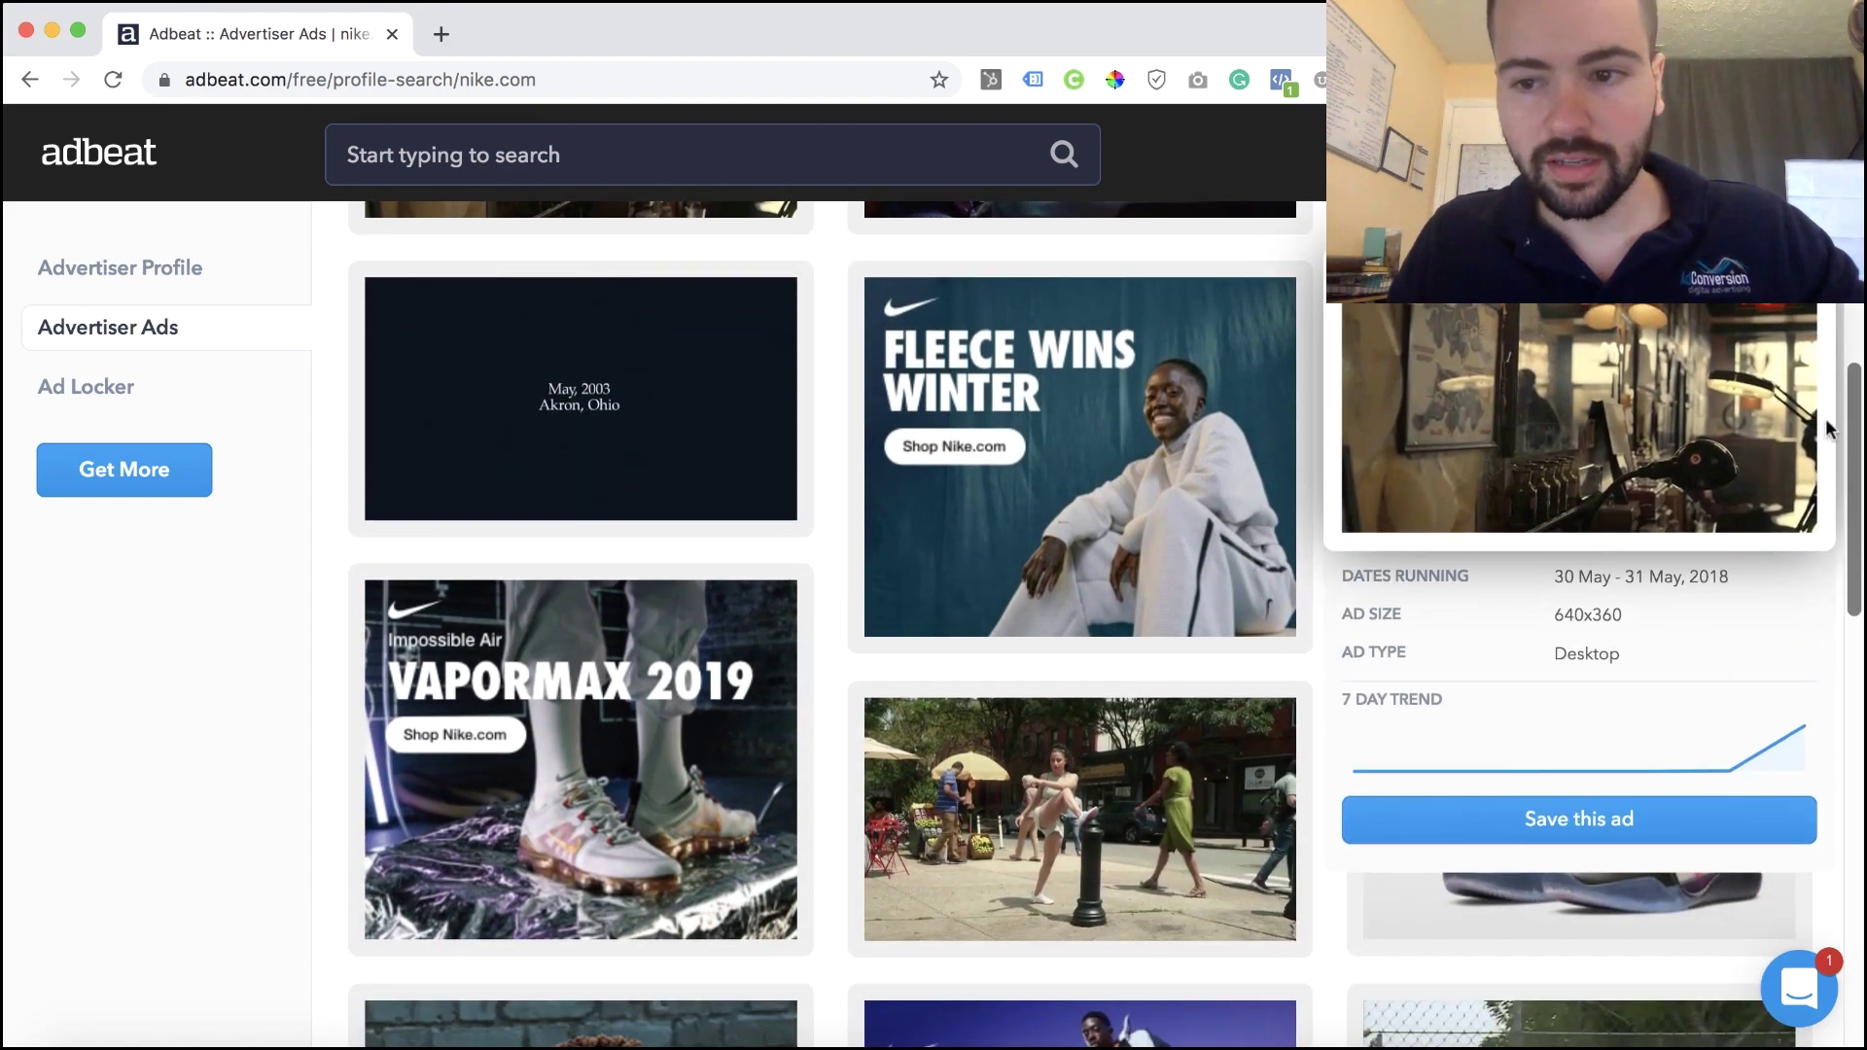
pyautogui.scroll(-6, 1857, 309)
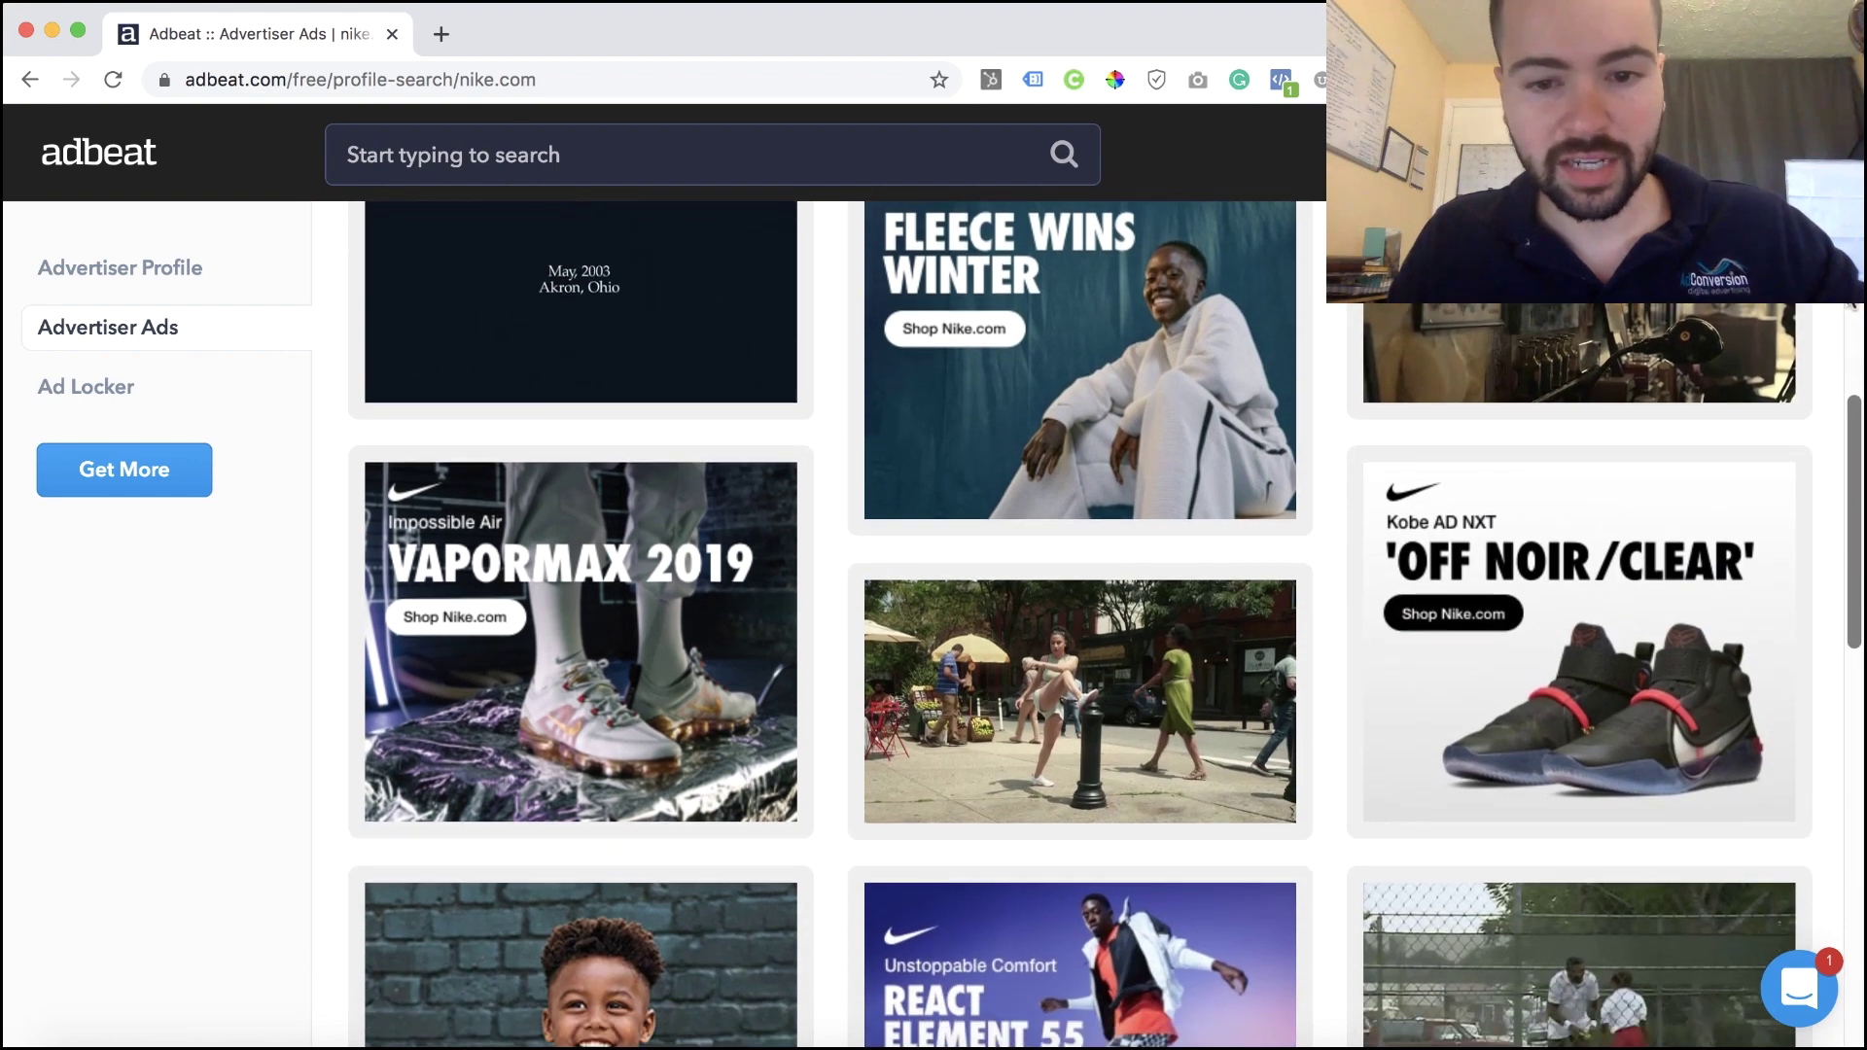
pyautogui.scroll(-6, 1833, 326)
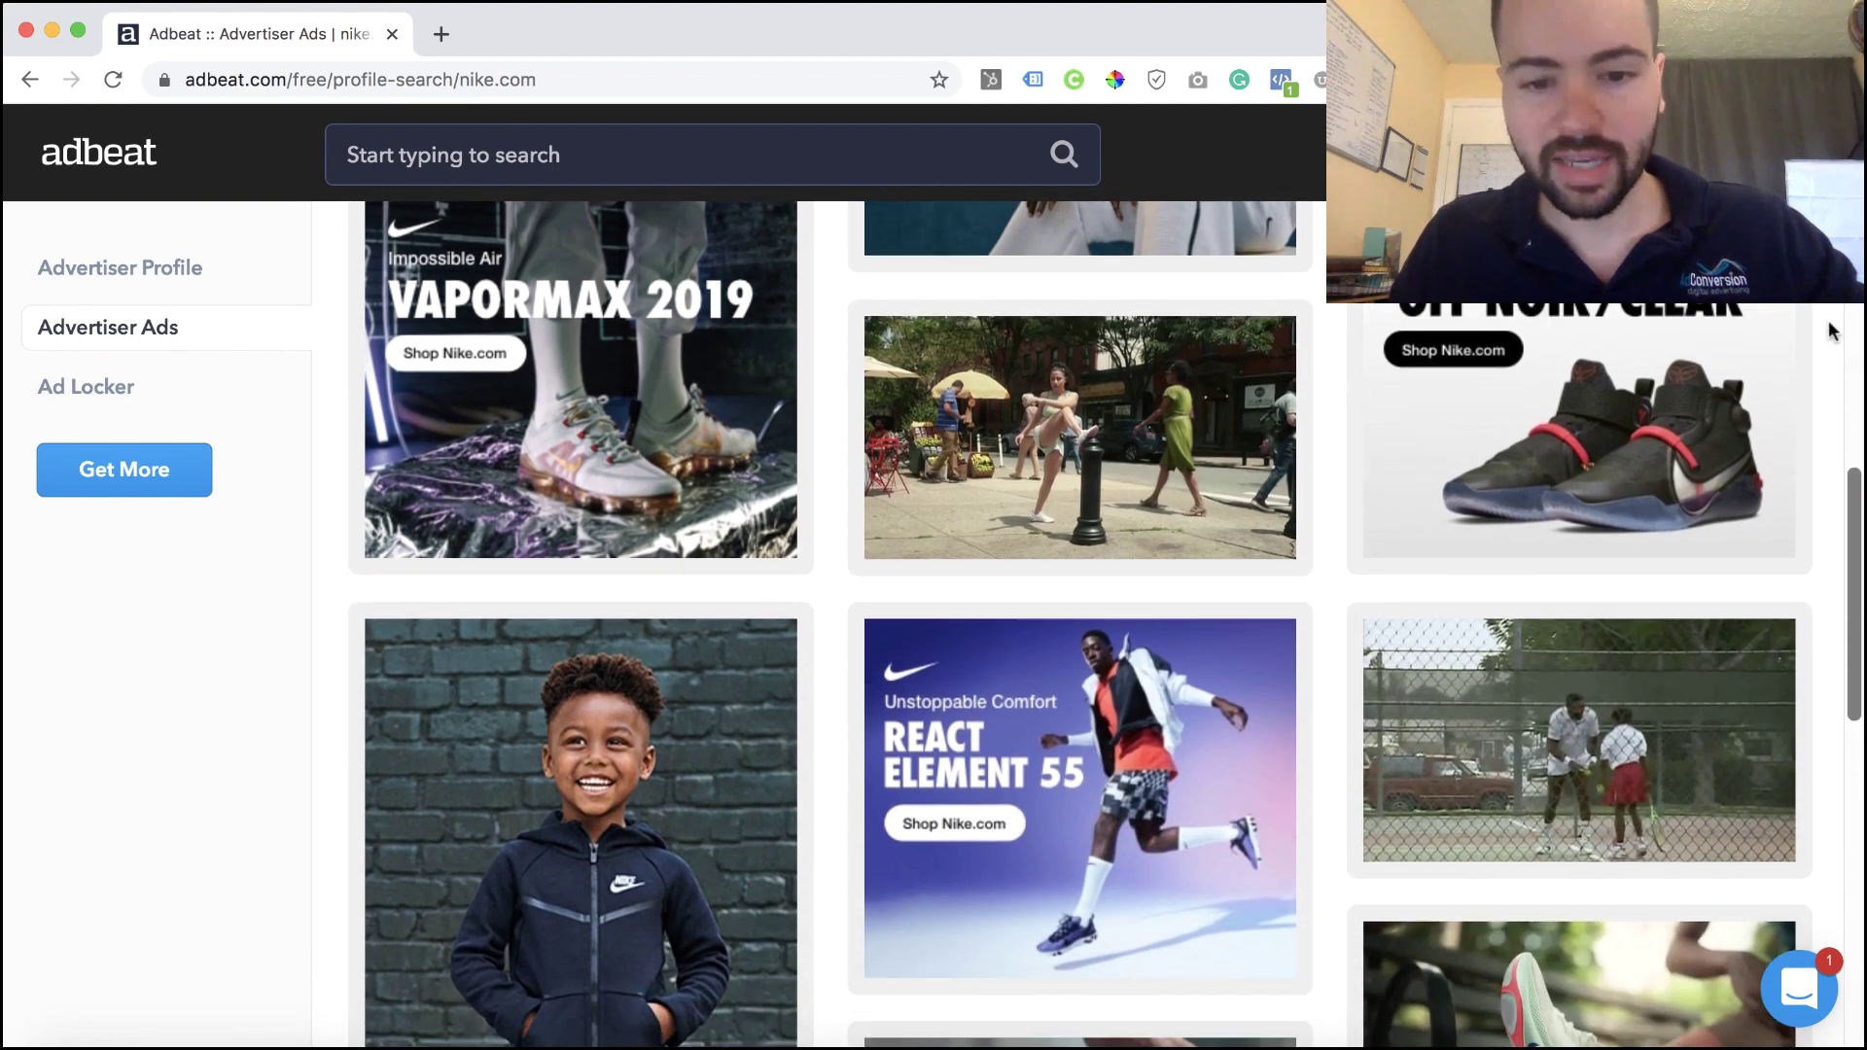
pyautogui.scroll(-2, 1250, 645)
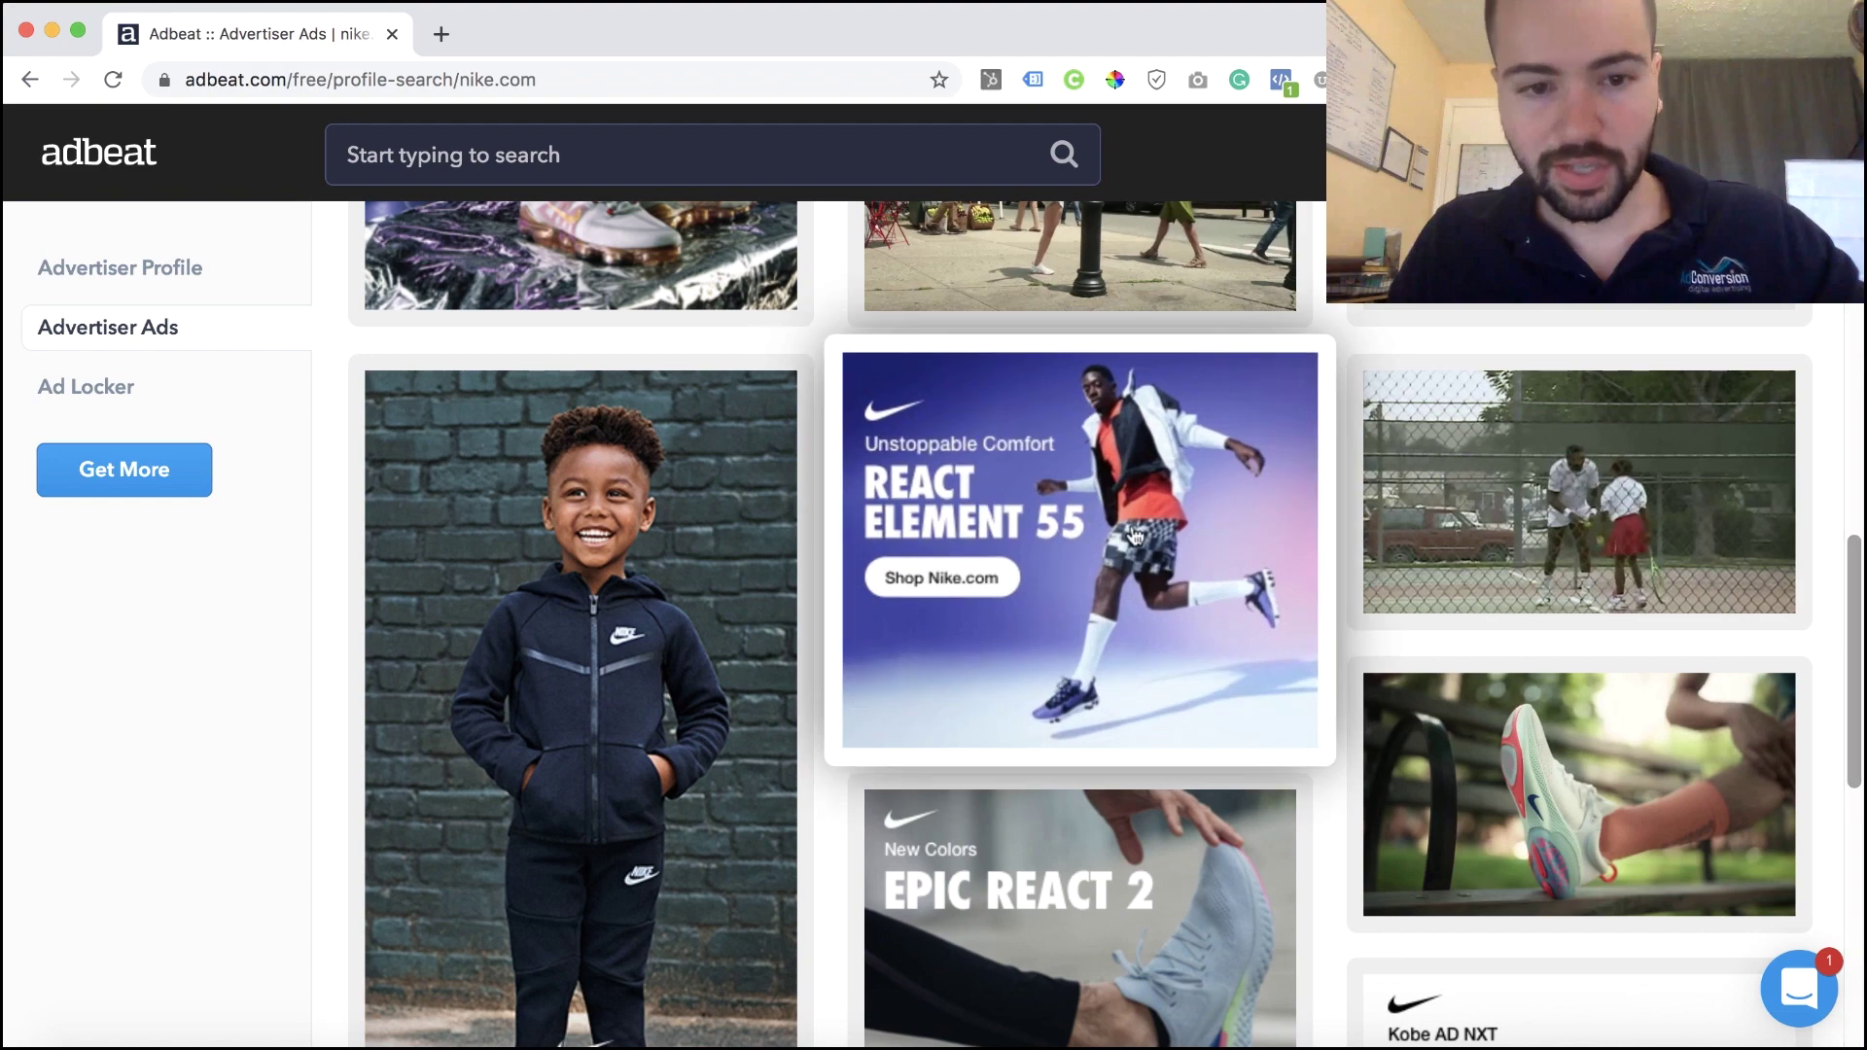
pyautogui.scroll(15, 1215, 603)
pyautogui.scroll(-1, 1216, 340)
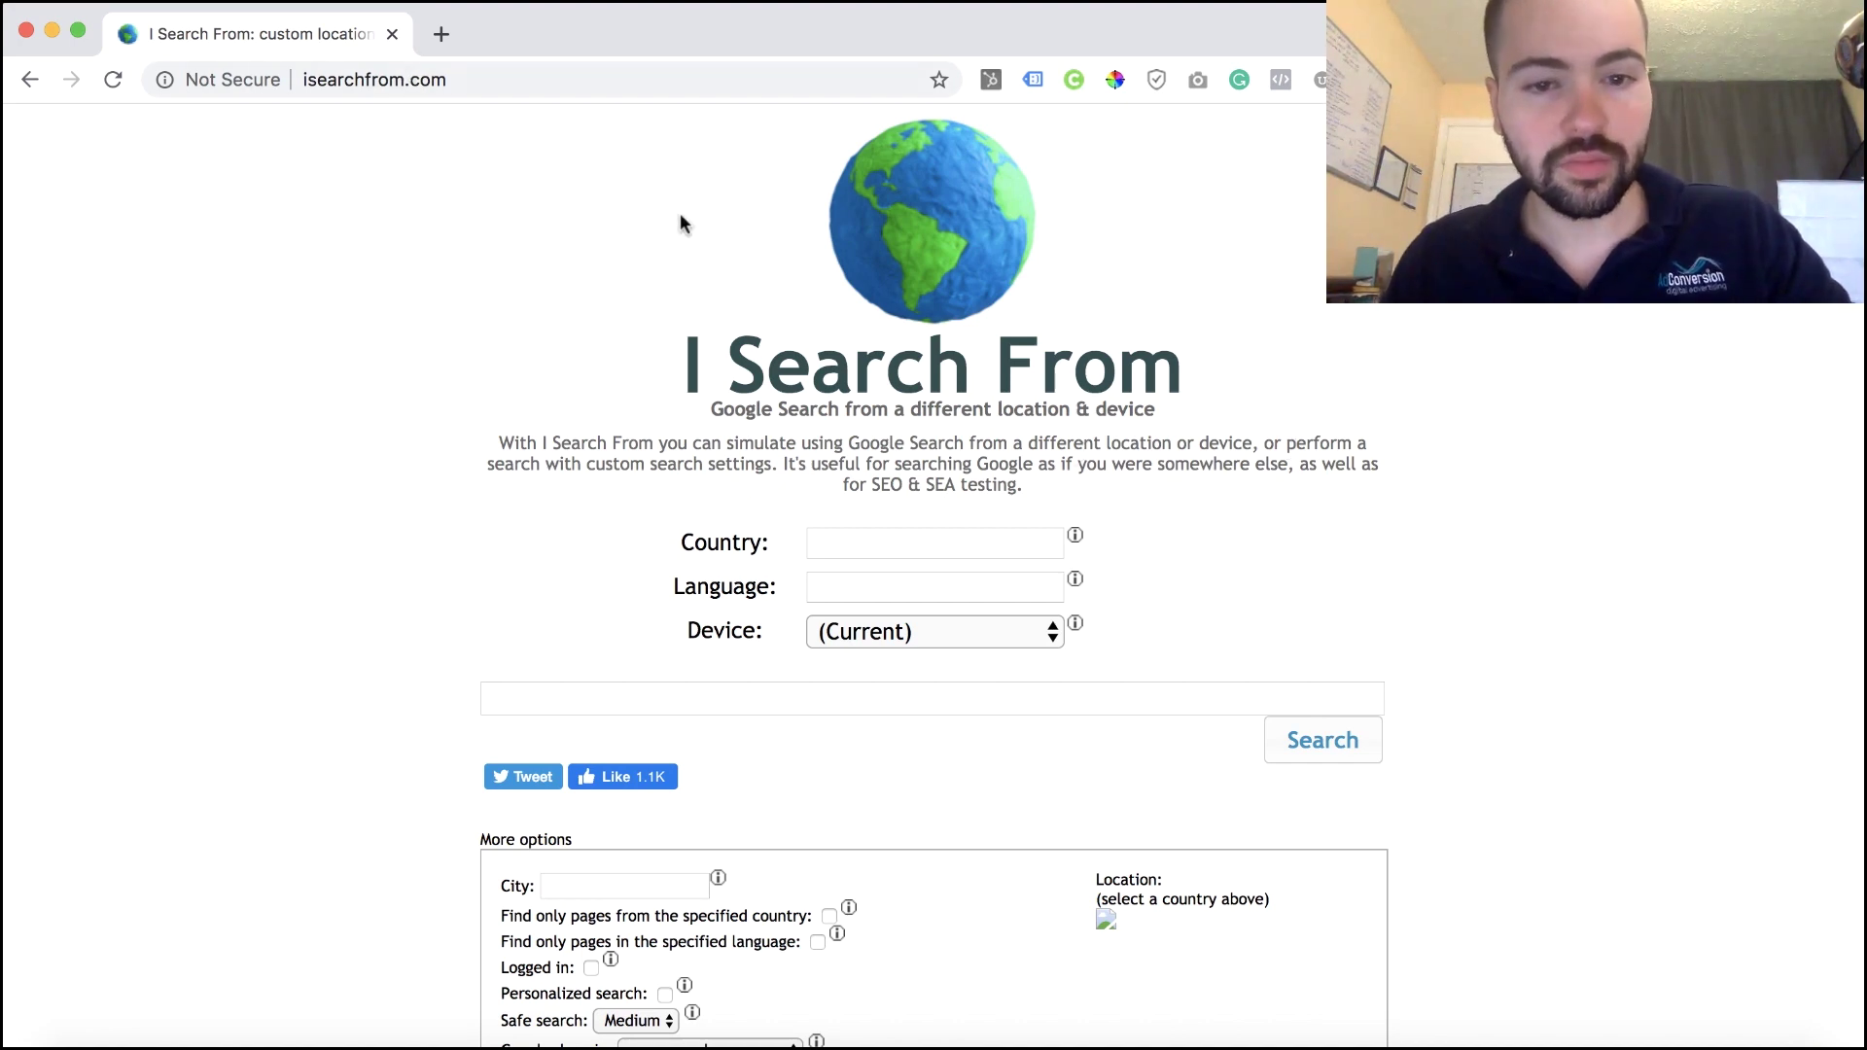
# Step: Set the search country to United States and the language to English
pyautogui.click(872, 543)
pyautogui.write('unit')
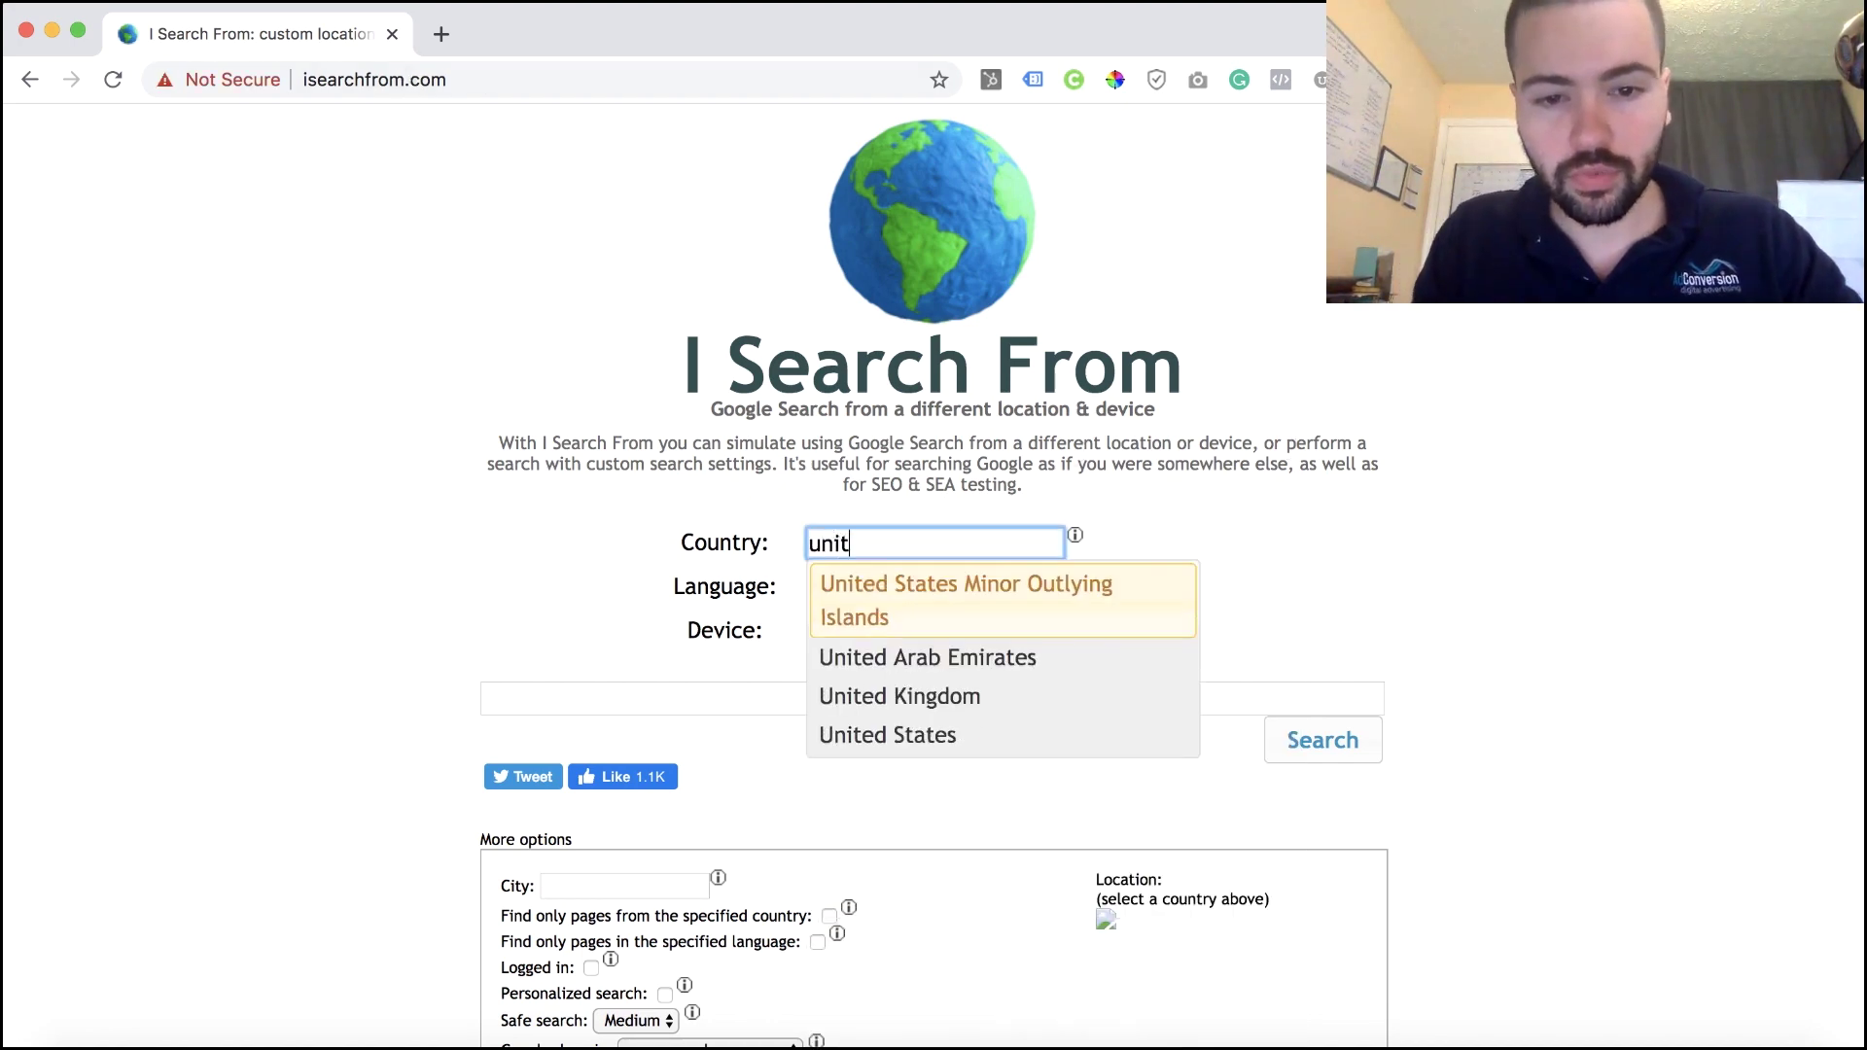
pyautogui.write('ed stat')
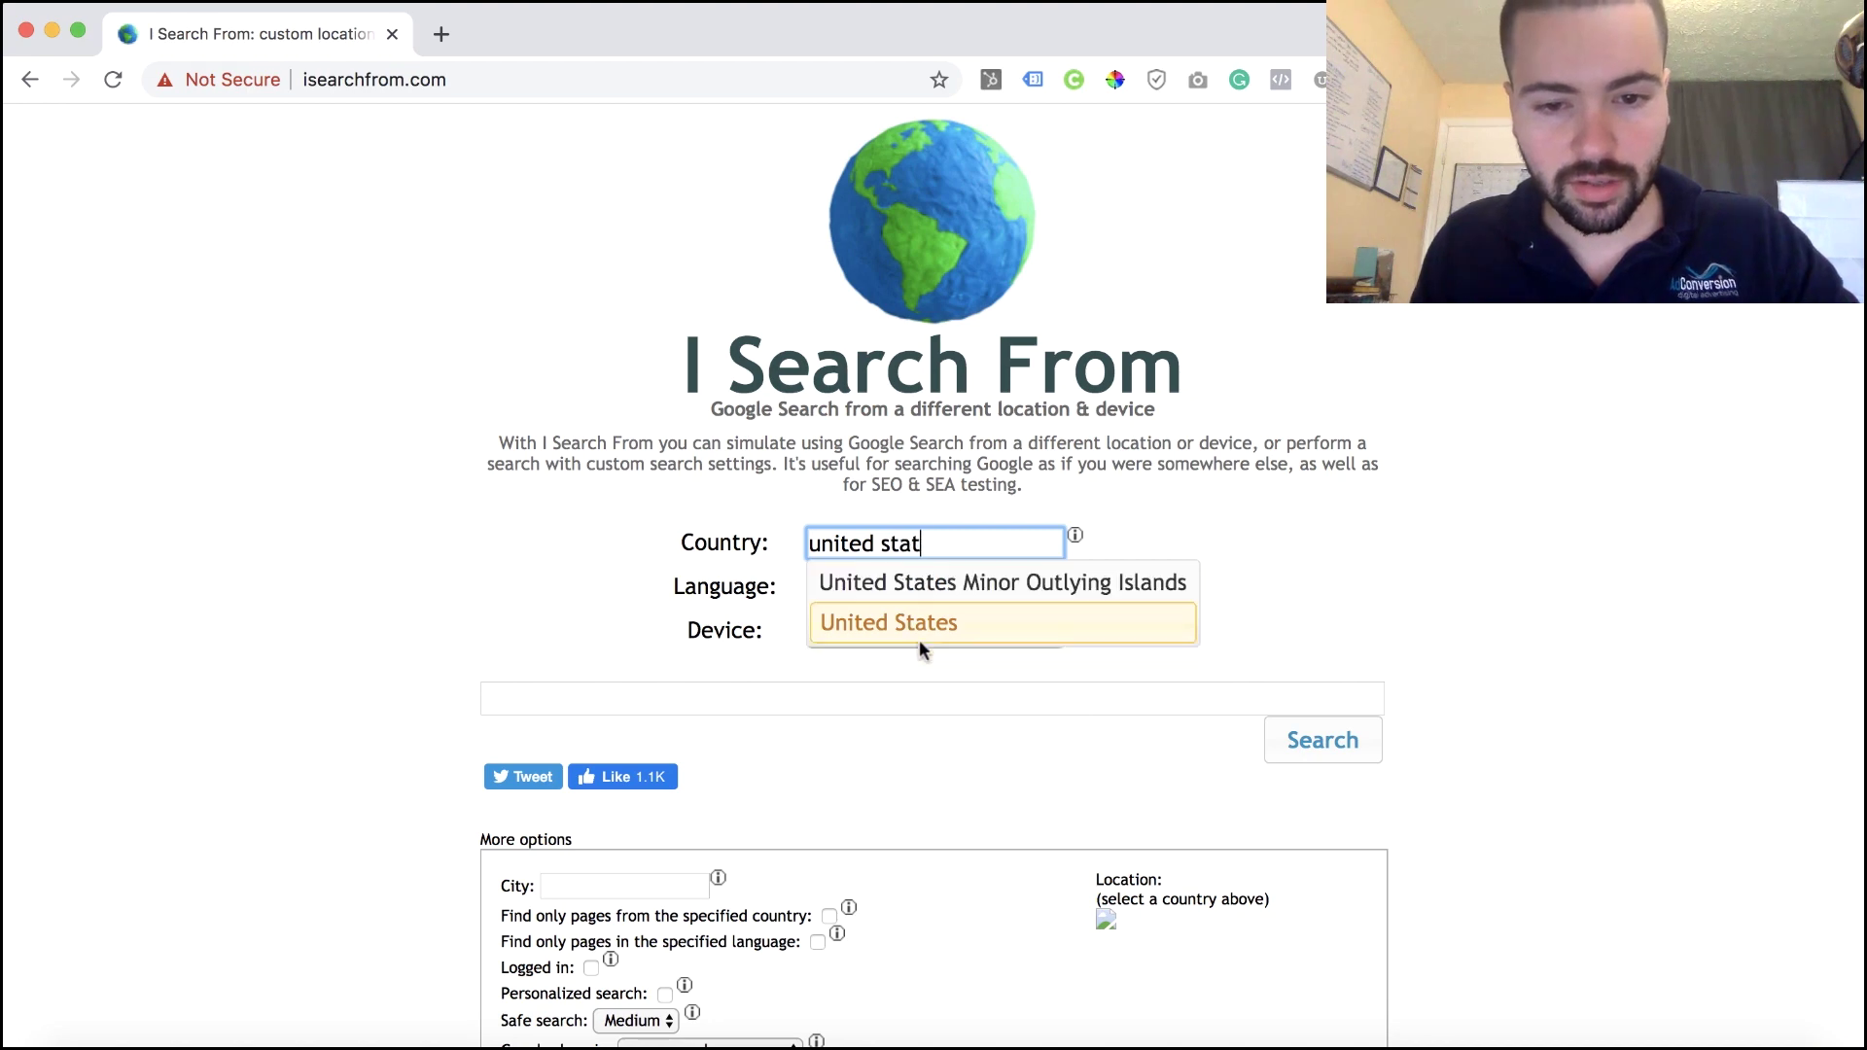
pyautogui.click(918, 626)
pyautogui.write('english')
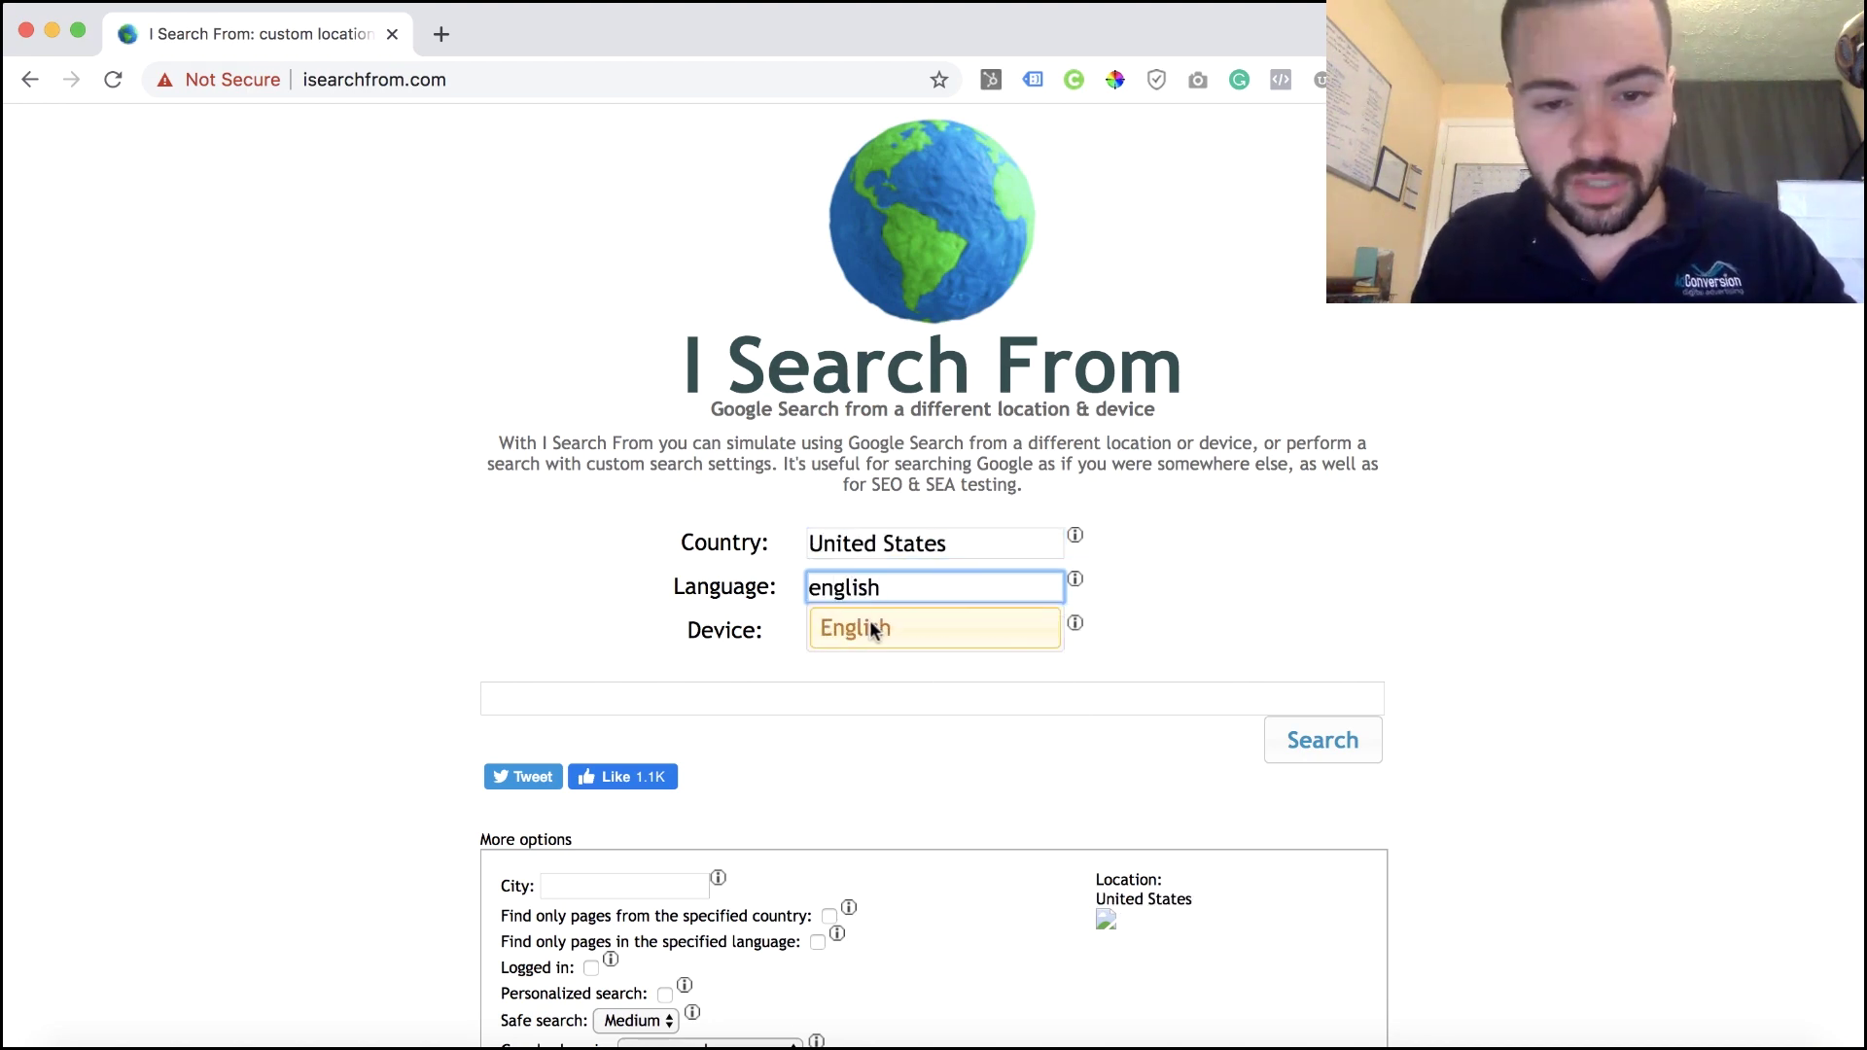
pyautogui.click(872, 629)
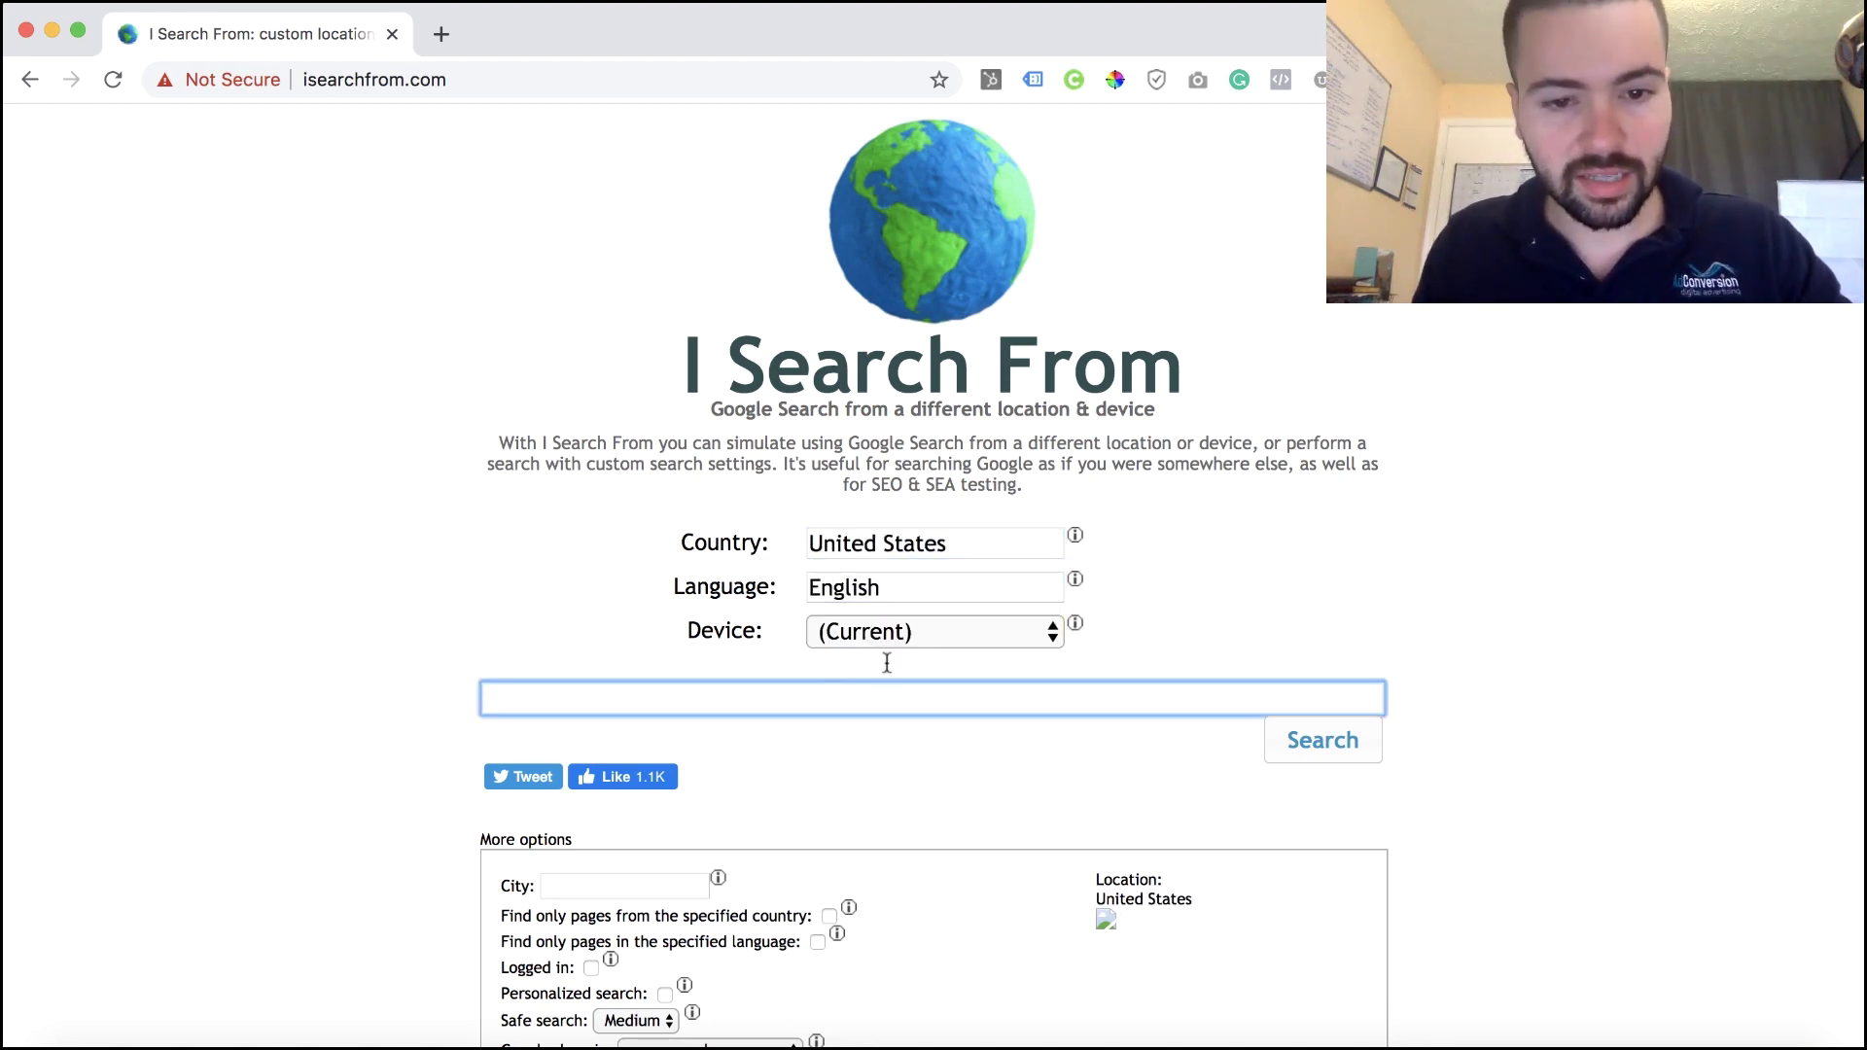
# Step: Keep the device as Current and enter "personal injury attorney" as the search query
pyautogui.click(929, 634)
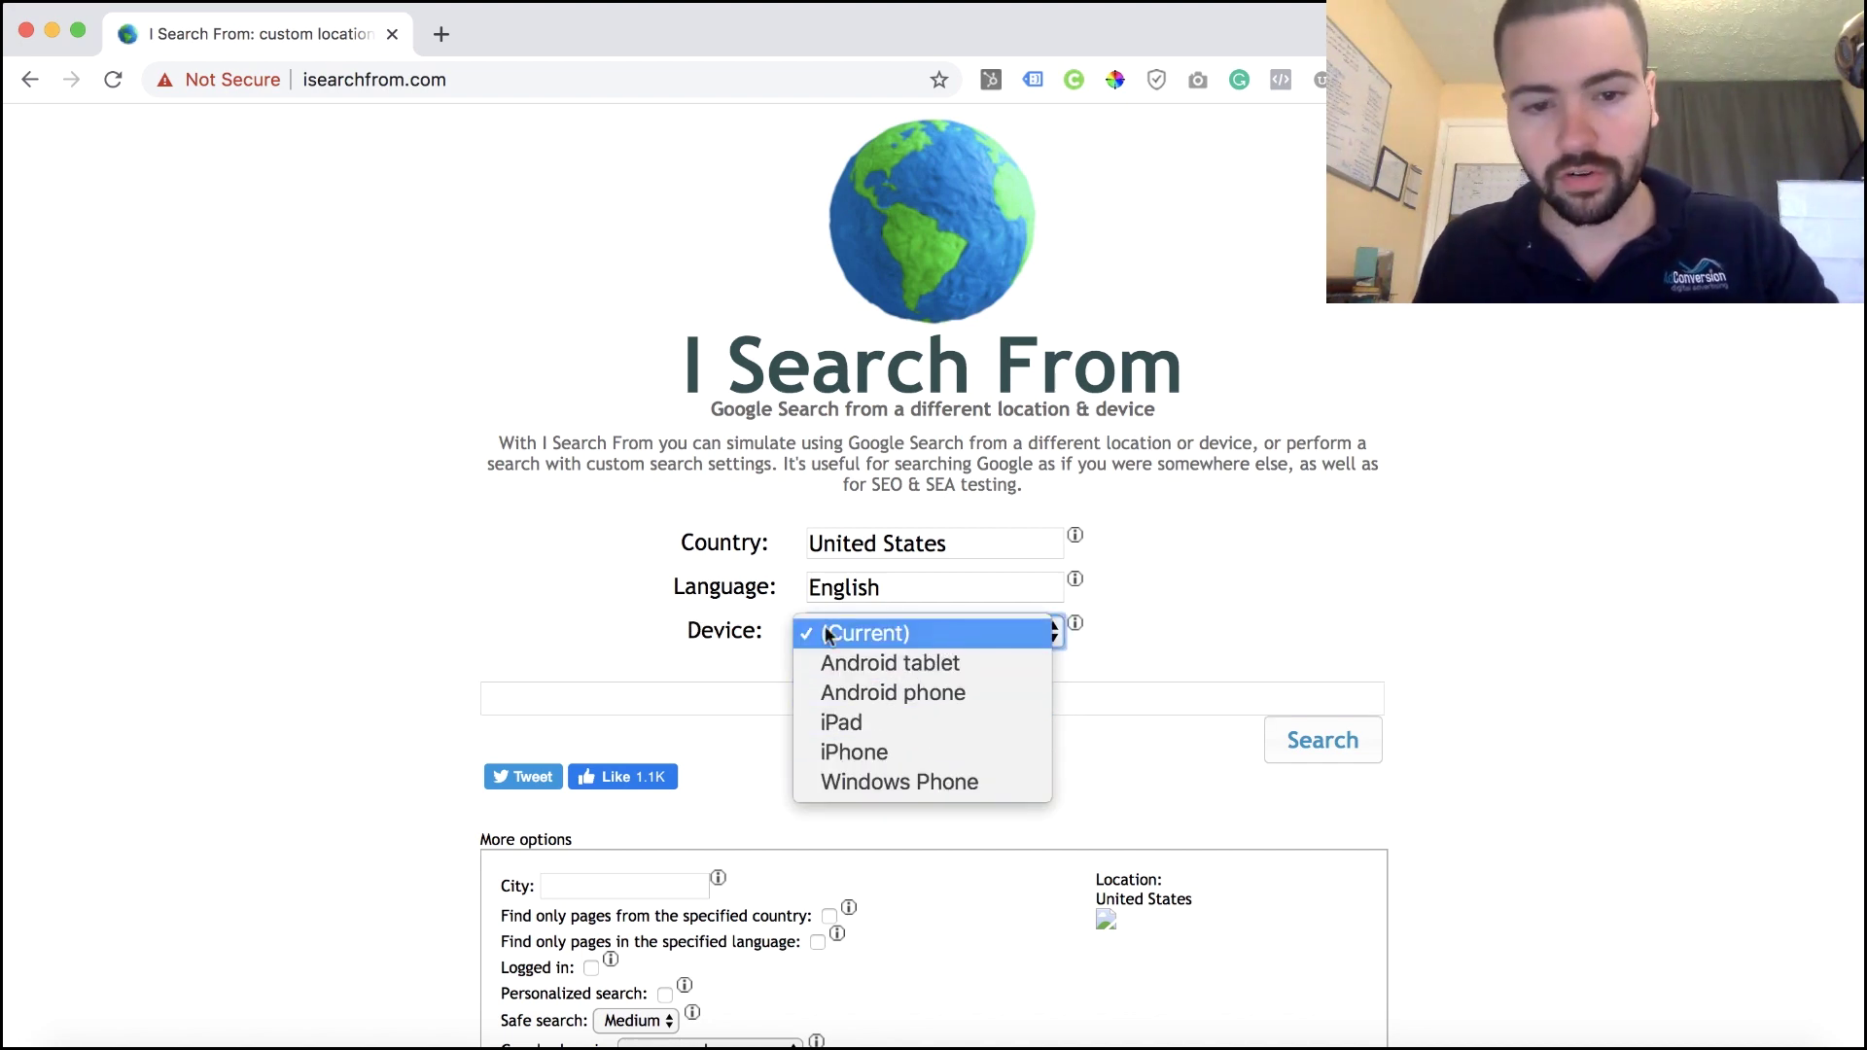
pyautogui.click(568, 638)
pyautogui.scroll(-1, 567, 640)
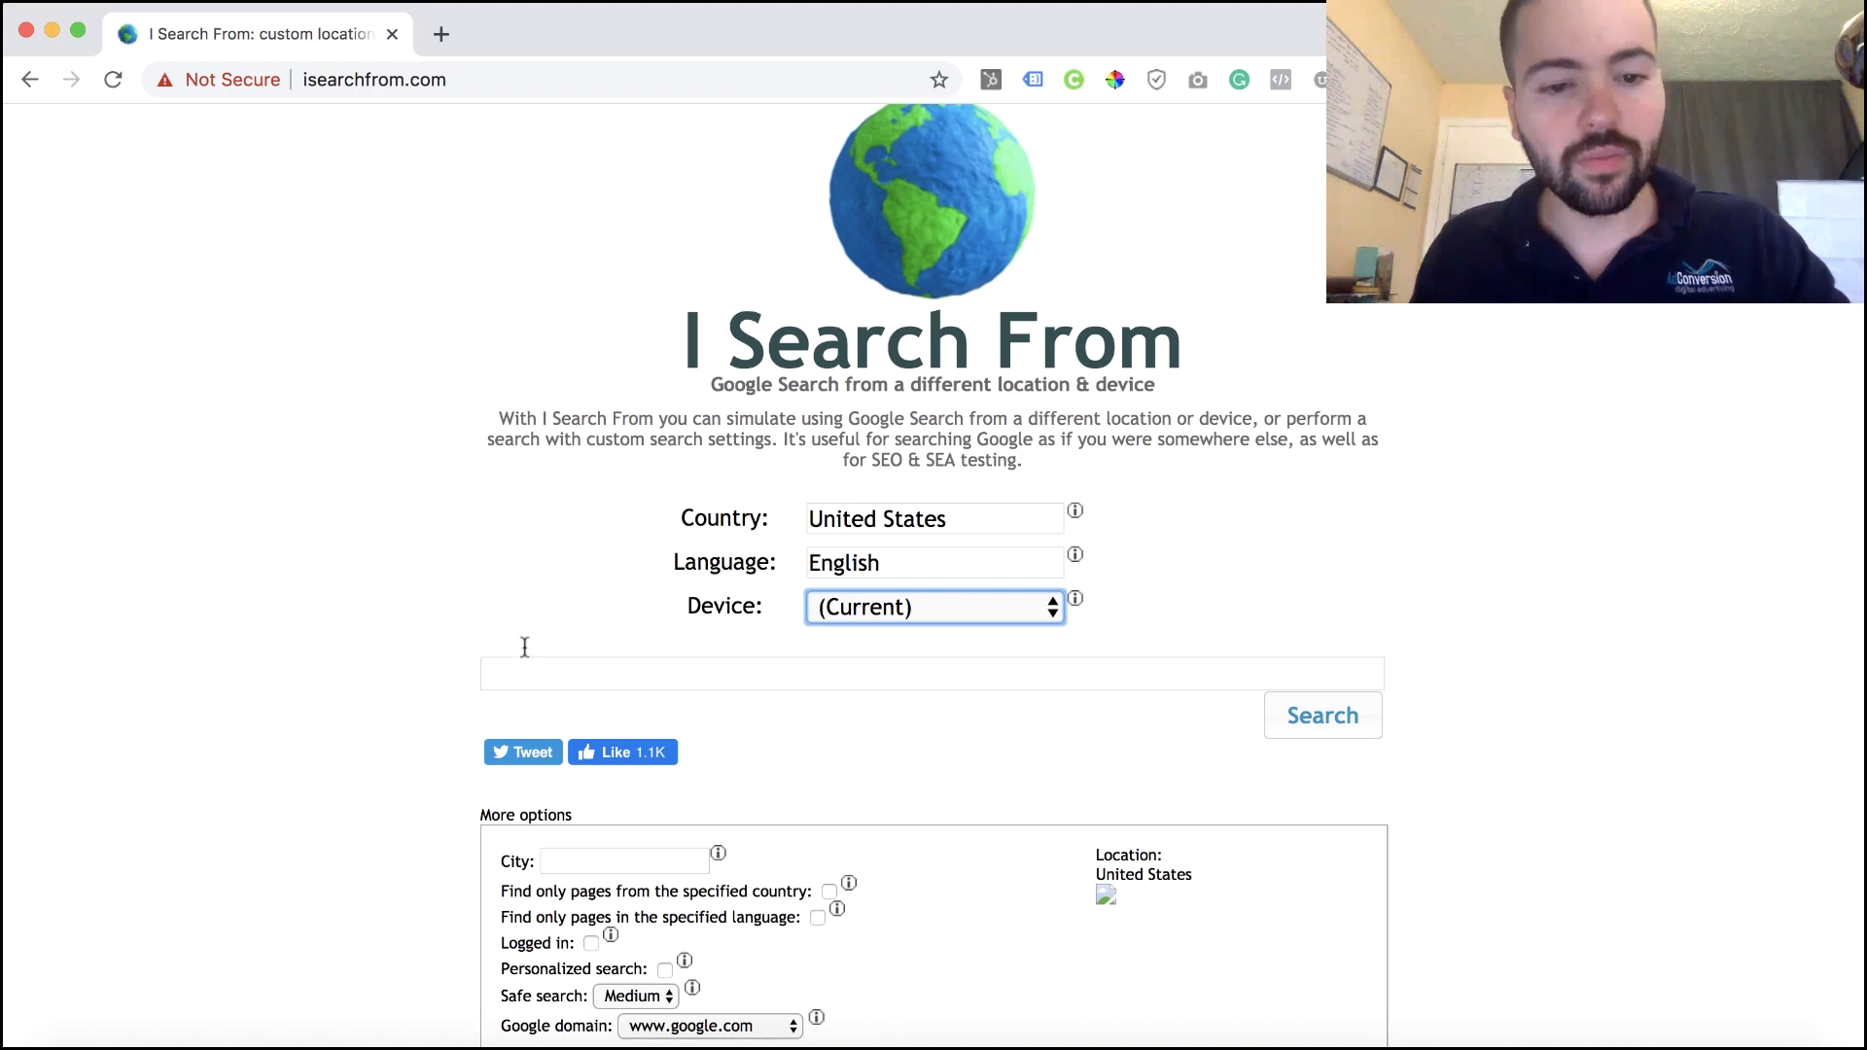
pyautogui.click(528, 657)
pyautogui.write('personal injury attorney')
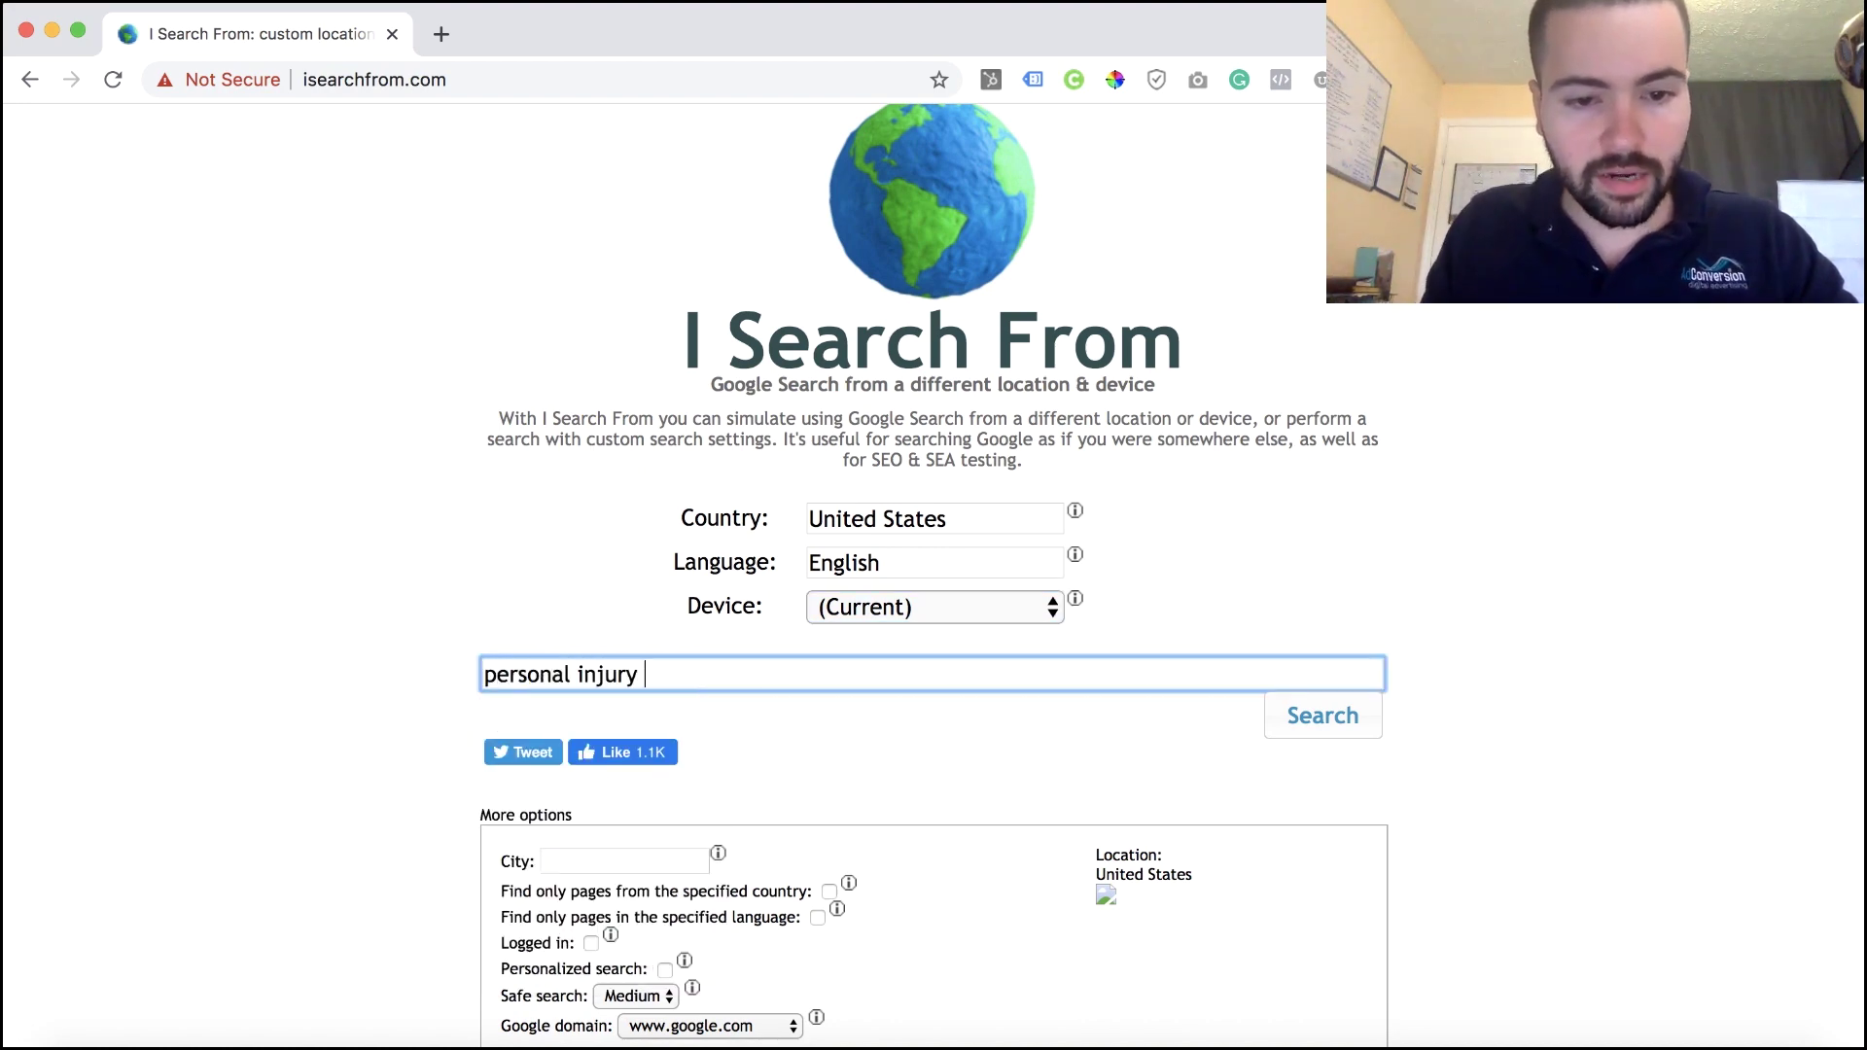
pyautogui.click(409, 647)
# Step: Limit the search to the city Miami (FL) and run it on Google
pyautogui.scroll(-4, 406, 648)
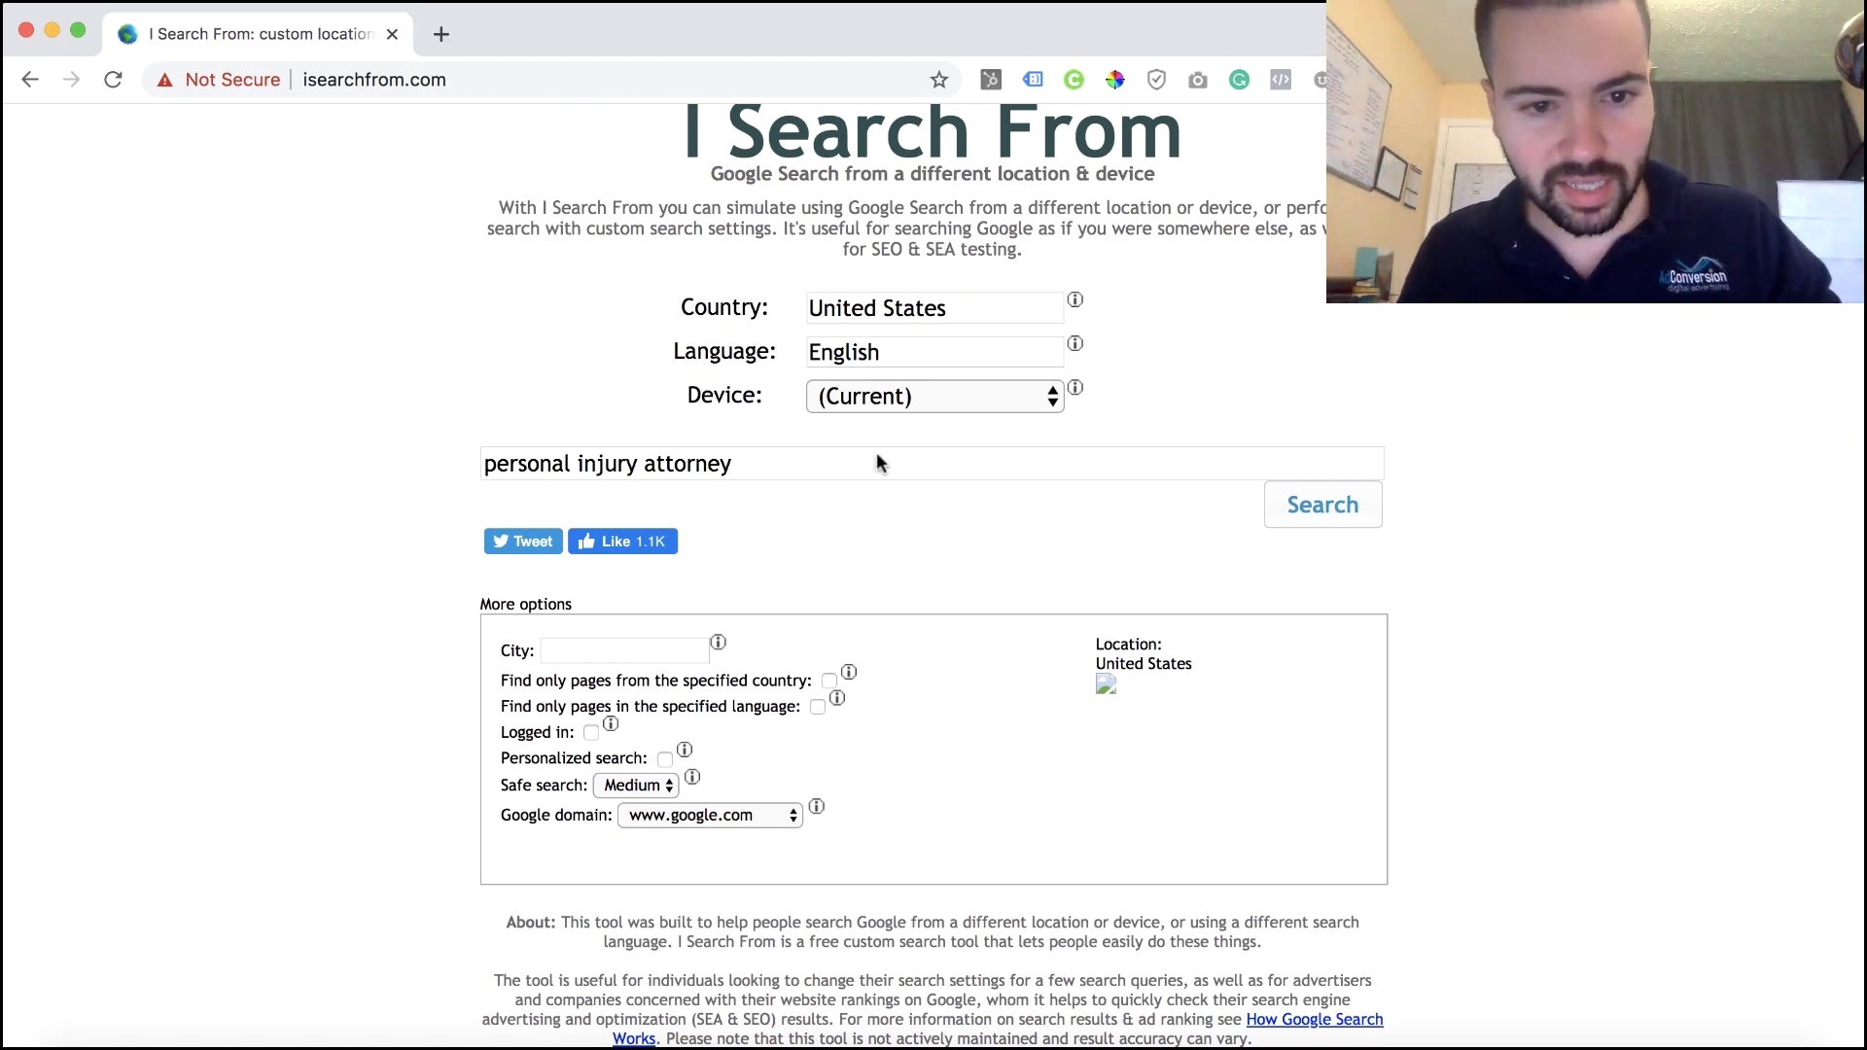
pyautogui.scroll(-1, 867, 496)
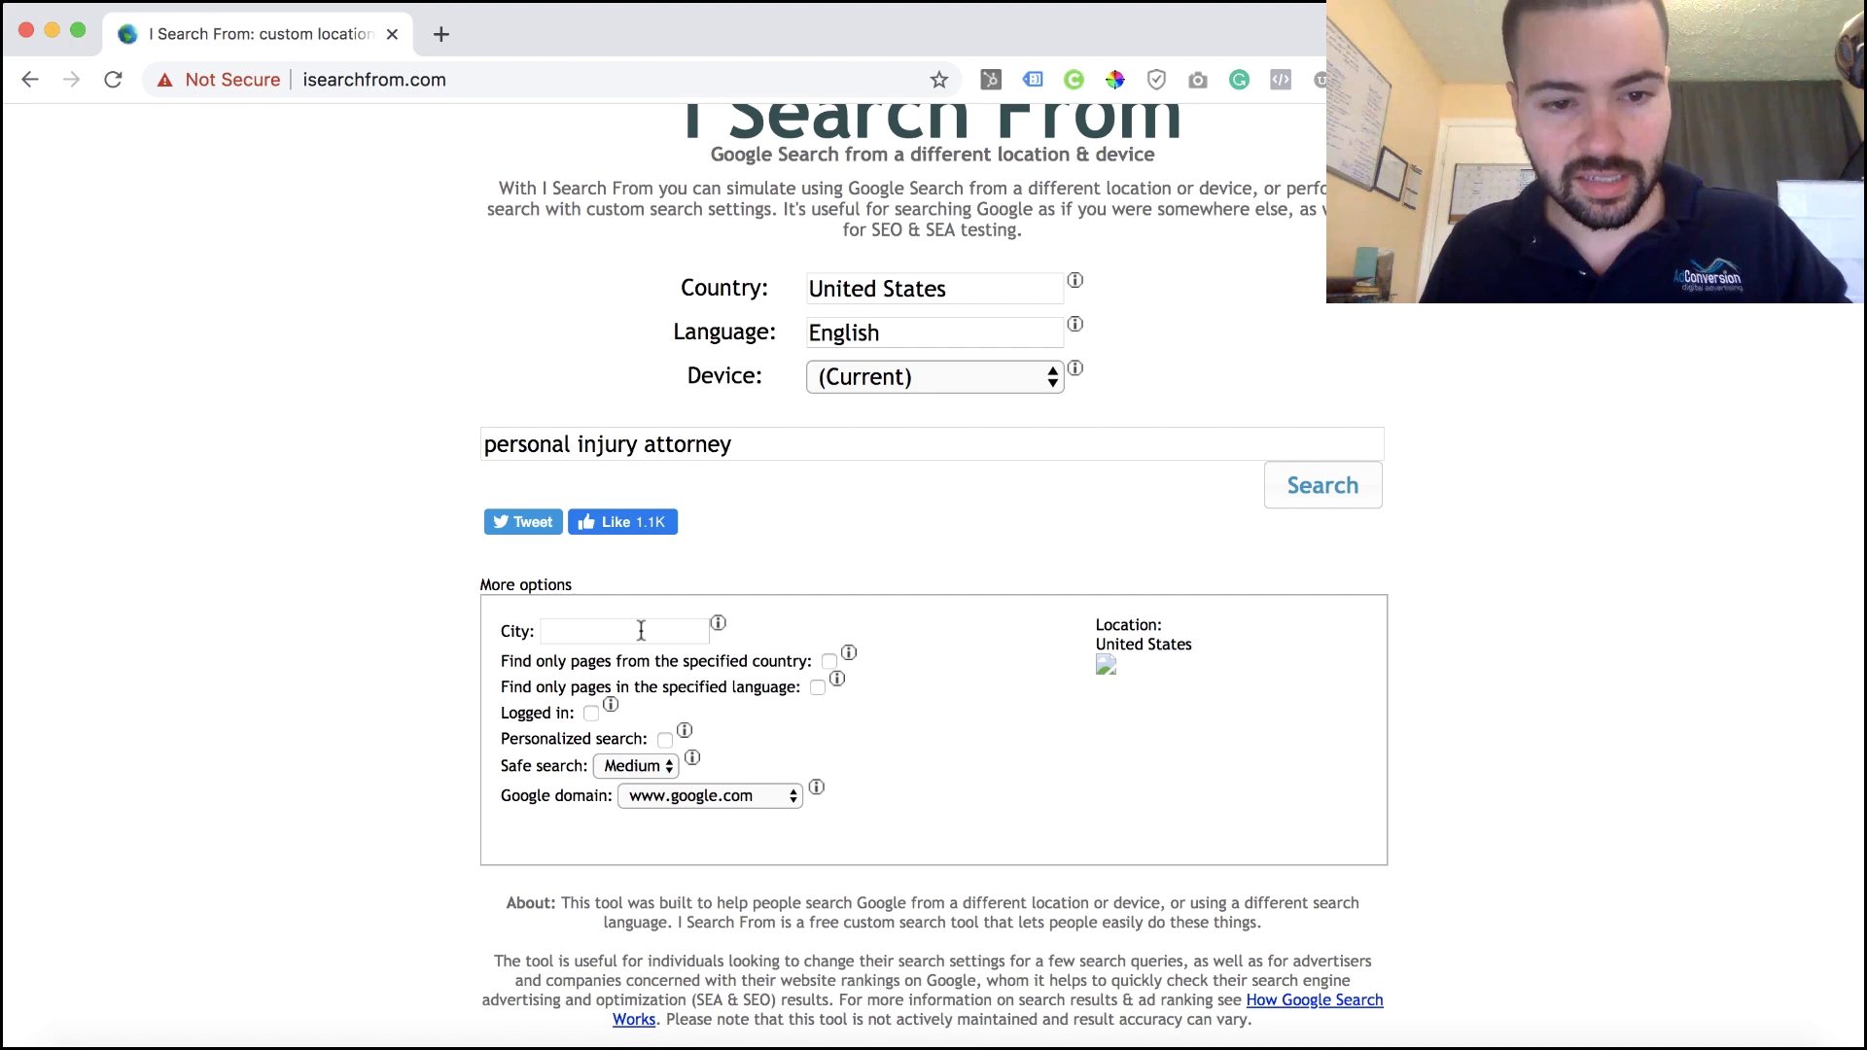
pyautogui.write('ami')
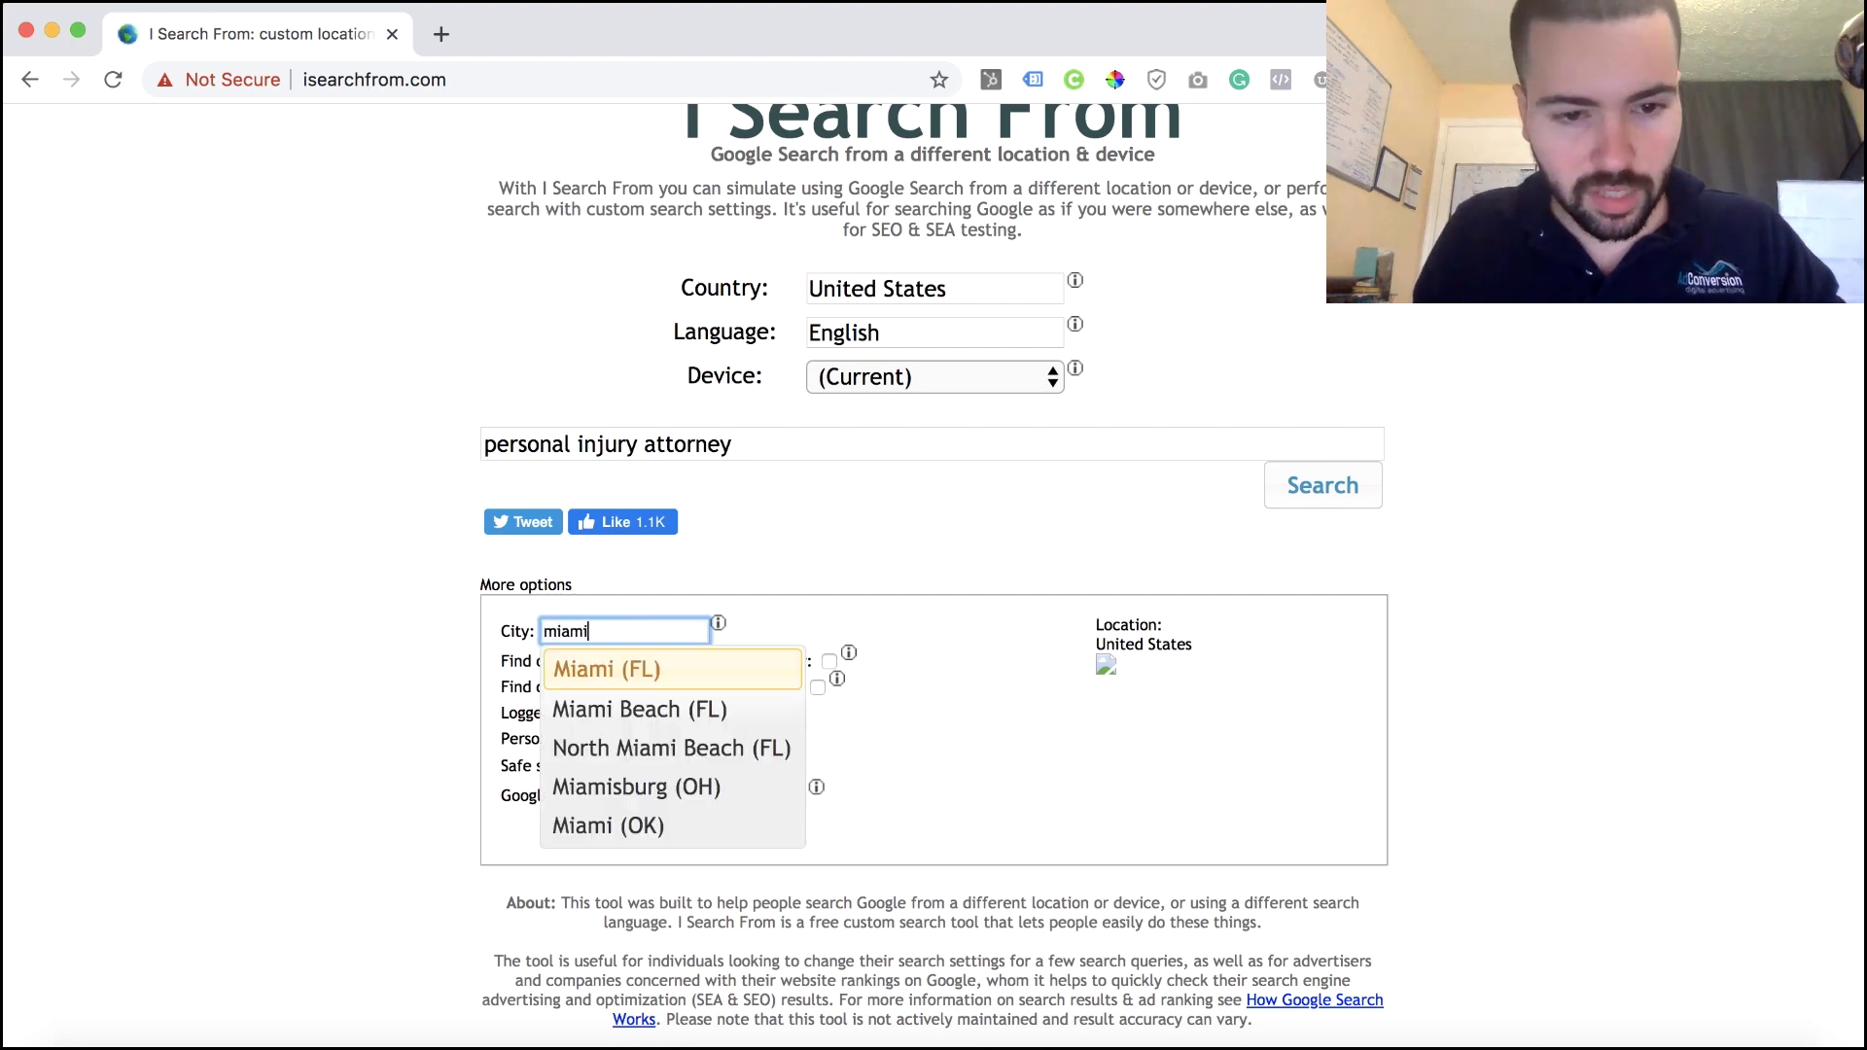
pyautogui.click(667, 686)
pyautogui.scroll(1, 783, 586)
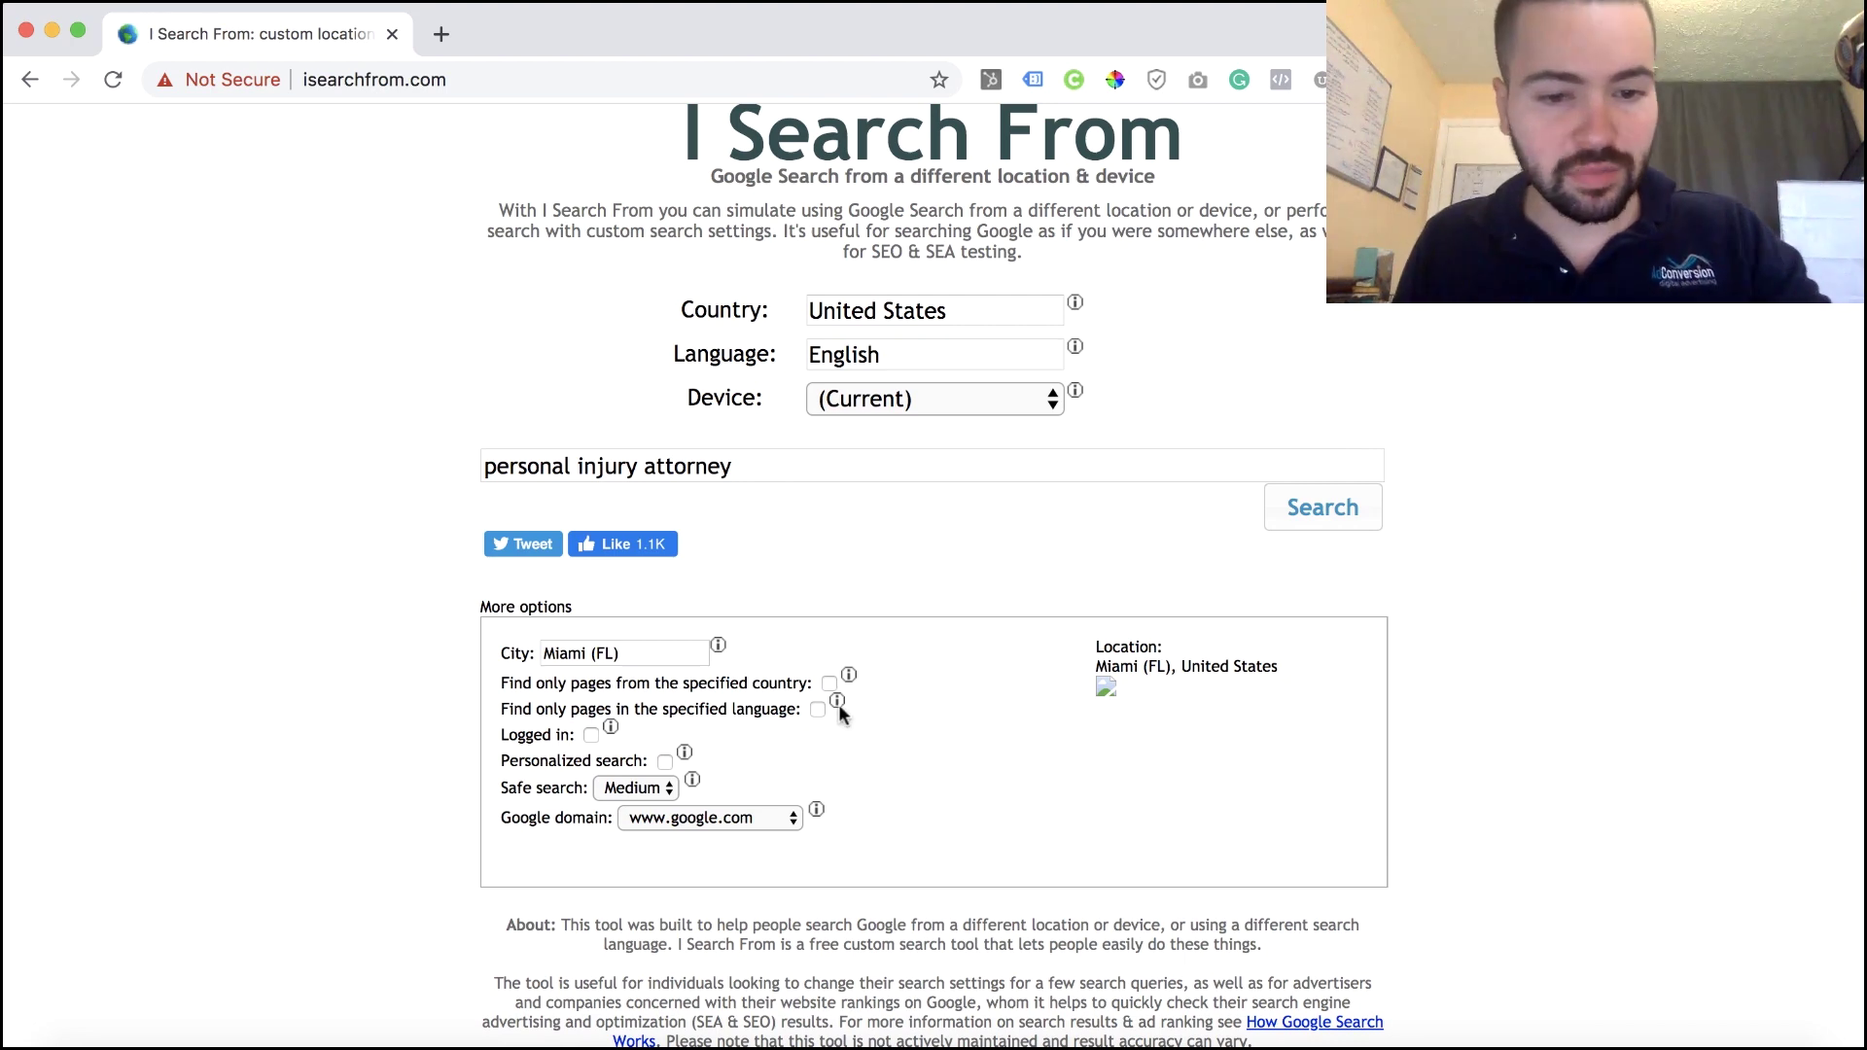
pyautogui.moveTo(839, 704)
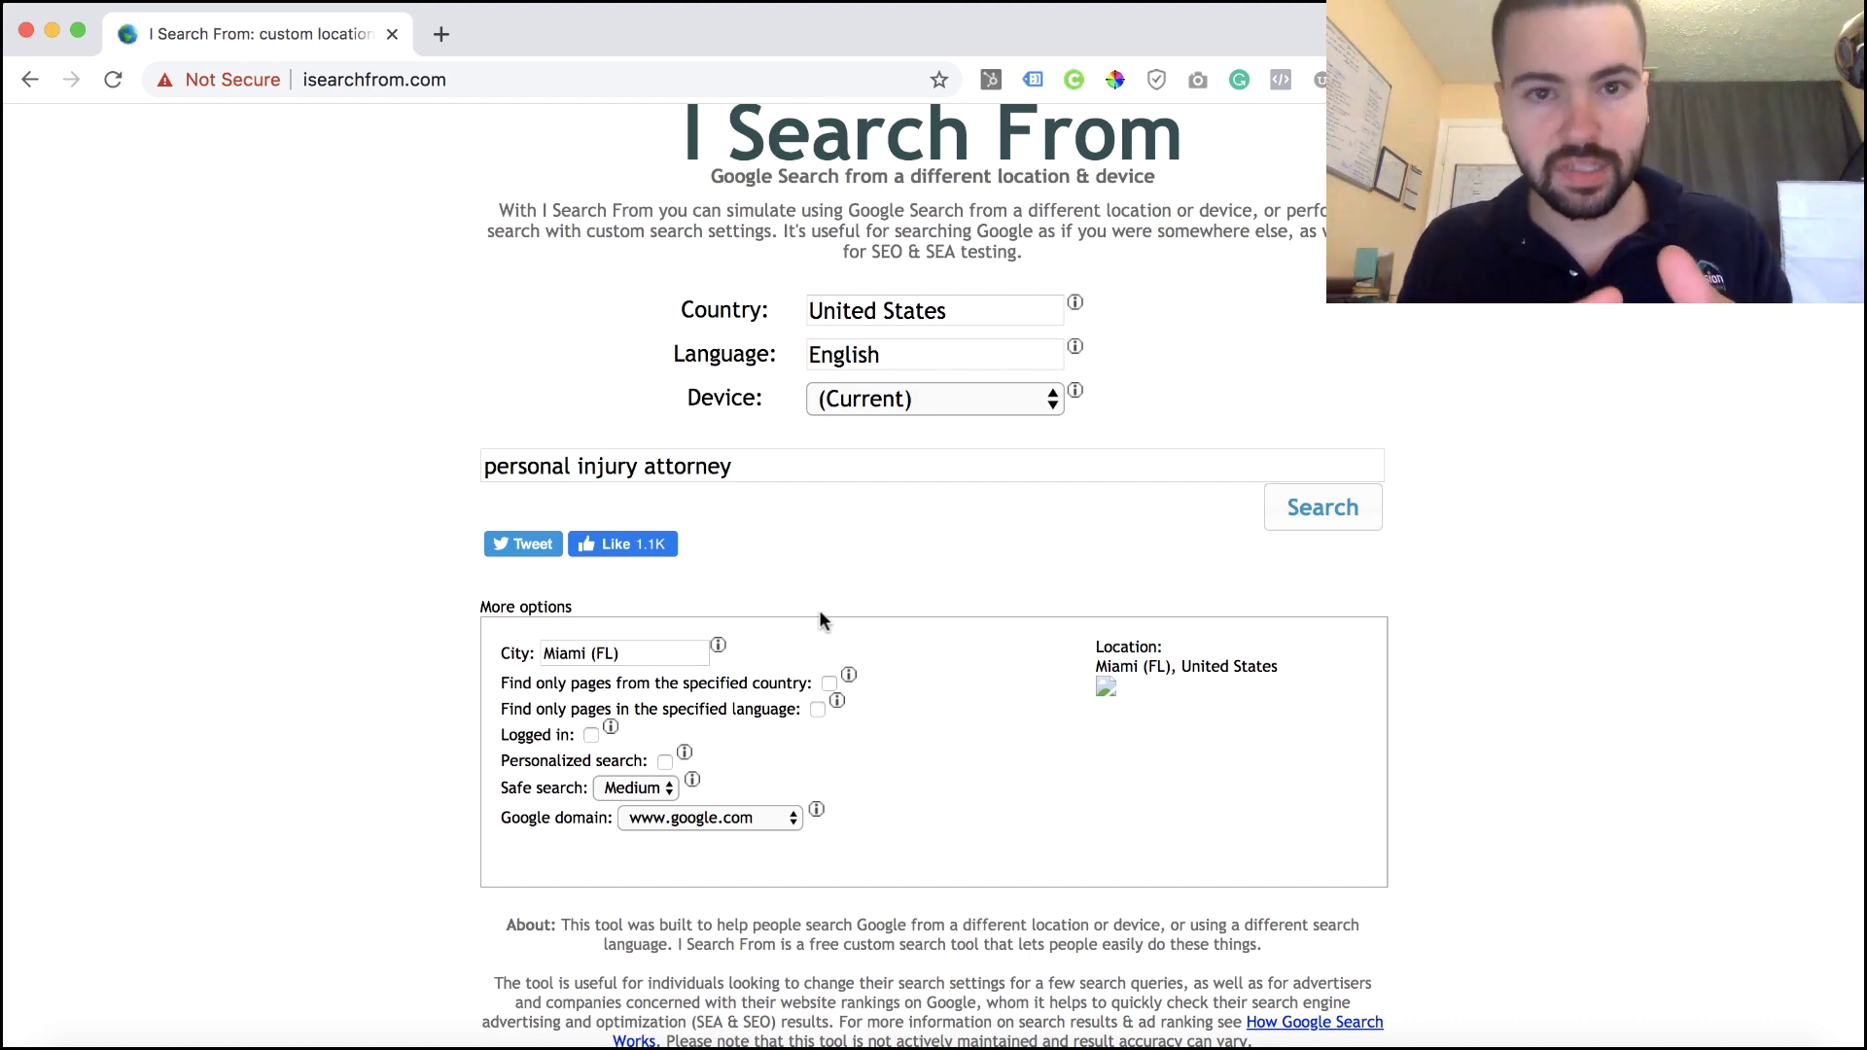
pyautogui.scroll(3, 819, 613)
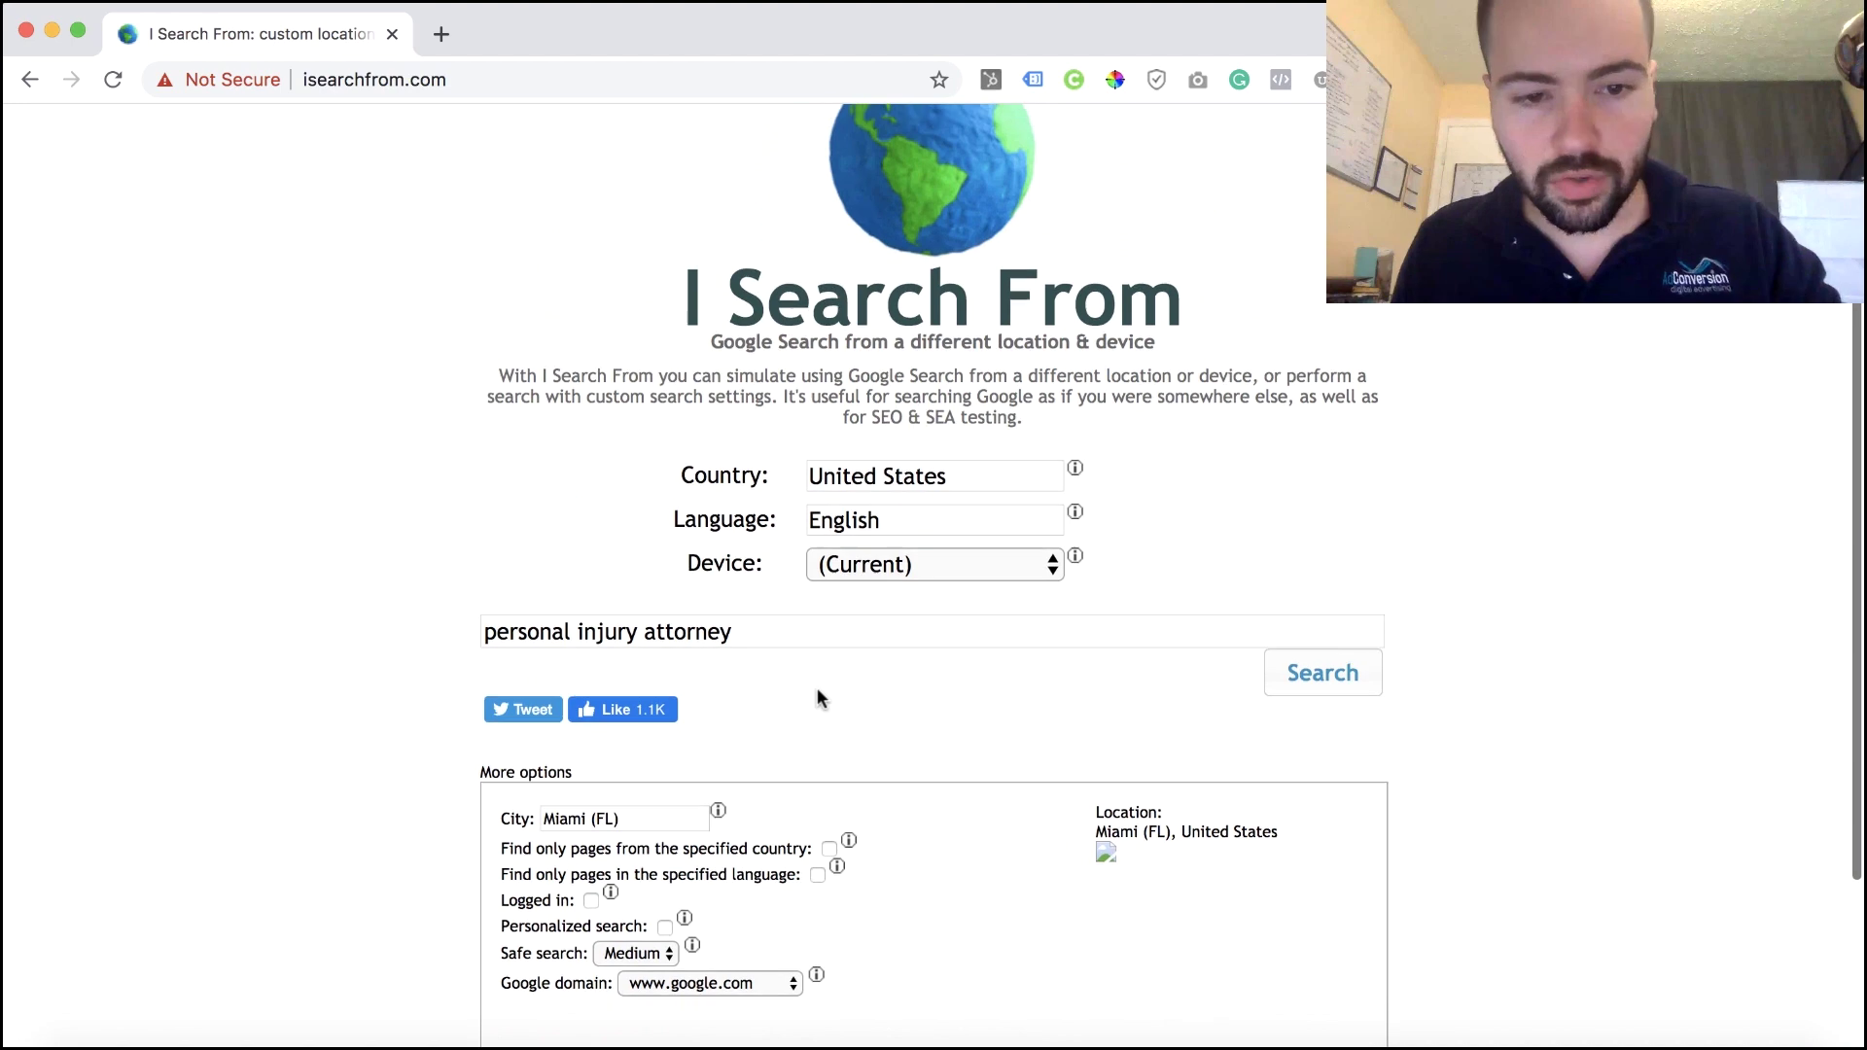
pyautogui.click(1348, 685)
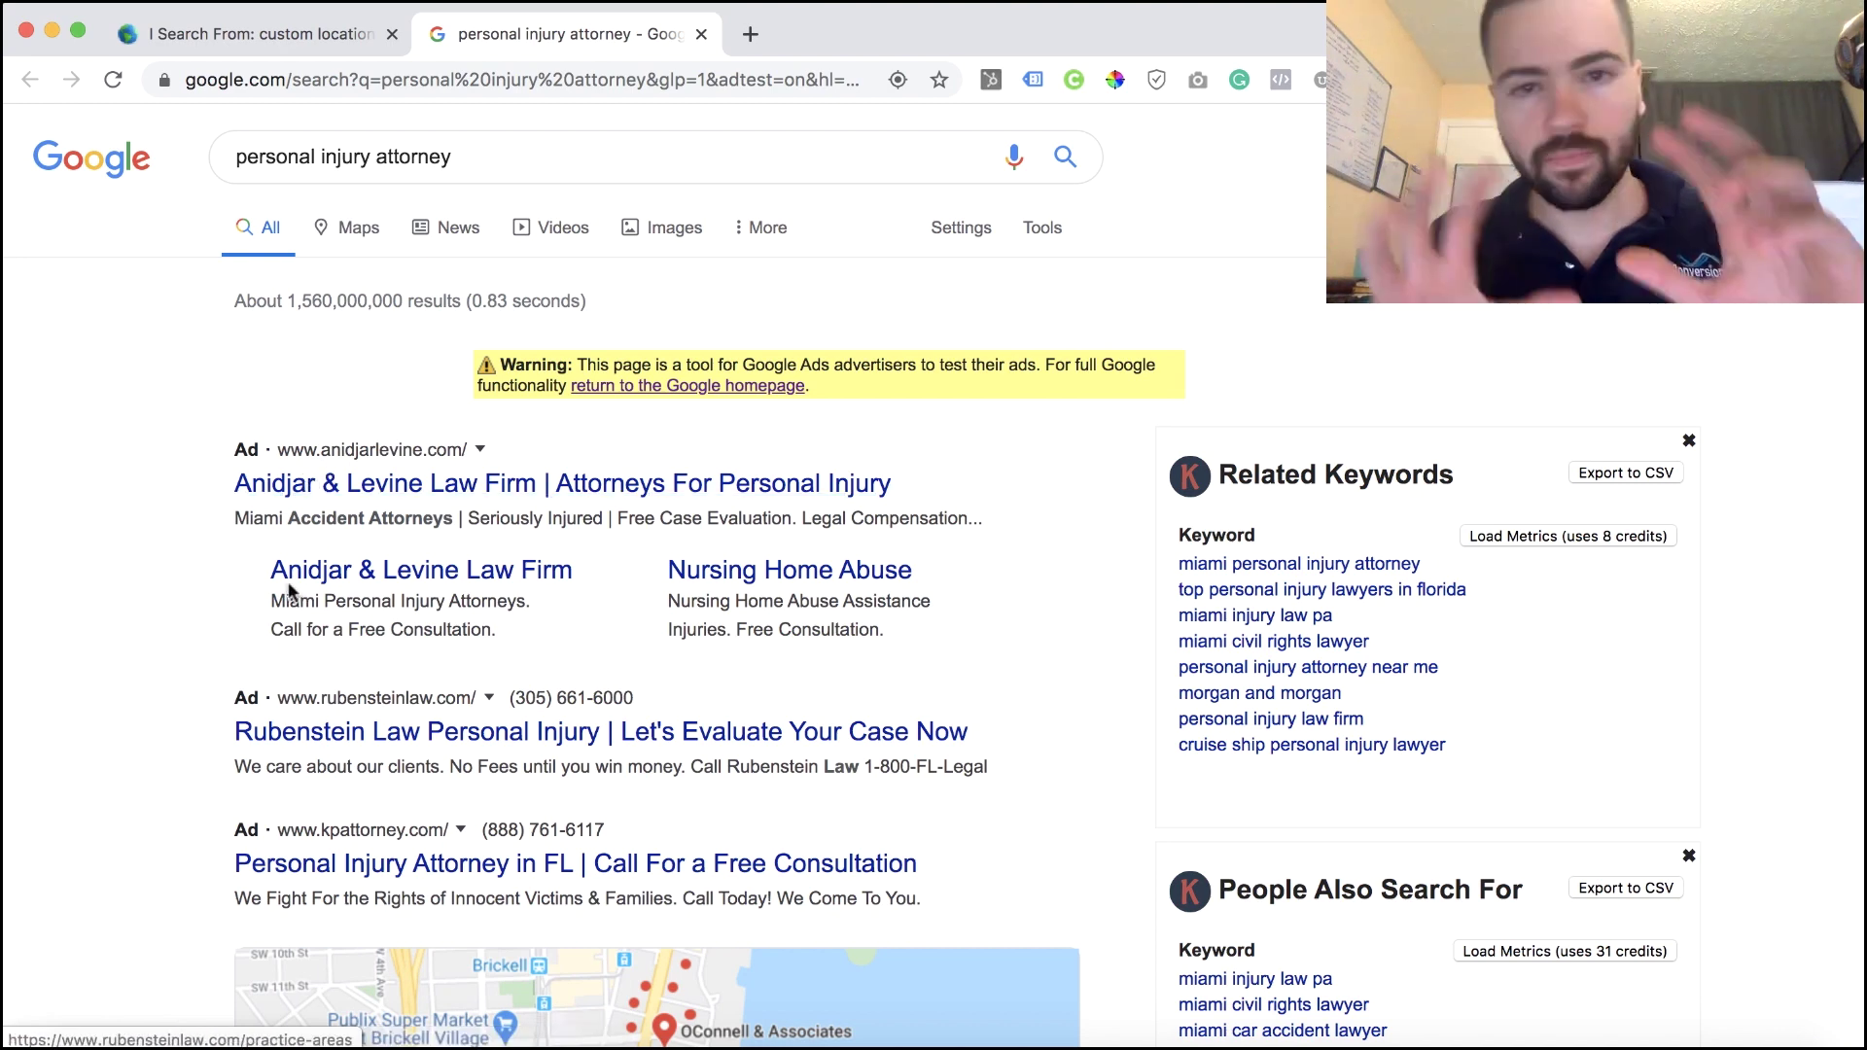
# Step: Review the paid results and visit the landing pages of the Anidjar & Levine and Rubenstein Law ads
pyautogui.scroll(-1, 223, 525)
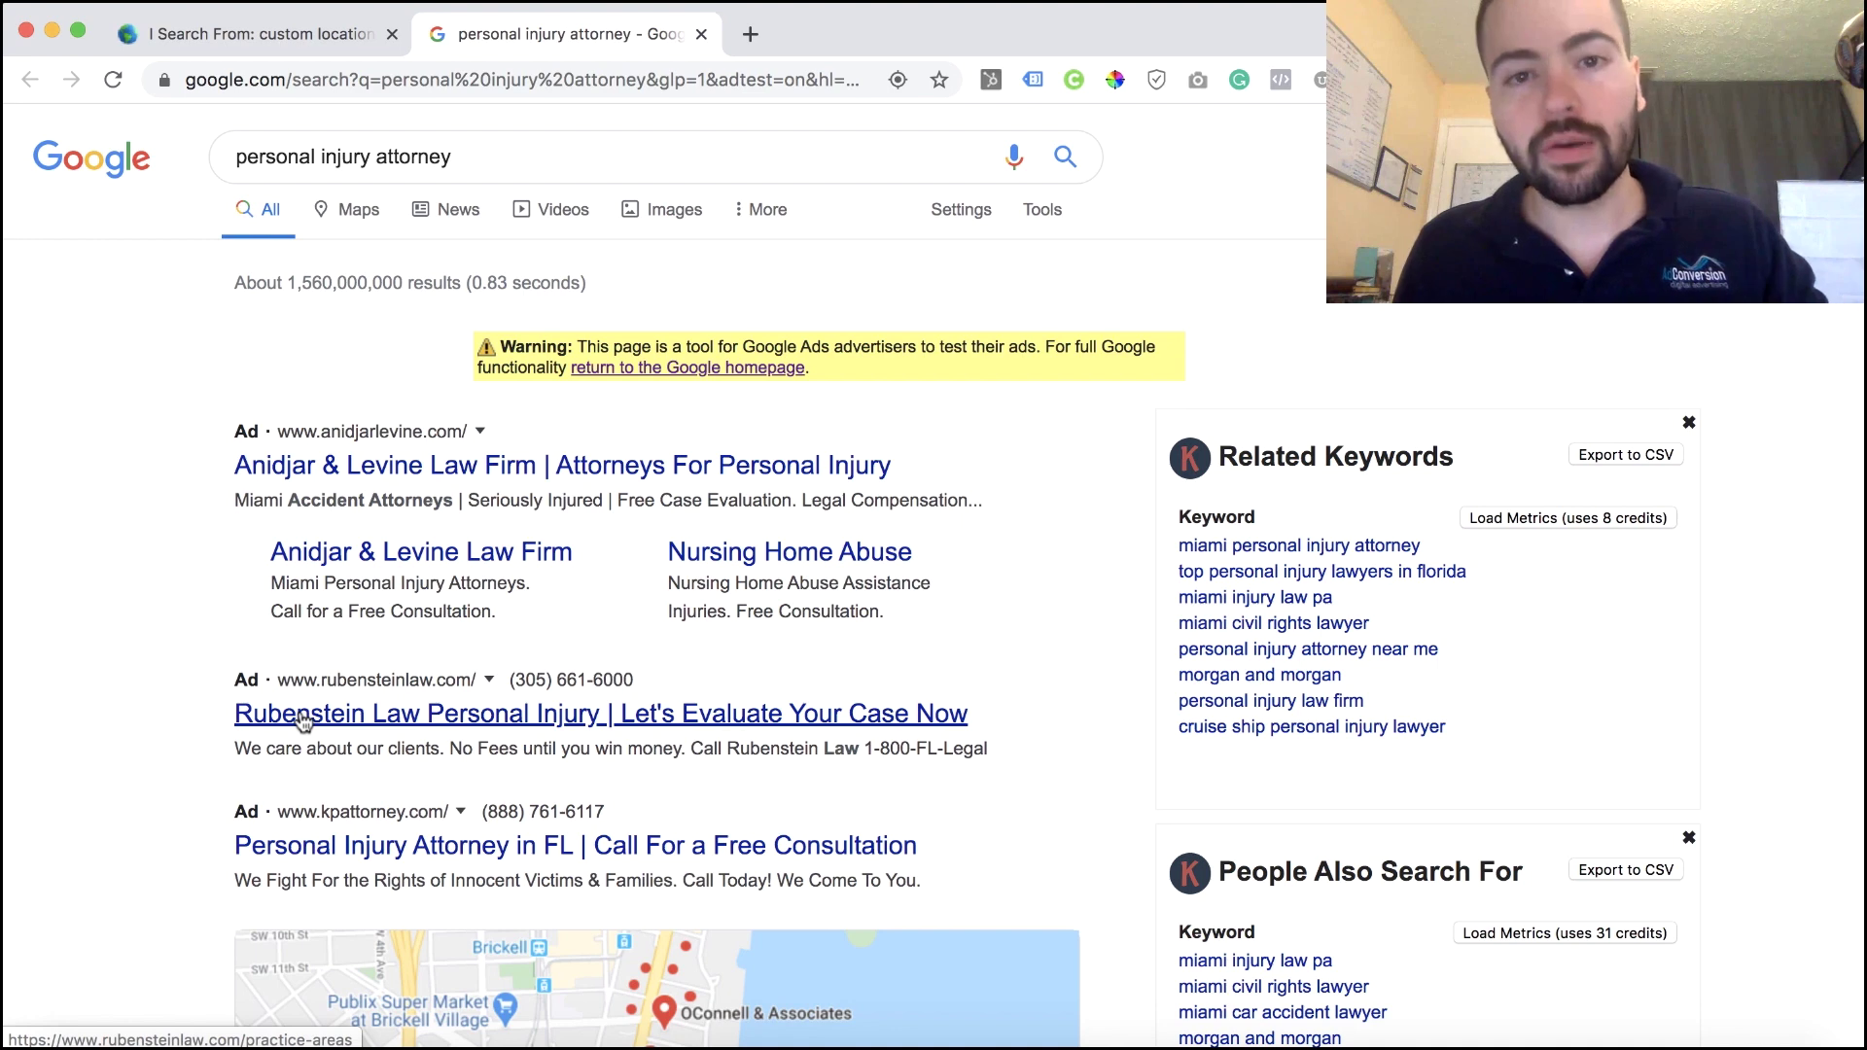
pyautogui.scroll(1, 321, 506)
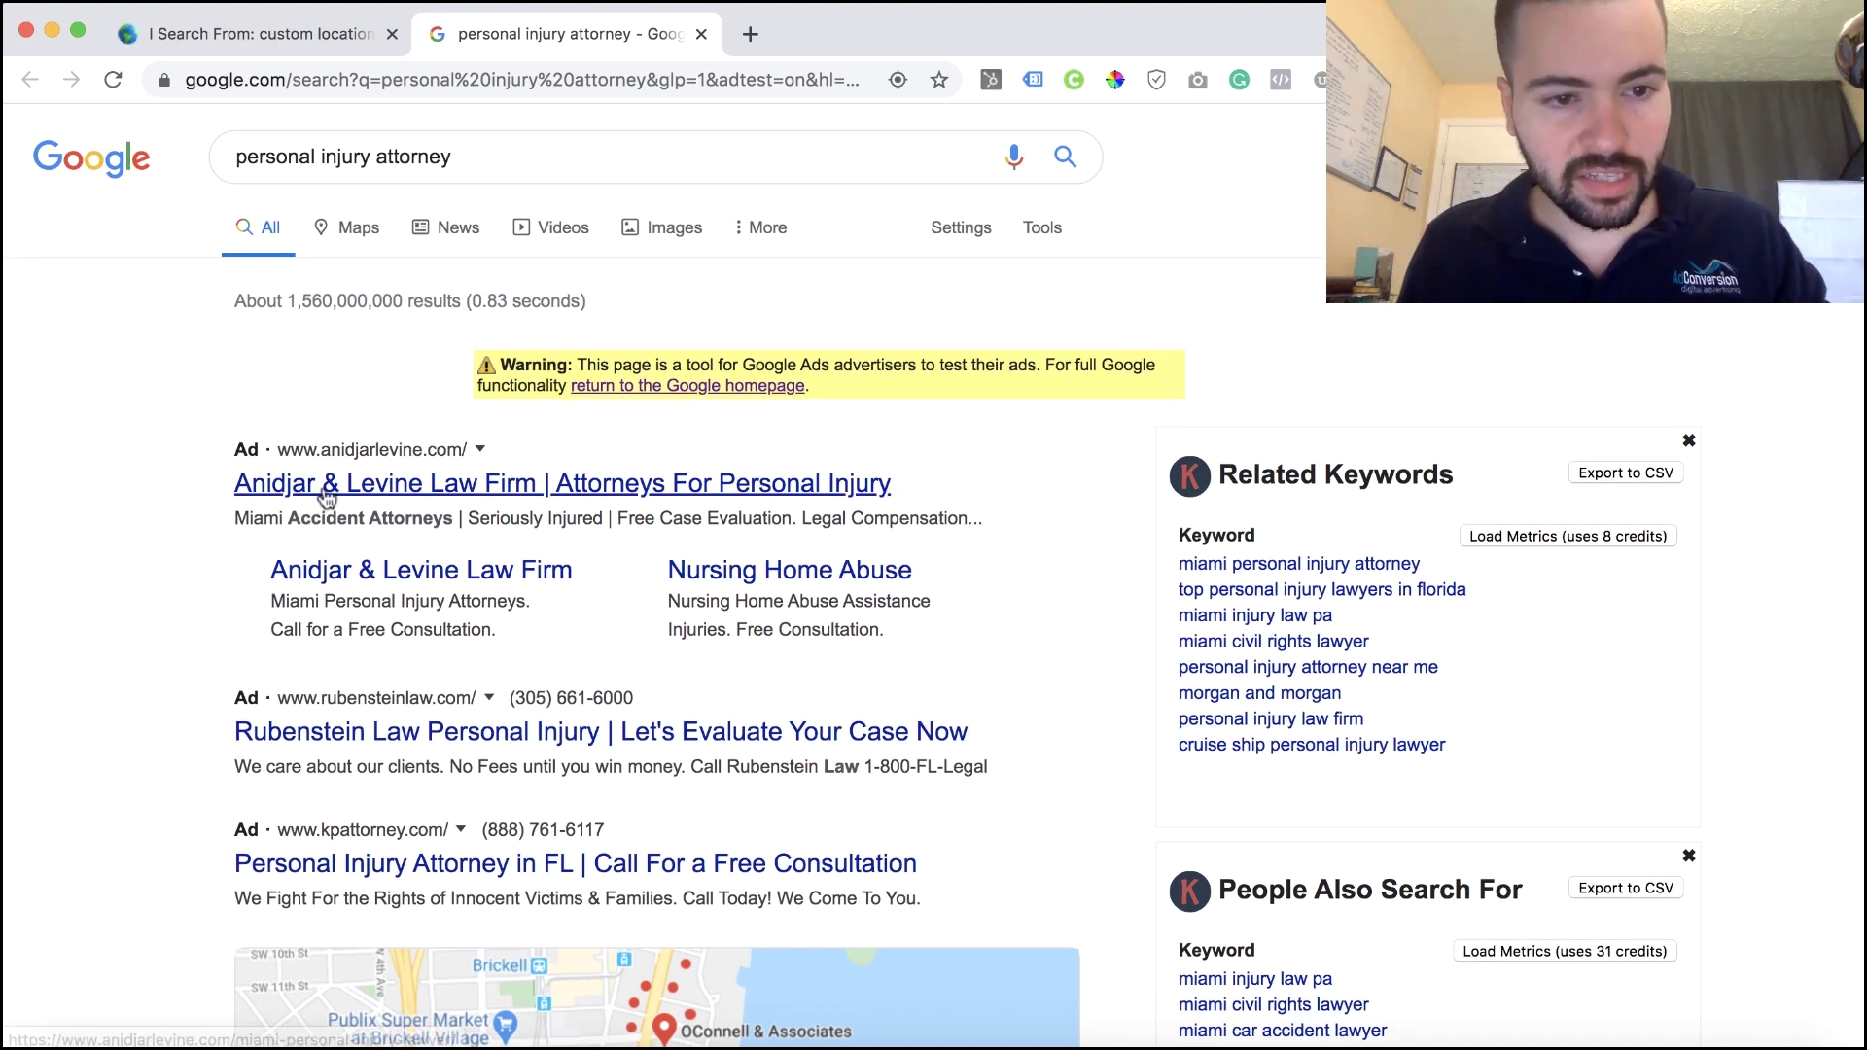
pyautogui.click(367, 488)
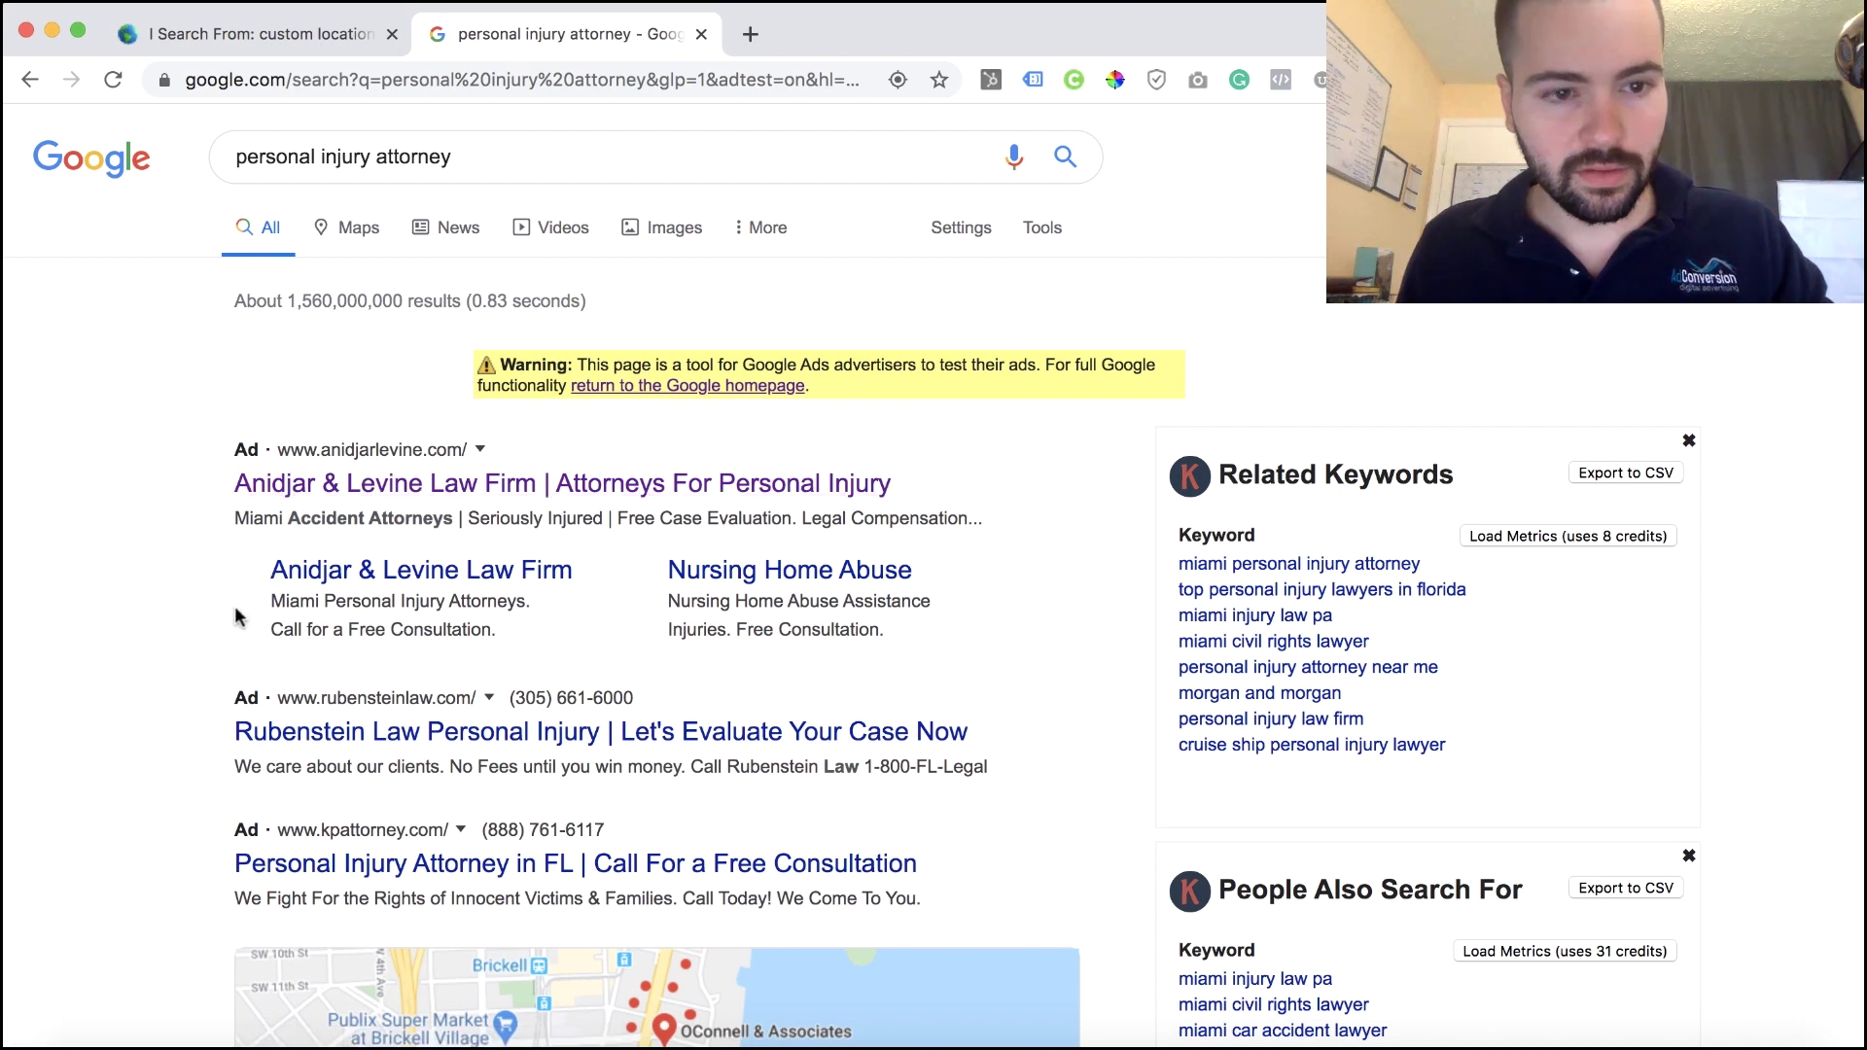
pyautogui.click(363, 494)
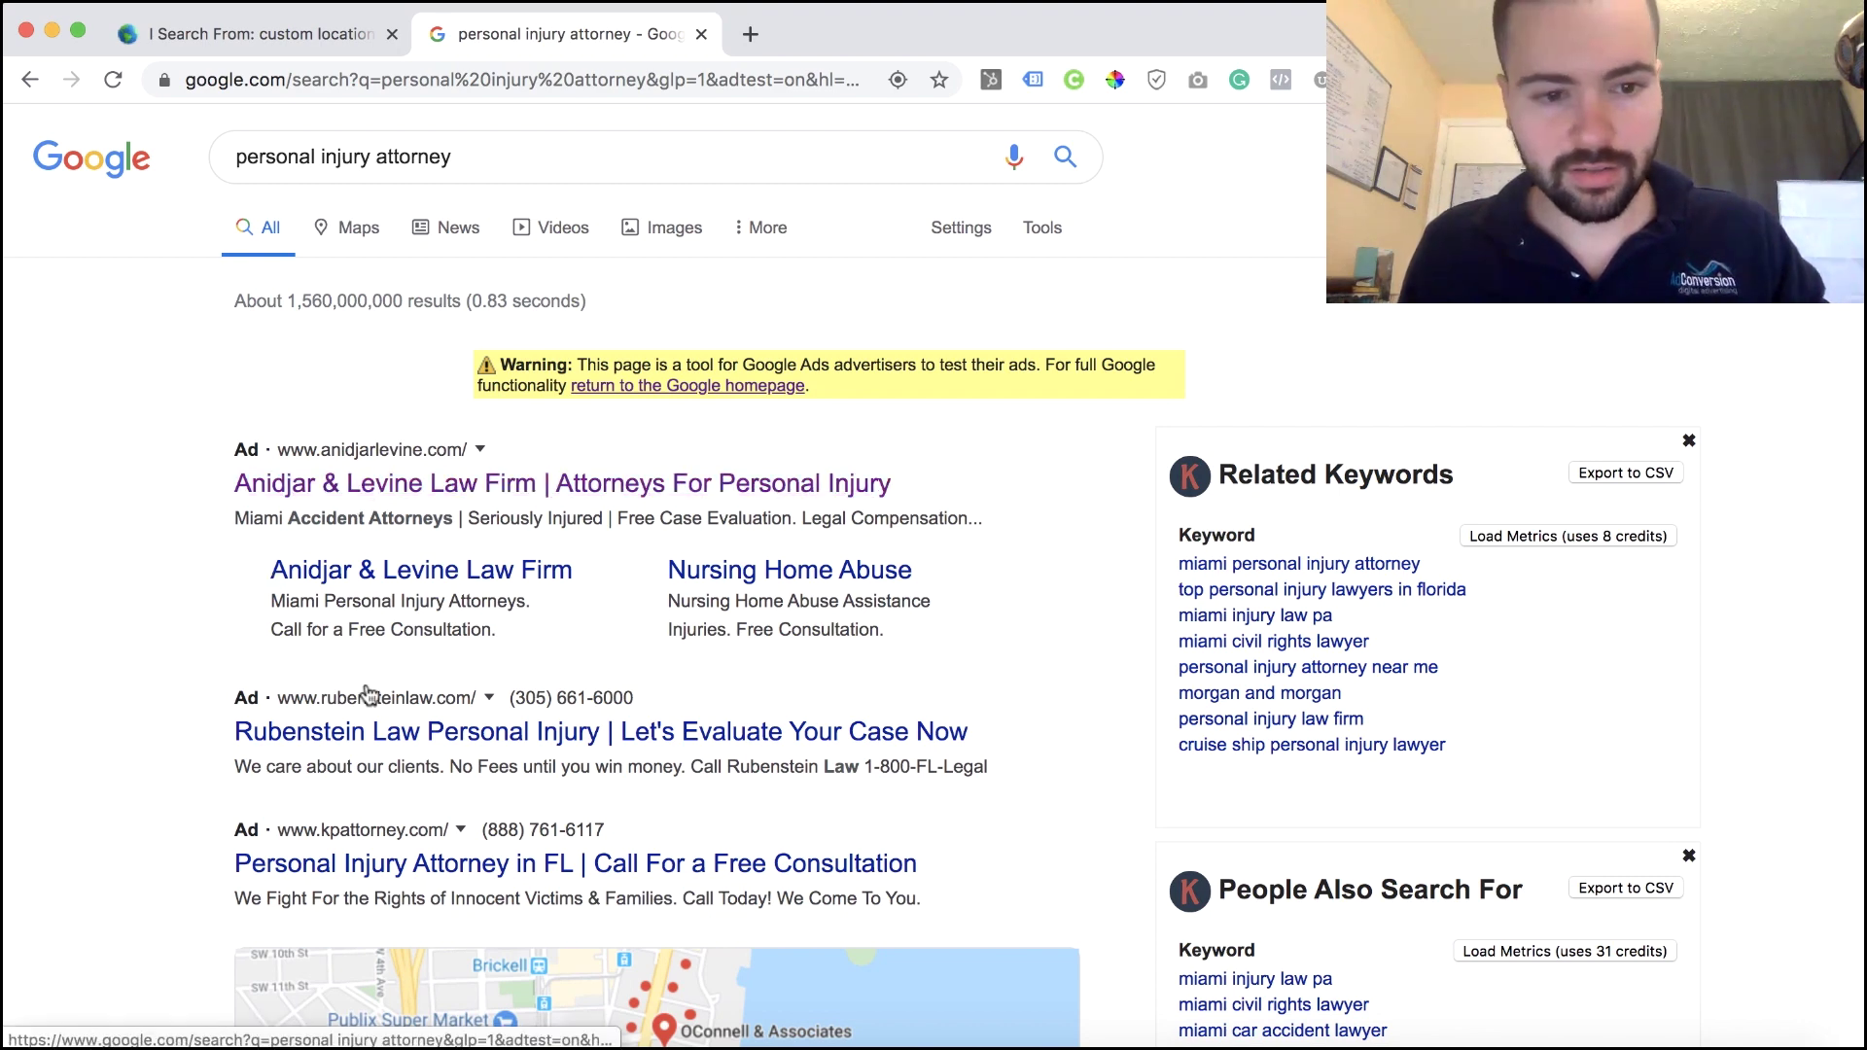
pyautogui.click(341, 747)
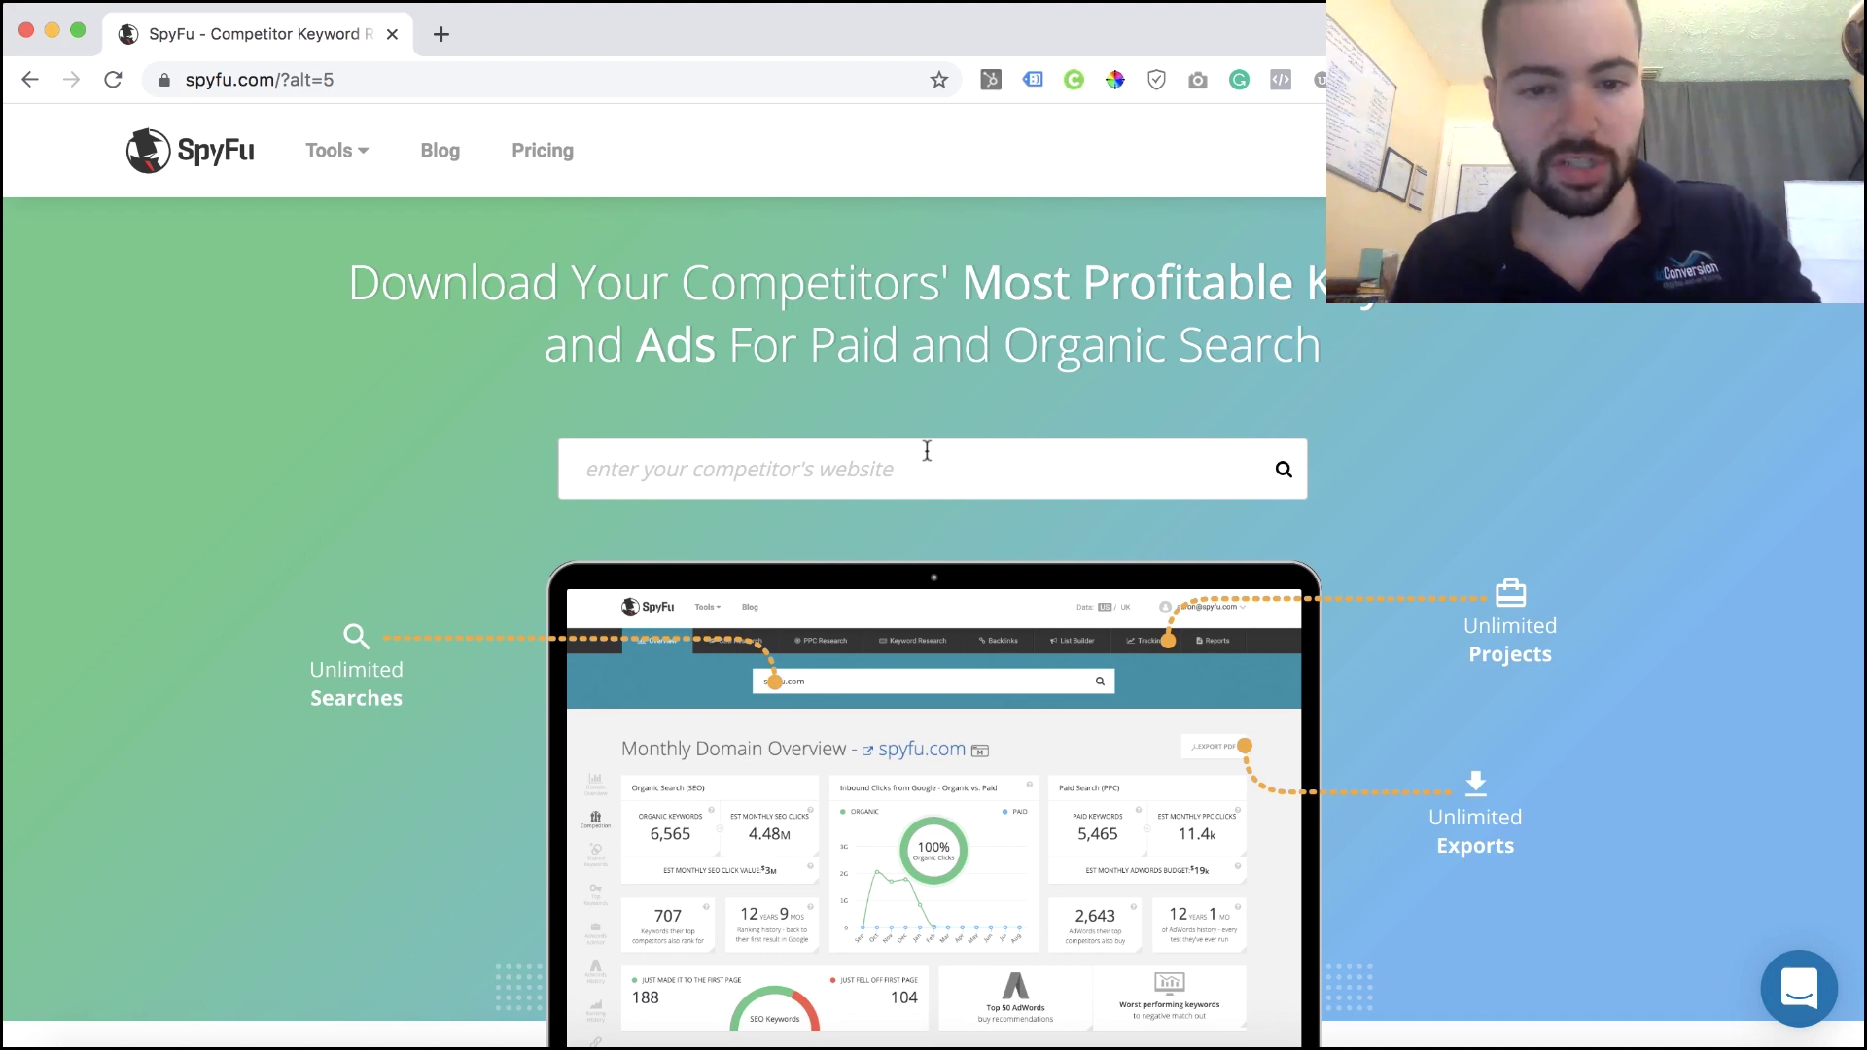
# Step: Look up the competitor domain nike.com in SpyFu
pyautogui.click(864, 457)
pyautogui.write('nike.co')
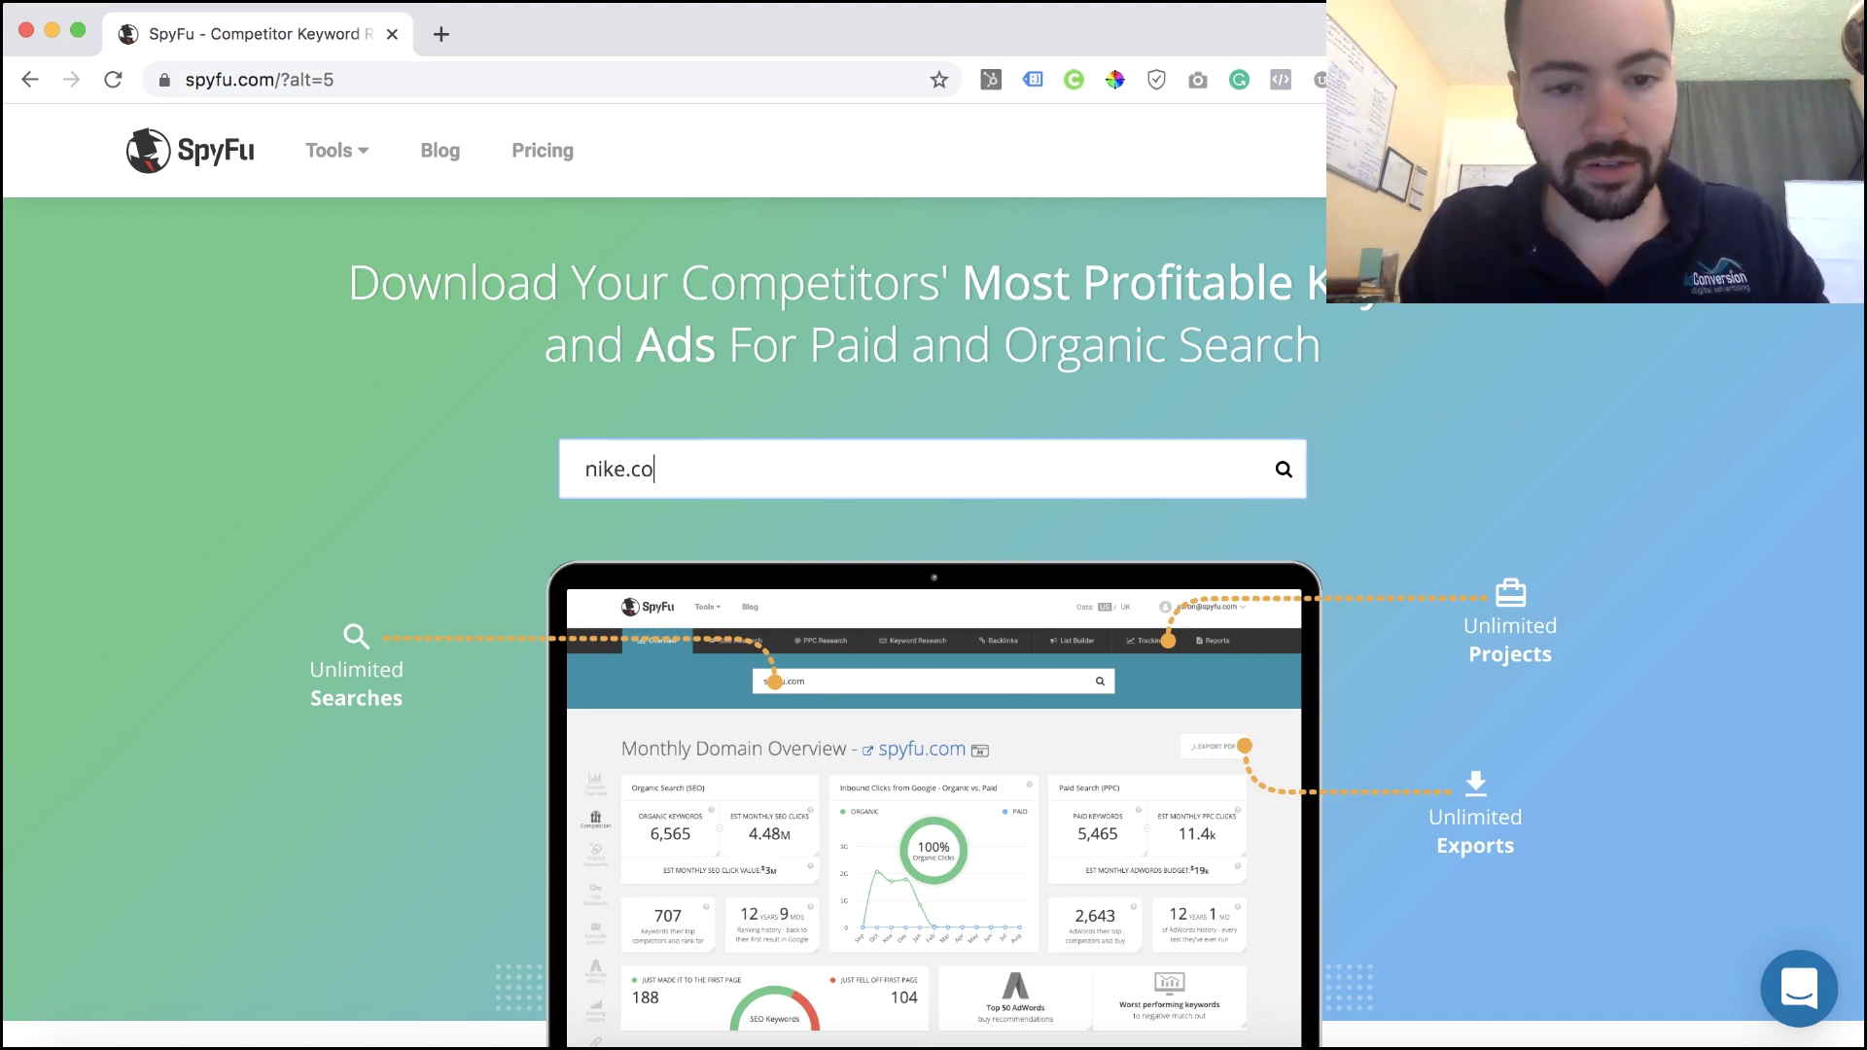
pyautogui.press('Return')
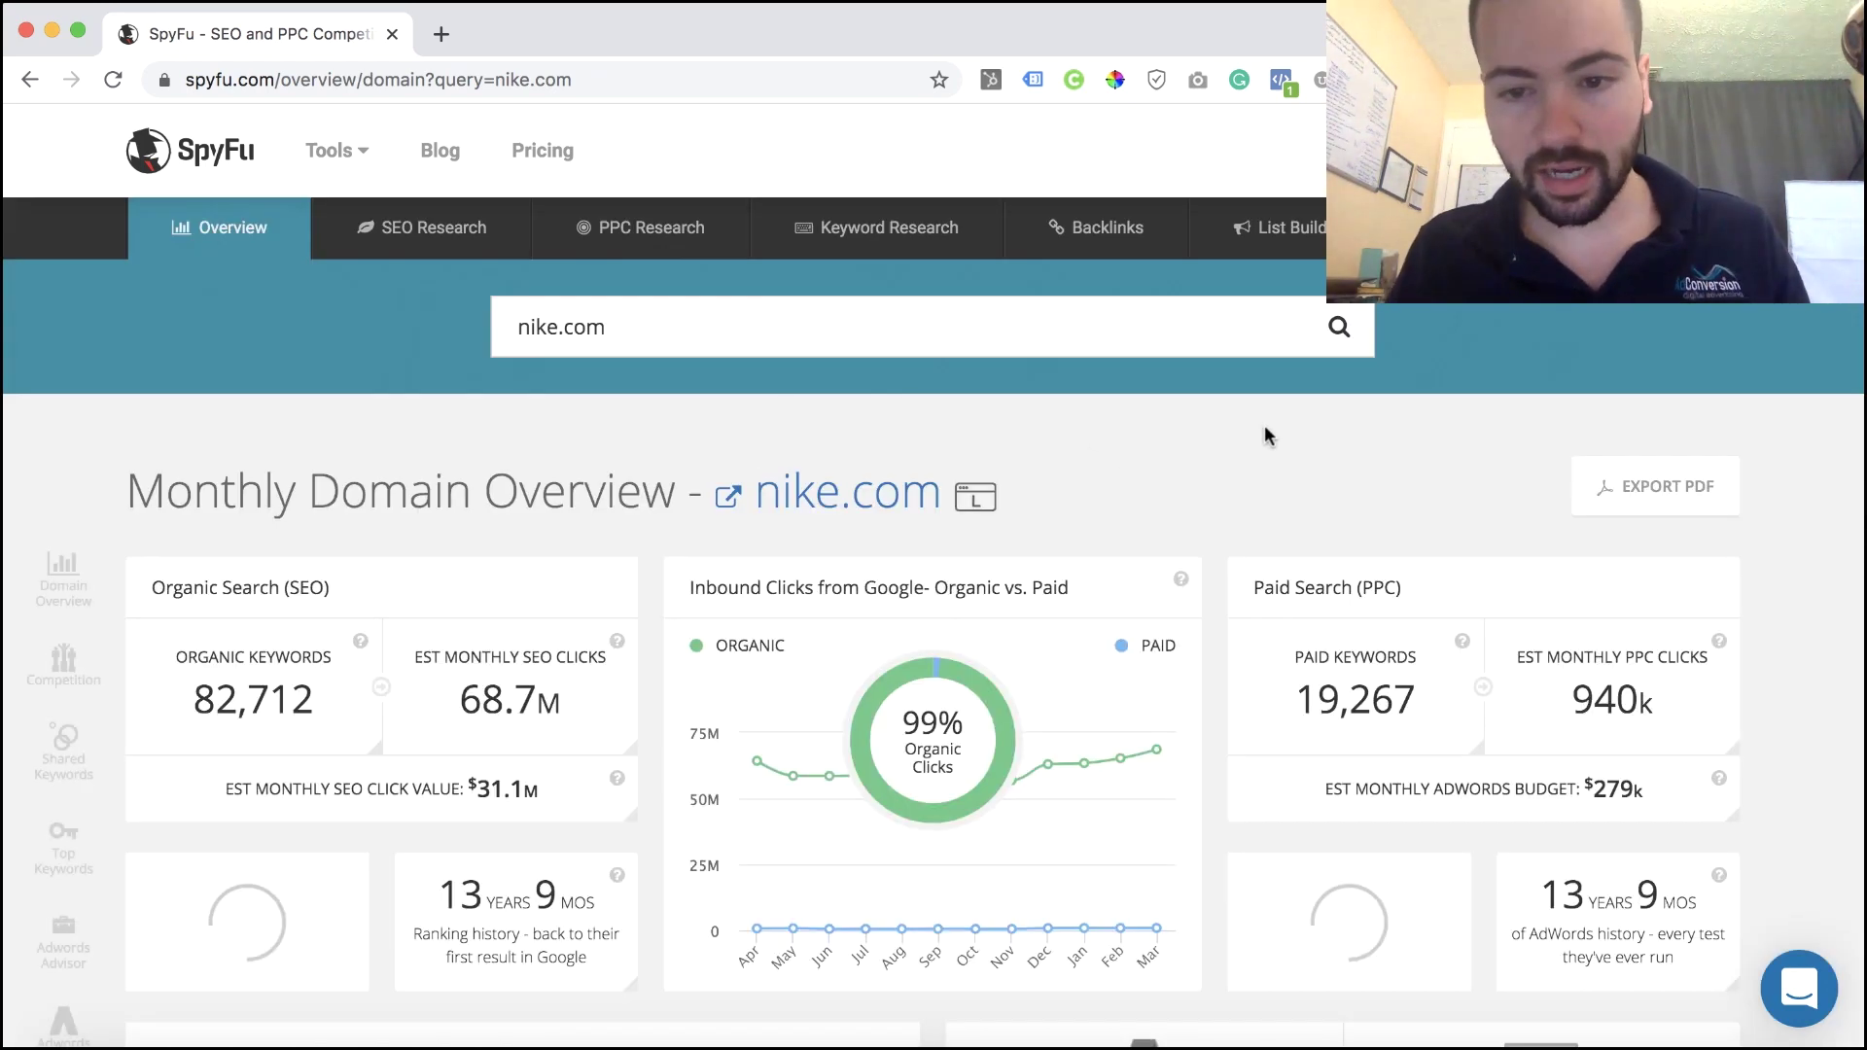
# Step: Examine nike.com's monthly domain overview for organic search, paid keywords, PPC clicks and estimated AdWords budget
pyautogui.scroll(-2, 1267, 435)
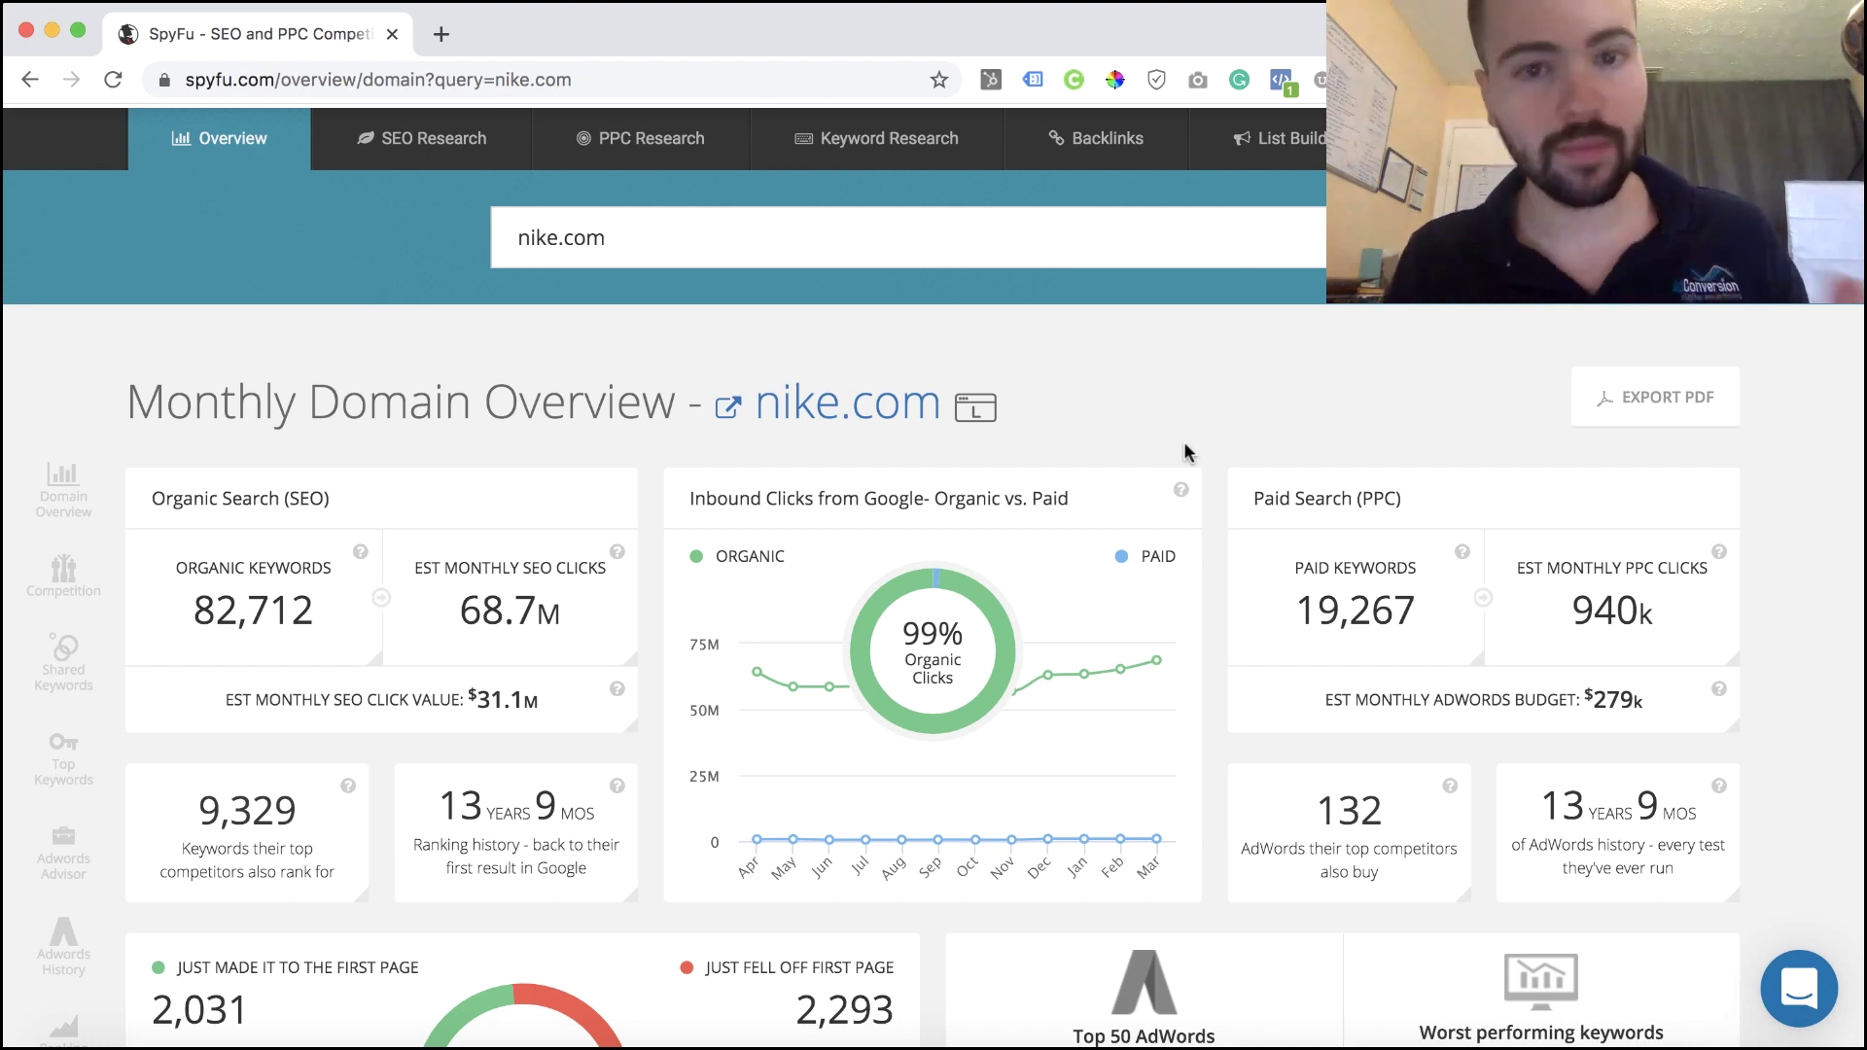
pyautogui.scroll(-1, 1203, 428)
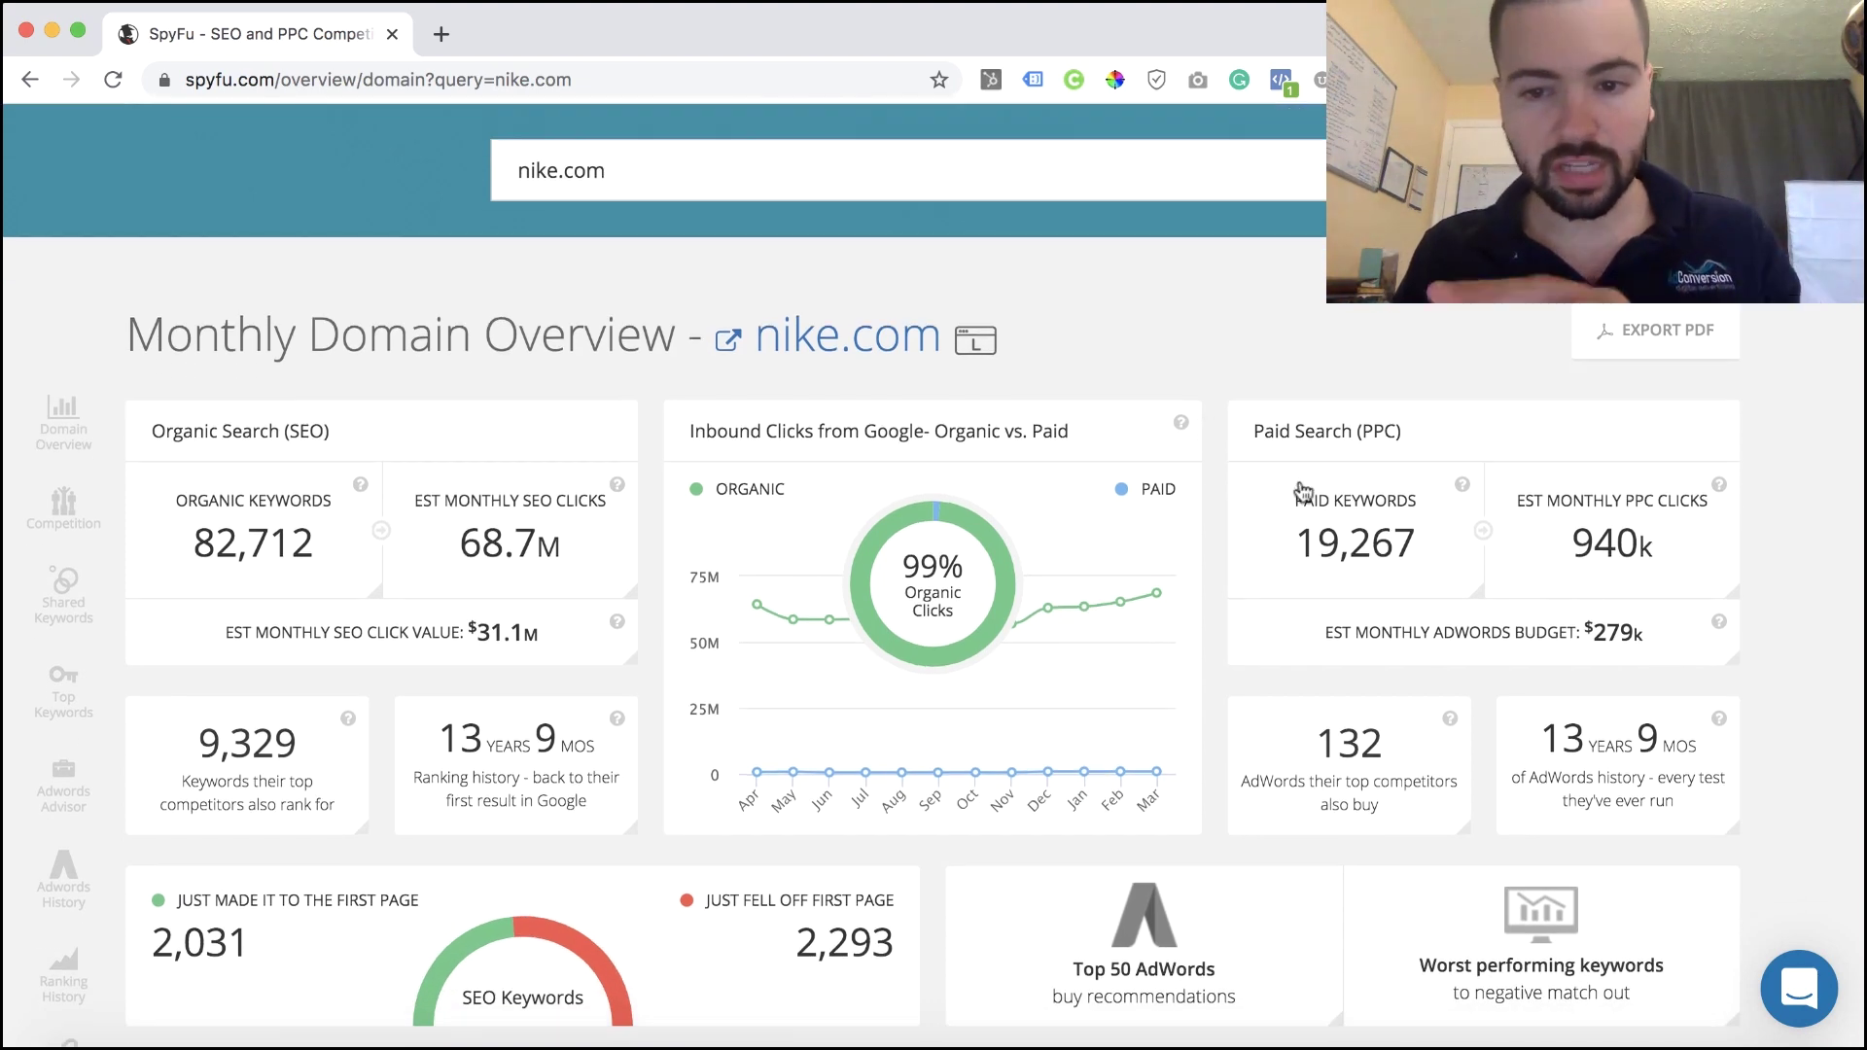
pyautogui.scroll(-1, 1347, 481)
pyautogui.scroll(1, 1347, 480)
pyautogui.scroll(-3, 1347, 480)
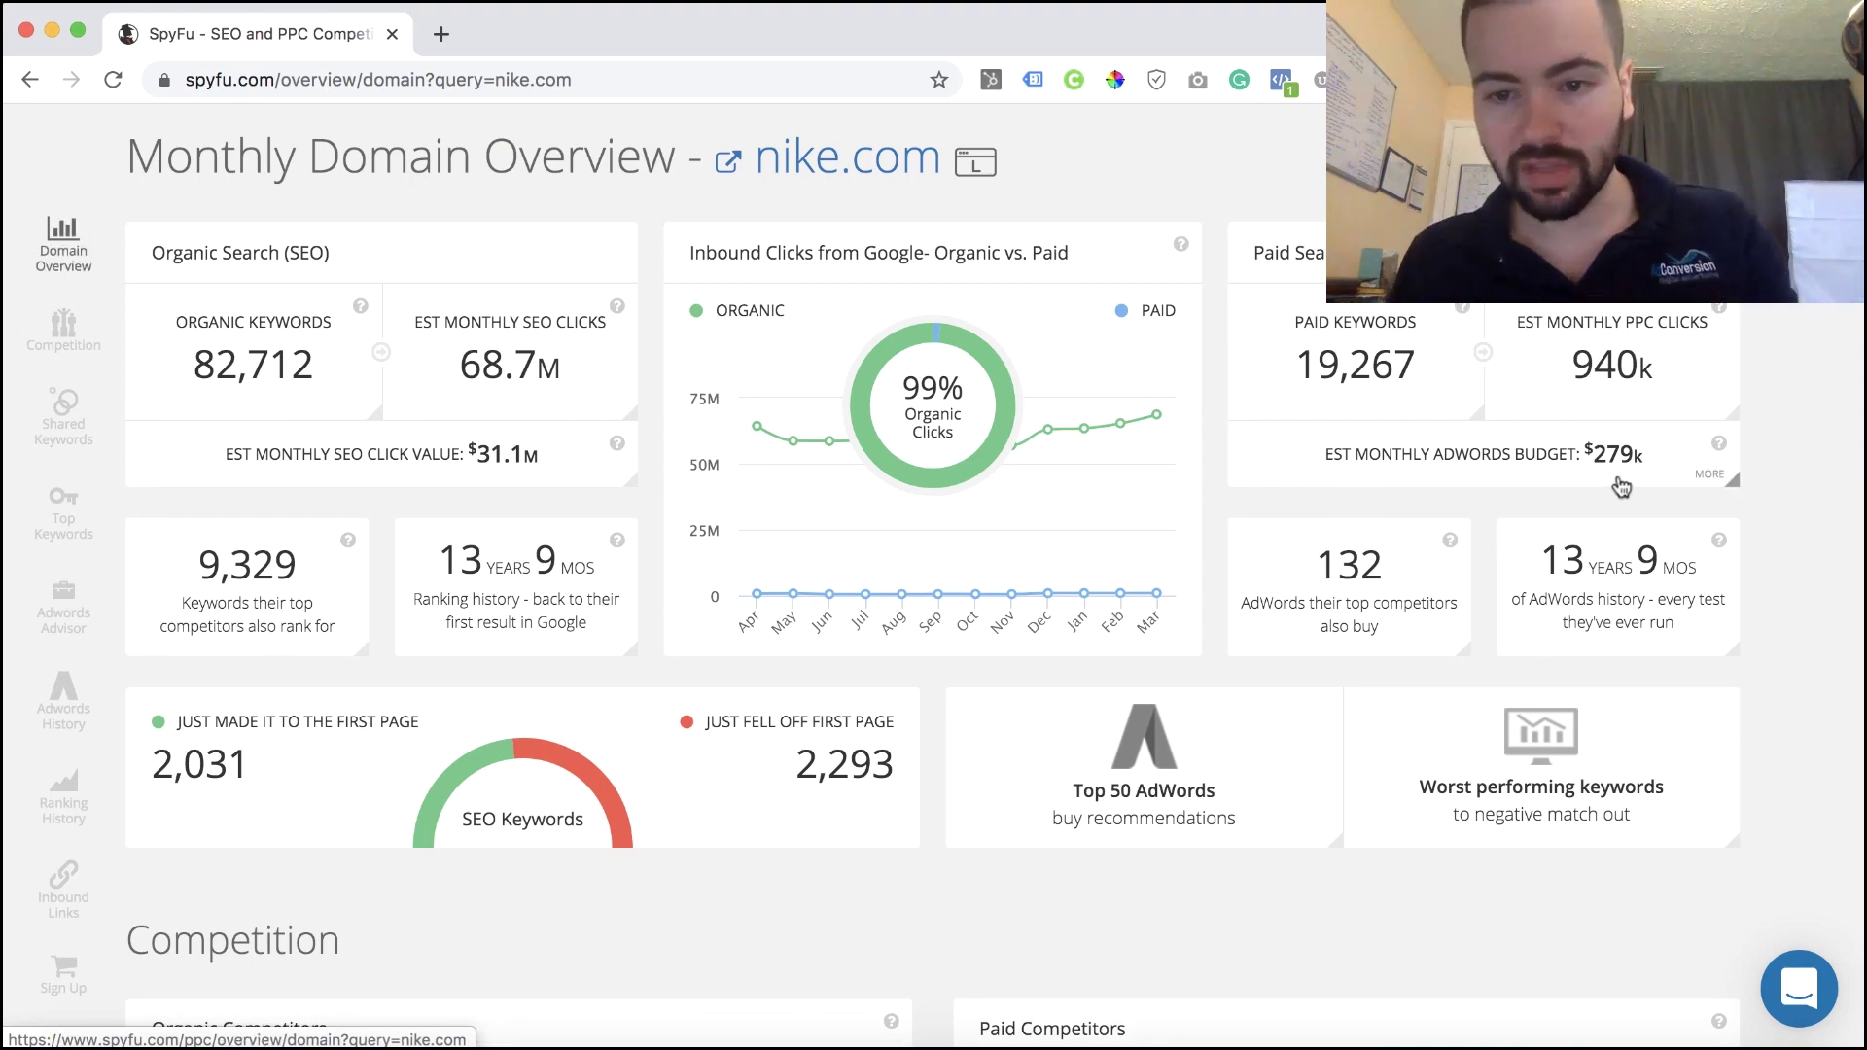
pyautogui.scroll(1, 1585, 525)
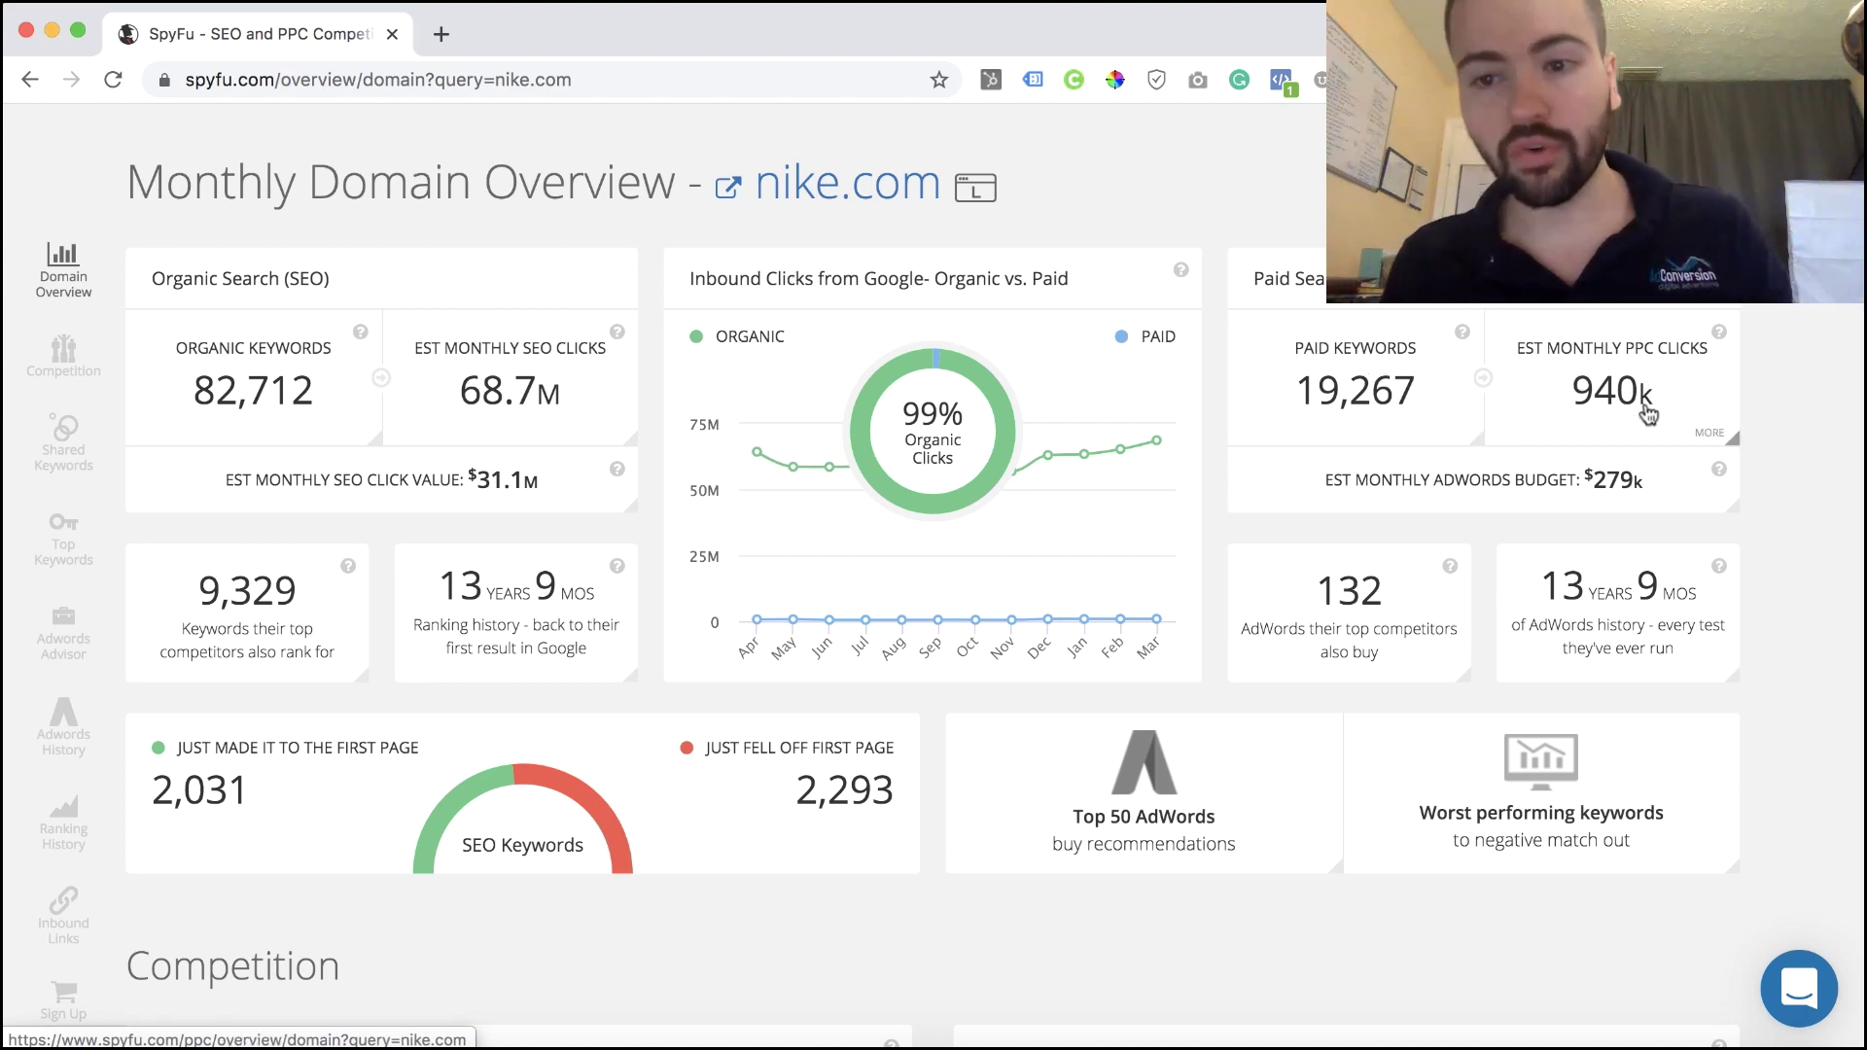
pyautogui.scroll(-2, 1592, 335)
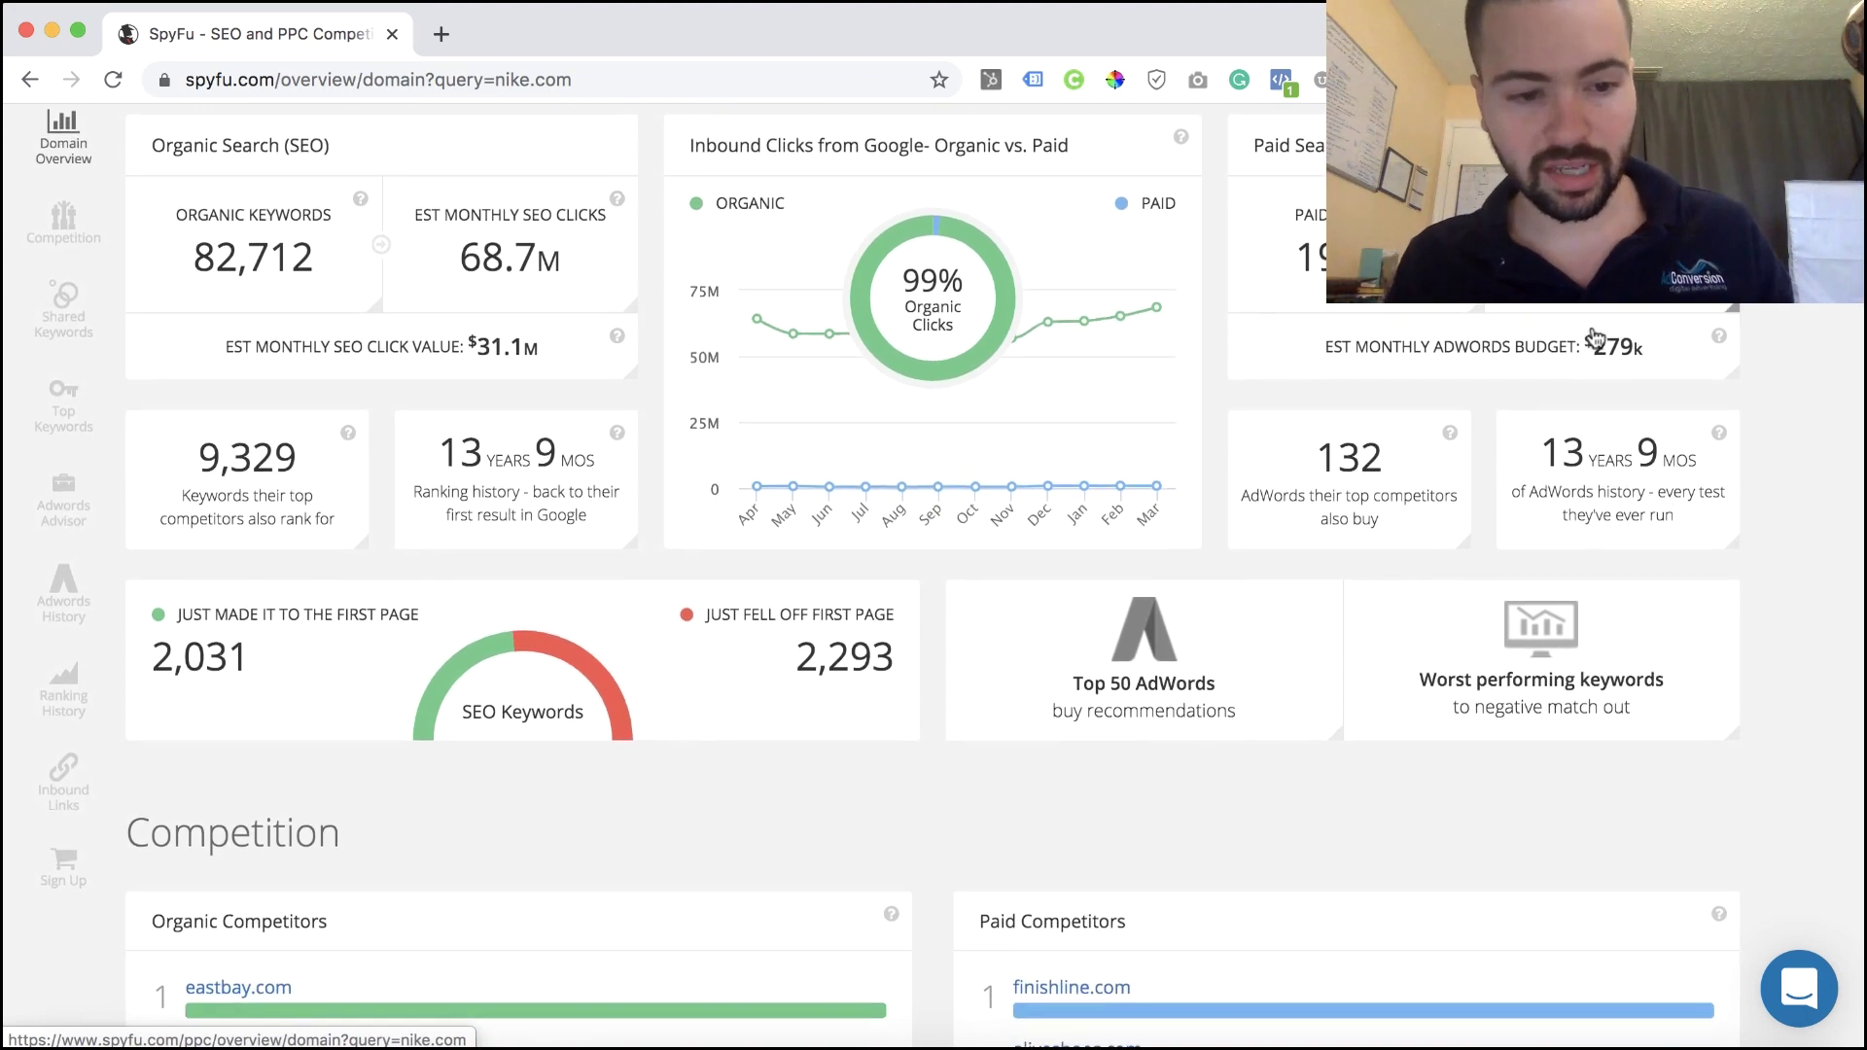
pyautogui.scroll(3, 1592, 336)
pyautogui.scroll(1, 1546, 350)
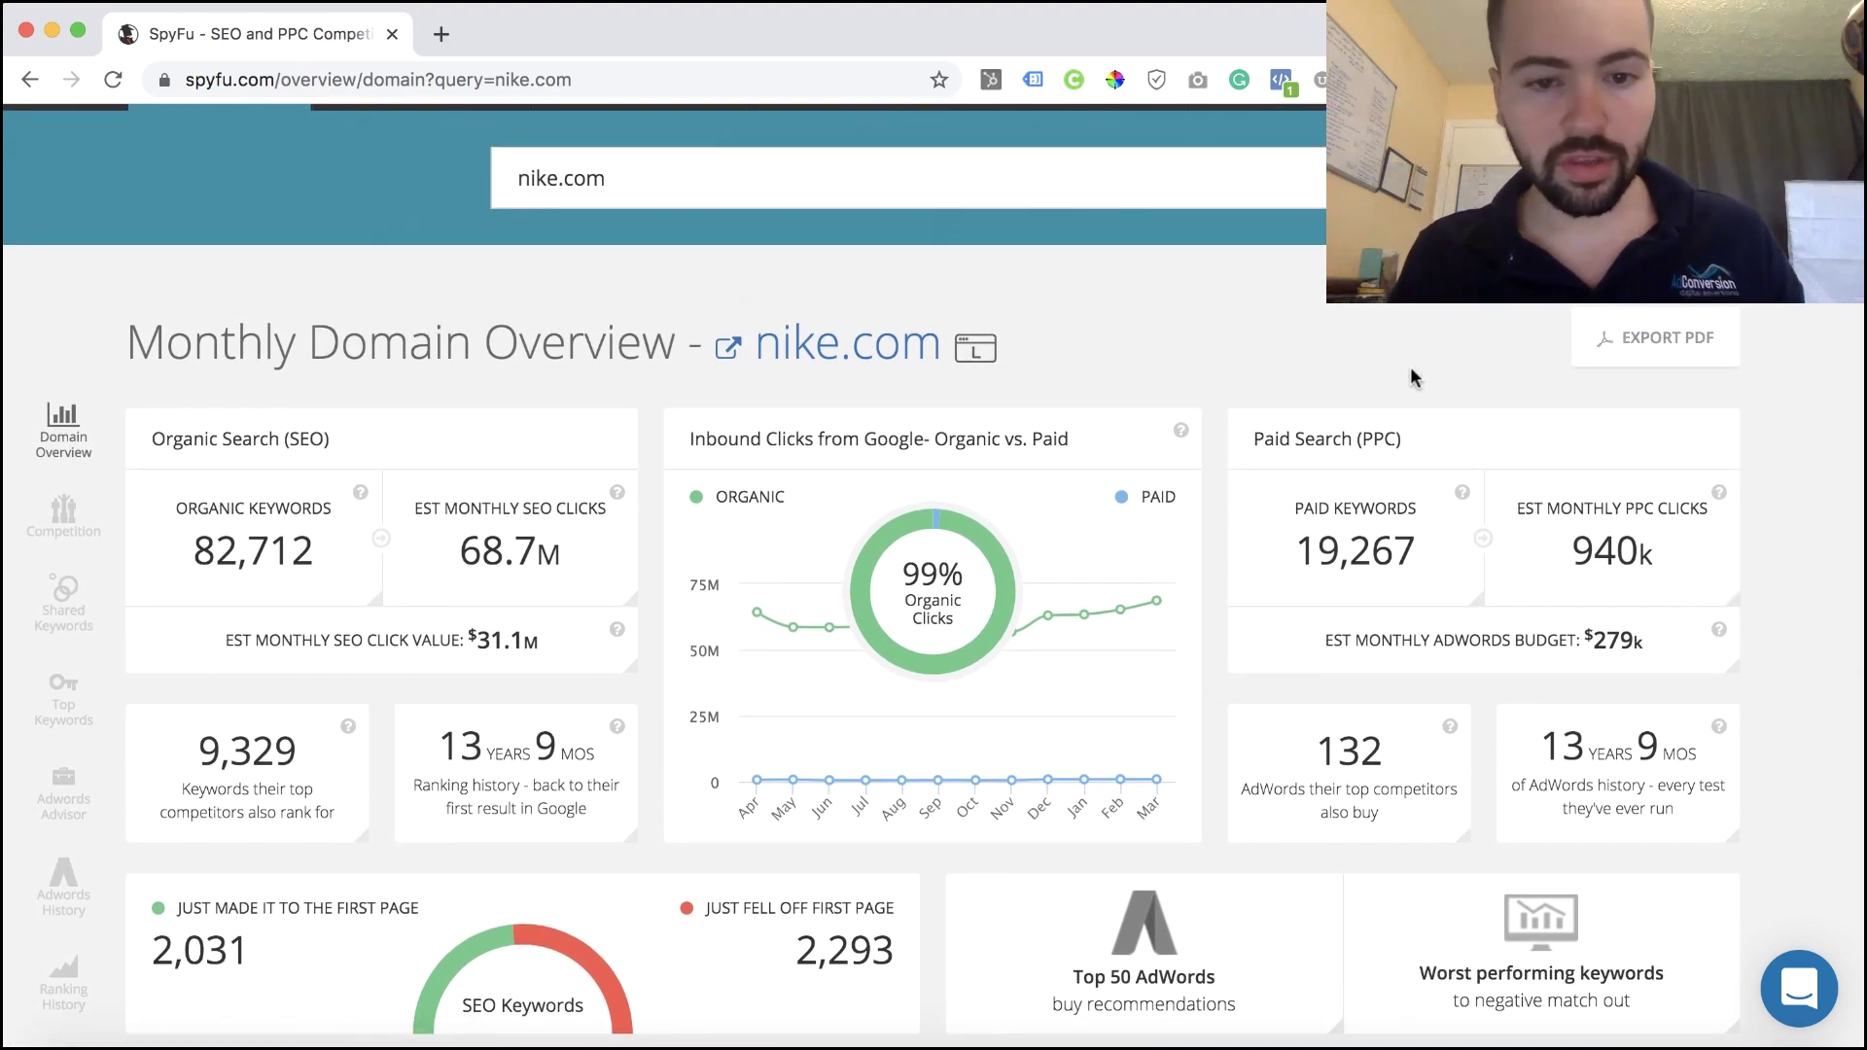
# Step: Open nike.com's full paid keyword list and review the cost per click, monthly cost, searches and ad position data
pyautogui.click(1332, 544)
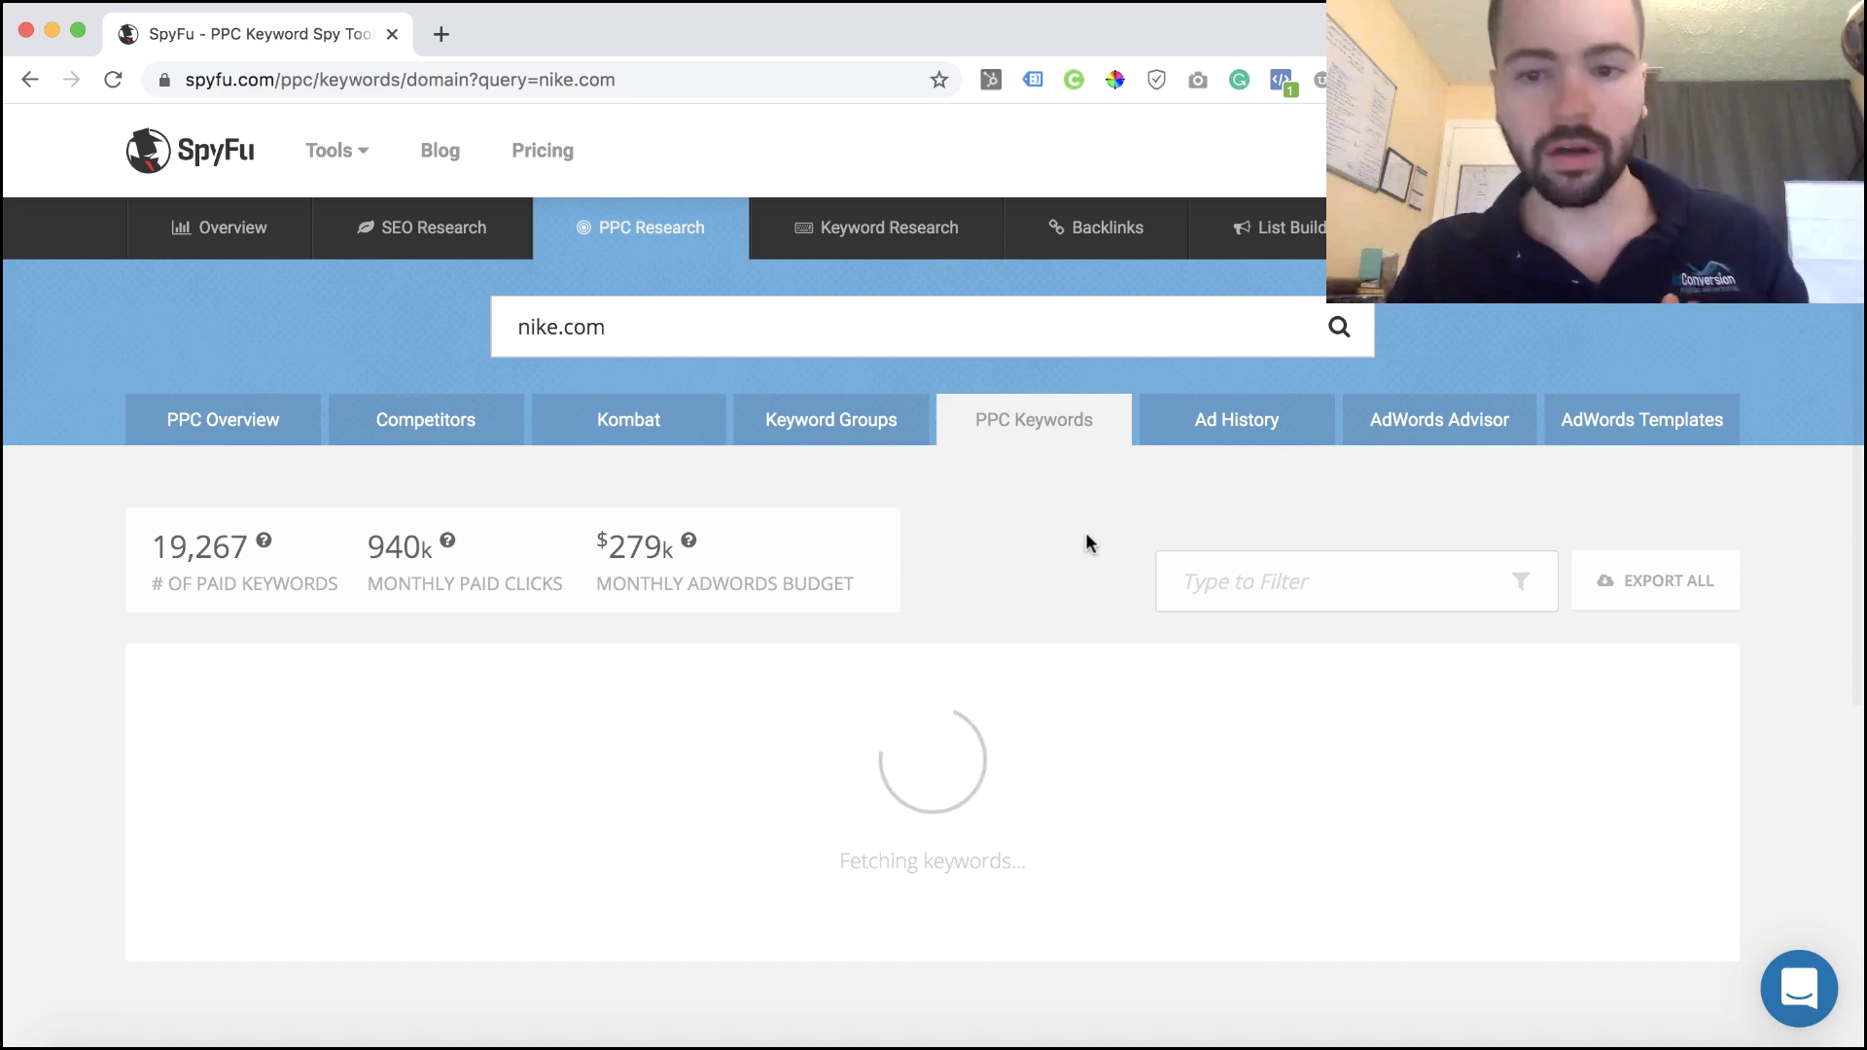
pyautogui.scroll(-5, 1085, 533)
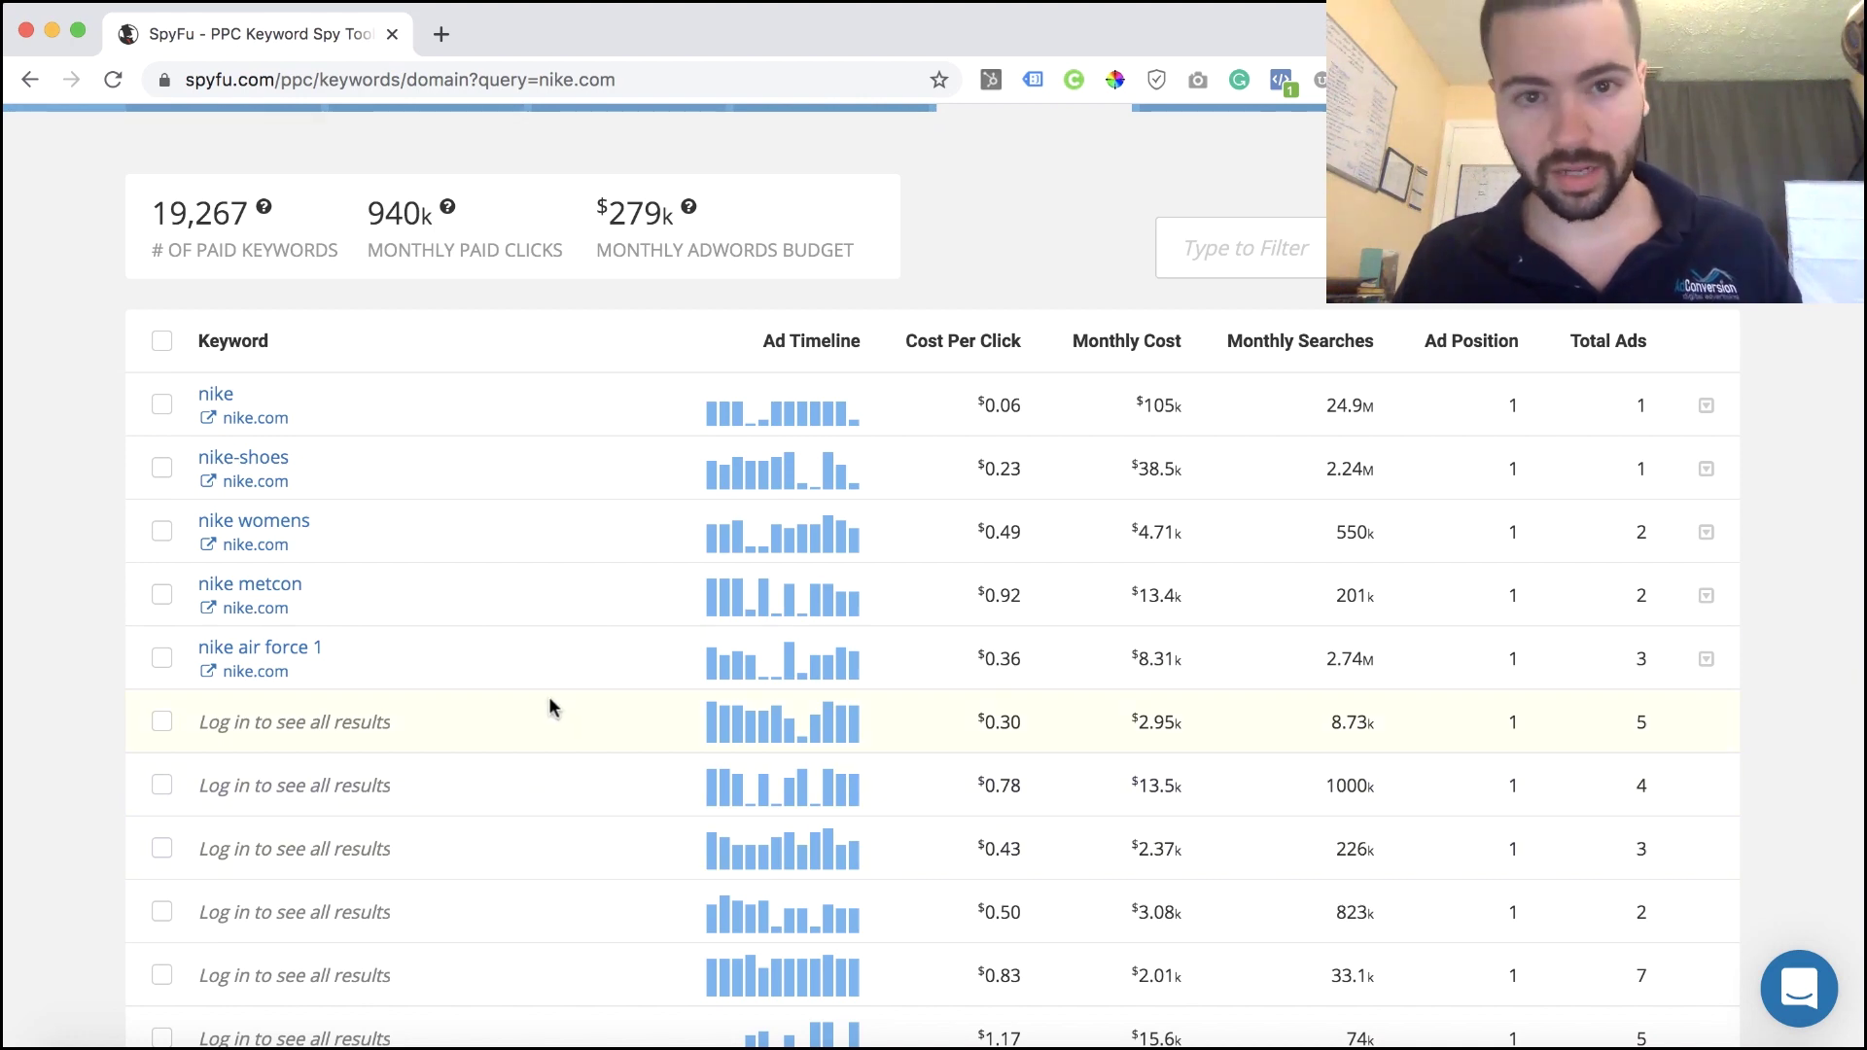
pyautogui.scroll(2, 500, 702)
pyautogui.scroll(-1, 1216, 506)
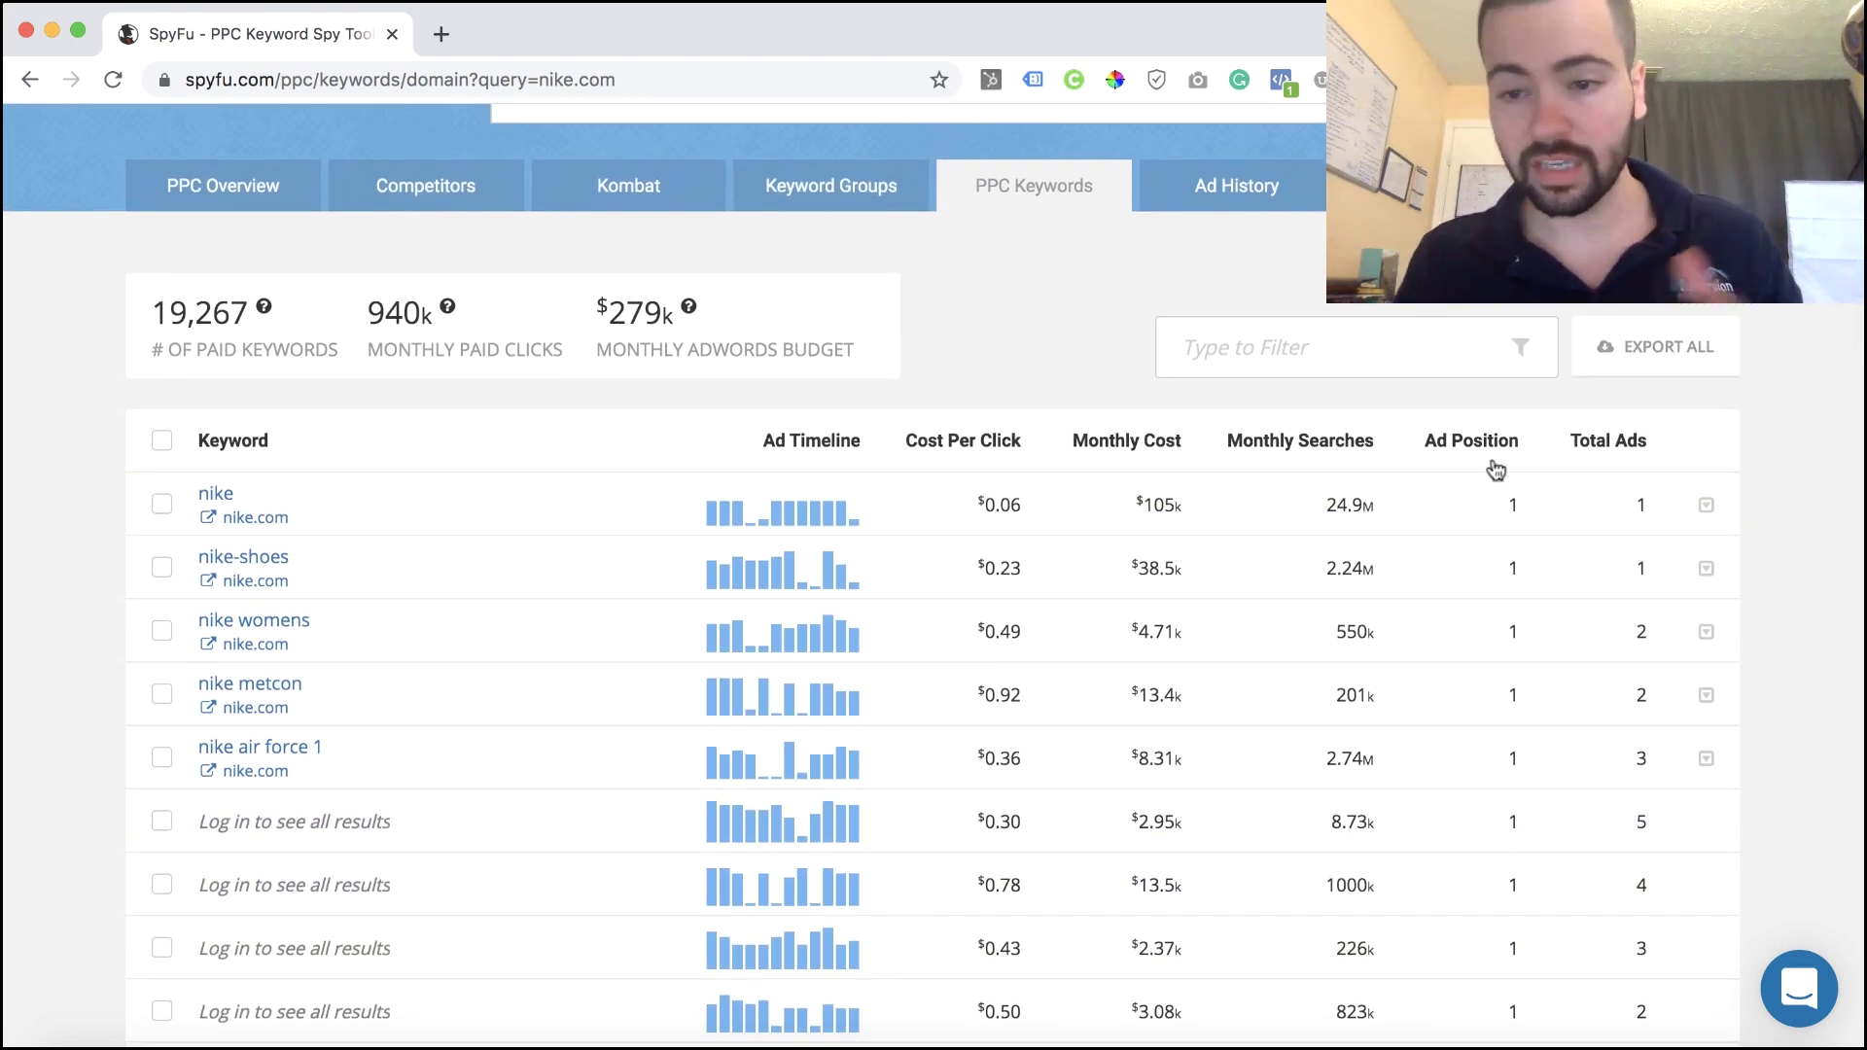
# Step: Sort the paid keywords by total ads, highest first, and select the first keyword in the list
pyautogui.scroll(-2, 1599, 530)
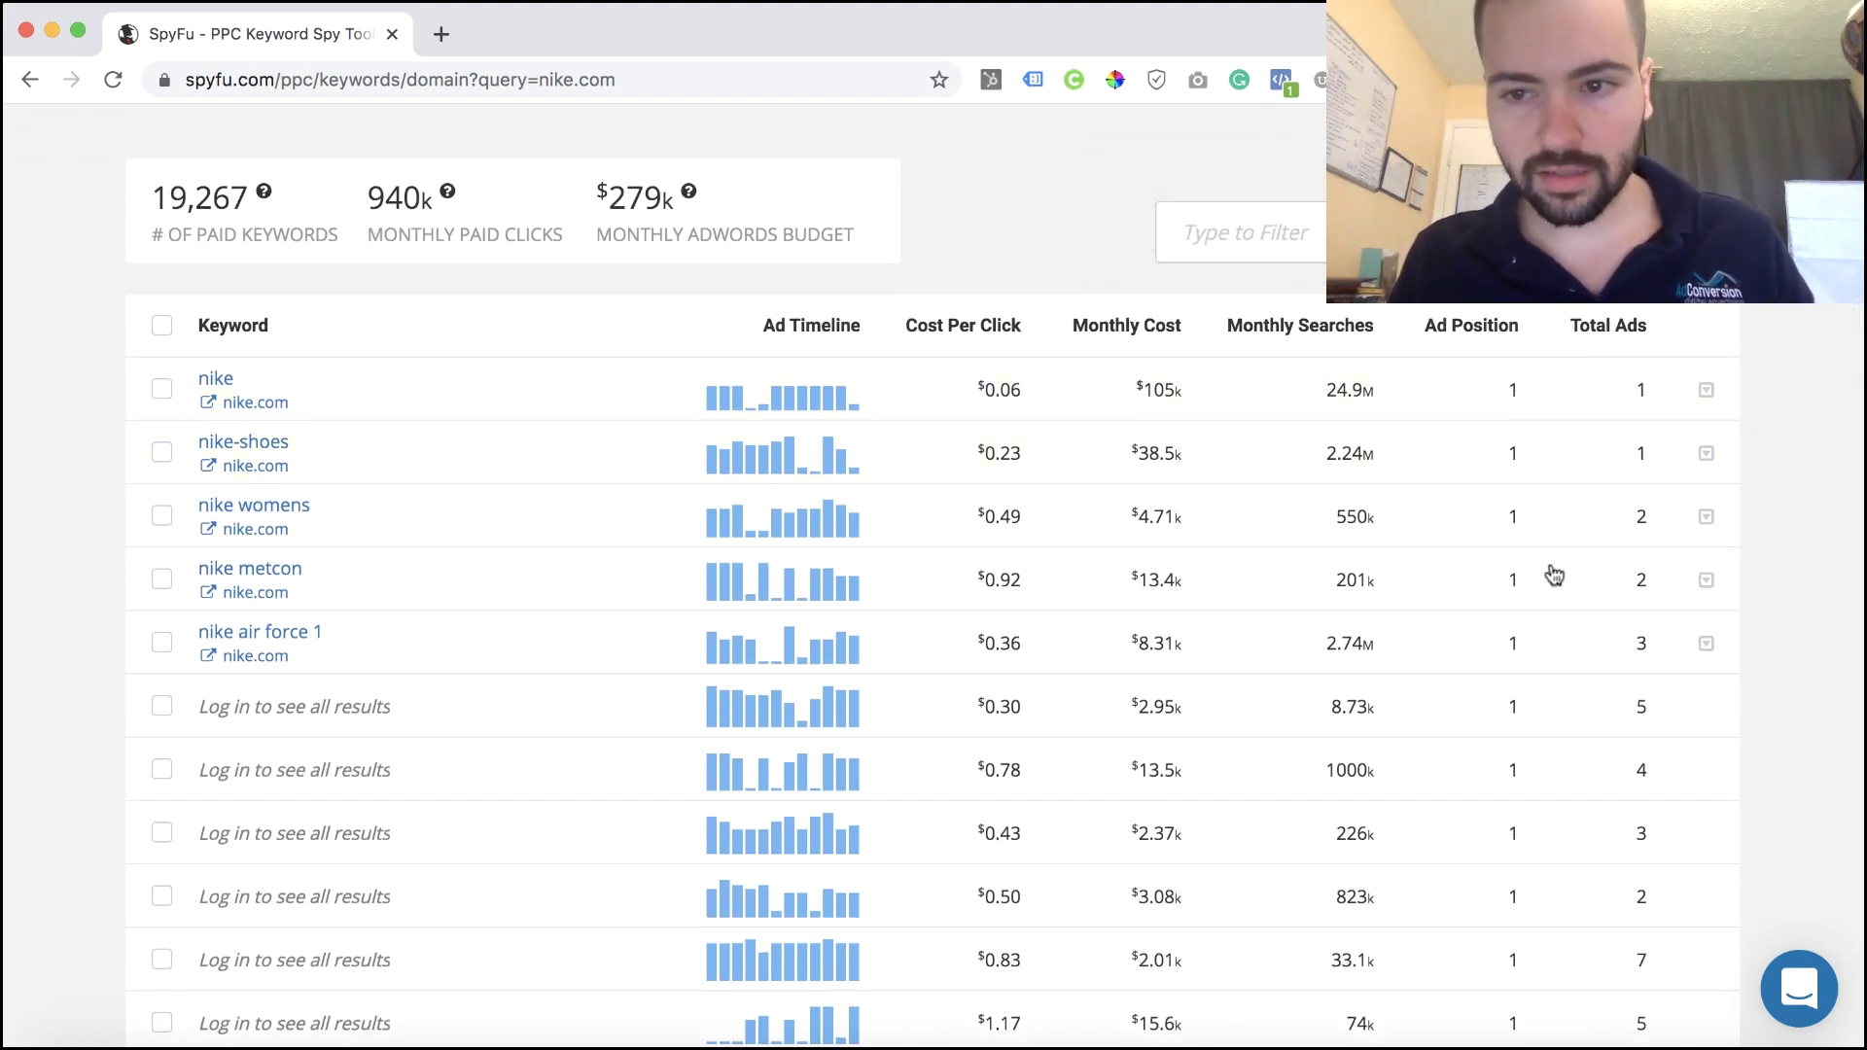
pyautogui.click(1633, 326)
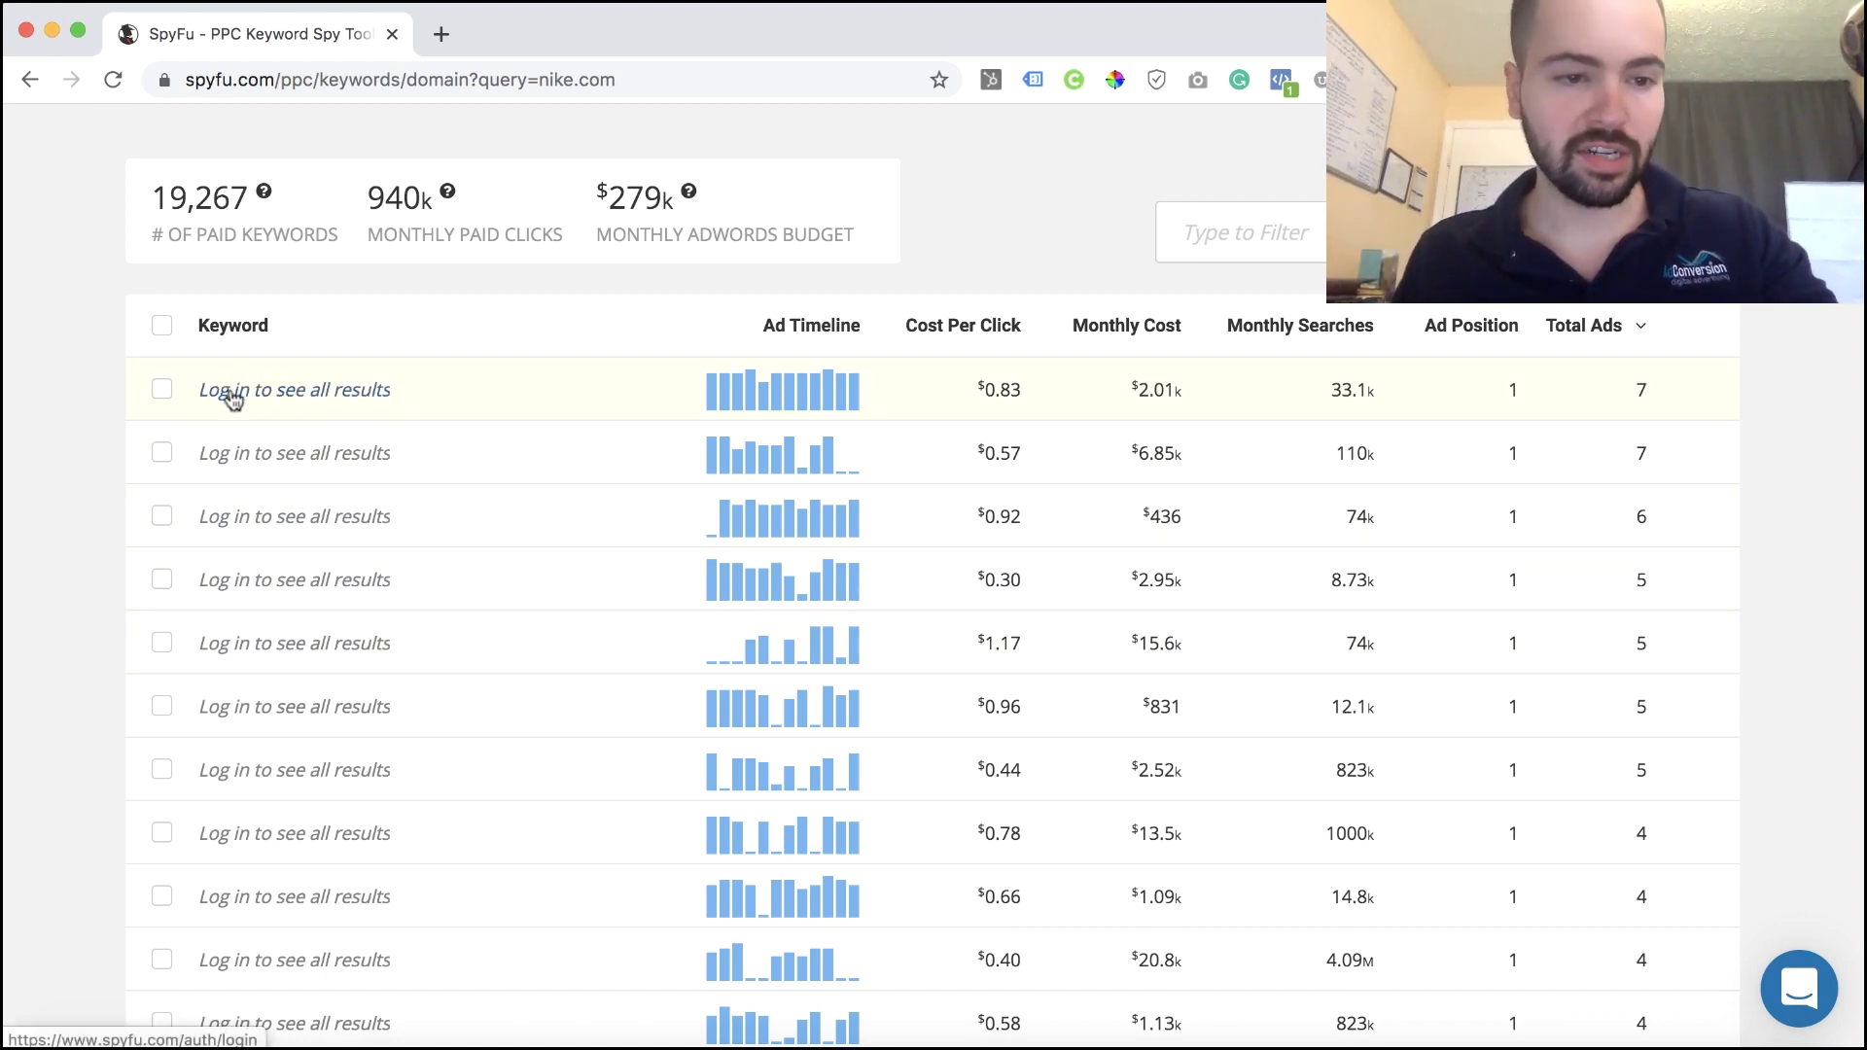
pyautogui.click(162, 389)
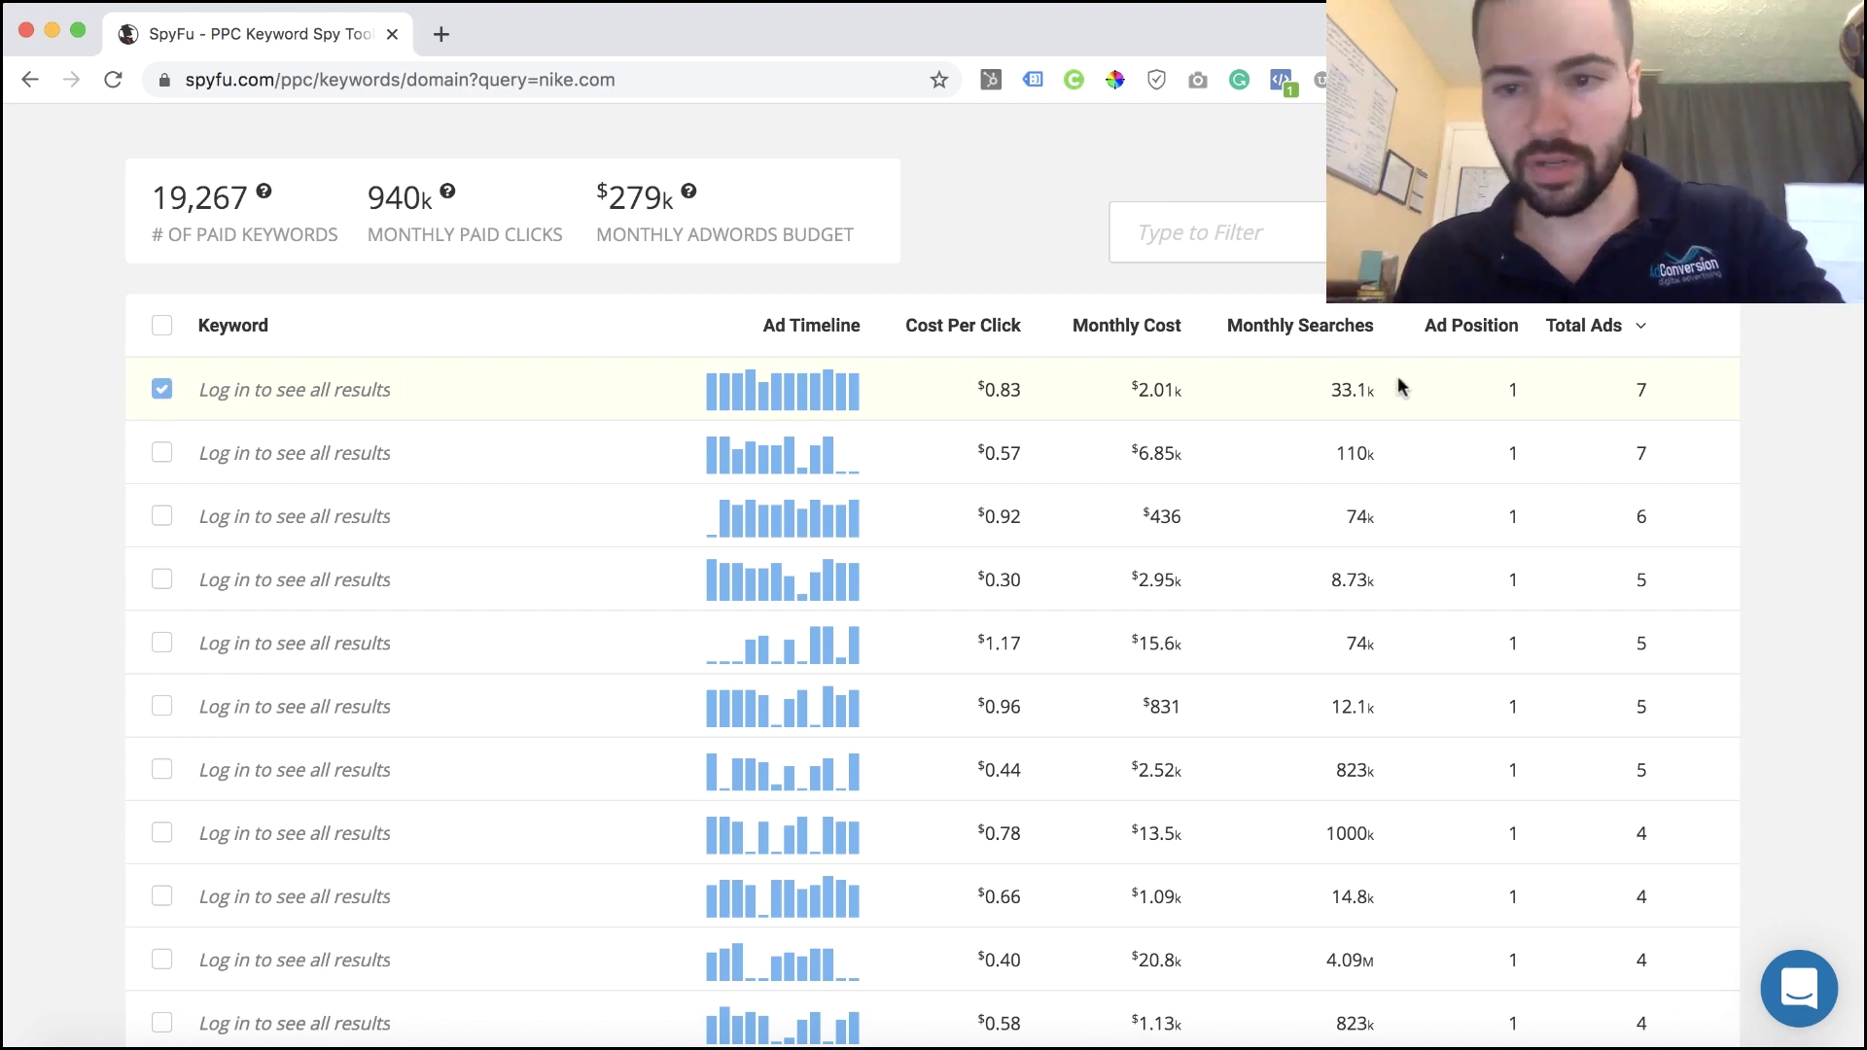
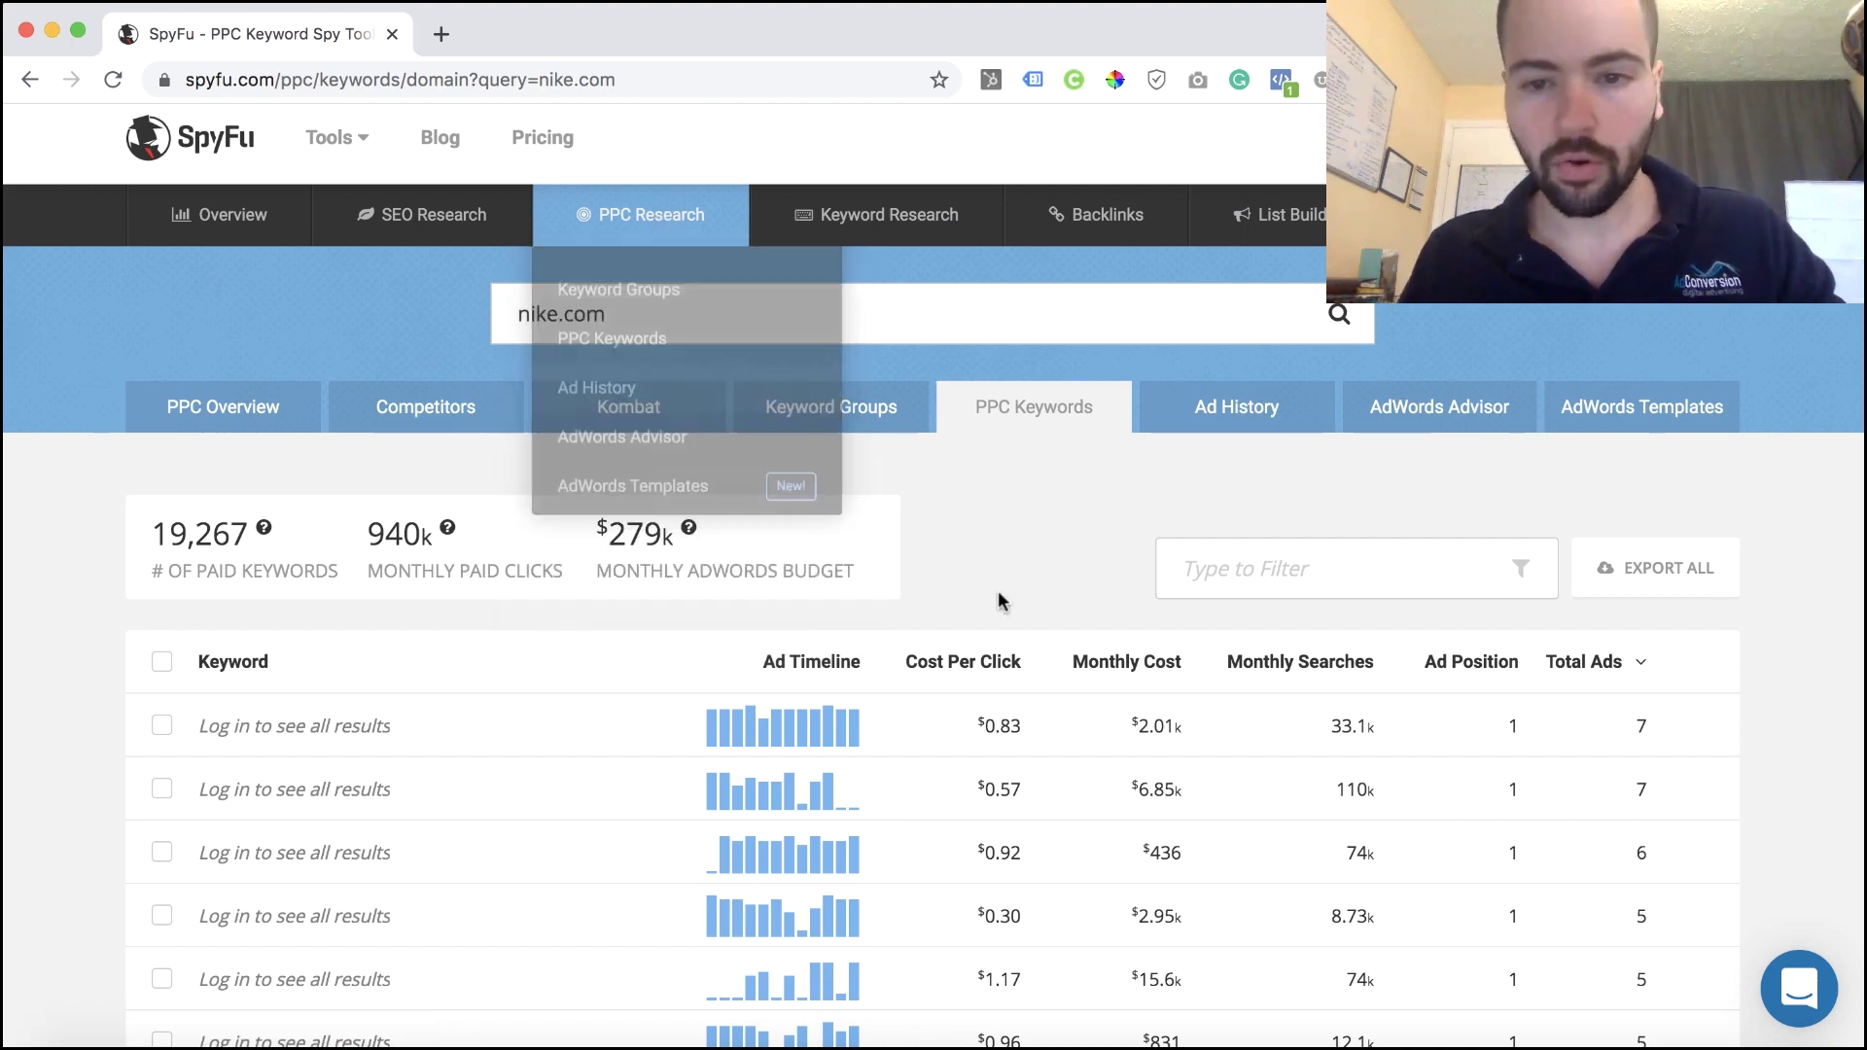
# Step: Open nike.com's ad history and review its most profitable keywords, ad copy, clicks, cost per click and coverage
pyautogui.click(1203, 419)
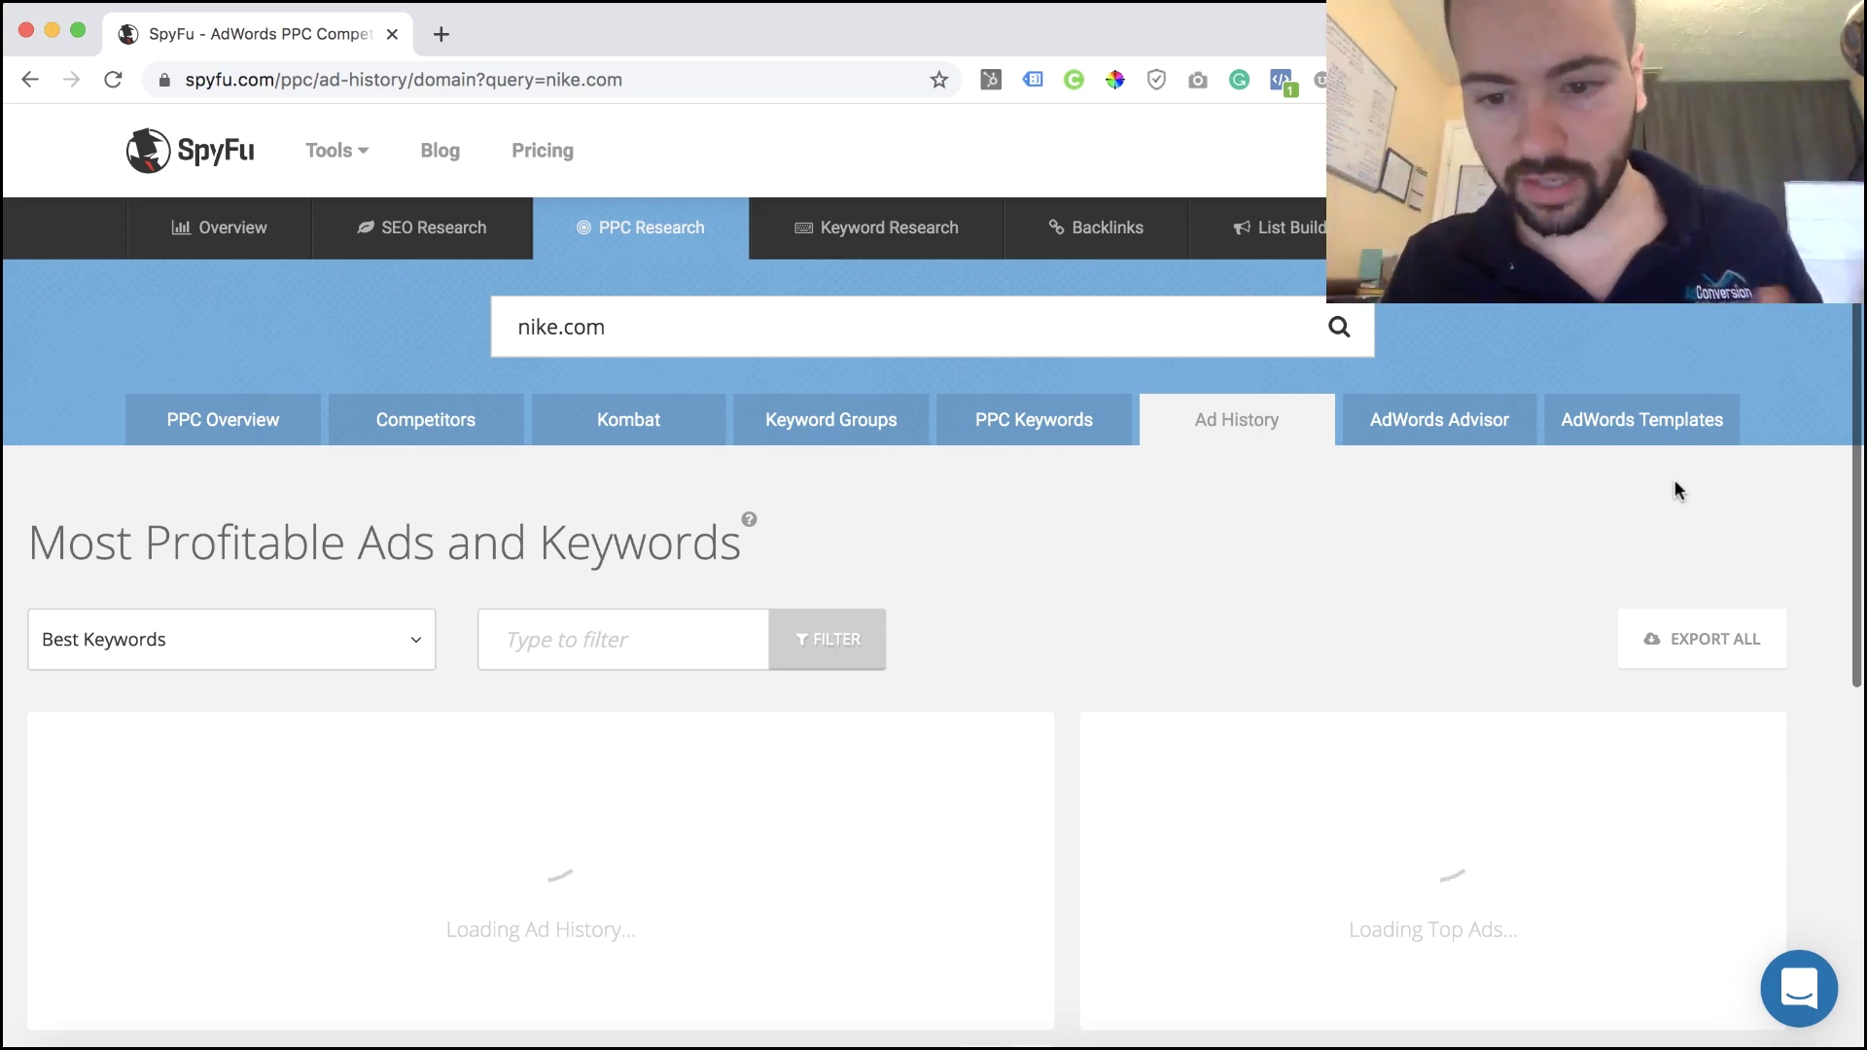
pyautogui.scroll(-3, 1350, 509)
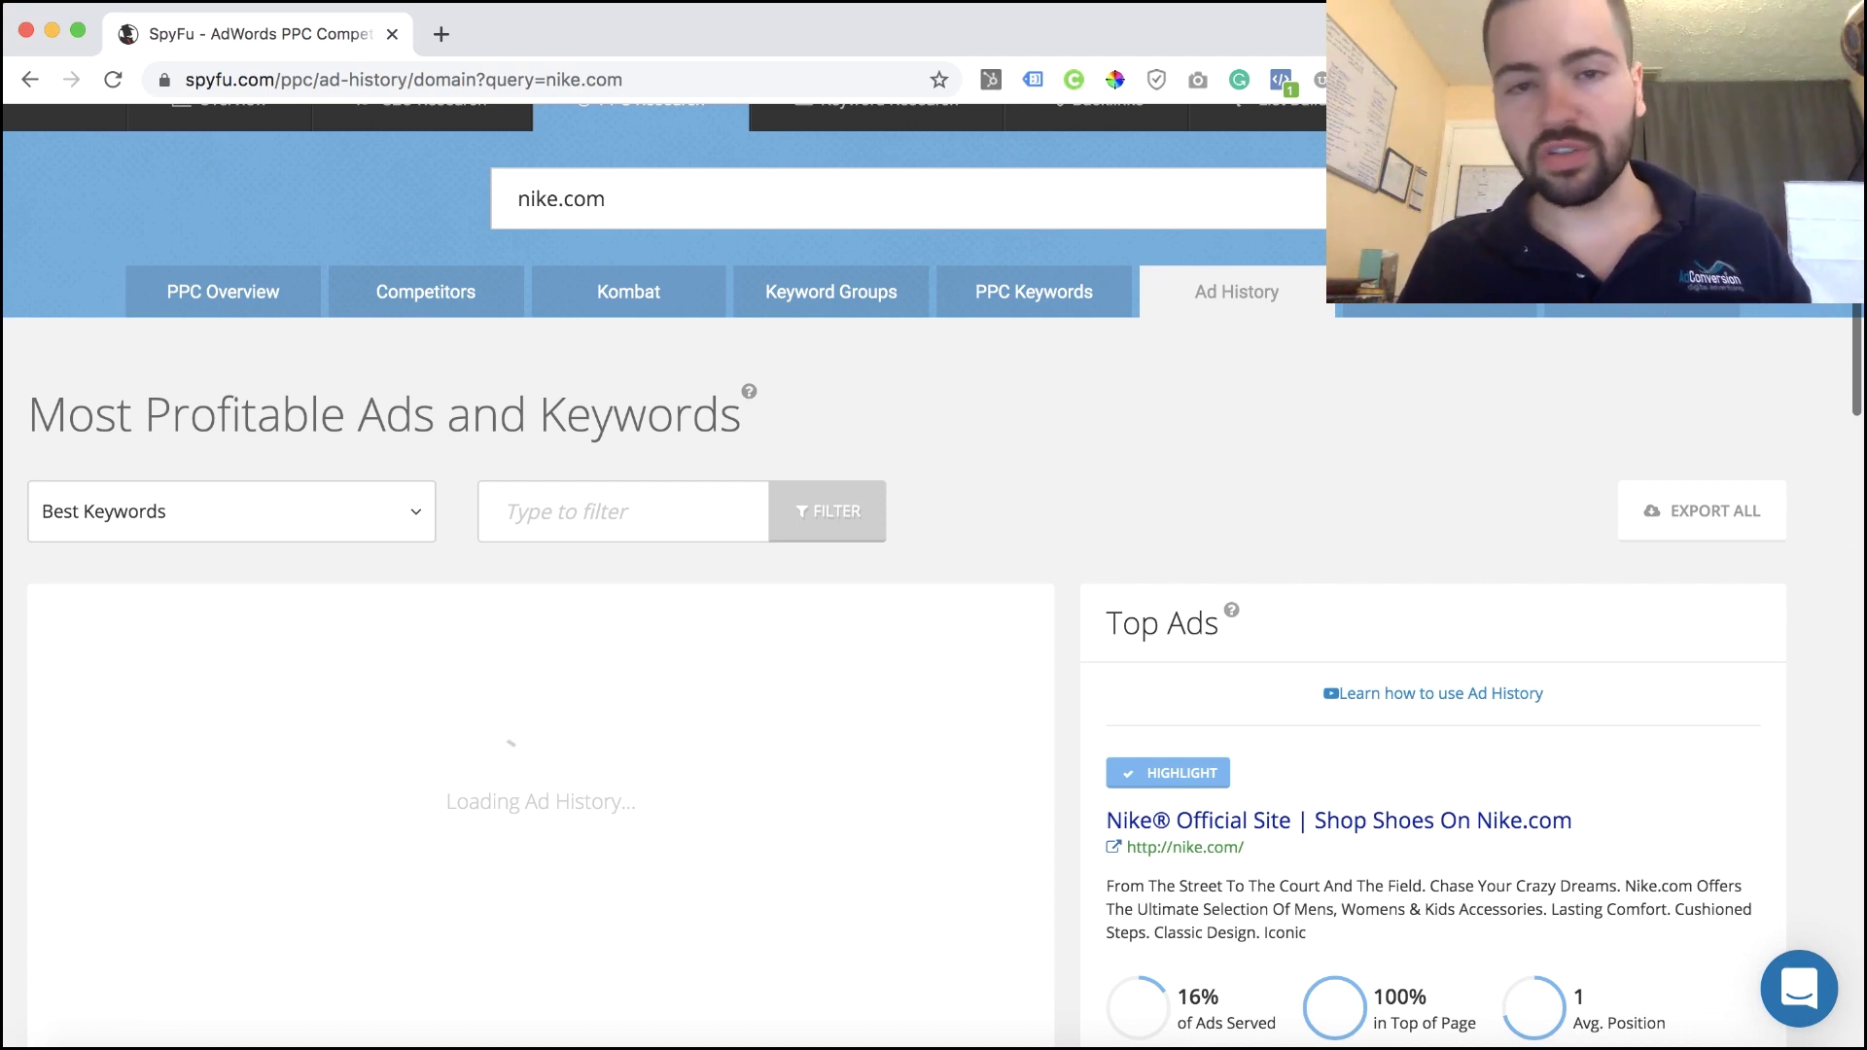
pyautogui.scroll(1, 1518, 445)
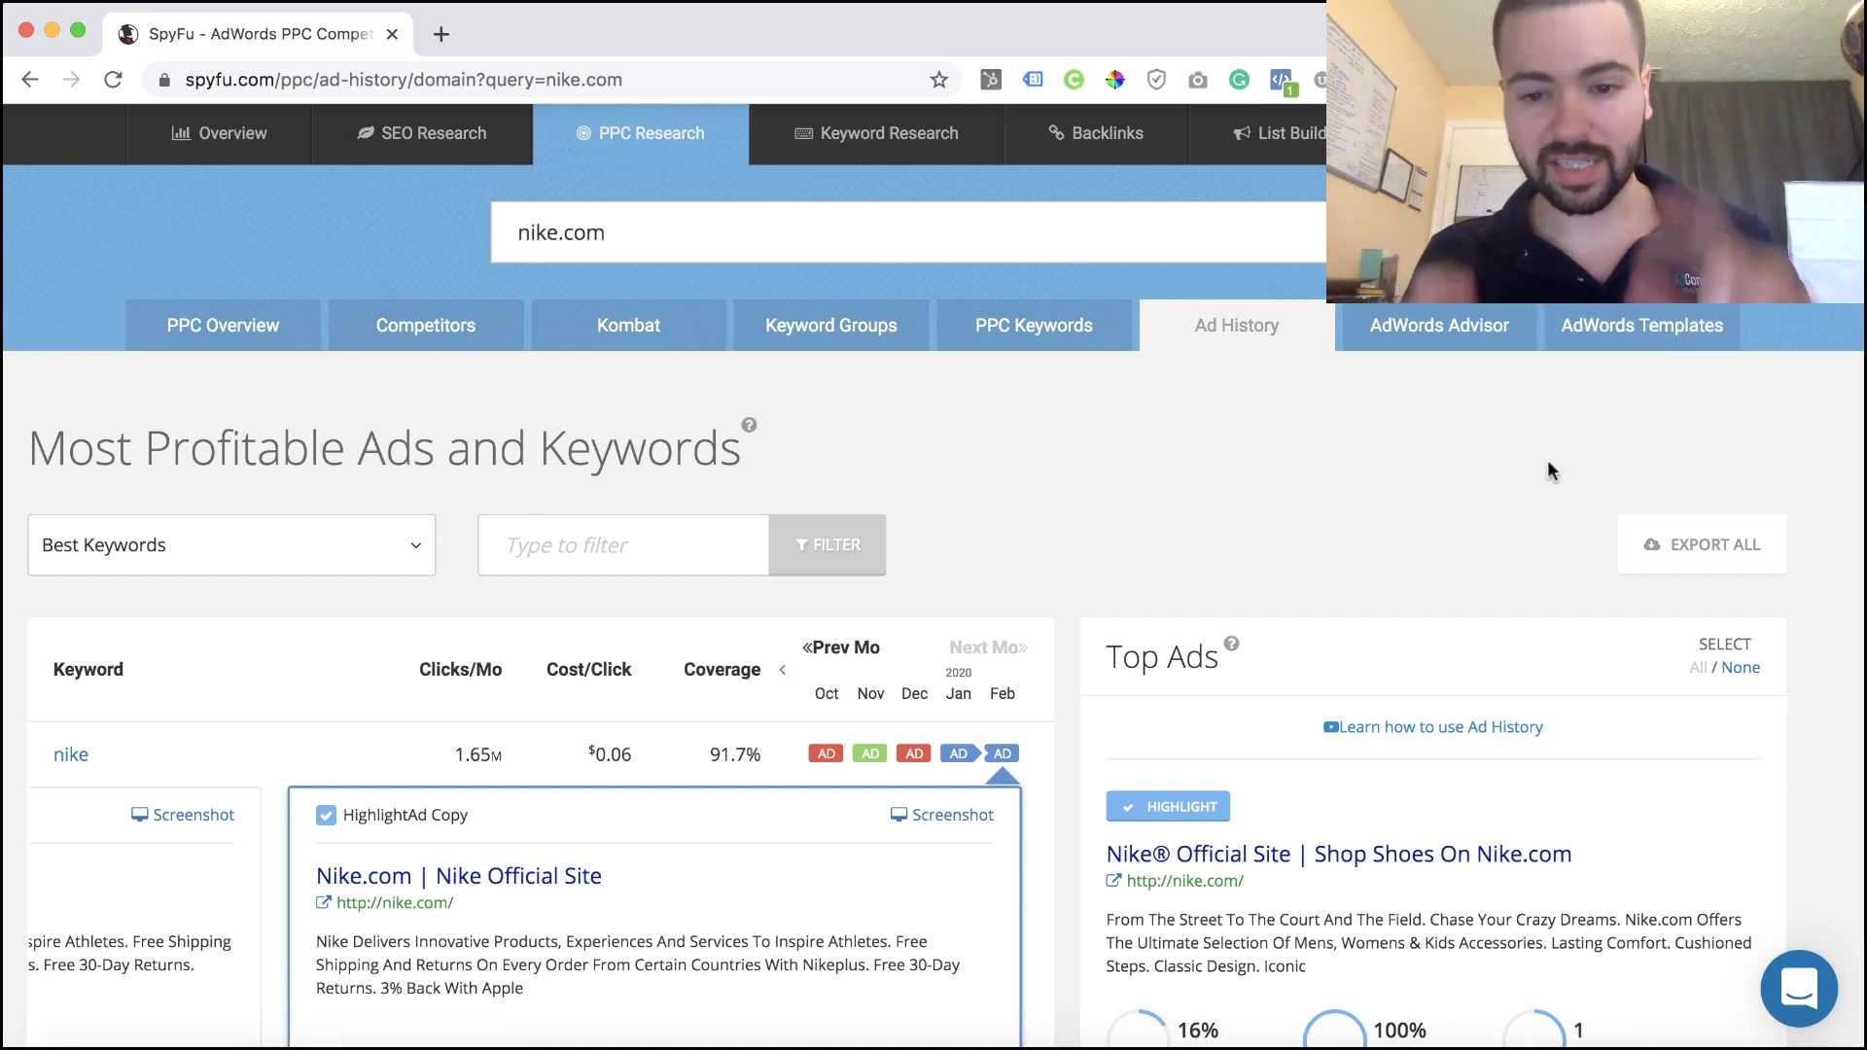
pyautogui.scroll(-2, 1549, 465)
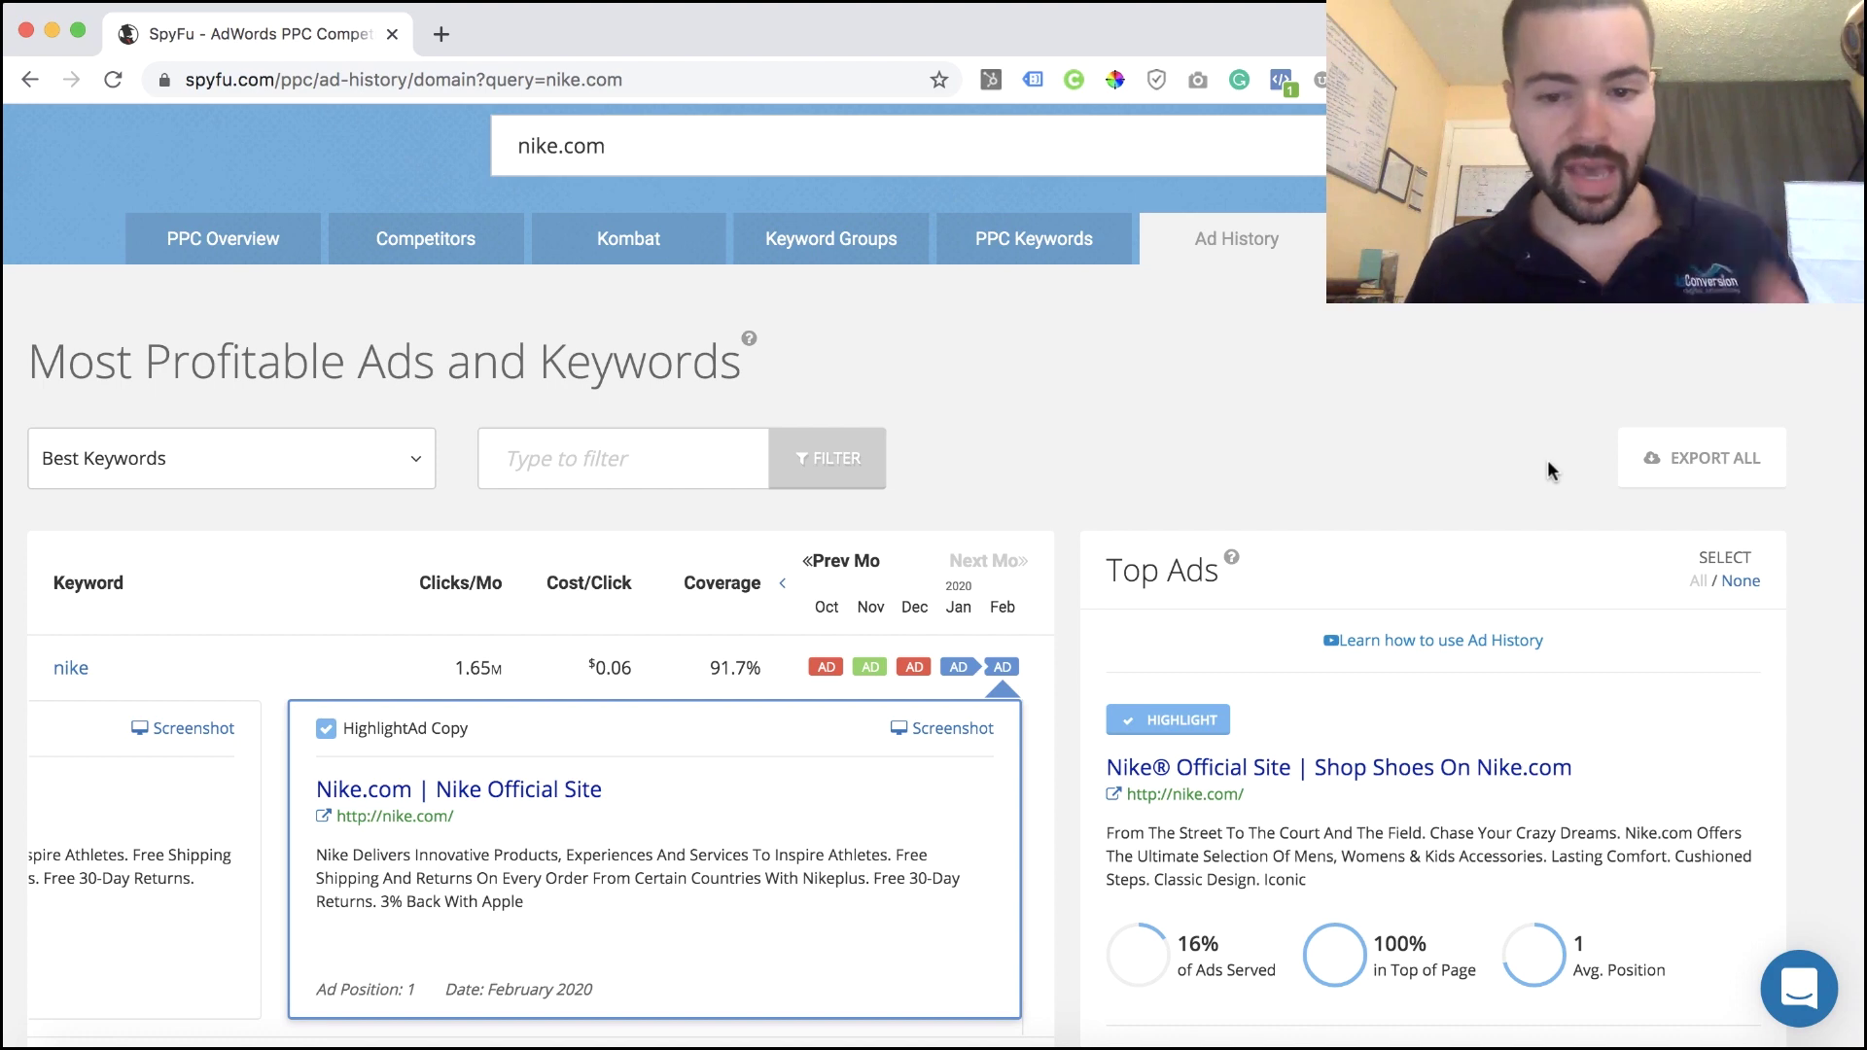
pyautogui.scroll(-5, 1548, 469)
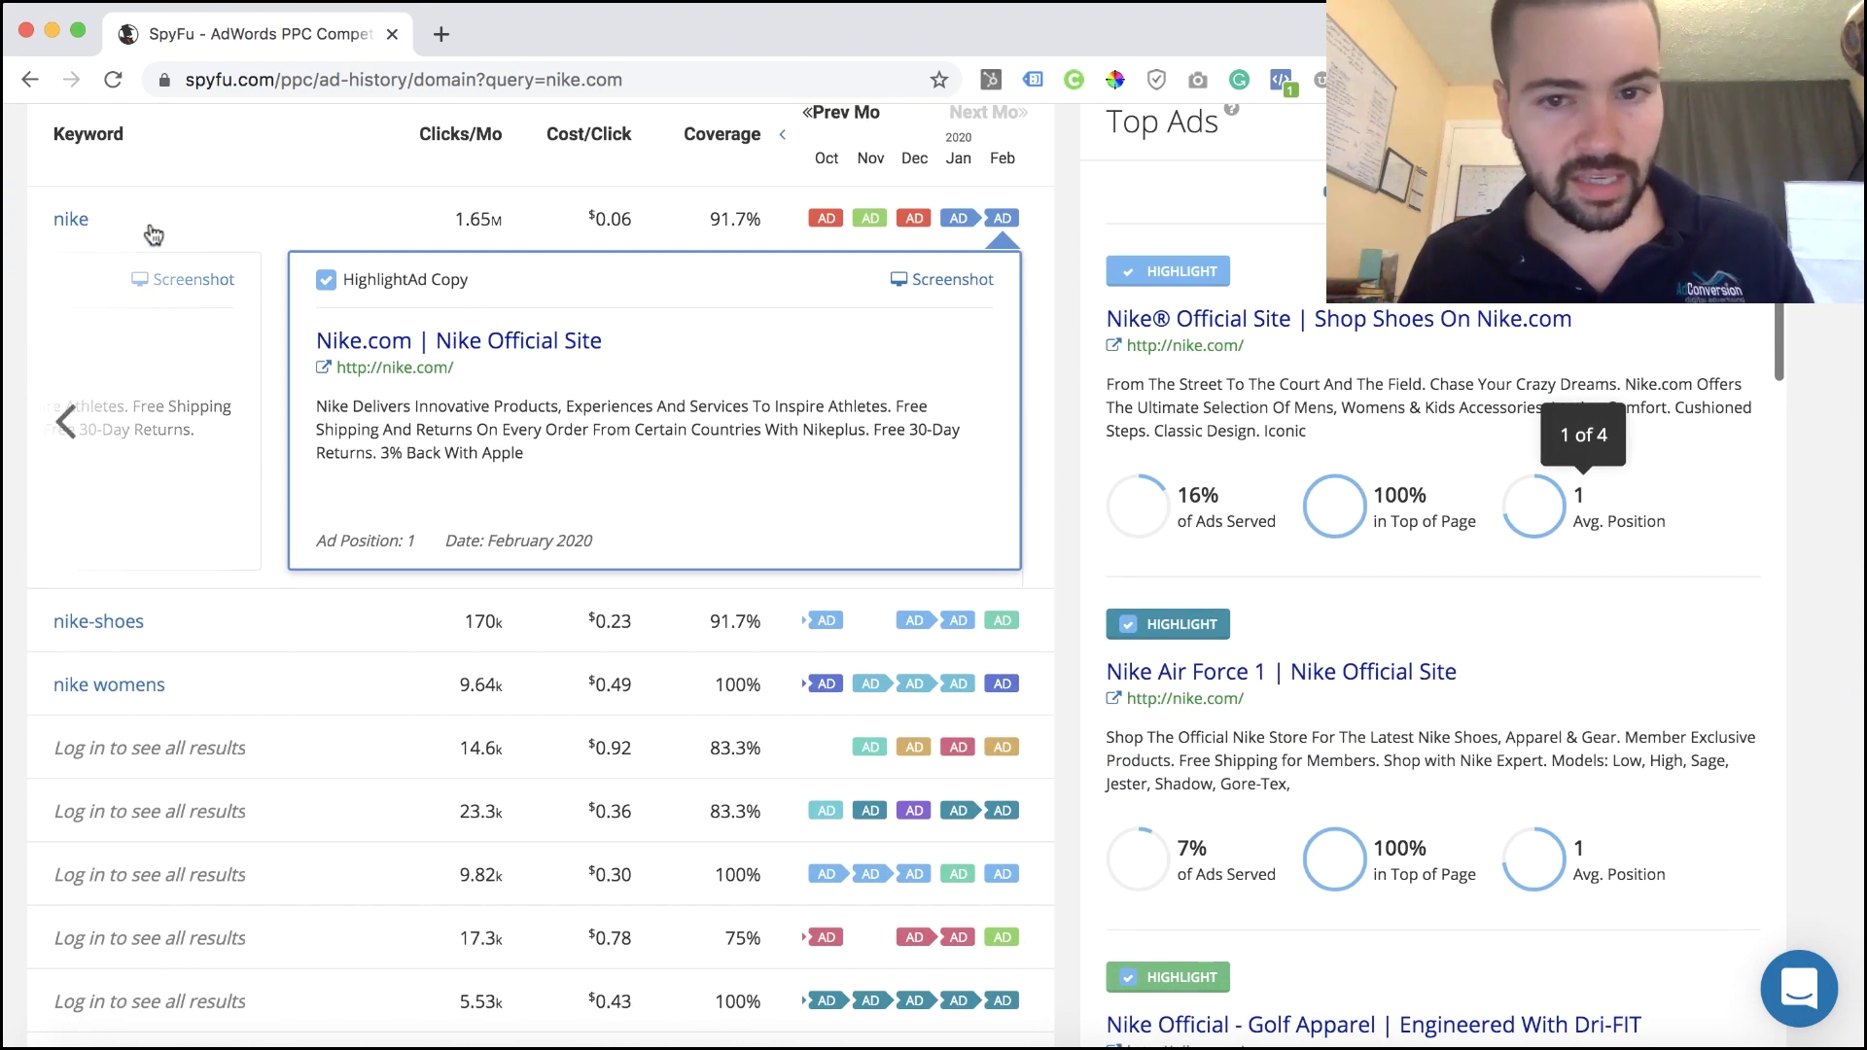
pyautogui.scroll(1, 842, 408)
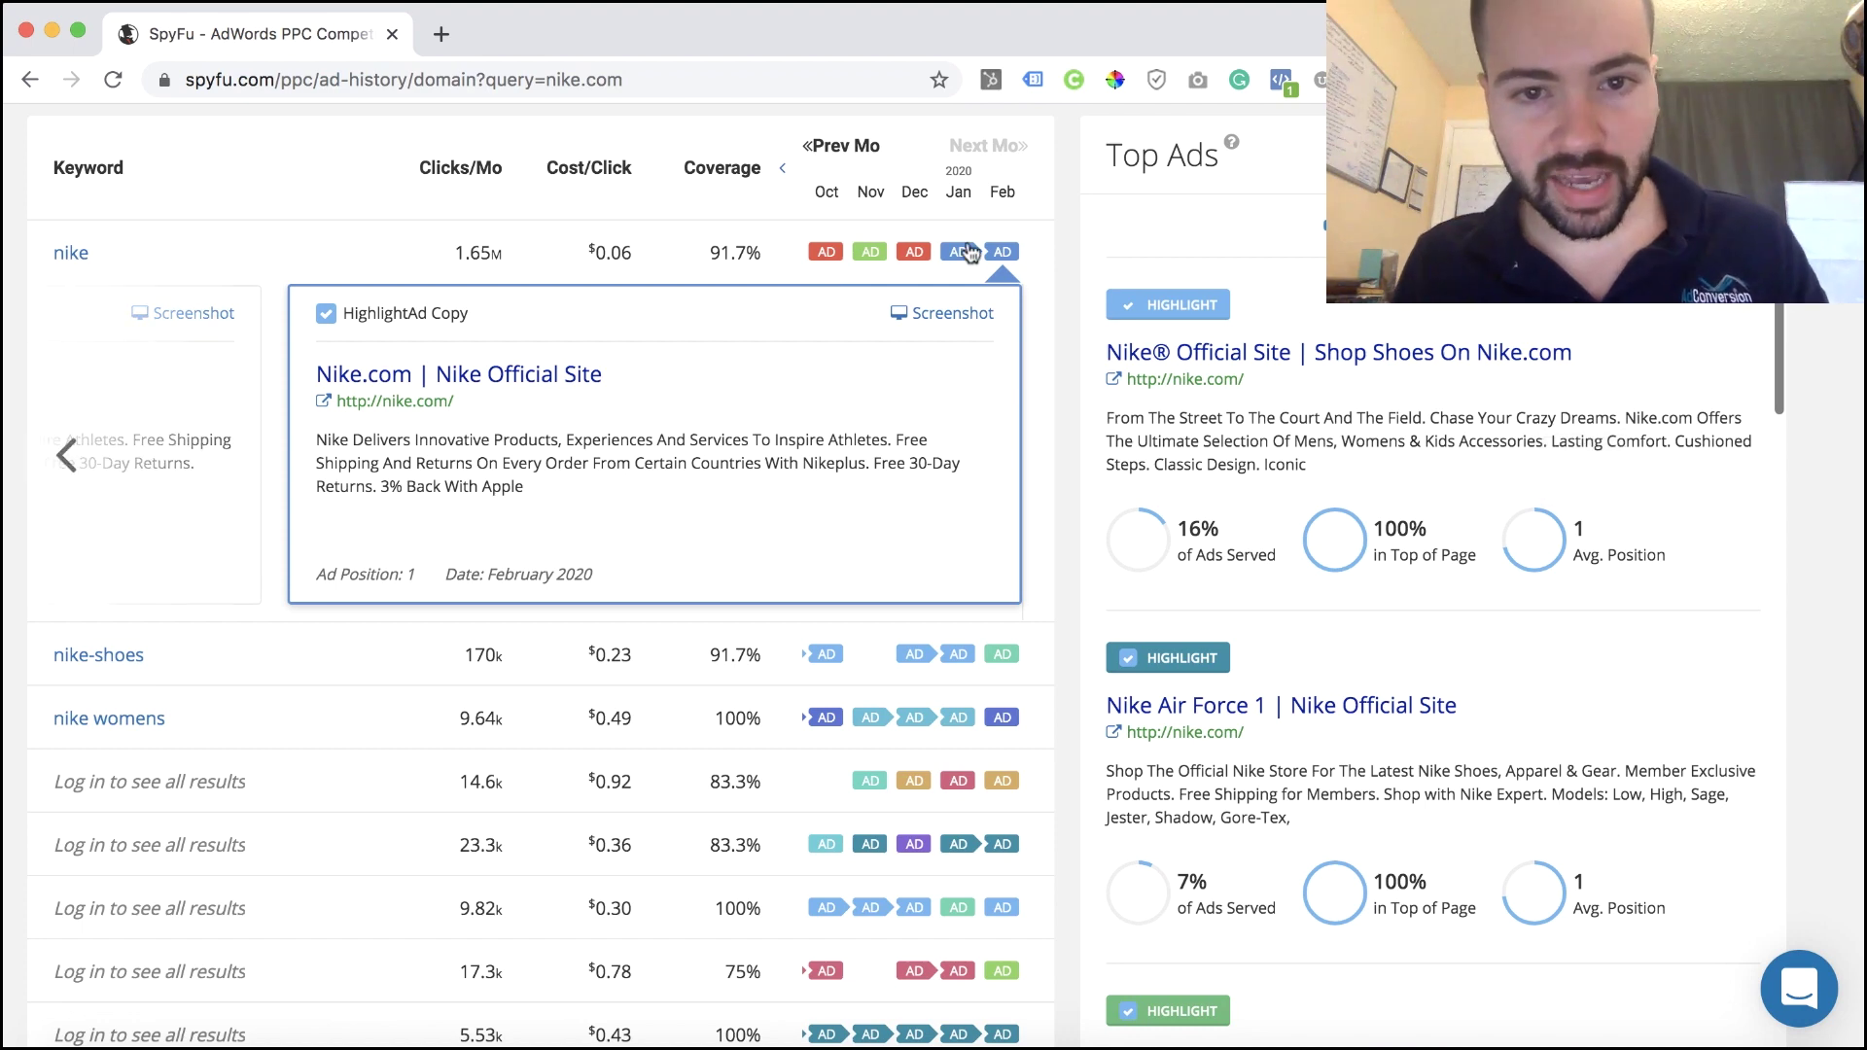
# Step: Expand the keyword ad timeline to cover January 2019 to February 2020, and examine the top ads' served share, top-of-page rate and average position
pyautogui.click(782, 173)
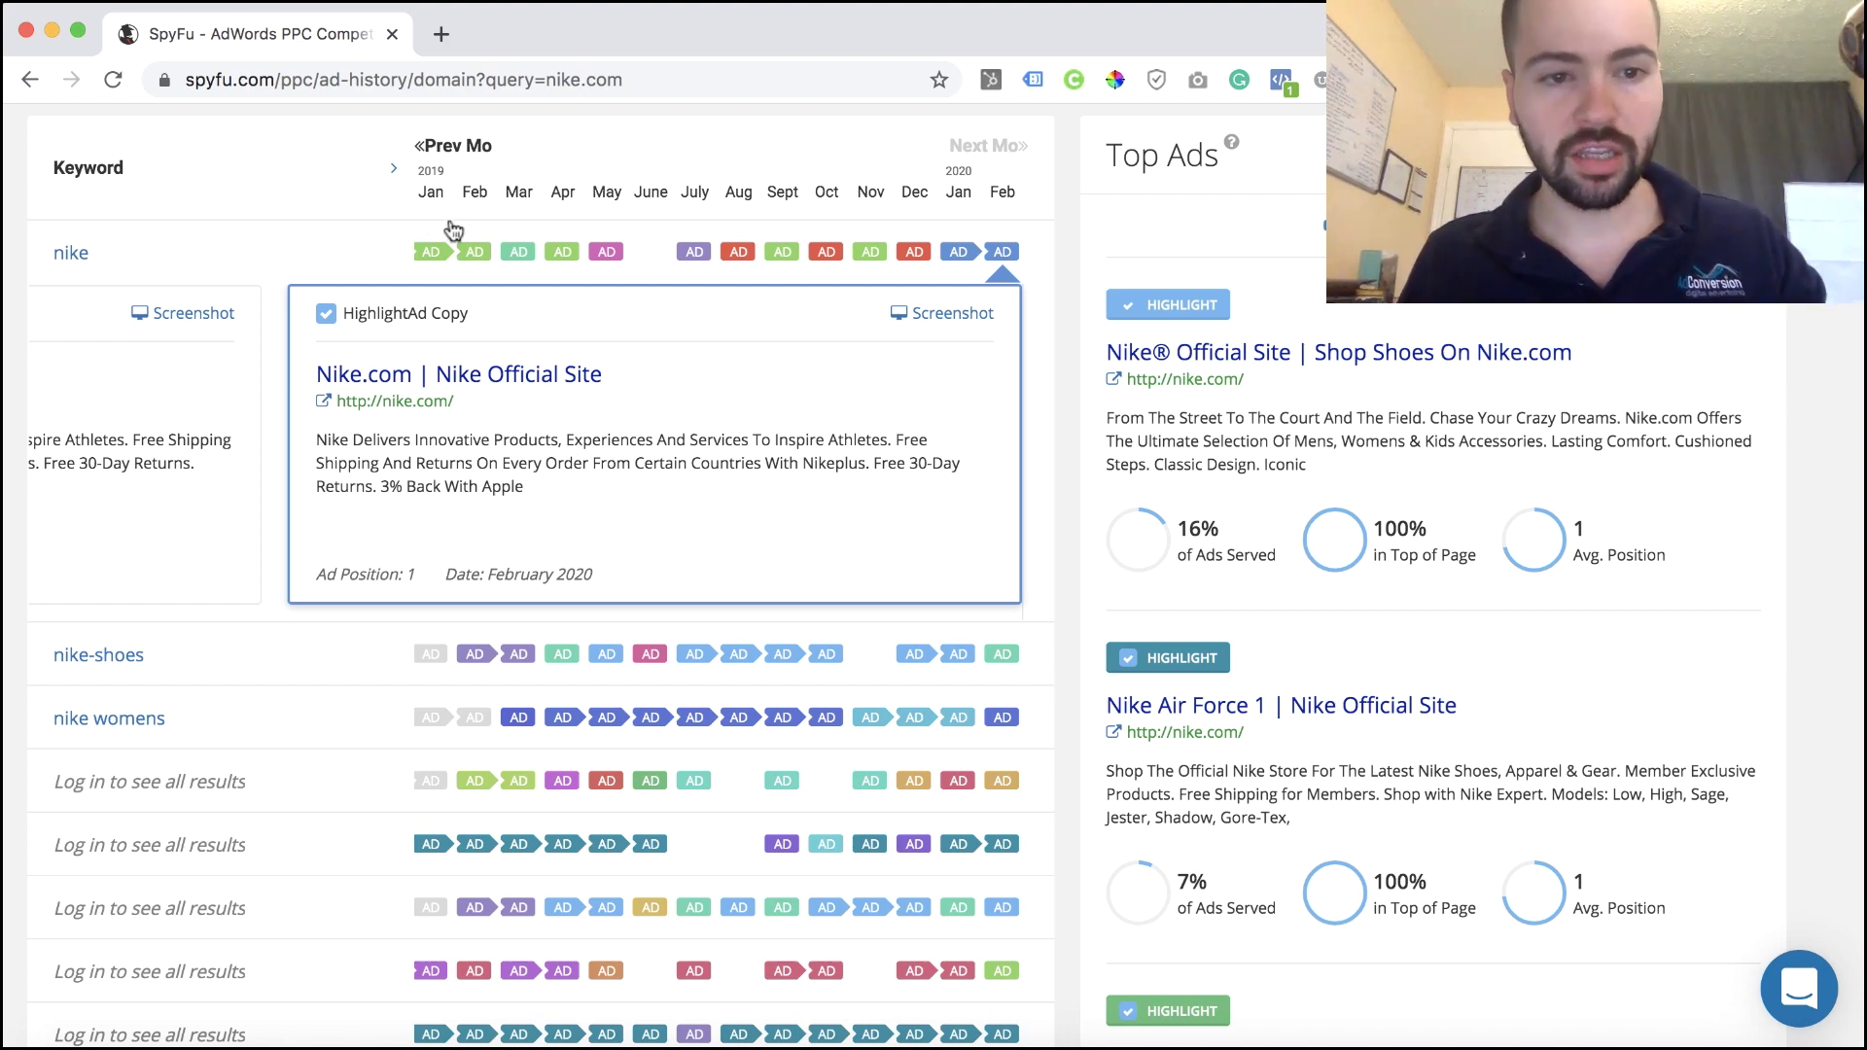
pyautogui.click(605, 255)
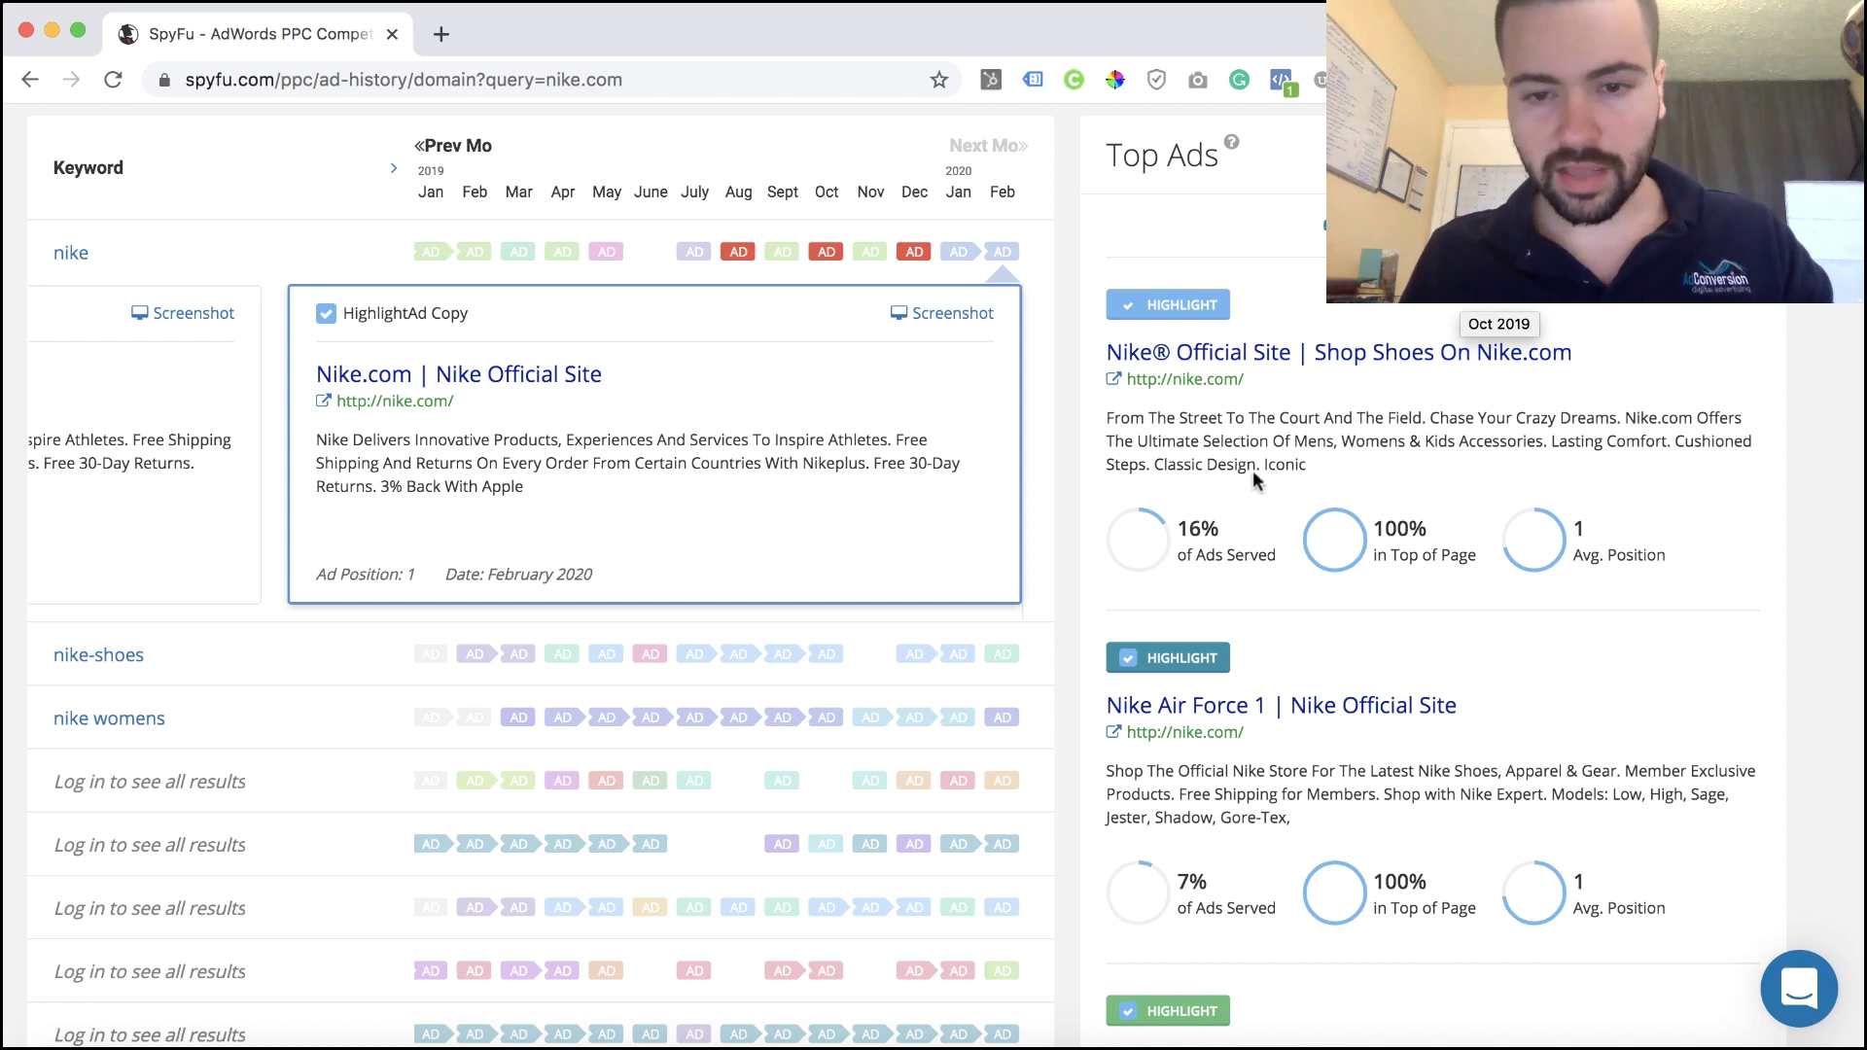
pyautogui.scroll(1, 1254, 478)
pyautogui.scroll(-2, 1215, 399)
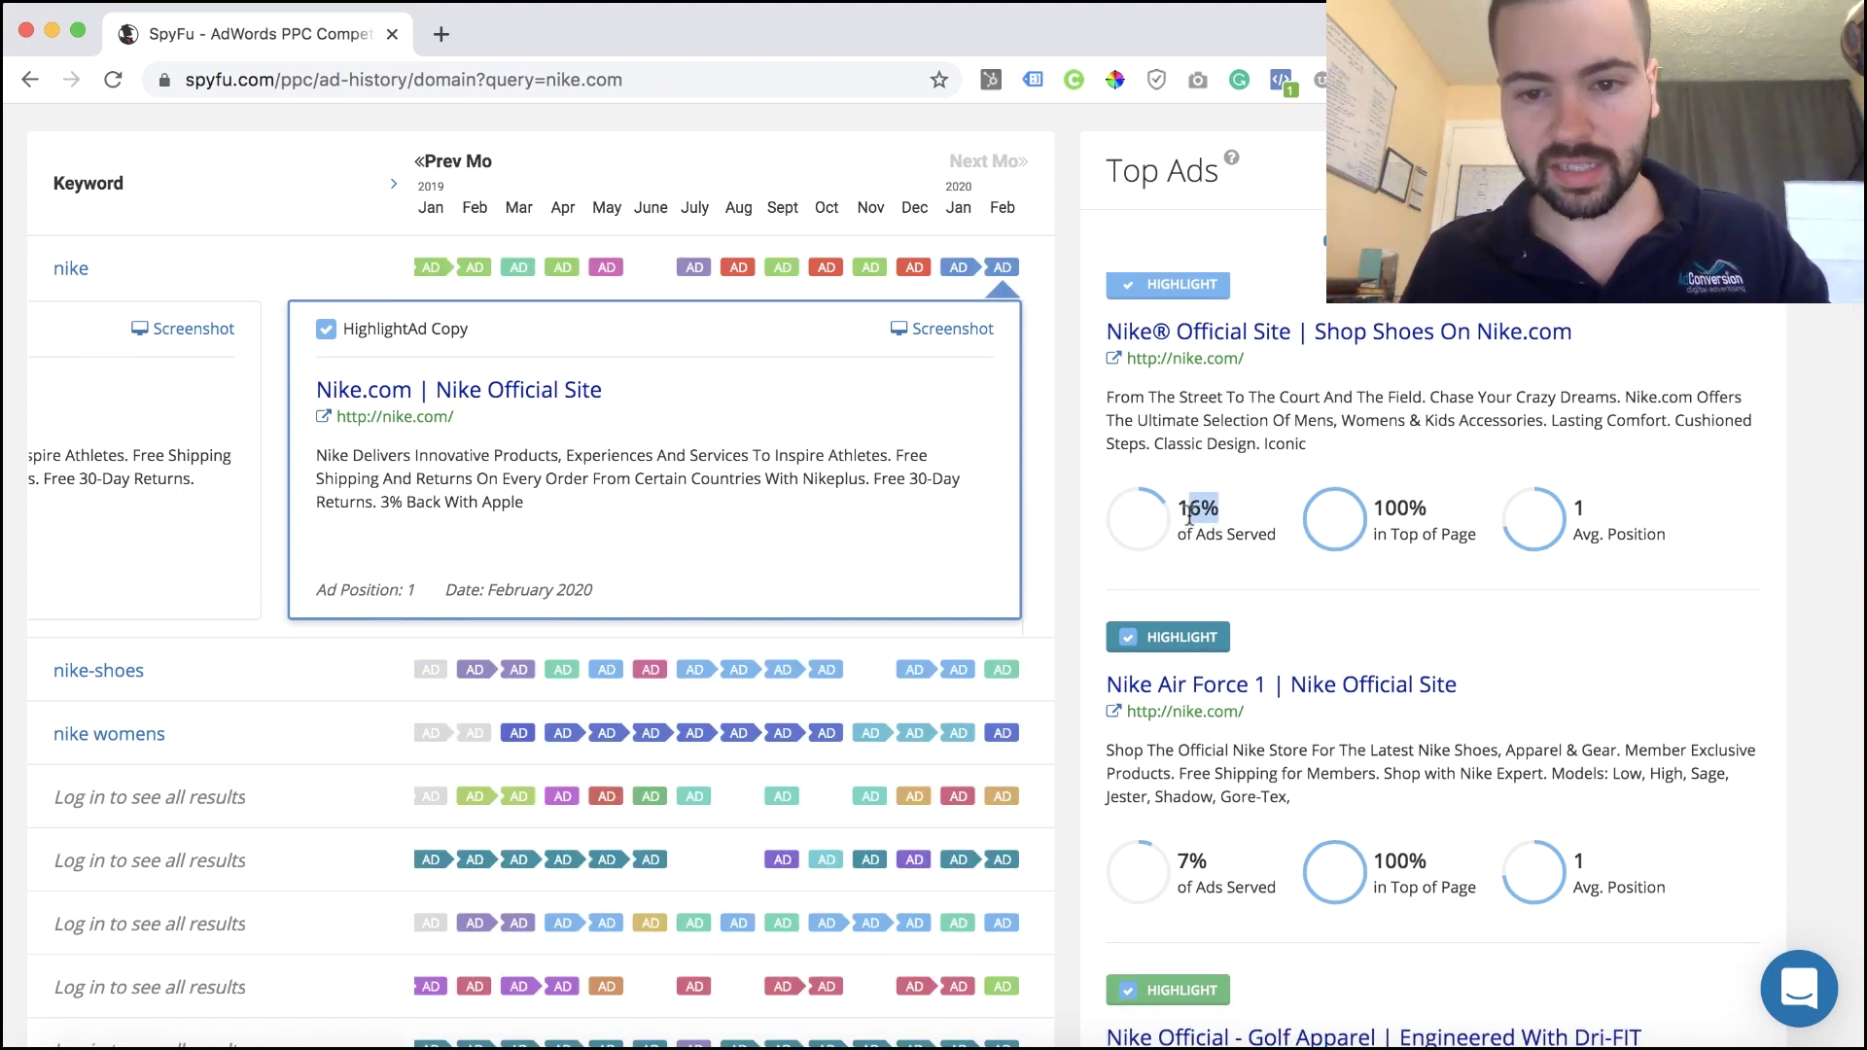
pyautogui.scroll(2, 1236, 484)
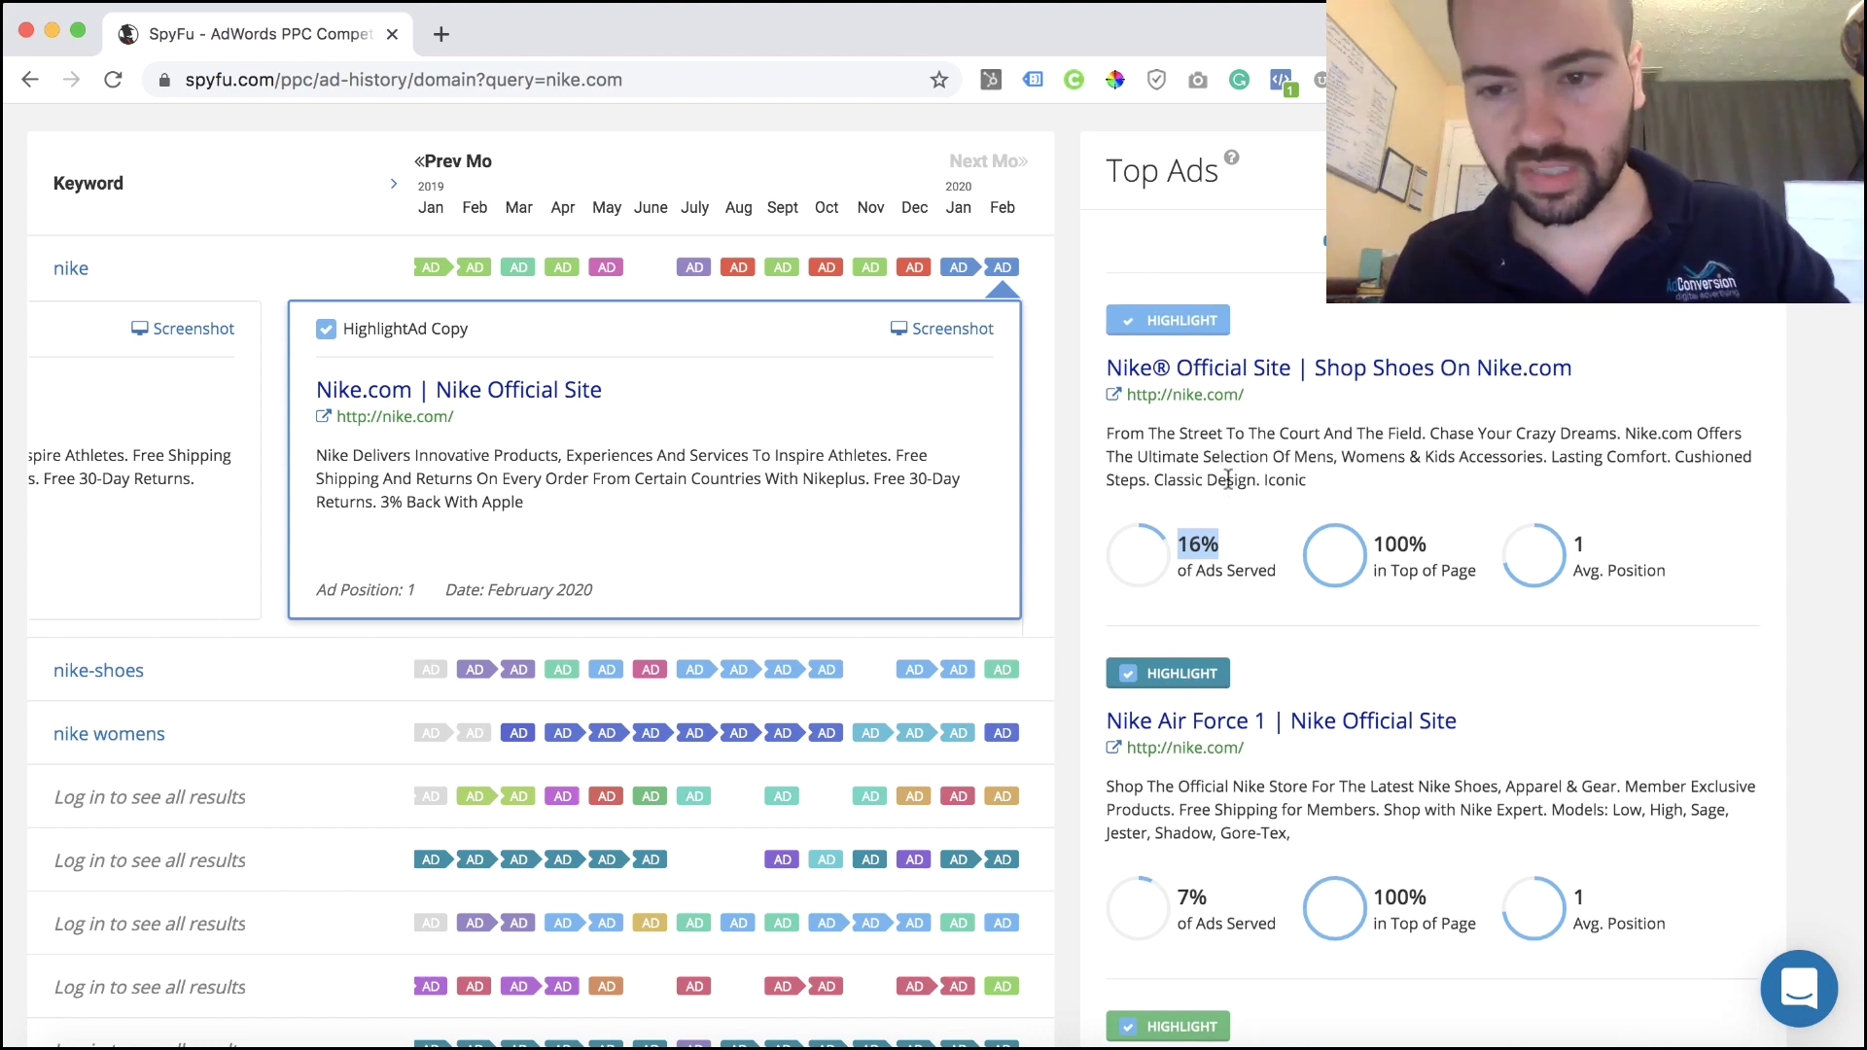
pyautogui.scroll(1, 1228, 479)
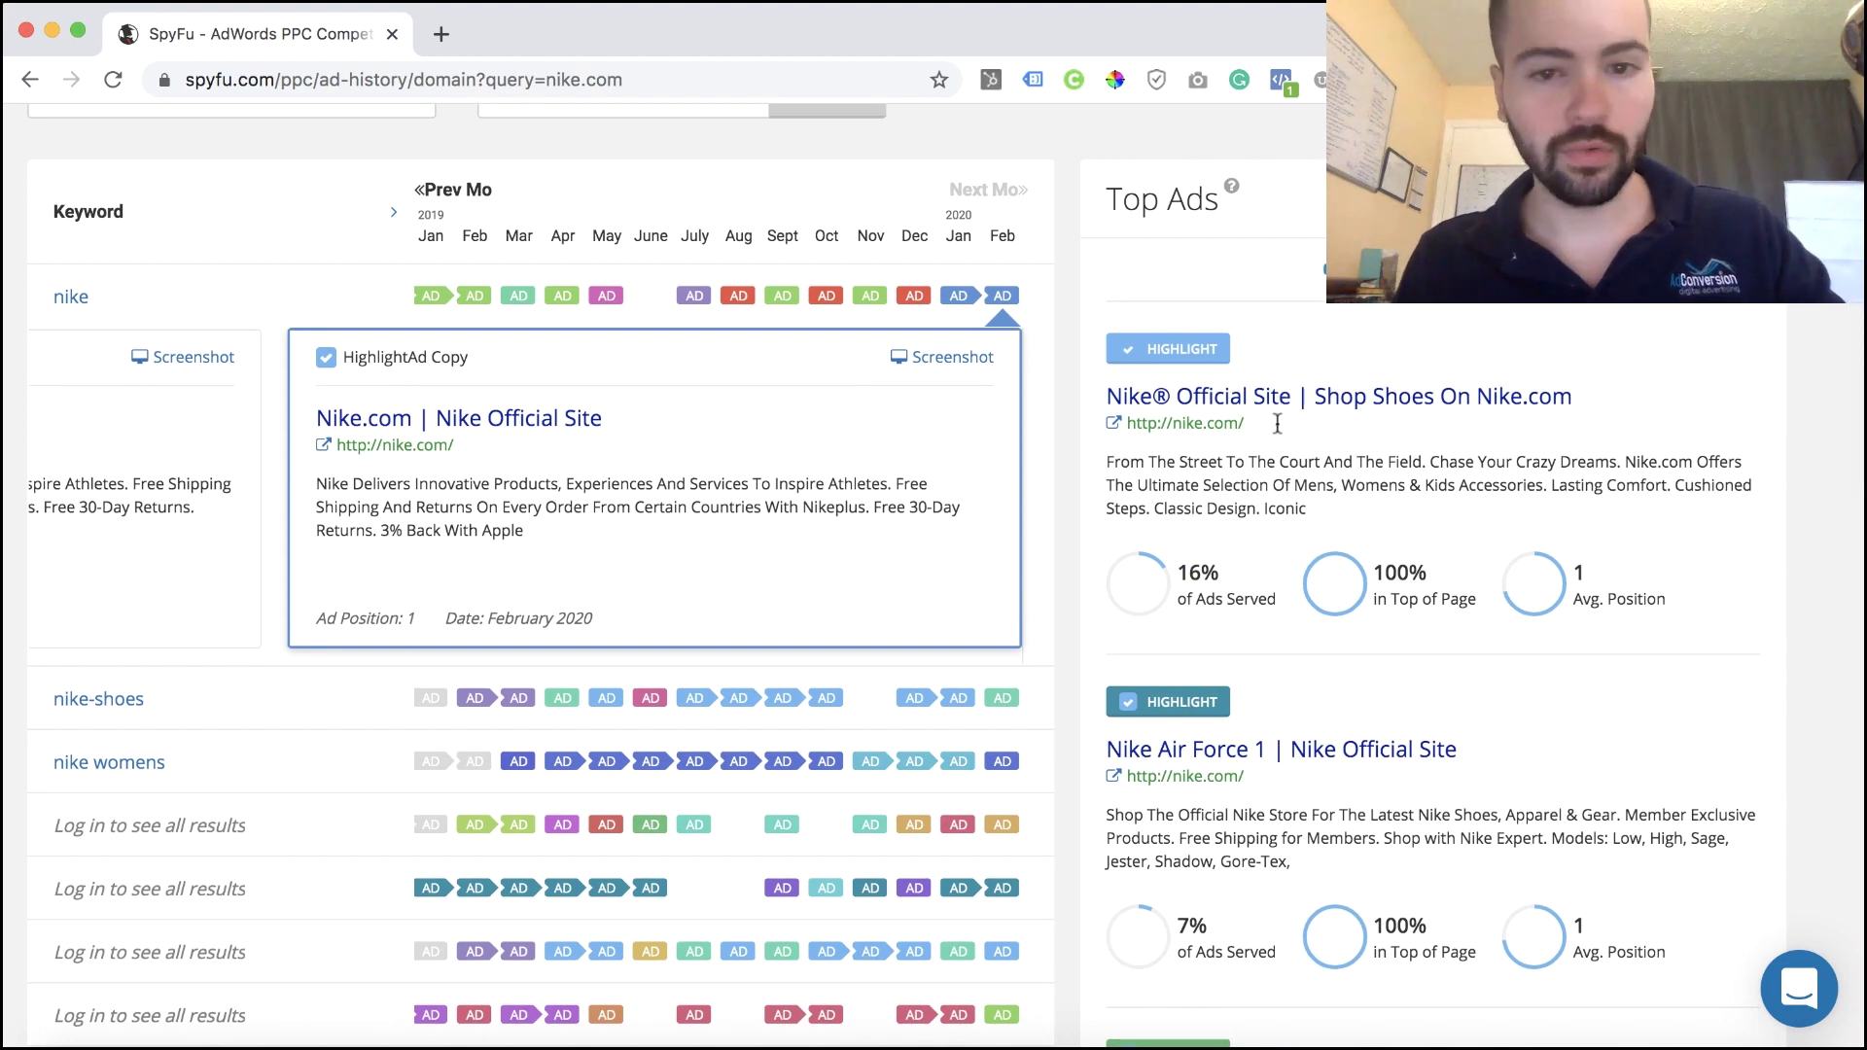